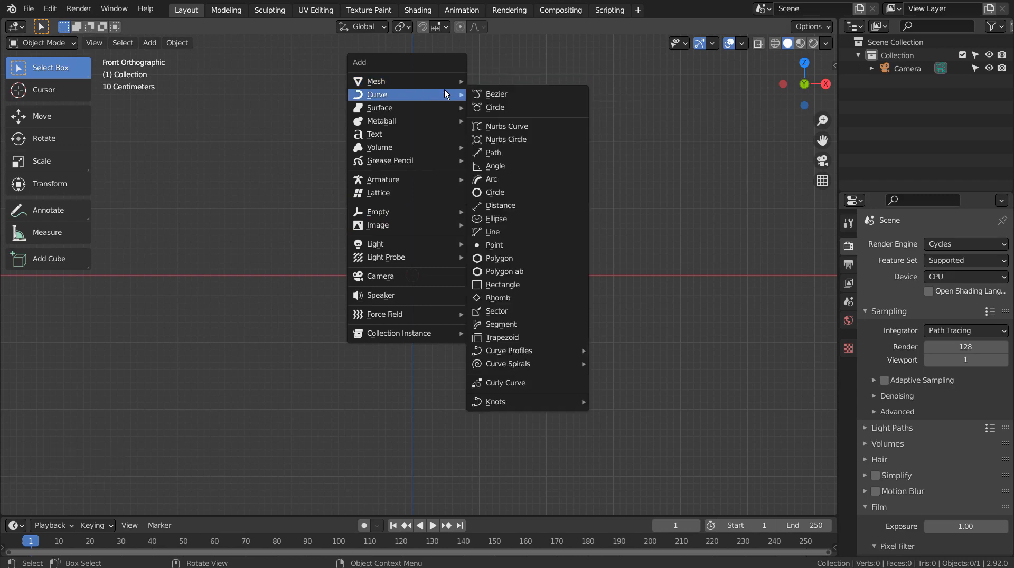
Add CoffeePotAndCupsColour.png as a reference image and move it about 0.23 m in X and 1.1 m up, placing the pot's base at the origin
{"action": "mouse_move", "coordinate": [435, 233]}
{"action": "left_click", "coordinate": [493, 231]}
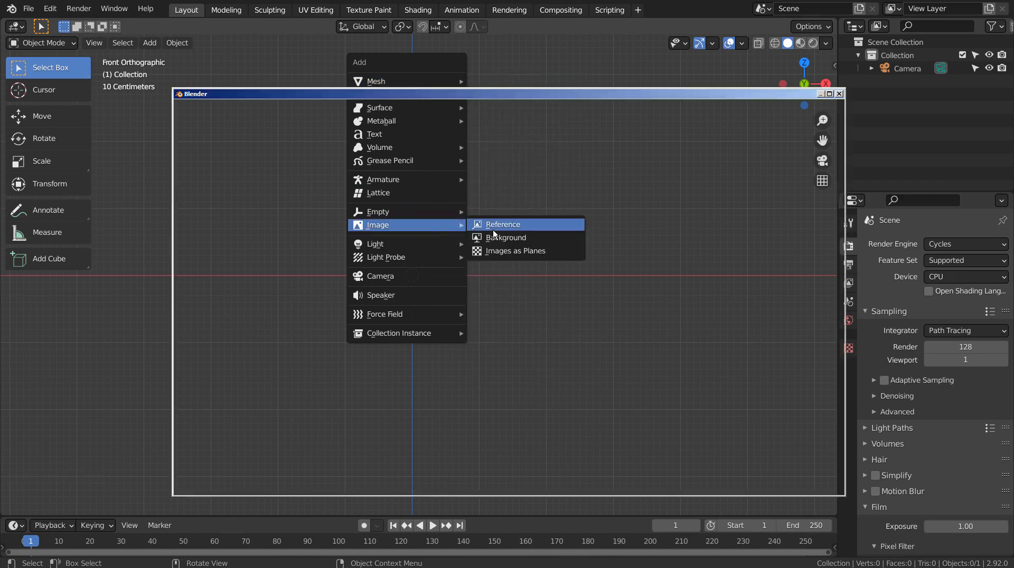
{"action": "double_click", "coordinate": [379, 144]}
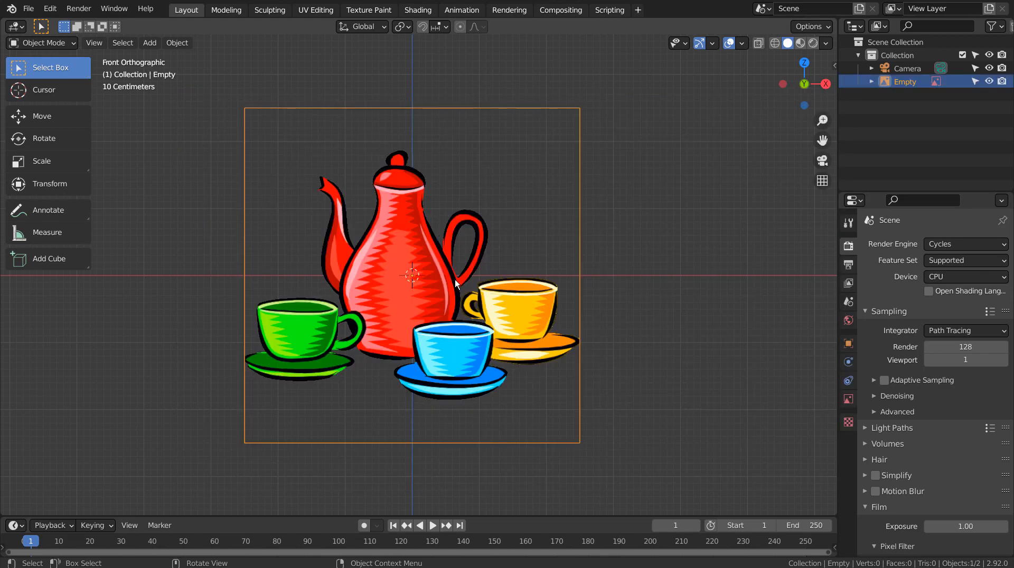
{"action": "key", "text": "g"}
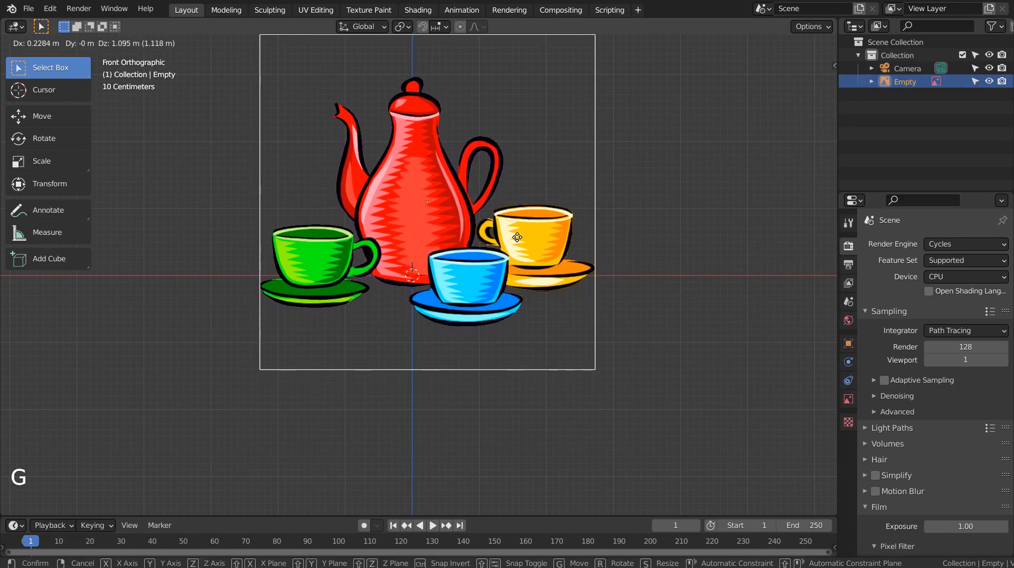
{"action": "left_click", "coordinate": [516, 237]}
Make the reference image unselectable in the viewport and lower its opacity to 0.124
{"action": "middle_click_drag", "start_coordinate": [614, 255], "coordinate": [572, 378], "text": "shift"}
{"action": "left_click", "coordinate": [965, 113]}
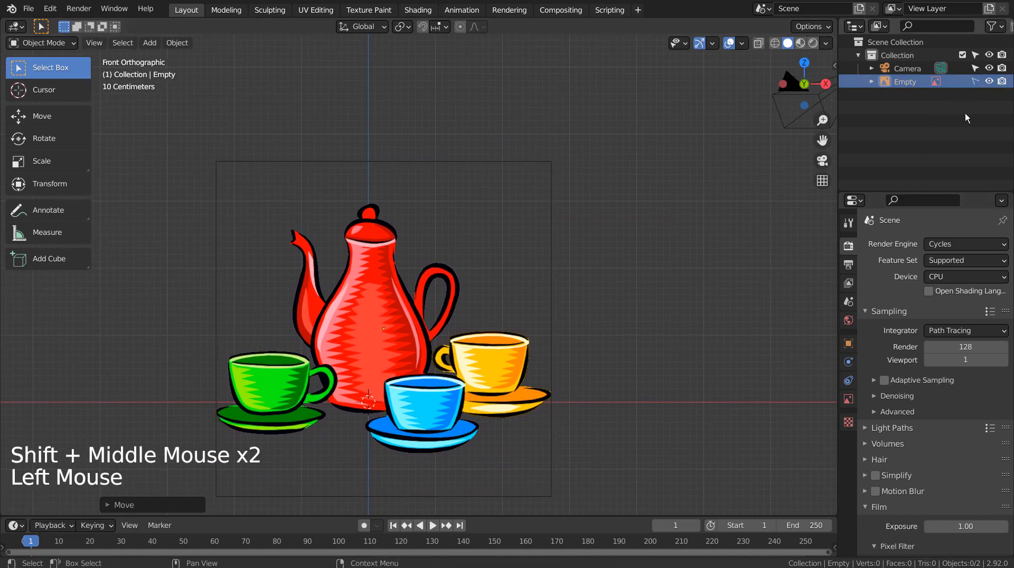
{"action": "left_click", "coordinate": [851, 400]}
{"action": "left_click", "coordinate": [933, 398]}
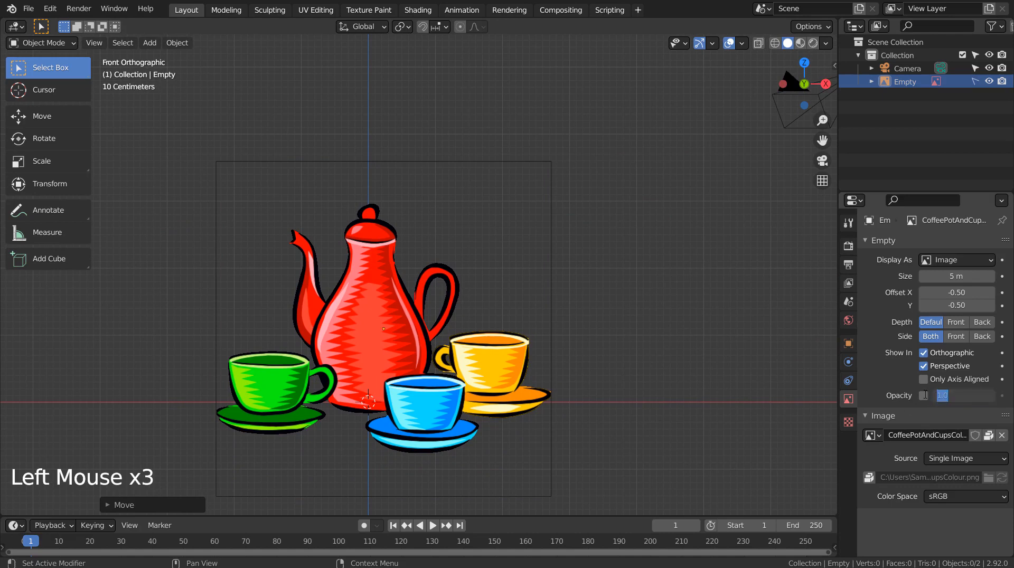
{"action": "left_click", "coordinate": [924, 398]}
{"action": "left_click", "coordinate": [924, 396]}
{"action": "left_click_drag", "start_coordinate": [967, 402], "coordinate": [913, 402]}
{"action": "left_click", "coordinate": [628, 222]}
Add a Point curve at the origin and set its shape to 3D
{"action": "key", "text": "shift+a"}
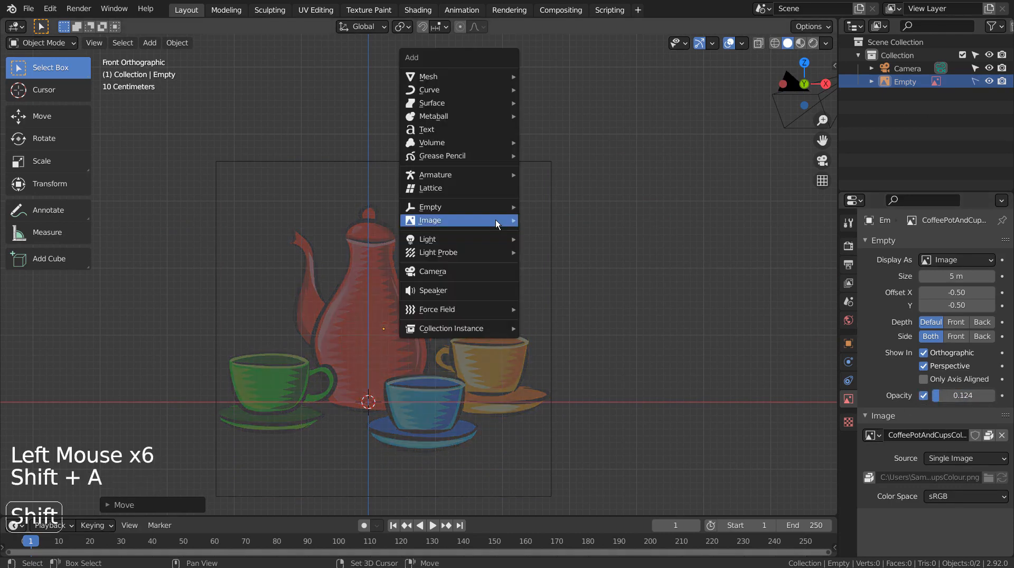
{"action": "mouse_move", "coordinate": [490, 89]}
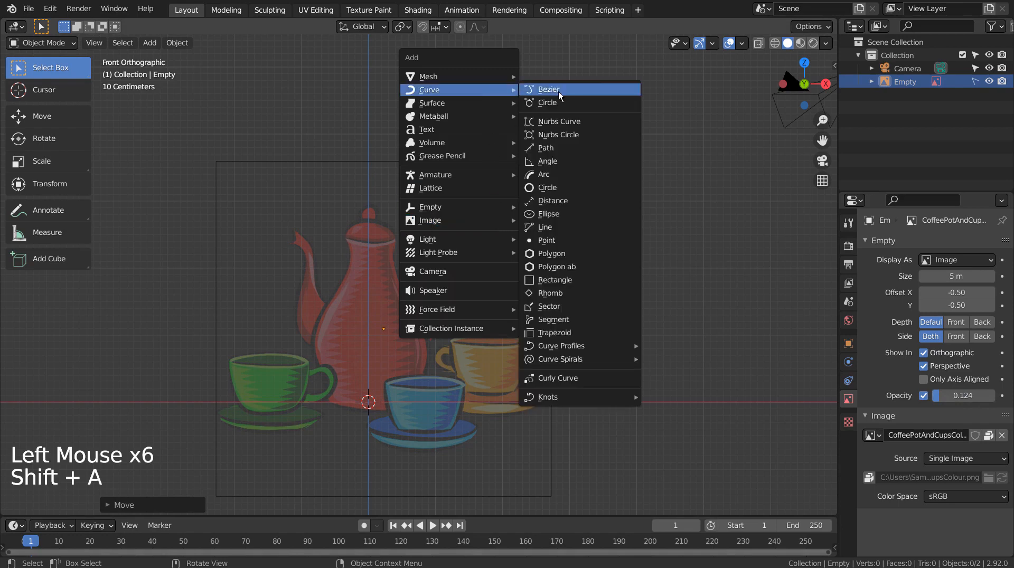
{"action": "left_click", "coordinate": [566, 239]}
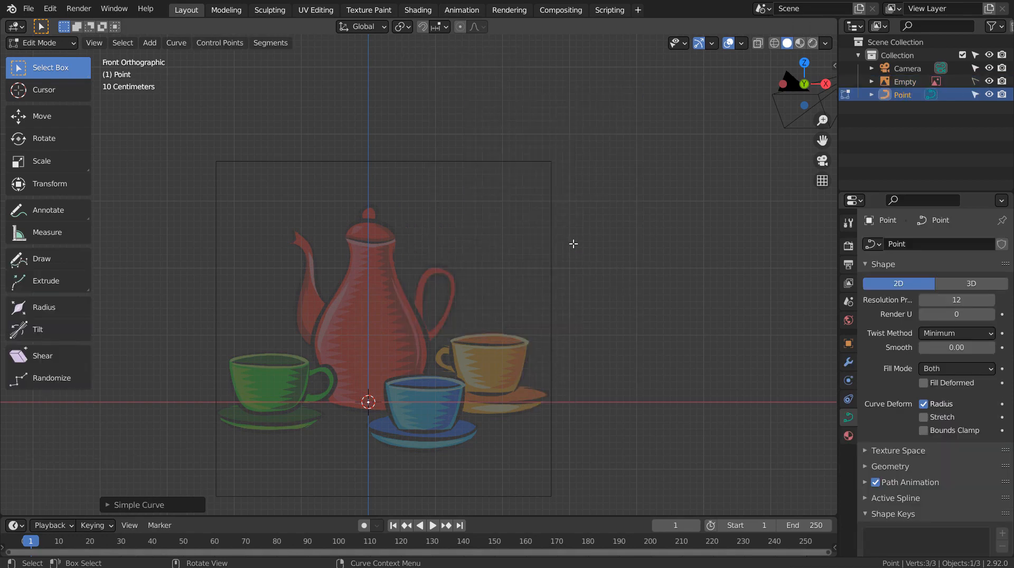
{"action": "left_click", "coordinate": [160, 510]}
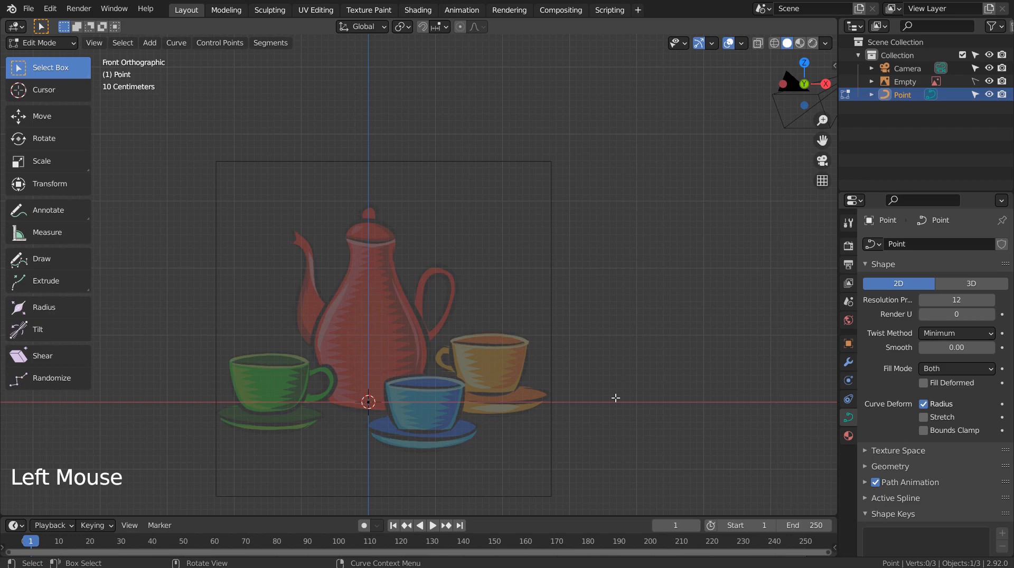
{"action": "left_click", "coordinate": [972, 280]}
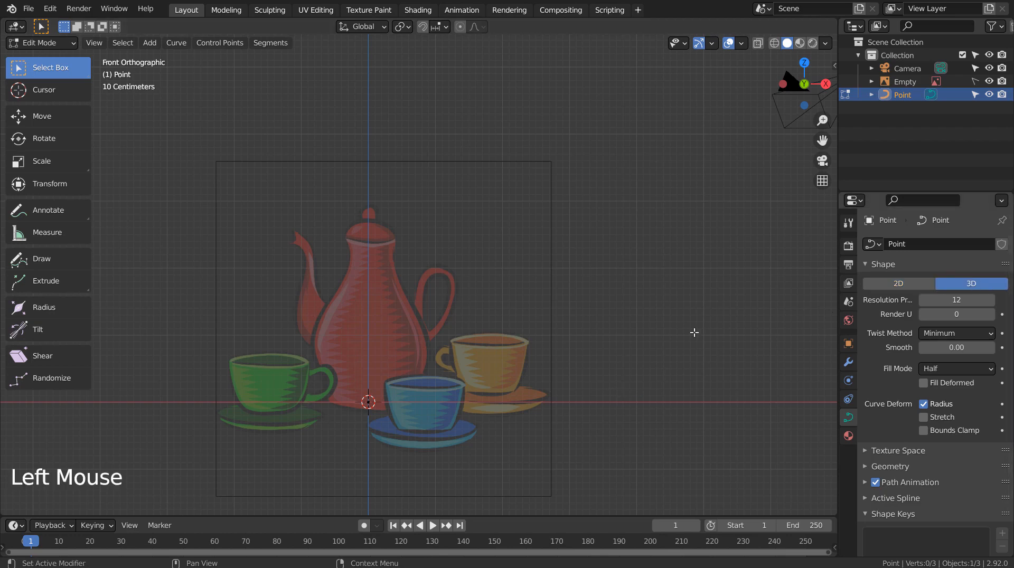
Select the curve's single control point with its handles in Edit Mode
{"action": "key", "text": "Tab"}
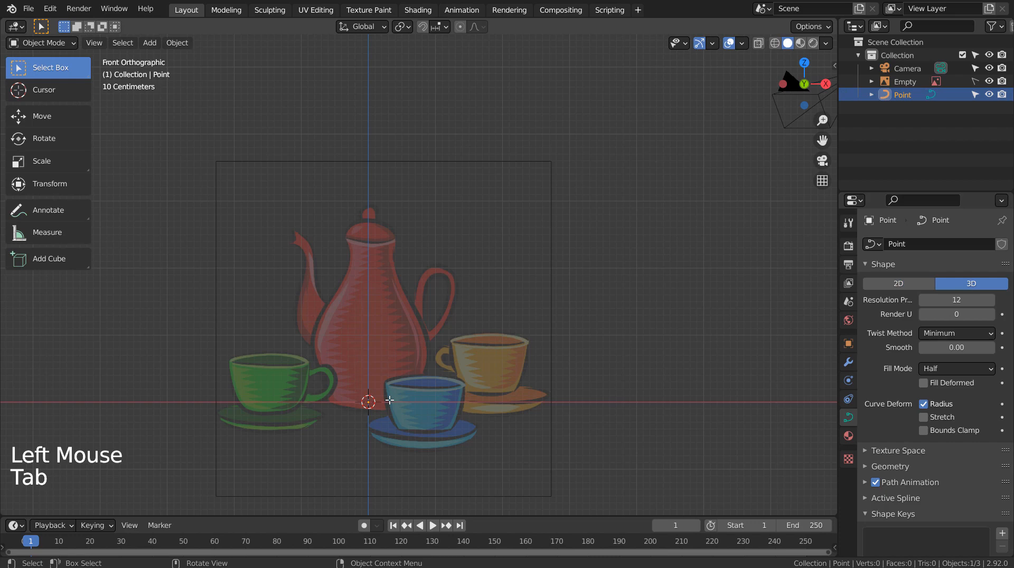
{"action": "key", "text": "Tab"}
{"action": "key", "text": "e"}
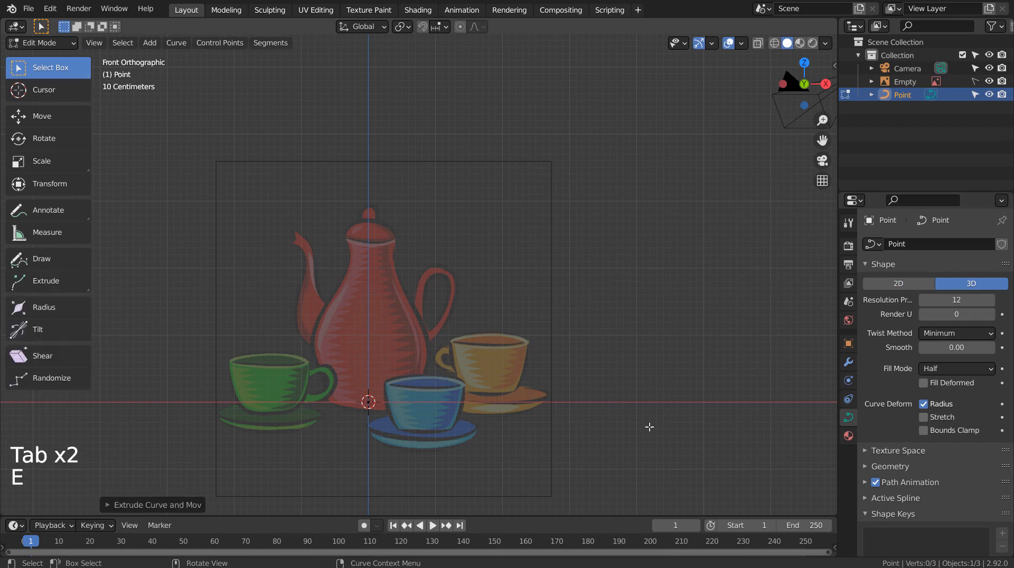
{"action": "left_click", "coordinate": [575, 421]}
{"action": "scroll", "coordinate": [575, 421], "scroll_direction": "down", "scroll_amount": 3}
{"action": "scroll", "coordinate": [575, 421], "scroll_direction": "up", "scroll_amount": 3}
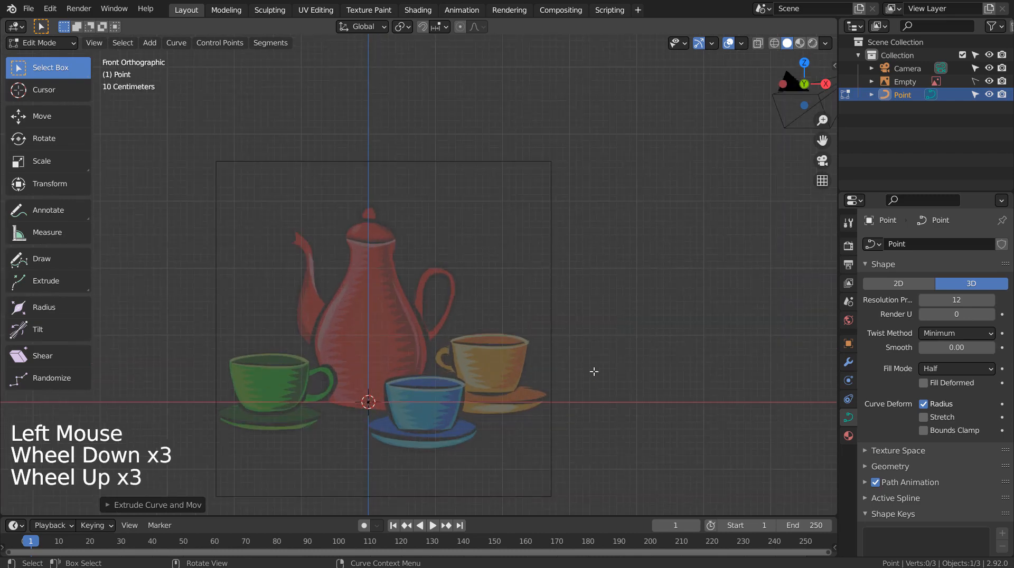
{"action": "middle_click_drag", "start_coordinate": [594, 371], "coordinate": [557, 385]}
{"action": "key", "text": "a"}
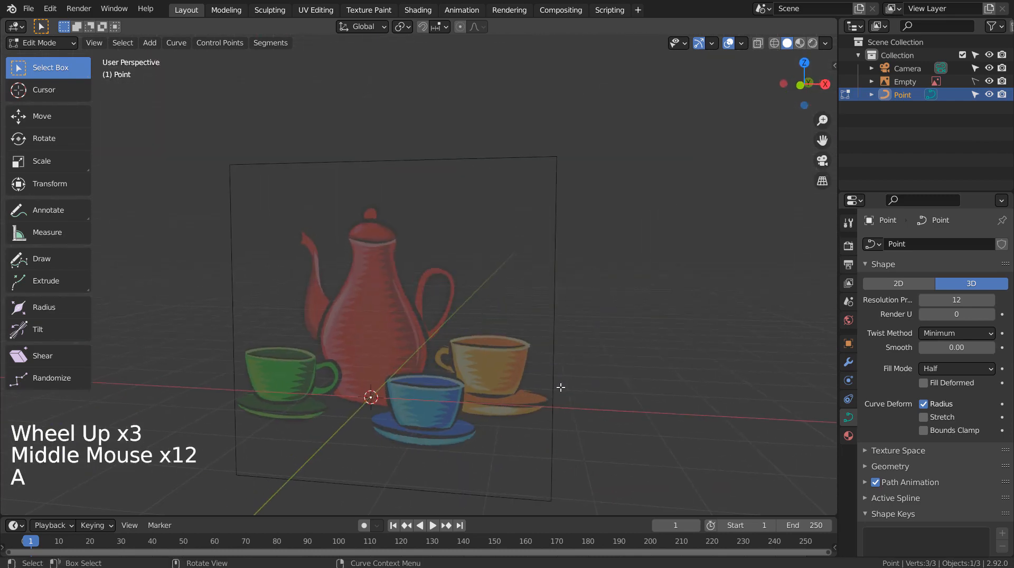
{"action": "key", "text": "e"}
{"action": "left_click", "coordinate": [750, 186]}
{"action": "key", "text": "KP_1"}
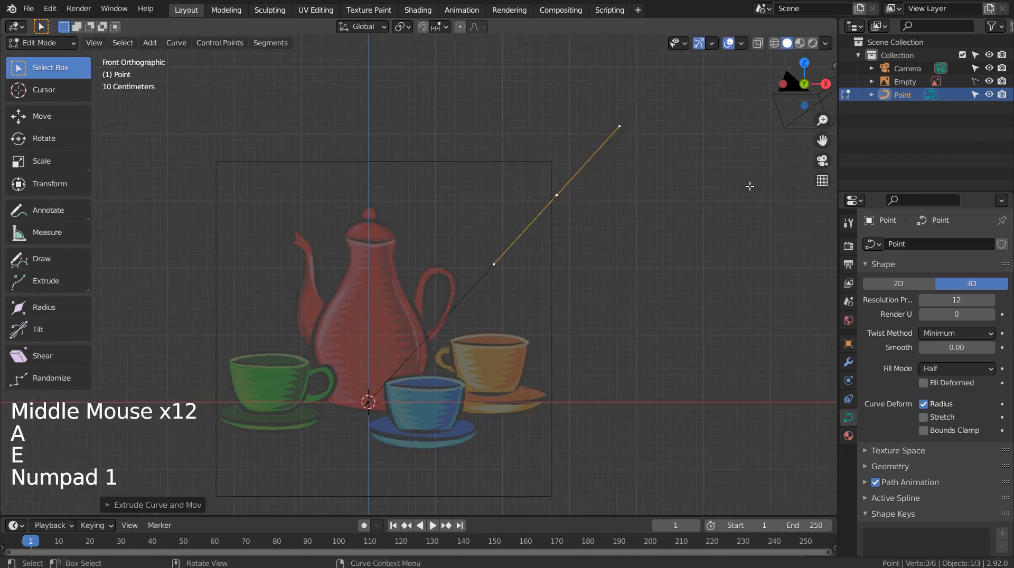
{"action": "key", "text": "ctrl+z"}
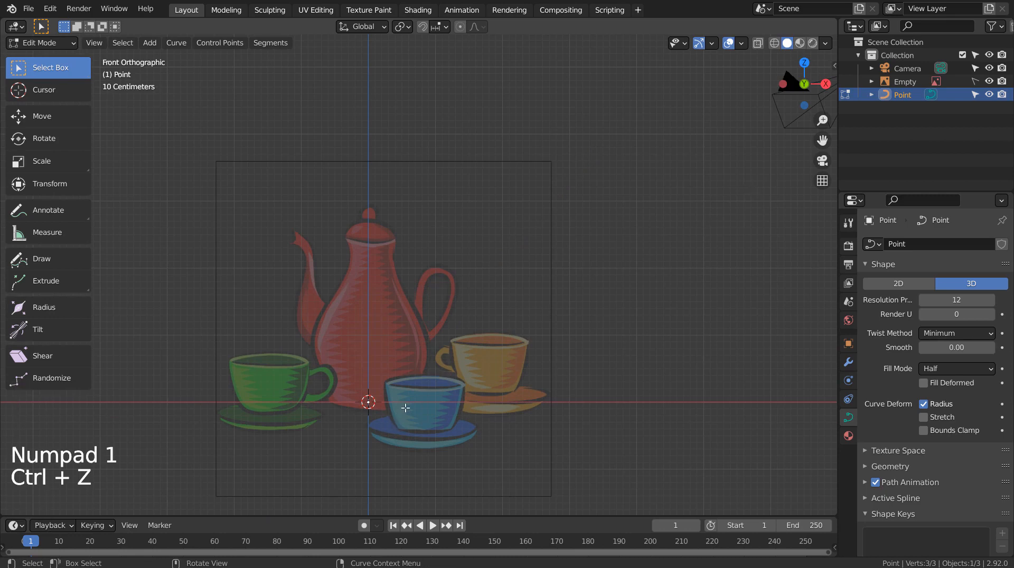
Extrude four control points from the origin along the pot's base edge, belly, neck and rim to trace its right outer profile
{"action": "key", "text": "e"}
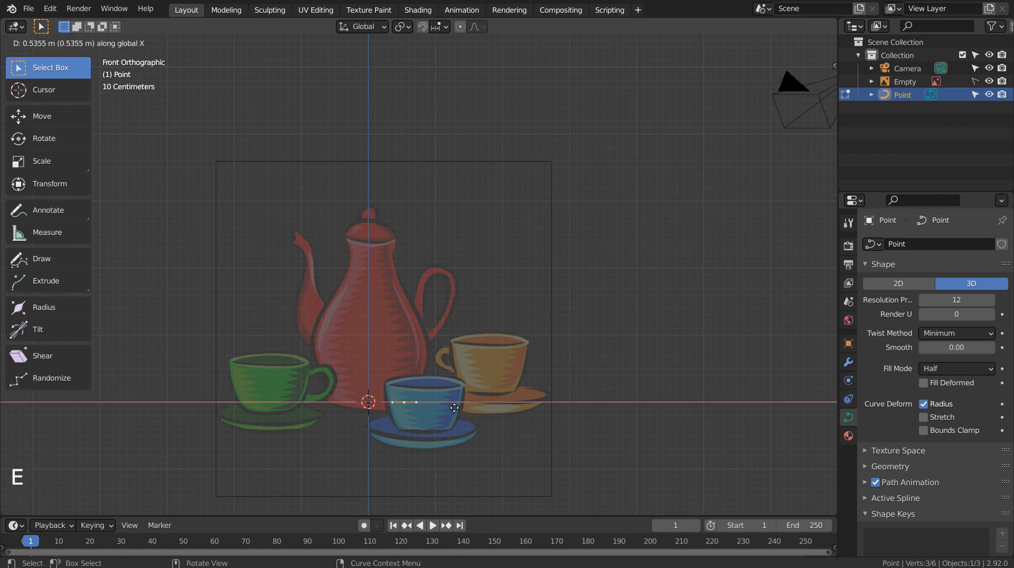
{"action": "left_click", "coordinate": [455, 408]}
{"action": "key", "text": "e"}
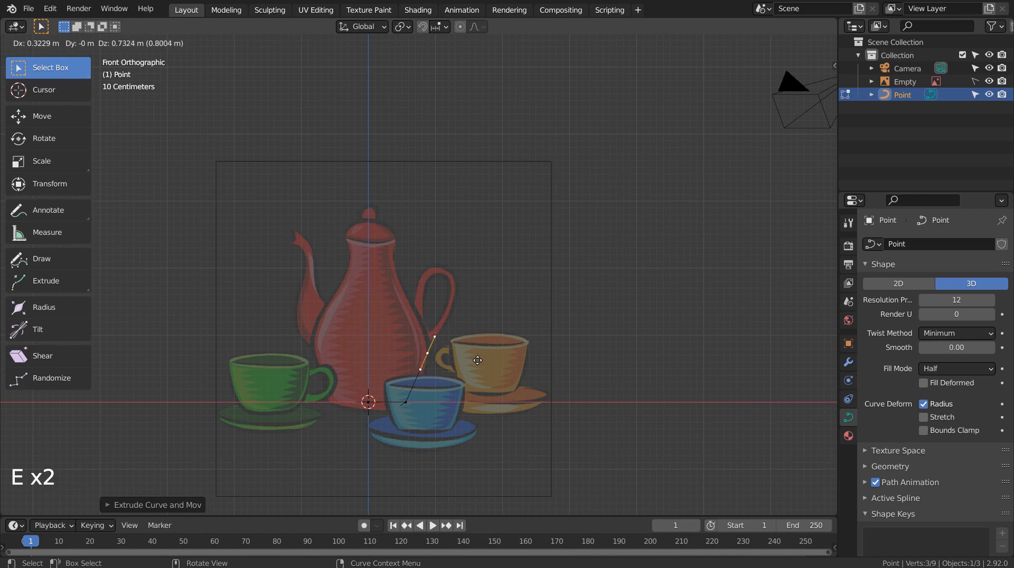
{"action": "left_click", "coordinate": [476, 366]}
{"action": "key", "text": "e"}
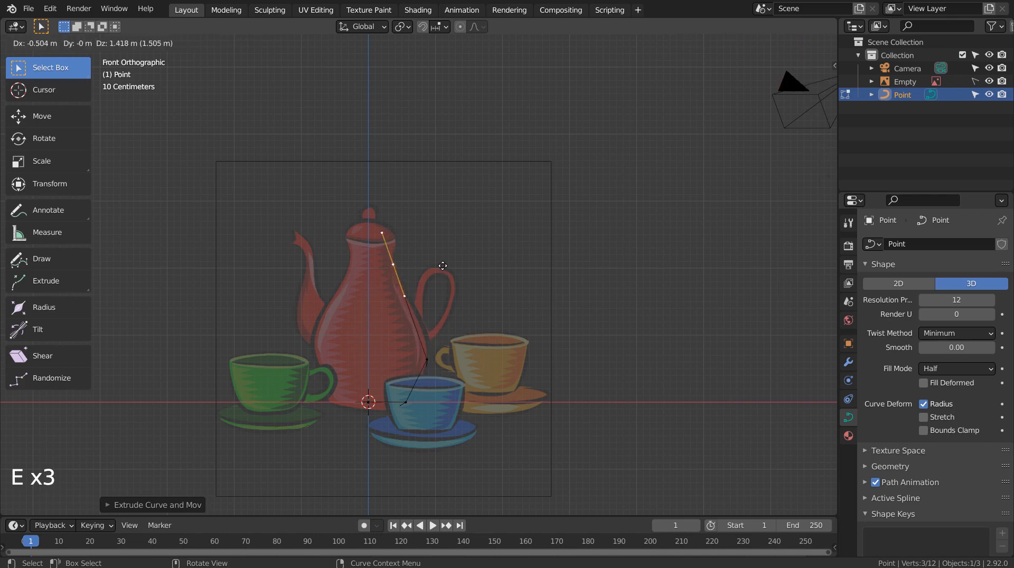
{"action": "left_click", "coordinate": [443, 265]}
{"action": "key", "text": "e"}
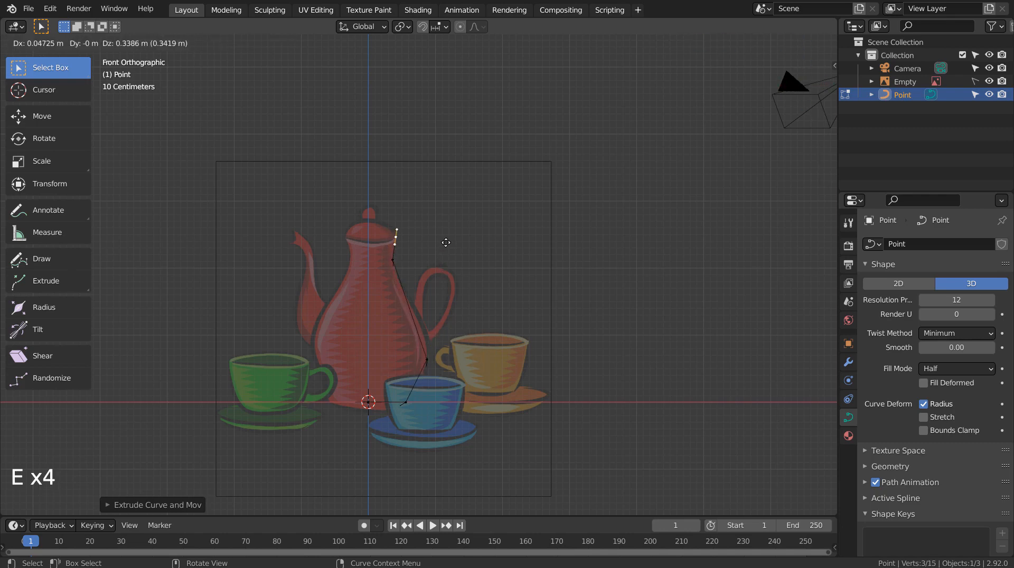
{"action": "left_click", "coordinate": [446, 242]}
Extrude the rim point slightly inward for the wall thickness, and extrude down to an inner point at the neck
{"action": "scroll", "coordinate": [390, 237], "scroll_direction": "up", "scroll_amount": 9}
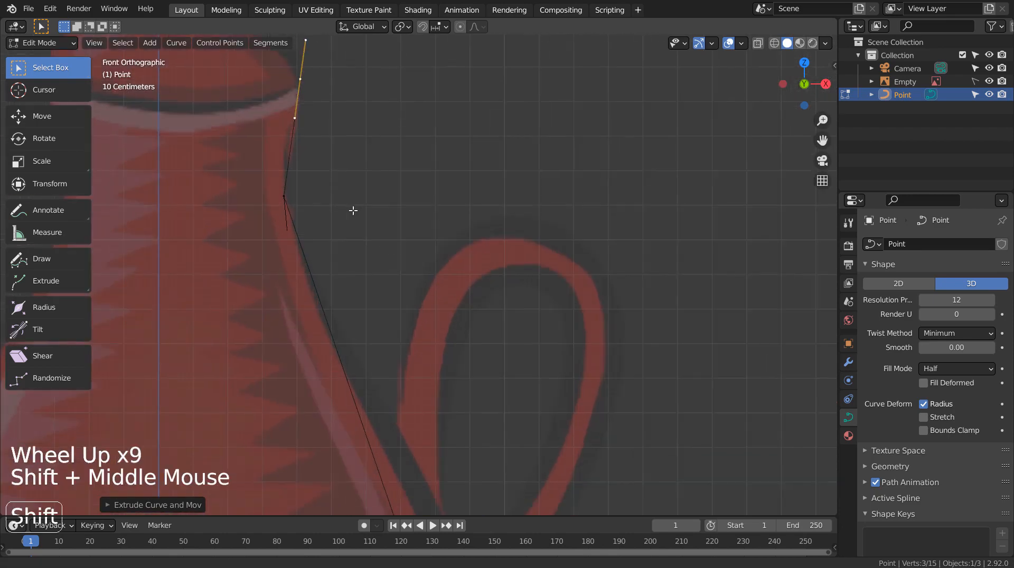
{"action": "middle_click_drag", "start_coordinate": [354, 211], "coordinate": [555, 413], "text": "shift"}
{"action": "middle_click_drag", "start_coordinate": [487, 277], "coordinate": [494, 280], "text": "shift"}
{"action": "middle_click_drag", "start_coordinate": [561, 343], "coordinate": [595, 385], "text": "shift"}
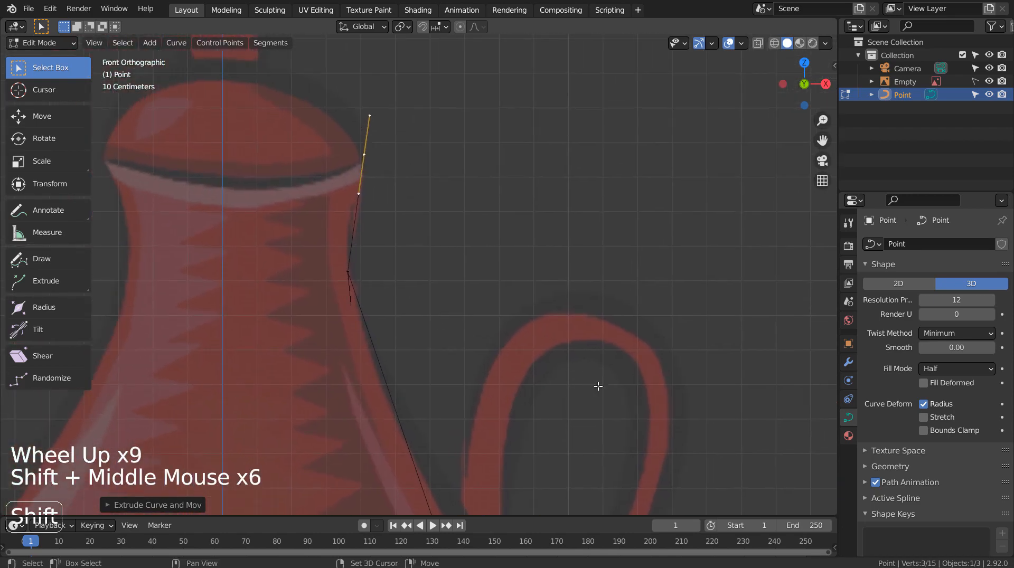
{"action": "key", "text": "e"}
{"action": "left_click", "coordinate": [521, 291]}
{"action": "key", "text": "e"}
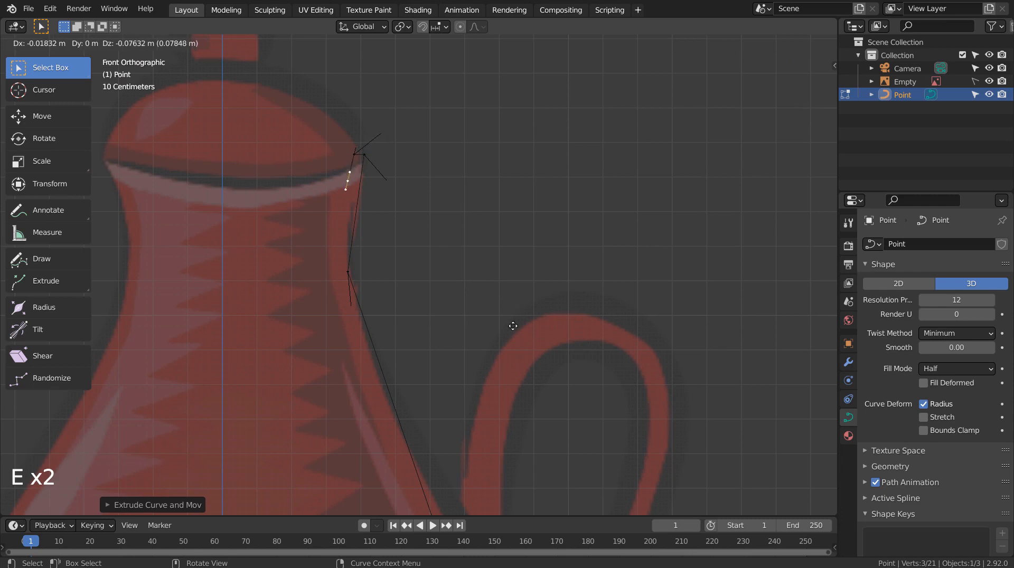
{"action": "left_click", "coordinate": [500, 405]}
Extrude the inner wall points down through the belly to just above the base, and in along X to the pot's centre axis
{"action": "middle_click_drag", "start_coordinate": [483, 324], "coordinate": [473, 210], "text": "shift"}
{"action": "scroll", "coordinate": [472, 210], "scroll_direction": "down", "scroll_amount": 6}
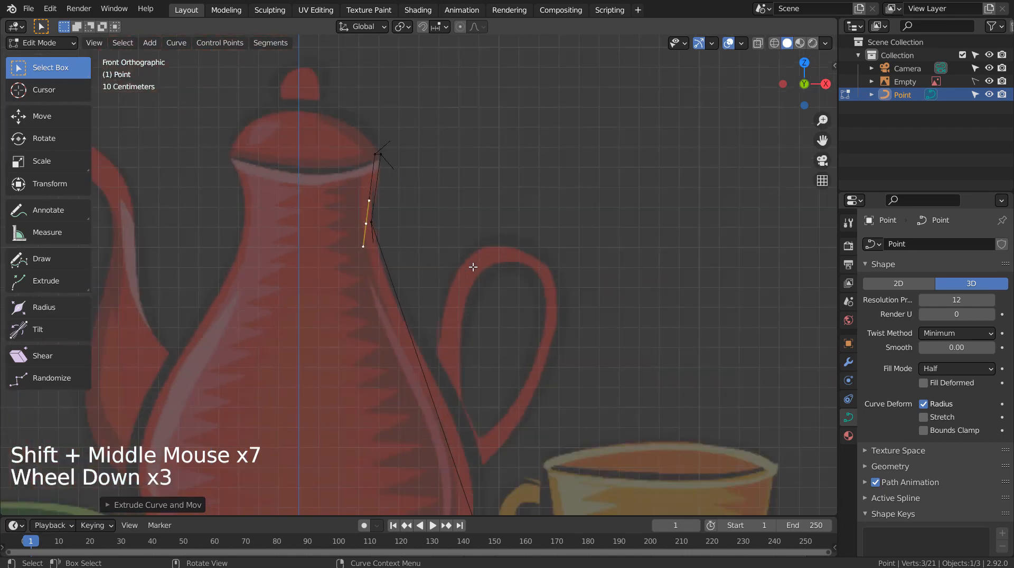
{"action": "key", "text": "e"}
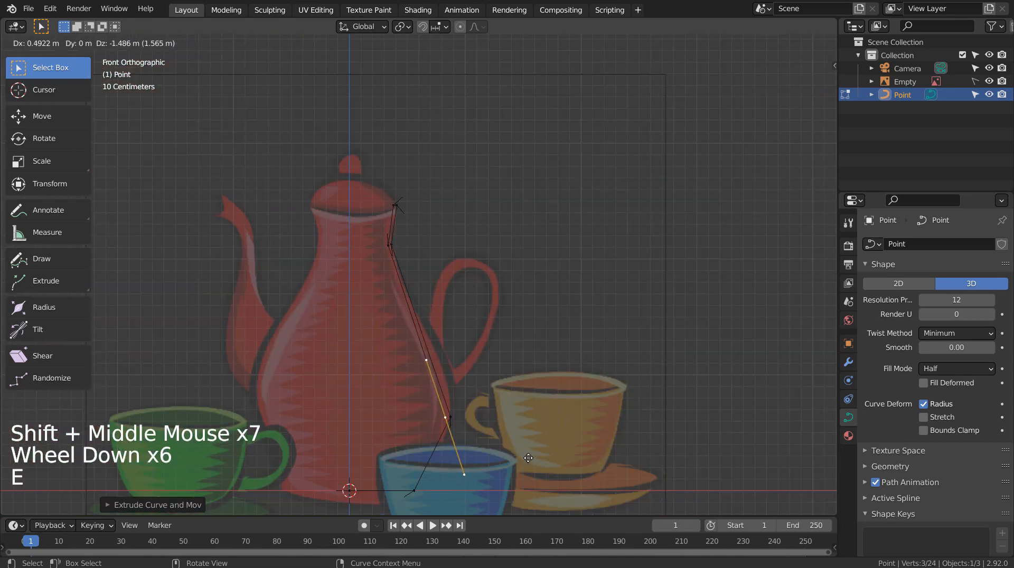
{"action": "left_click", "coordinate": [528, 458]}
{"action": "key", "text": "e"}
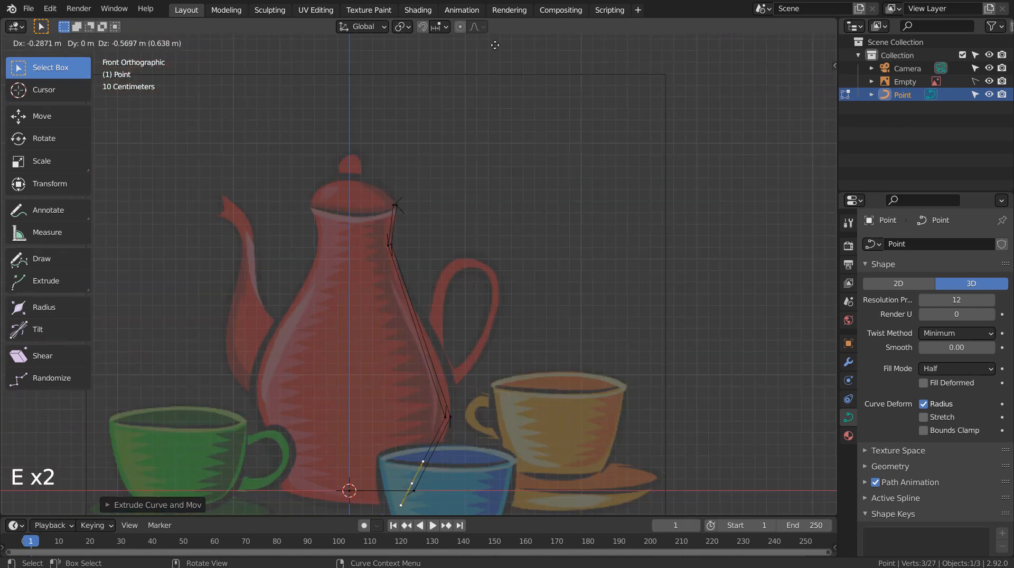
{"action": "left_click", "coordinate": [491, 46]}
{"action": "key", "text": "e"}
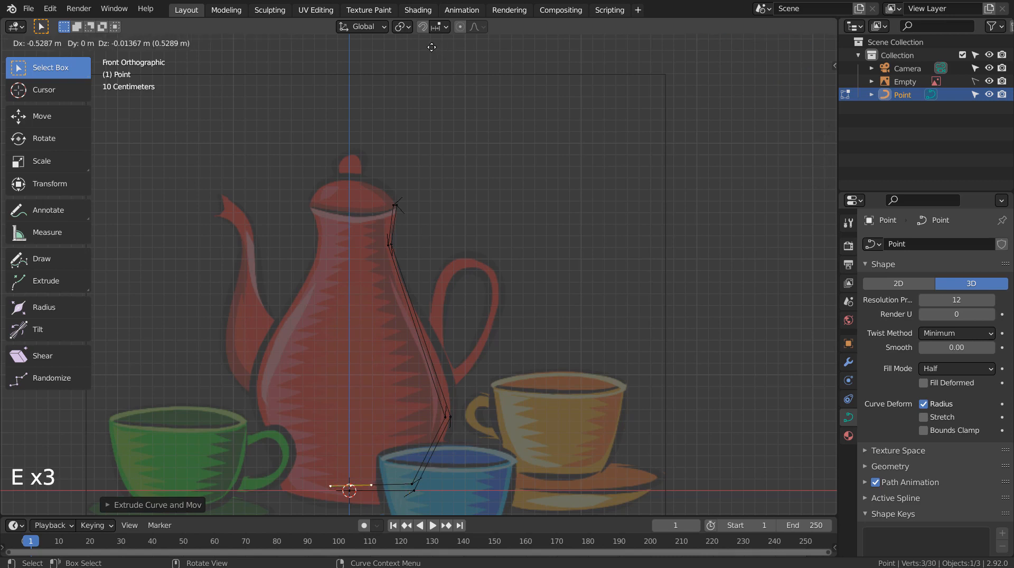
{"action": "key", "text": "x"}
{"action": "left_click", "coordinate": [432, 47]}
Set the X coordinate of the inner profile's end control point to 0 m
{"action": "key", "text": "n"}
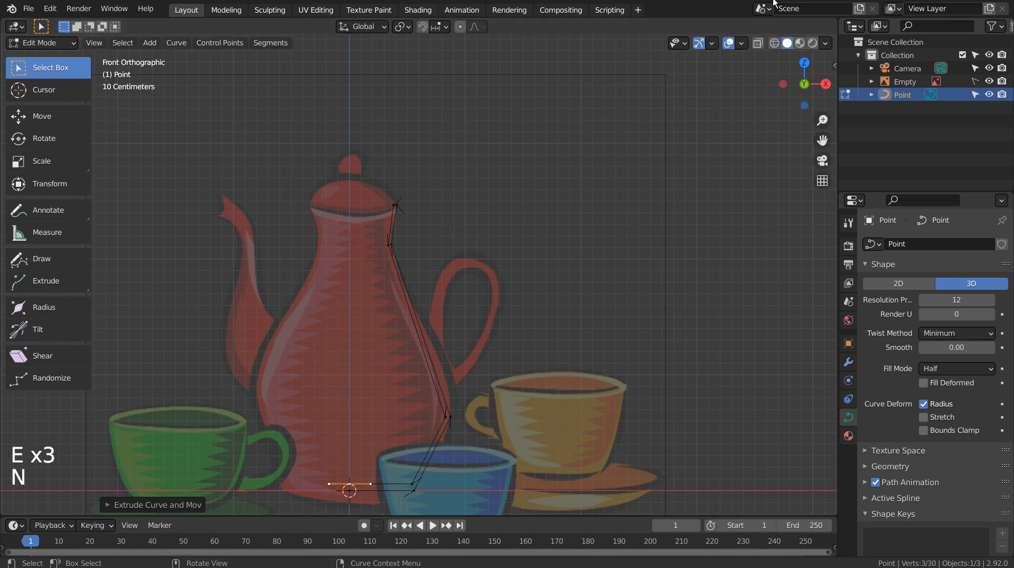
{"action": "key", "text": "n"}
{"action": "key", "text": "n"}
{"action": "left_click", "coordinate": [829, 69]}
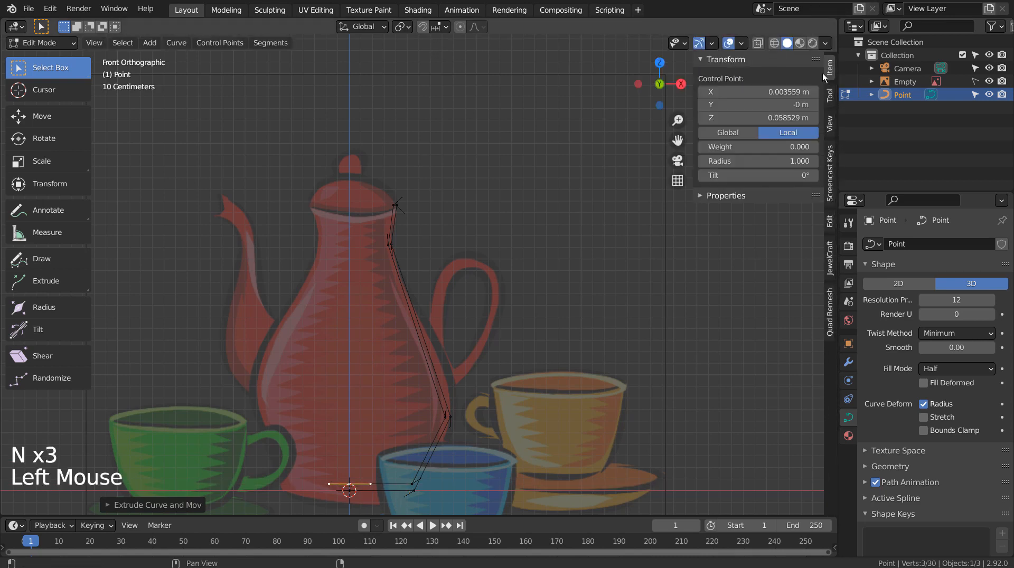
{"action": "double_click", "coordinate": [767, 91]}
{"action": "type", "text": "0"}
{"action": "key", "text": "Return"}
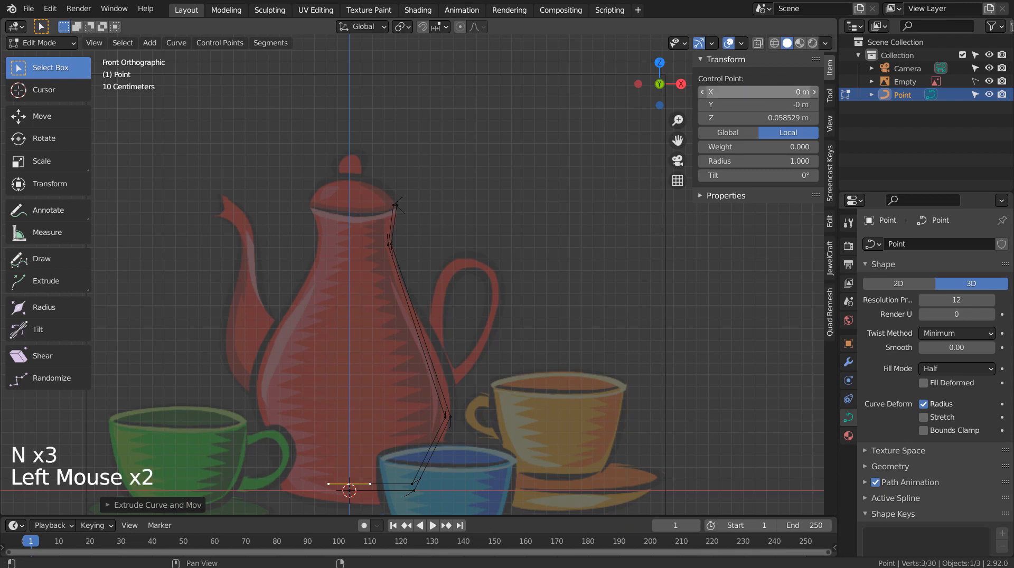
Return to Object Mode and add a Screw modifier to the curve to revolve the profile into the pot body
{"action": "key", "text": "Tab"}
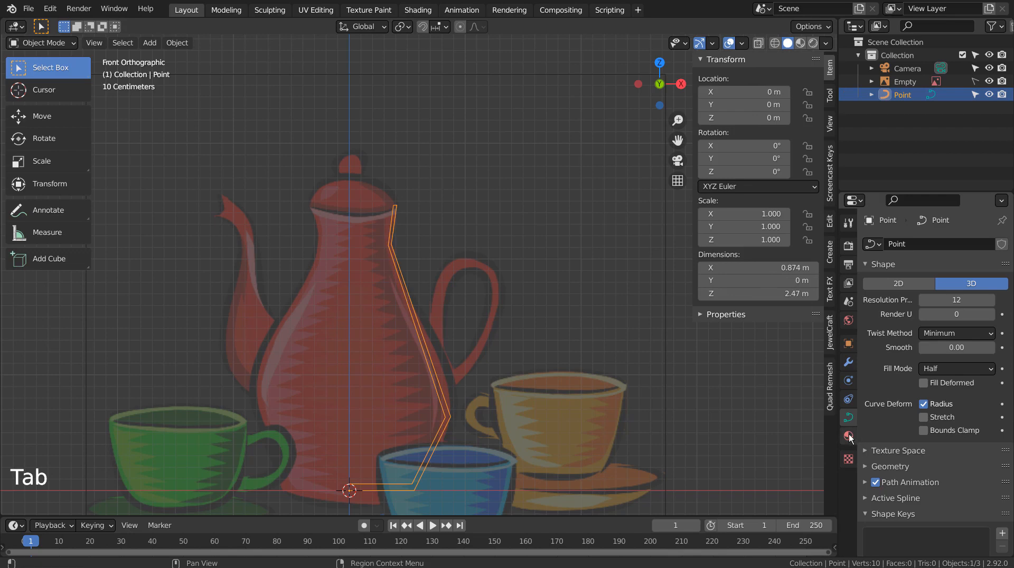
{"action": "left_click", "coordinate": [848, 362]}
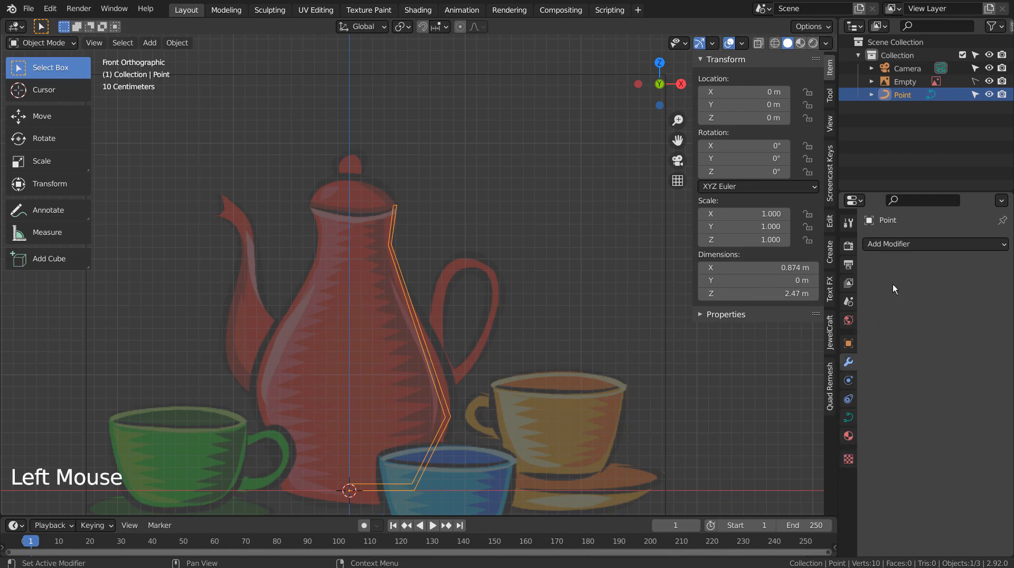
{"action": "left_click", "coordinate": [911, 244]}
{"action": "left_click", "coordinate": [801, 382]}
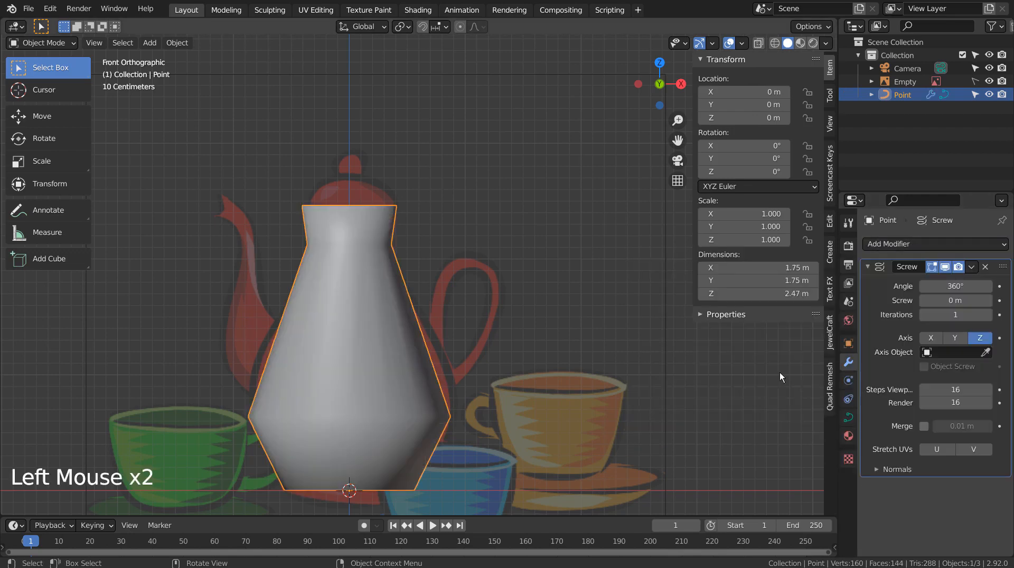
Change the handle type of the inner and outer control points at the pot's neck so the profile curves smoothly there
{"action": "key", "text": "Tab"}
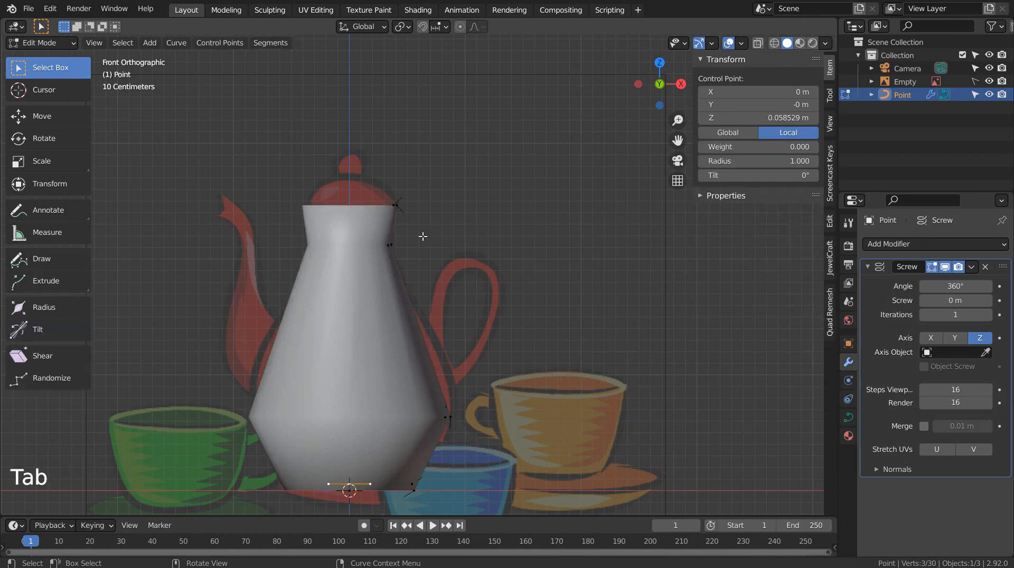
{"action": "key", "text": "shift+z"}
{"action": "left_click", "coordinate": [423, 236]}
{"action": "key", "text": "b"}
{"action": "left_click_drag", "start_coordinate": [381, 226], "coordinate": [425, 311]}
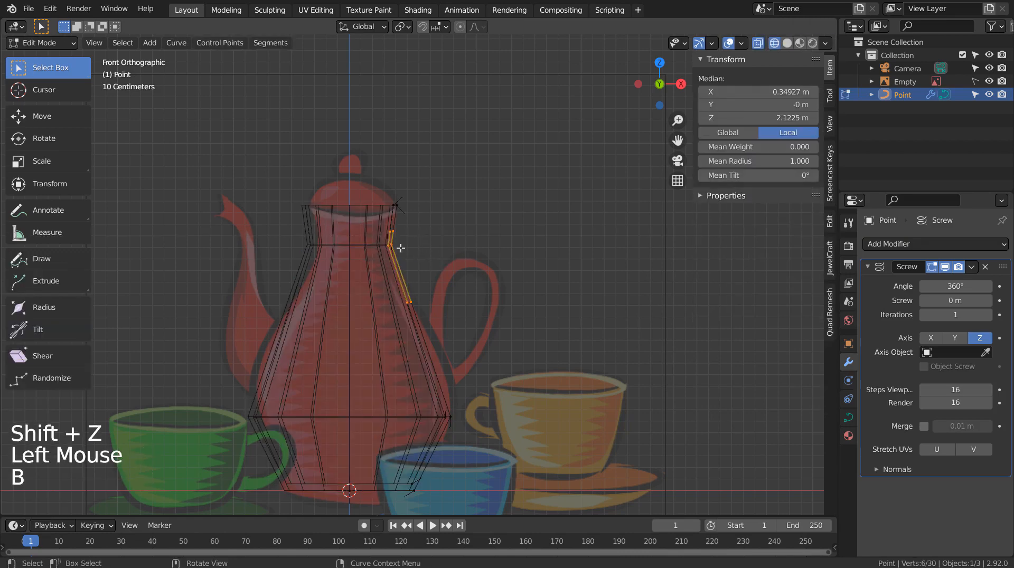
{"action": "key", "text": "v"}
{"action": "left_click", "coordinate": [476, 242]}
{"action": "key", "text": "Tab"}
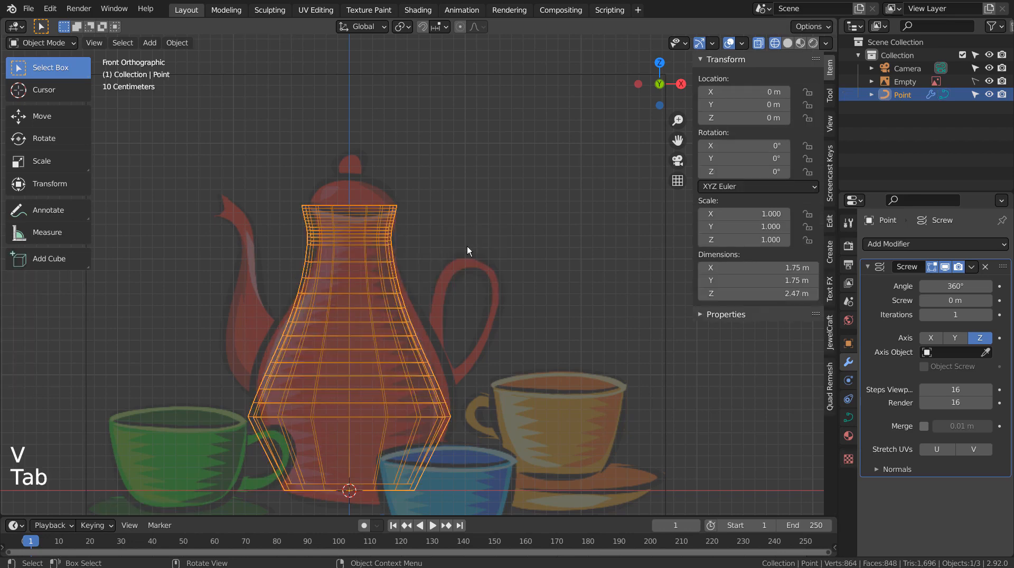
Change the handle type of the inner and outer control points at the pot's belly for a smooth bulge, and return to solid shading
{"action": "key", "text": "Tab"}
{"action": "left_click", "coordinate": [482, 404]}
{"action": "key", "text": "b"}
{"action": "left_click_drag", "start_coordinate": [417, 351], "coordinate": [509, 461]}
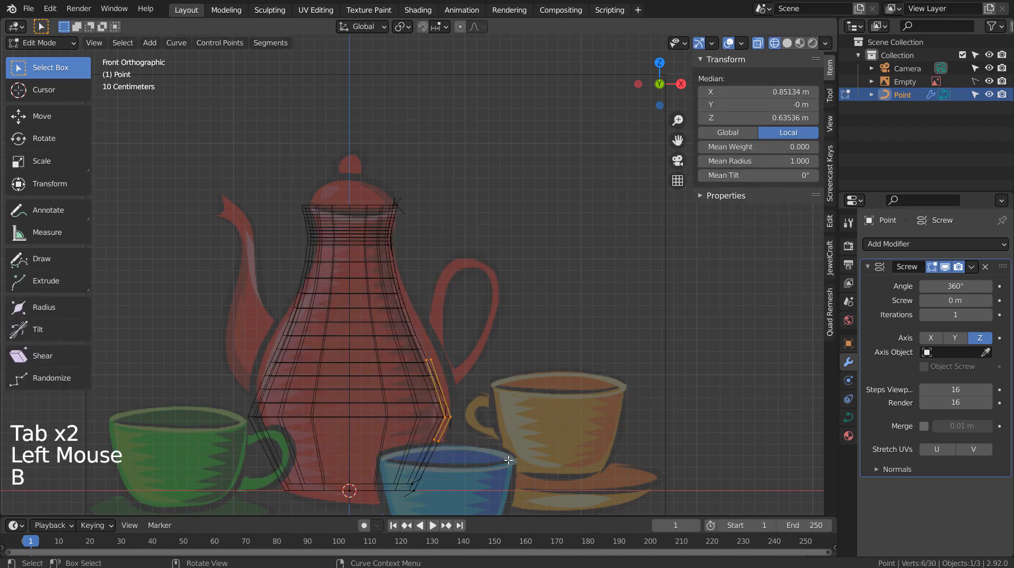
{"action": "key", "text": "v"}
{"action": "left_click", "coordinate": [508, 460]}
{"action": "key", "text": "Tab"}
{"action": "key", "text": "shift+z"}
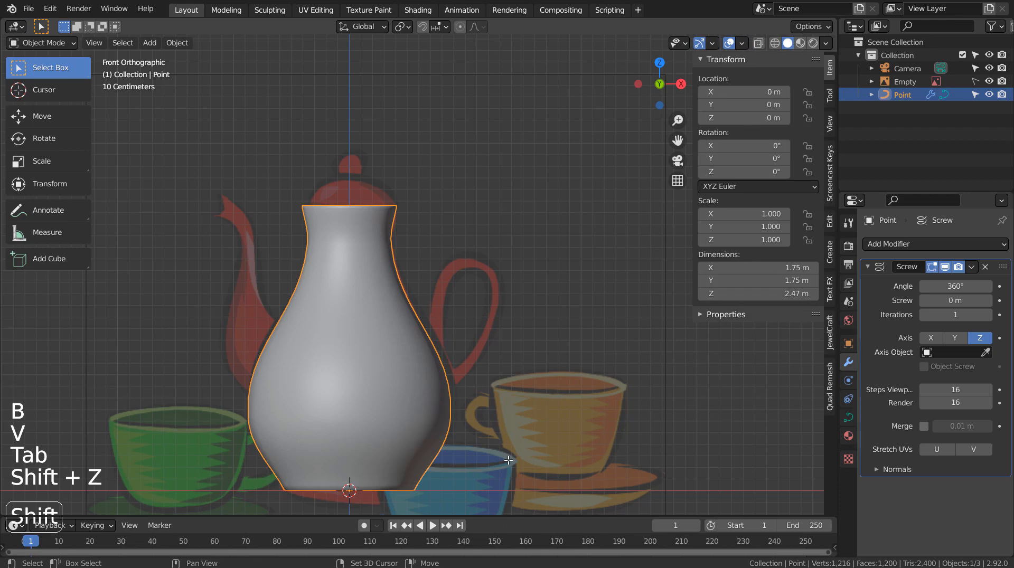
Deselect the pot body and add a separate simple Point curve with 3D Bezier output for the handle
{"action": "mouse_move", "coordinate": [553, 443]}
{"action": "middle_mouse_down"}
{"action": "mouse_move", "coordinate": [475, 364]}
{"action": "mouse_move", "coordinate": [467, 328]}
{"action": "mouse_move", "coordinate": [588, 480]}
{"action": "mouse_move", "coordinate": [614, 51]}
{"action": "mouse_move", "coordinate": [600, 509]}
{"action": "mouse_move", "coordinate": [559, 458]}
{"action": "middle_mouse_up"}
{"action": "key", "text": "KP_1"}
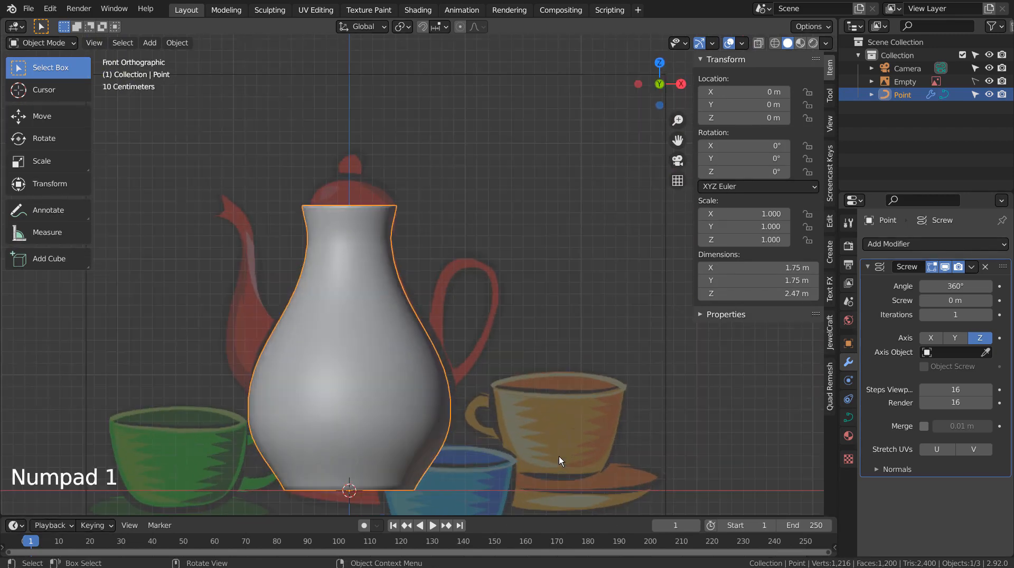
{"action": "key", "text": "shift+z"}
{"action": "key", "text": "shift+z"}
{"action": "left_click", "coordinate": [553, 322]}
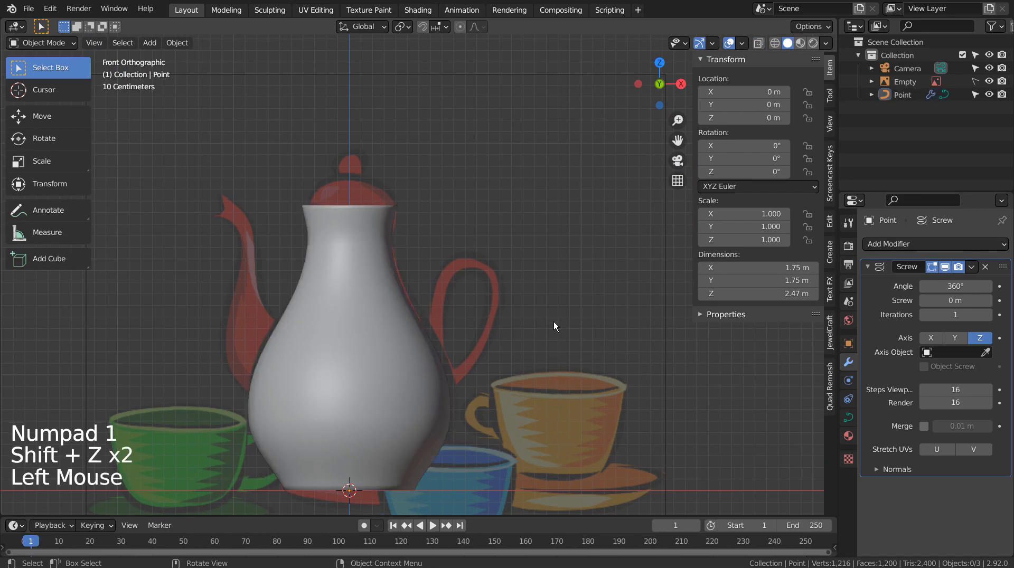
{"action": "key", "text": "shift+a"}
{"action": "mouse_move", "coordinate": [502, 321]}
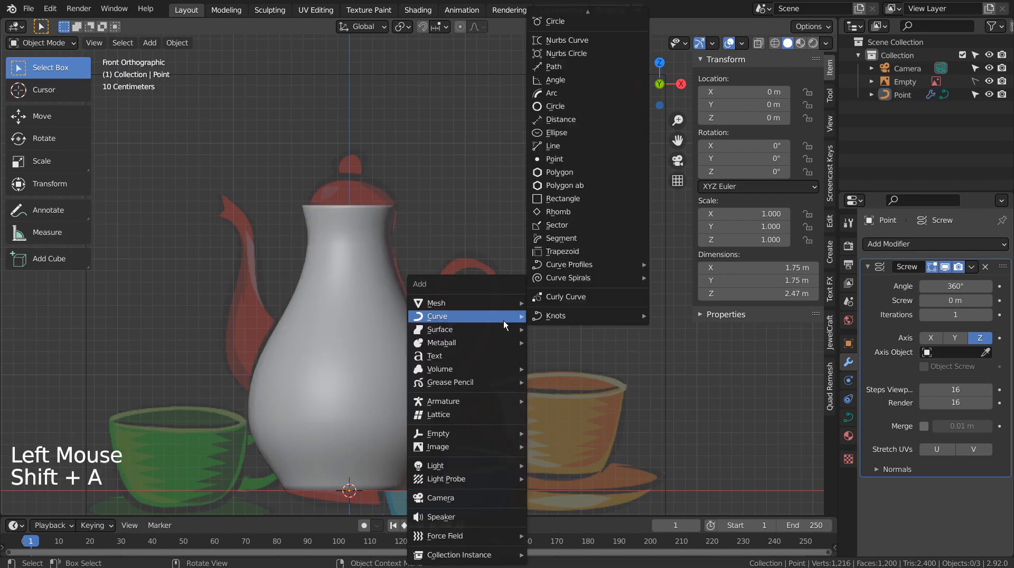
{"action": "left_click", "coordinate": [574, 161]}
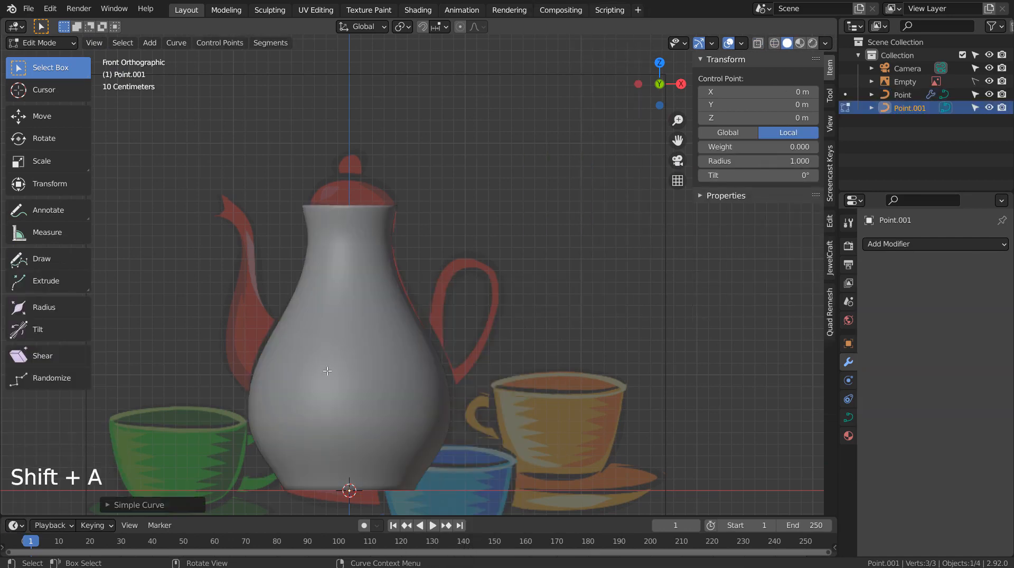
{"action": "left_click", "coordinate": [136, 505]}
{"action": "left_click", "coordinate": [223, 307]}
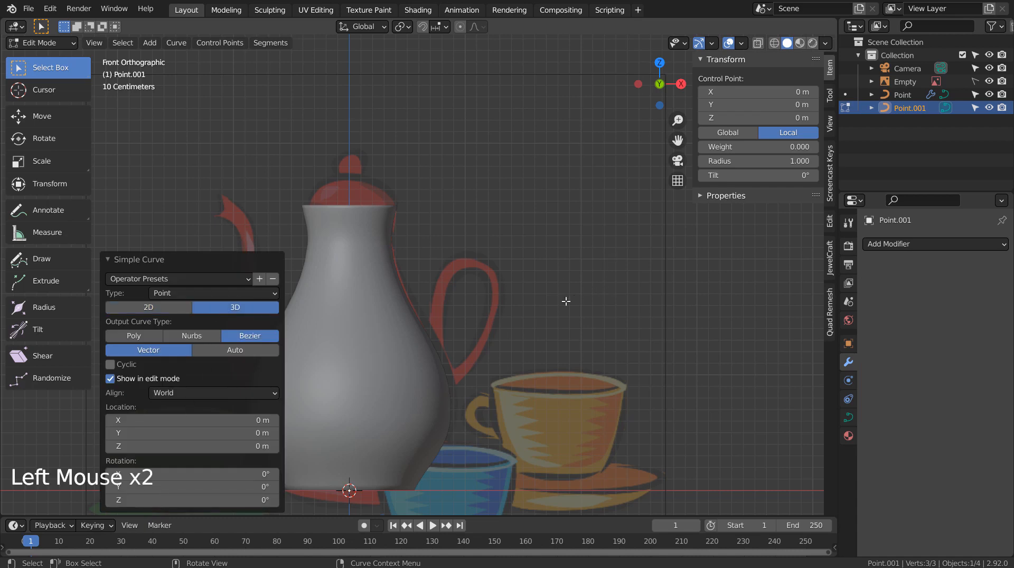
Move the new point curve in Object Mode to the body's edge below the handle's inner side, about X 0.68 m, Z 1.19 m
{"action": "key", "text": "Tab"}
{"action": "key", "text": "e"}
{"action": "key", "text": "g"}
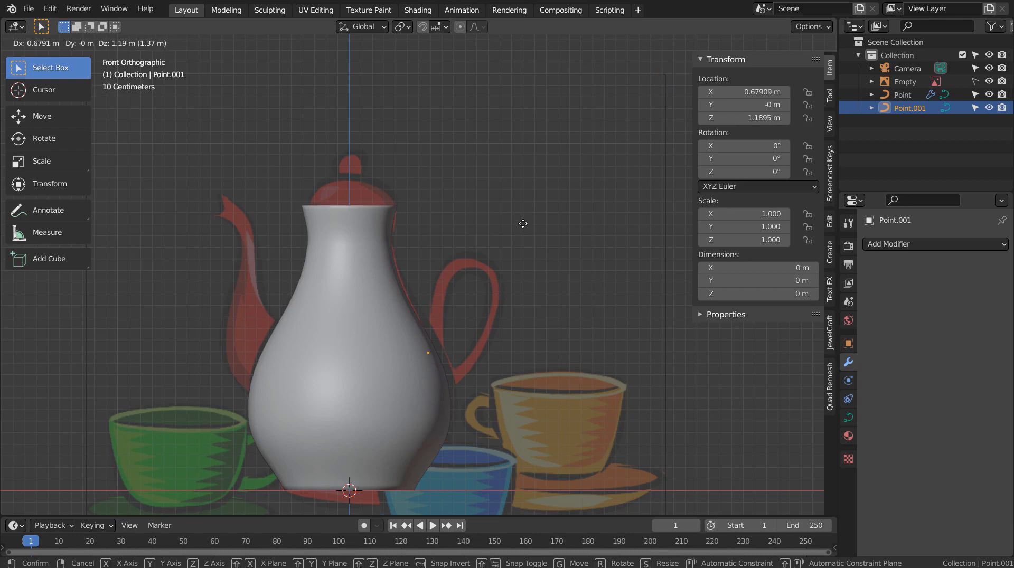
{"action": "left_click", "coordinate": [523, 224]}
Extrude three points from the starting point up the inner side of the reference handle to its top
{"action": "key", "text": "Tab"}
{"action": "key", "text": "e"}
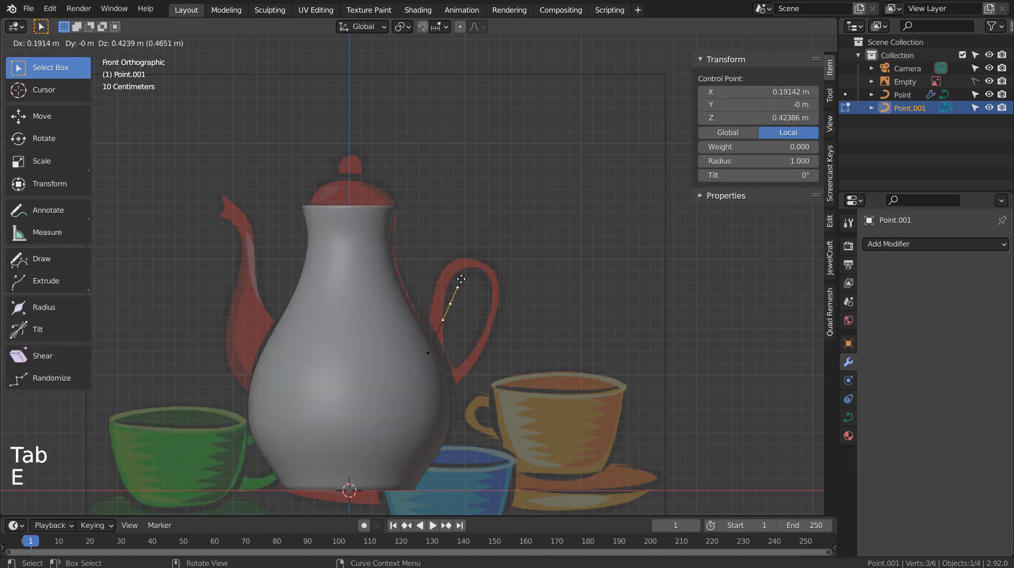
{"action": "left_click", "coordinate": [457, 261]}
{"action": "key", "text": "e"}
{"action": "left_click", "coordinate": [470, 245]}
{"action": "key", "text": "e"}
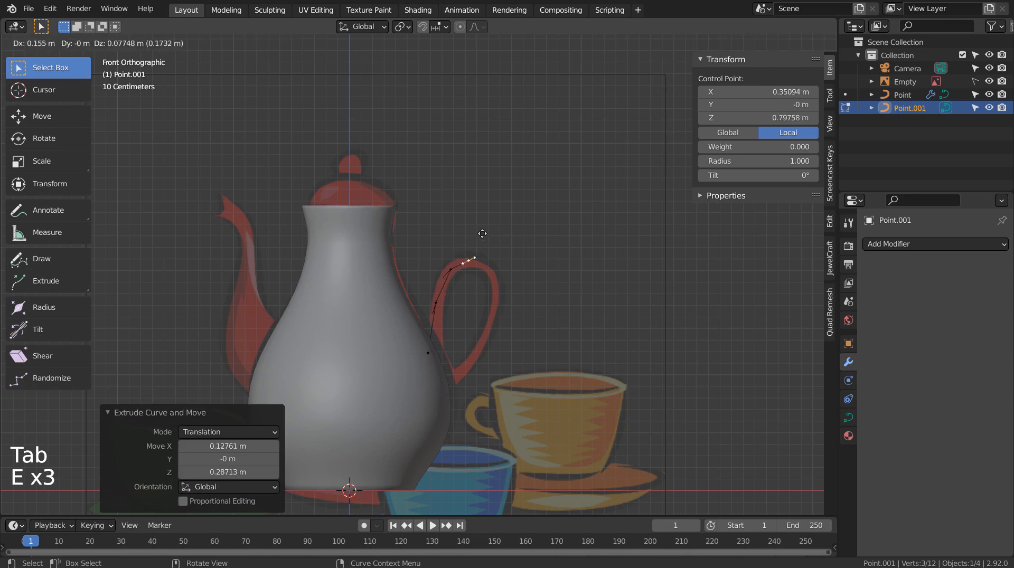
{"action": "left_click", "coordinate": [488, 239]}
Extrude four more points from the handle's top down its outer side and into the pot body at the lower joint
{"action": "key", "text": "e"}
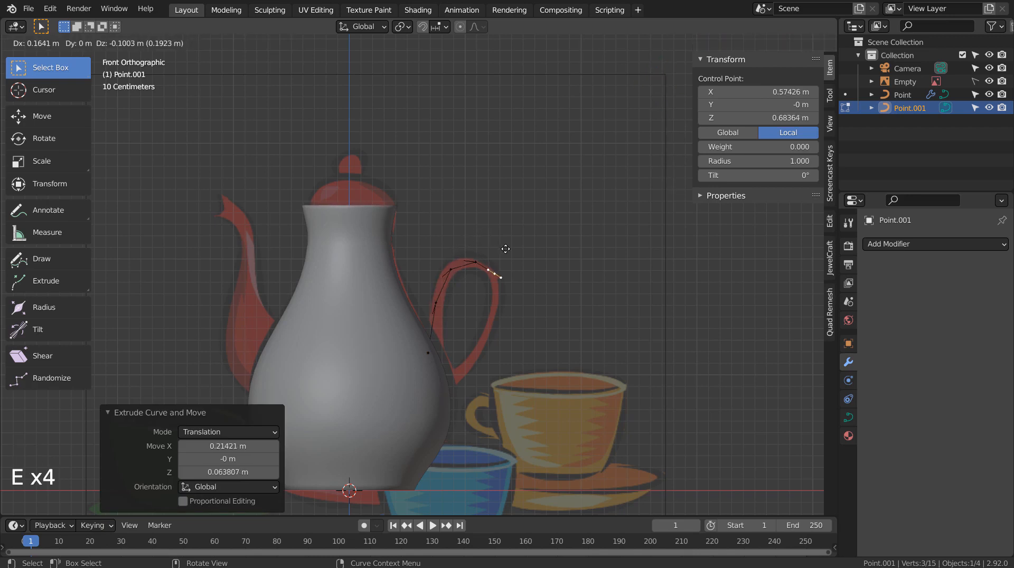
{"action": "left_click", "coordinate": [505, 251]}
{"action": "key", "text": "e"}
{"action": "left_click", "coordinate": [504, 291]}
{"action": "key", "text": "e"}
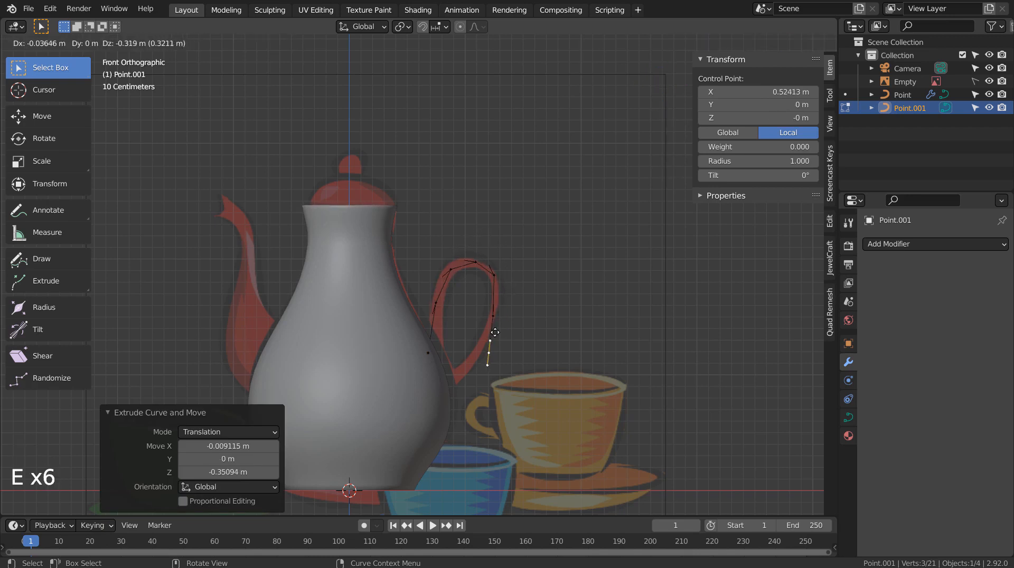
{"action": "left_click", "coordinate": [469, 342]}
{"action": "key", "text": "e"}
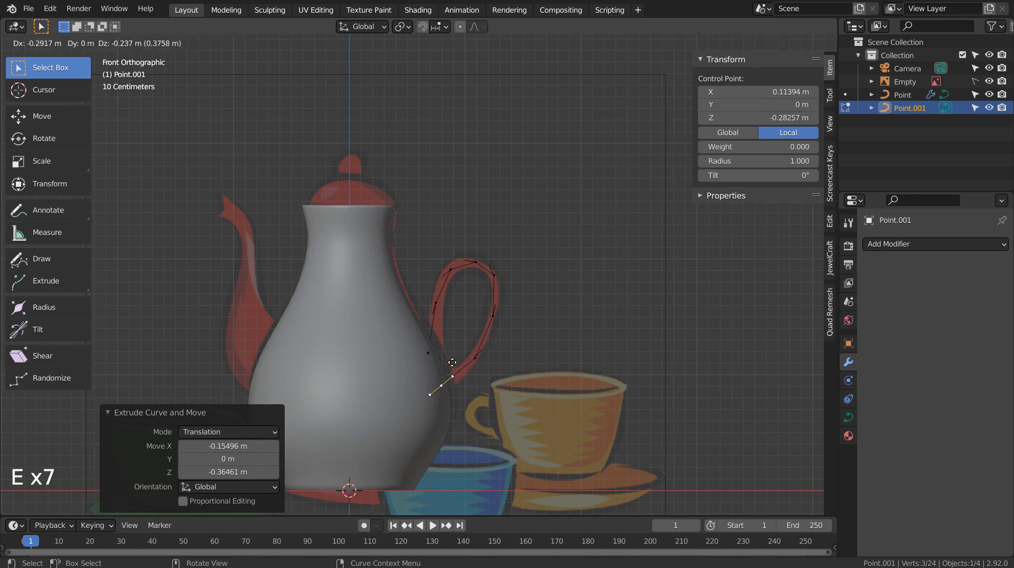
{"action": "right_click", "coordinate": [452, 362]}
Change the handle type of all the pot handle's control points to smooth the curve, and return to Object Mode
{"action": "key", "text": "a"}
{"action": "key", "text": "v"}
{"action": "left_click", "coordinate": [570, 310]}
{"action": "key", "text": "Tab"}
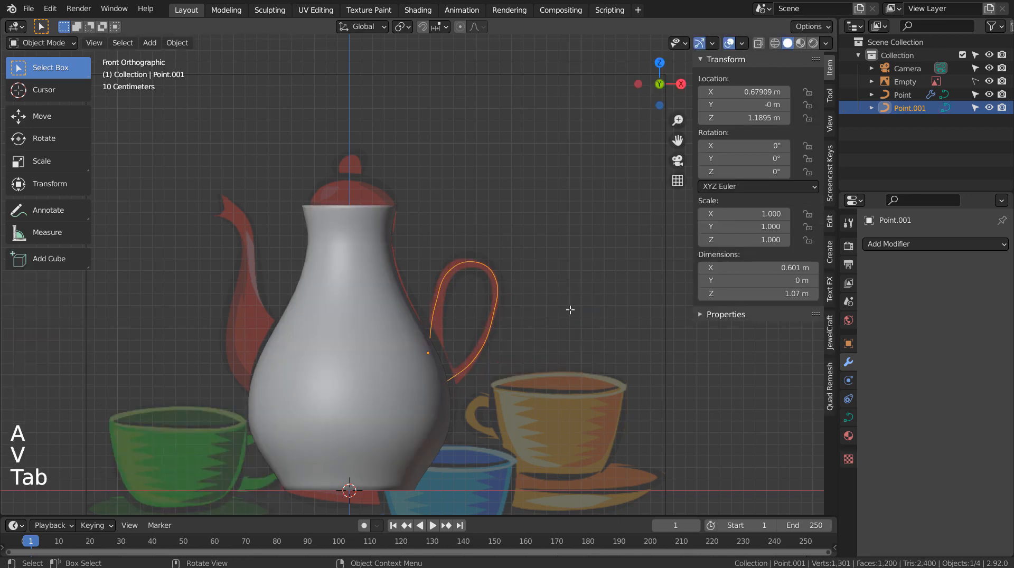
Give the handle curve a round bevel with a depth of 0.063 m and check its thickness against the reference
{"action": "left_click", "coordinate": [849, 418]}
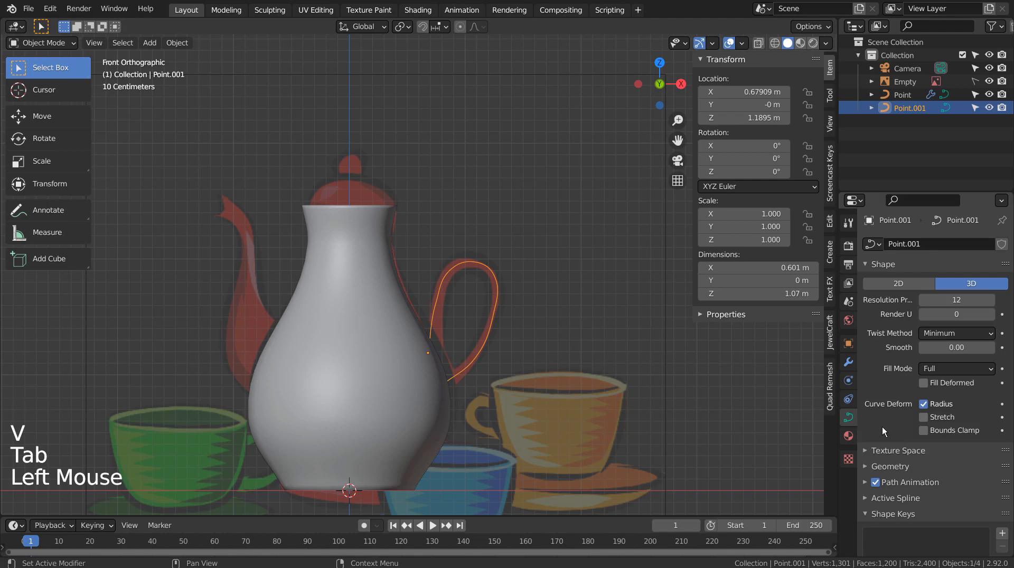
{"action": "left_click", "coordinate": [873, 467]}
{"action": "scroll", "coordinate": [900, 486], "scroll_direction": "down", "scroll_amount": 6}
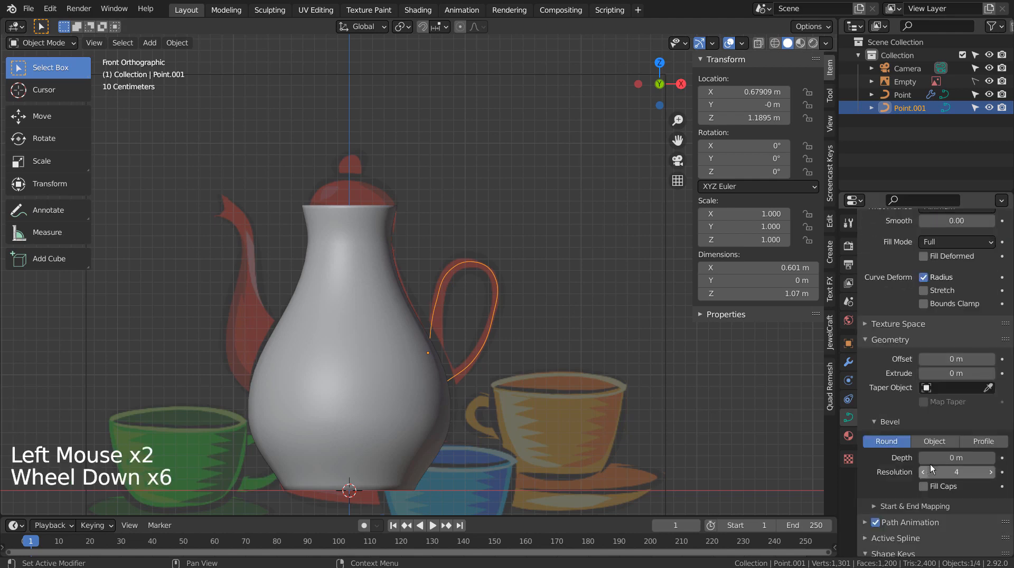
{"action": "left_click_drag", "start_coordinate": [951, 458], "coordinate": [991, 457], "text": "shift"}
{"action": "key", "text": "Tab"}
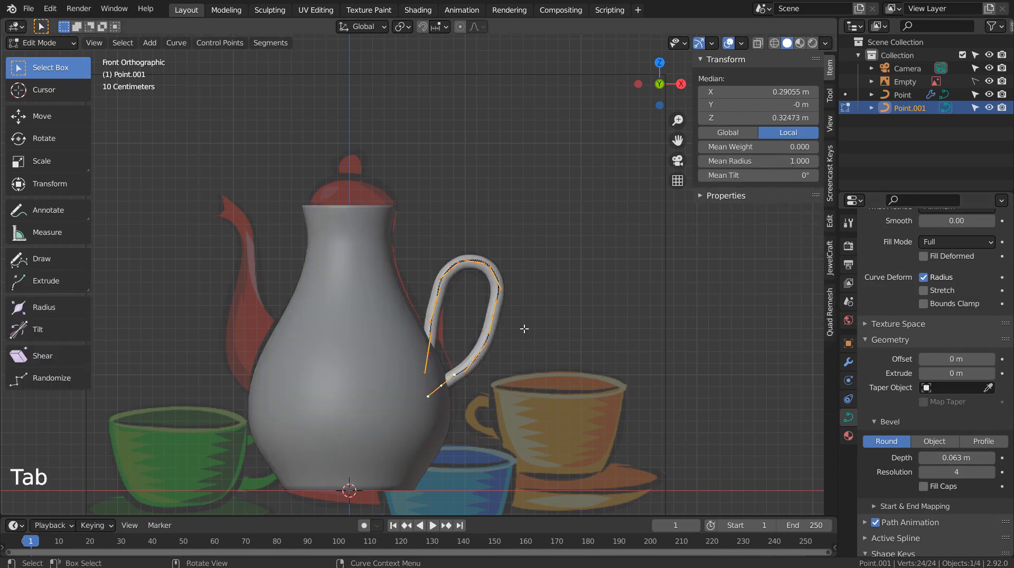
{"action": "key", "text": "Tab"}
{"action": "key", "text": "shift+z"}
{"action": "key", "text": "shift+z"}
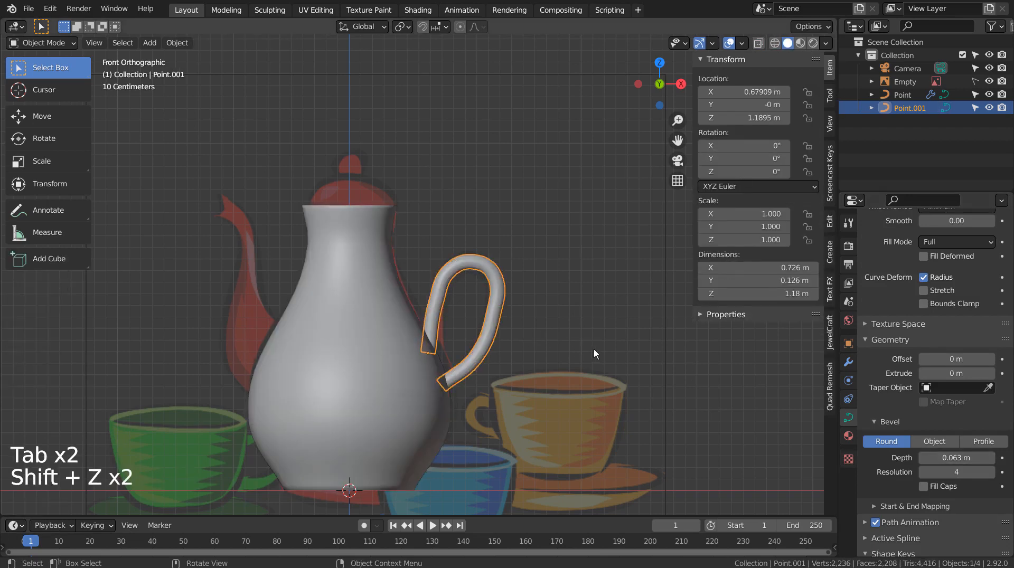
Add another simple Point curve for the spout and move it to where the spout meets the body, about X -0.711 m, Z 1.121 m
{"action": "mouse_move", "coordinate": [594, 349]}
{"action": "middle_mouse_down"}
{"action": "mouse_move", "coordinate": [527, 364]}
{"action": "mouse_move", "coordinate": [421, 366]}
{"action": "mouse_move", "coordinate": [617, 362]}
{"action": "middle_mouse_up"}
{"action": "key", "text": "KP_1"}
{"action": "left_click", "coordinate": [616, 362]}
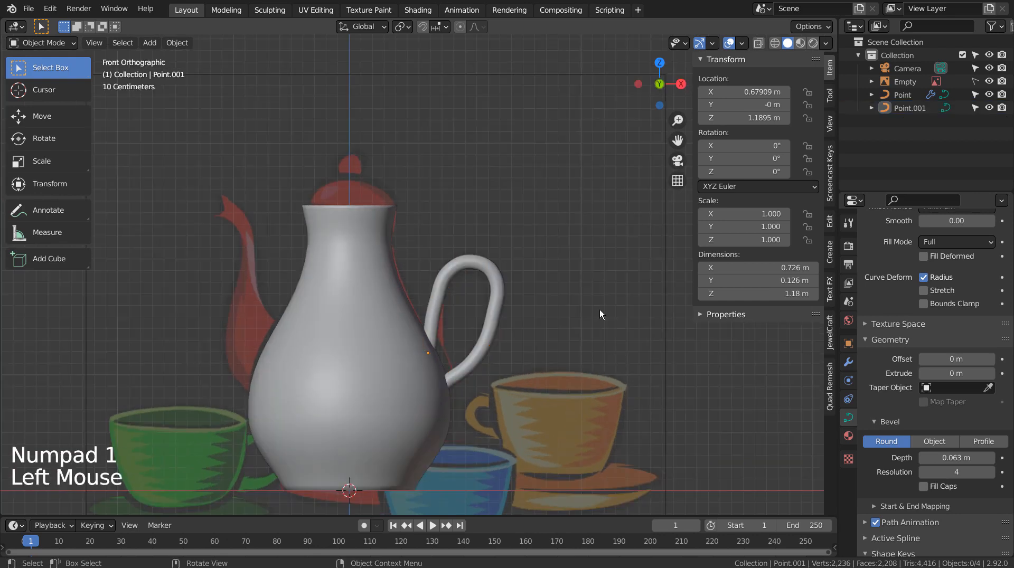
{"action": "key", "text": "shift+a"}
{"action": "mouse_move", "coordinate": [592, 289]}
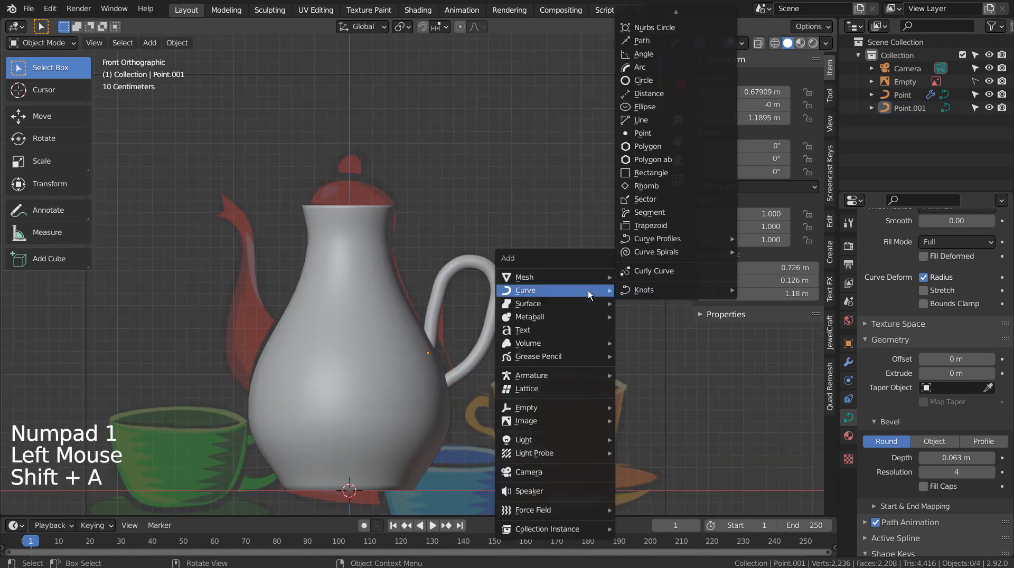
{"action": "left_click", "coordinate": [663, 136]}
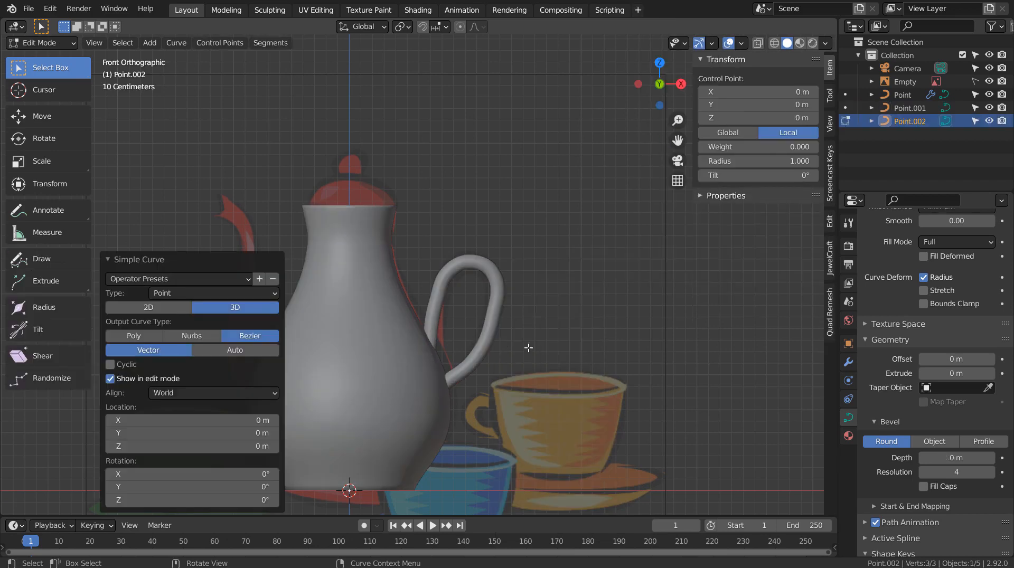
{"action": "key", "text": "Tab"}
{"action": "key", "text": "g"}
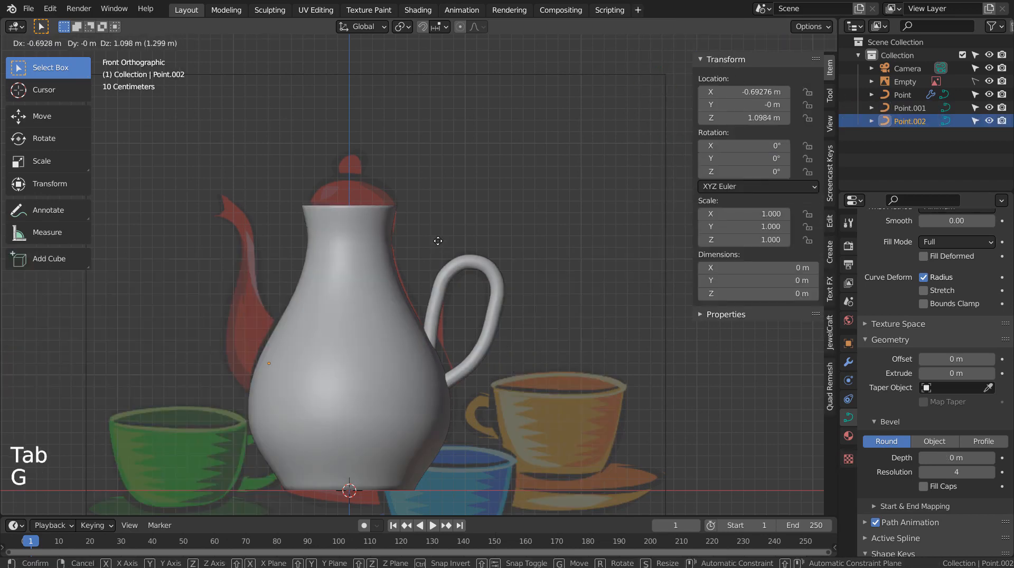
{"action": "left_click", "coordinate": [442, 243]}
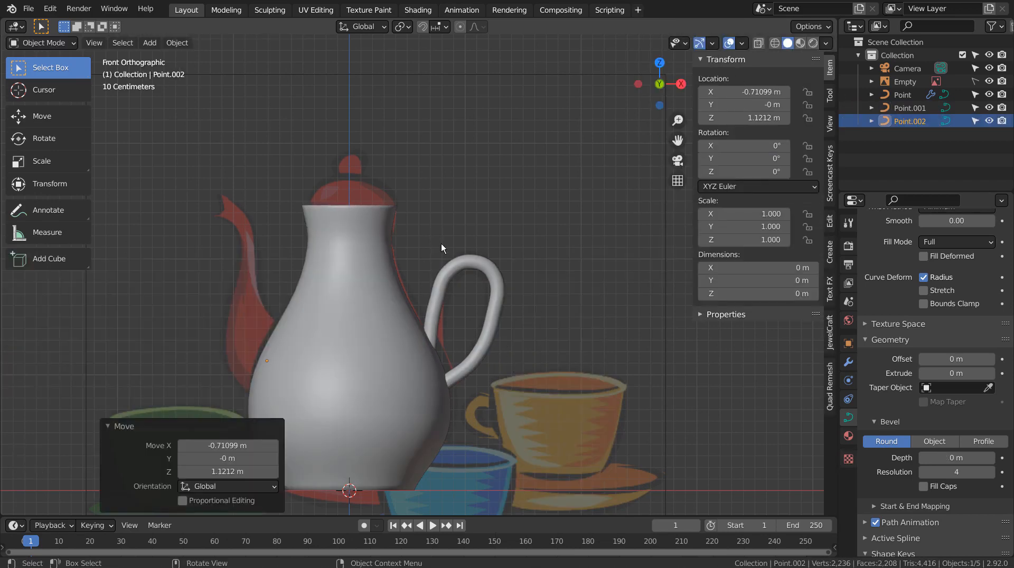
Extrude five points from the starting point up along the reference spout to its tip
{"action": "key", "text": "Tab"}
{"action": "key", "text": "e"}
{"action": "left_click", "coordinate": [386, 231]}
{"action": "key", "text": "e"}
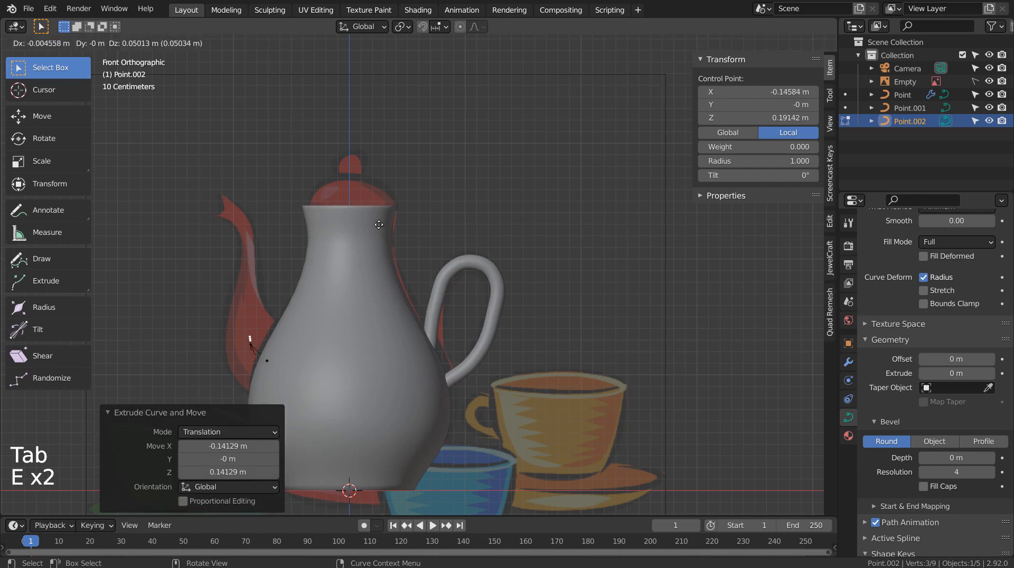
{"action": "left_click", "coordinate": [382, 206]}
{"action": "key", "text": "e"}
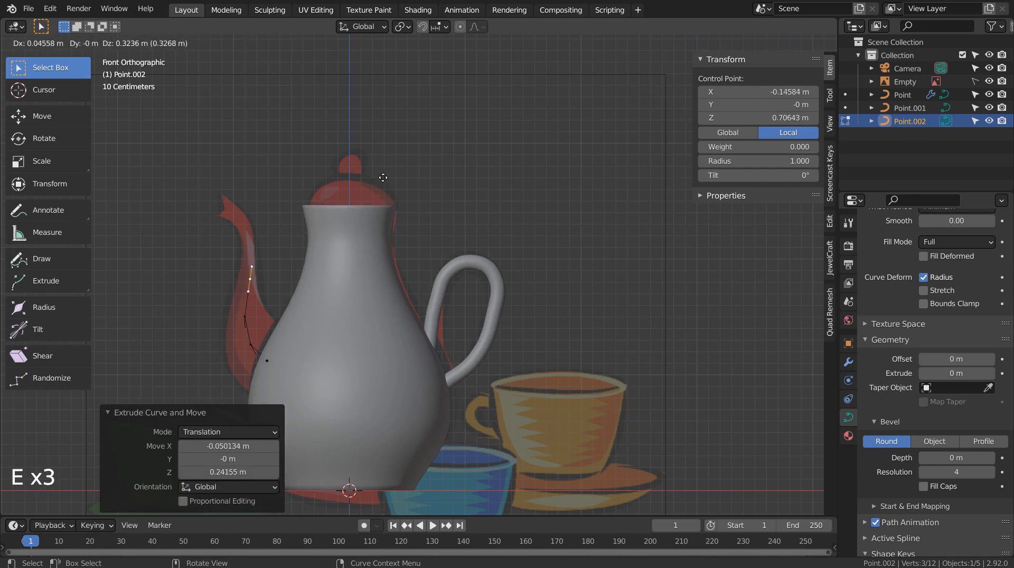
{"action": "left_click", "coordinate": [377, 176]}
{"action": "key", "text": "e"}
{"action": "left_click", "coordinate": [380, 135]}
{"action": "key", "text": "e"}
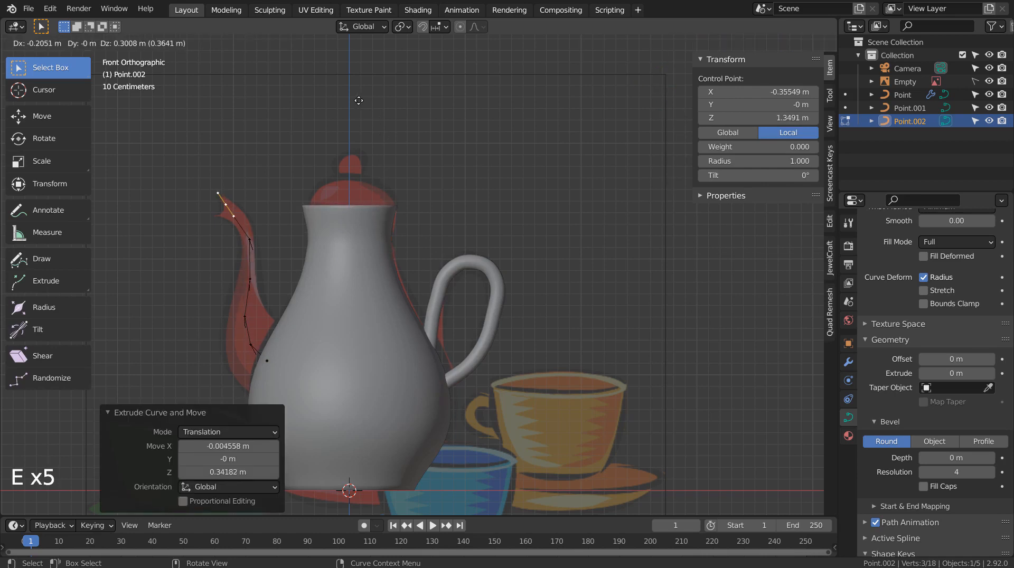
{"action": "left_click", "coordinate": [359, 101]}
Rotate the spout's tip control point by about -23.9° and nudge it slightly down into line with the reference tip
{"action": "key", "text": "r"}
{"action": "left_click", "coordinate": [330, 487]}
{"action": "key", "text": "g"}
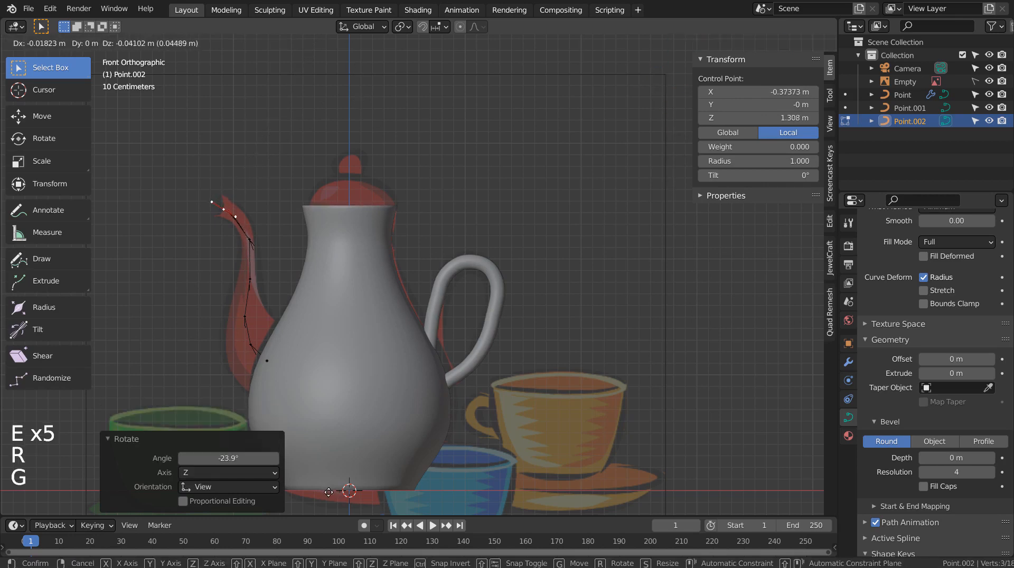
{"action": "left_click", "coordinate": [329, 489]}
{"action": "key", "text": "Tab"}
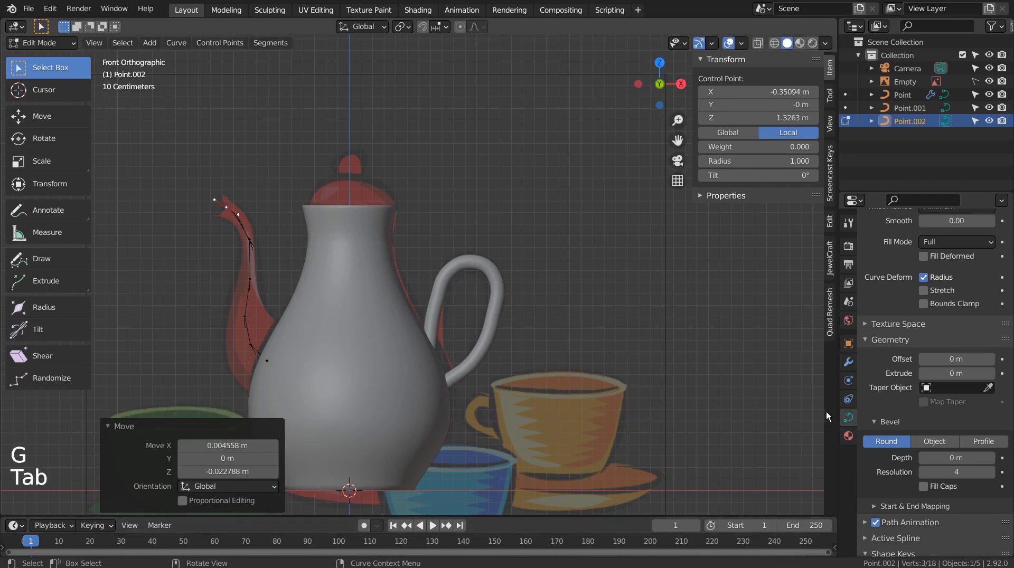
Give the spout curve a round bevel with a depth of 0.063 m and a resolution of 4
{"action": "left_click_drag", "start_coordinate": [926, 477], "coordinate": [946, 477], "text": "shift"}
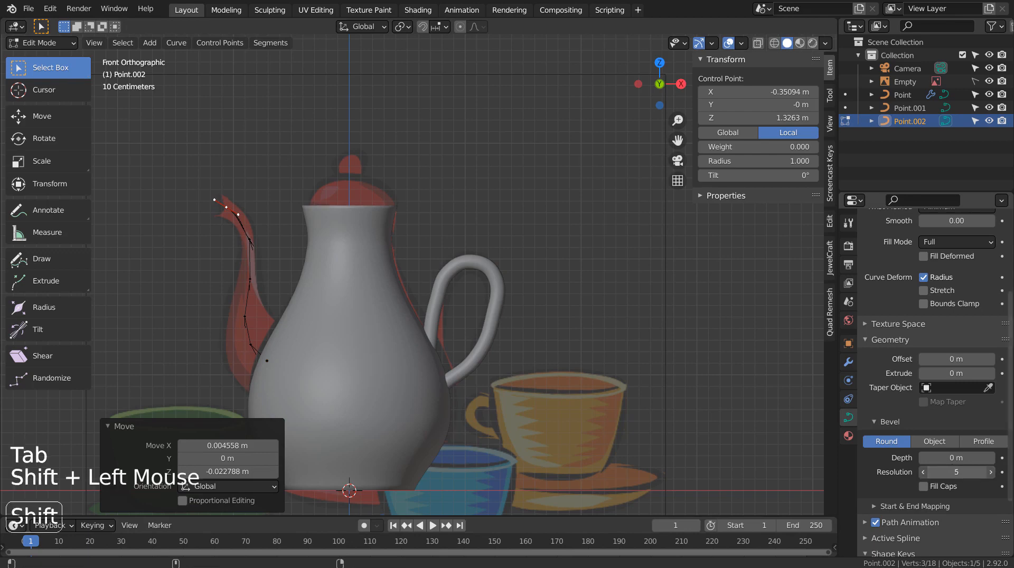
{"action": "left_click", "coordinate": [924, 472]}
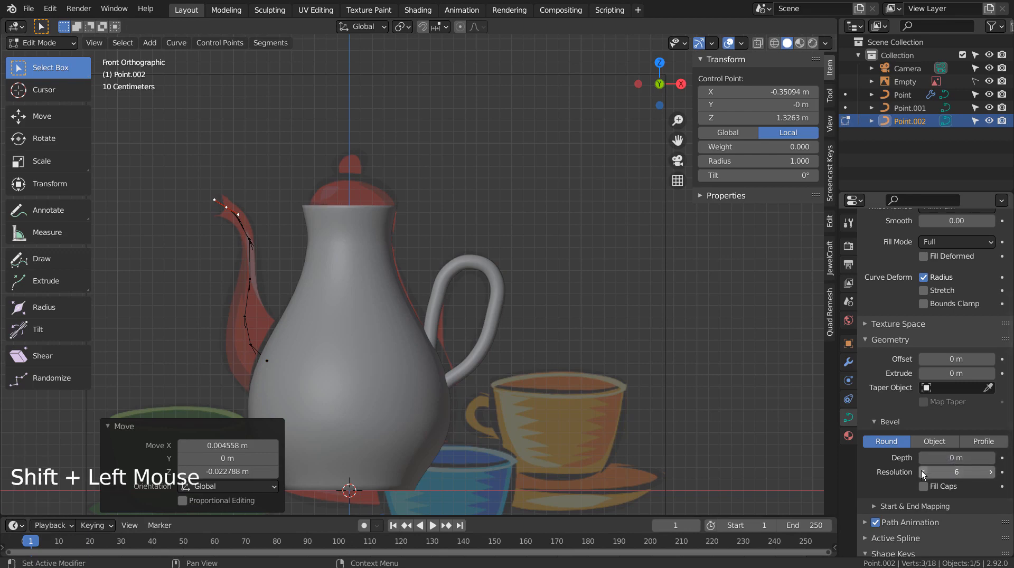
{"action": "left_click", "coordinate": [924, 472]}
{"action": "left_click_drag", "start_coordinate": [946, 458], "coordinate": [961, 458], "text": "shift"}
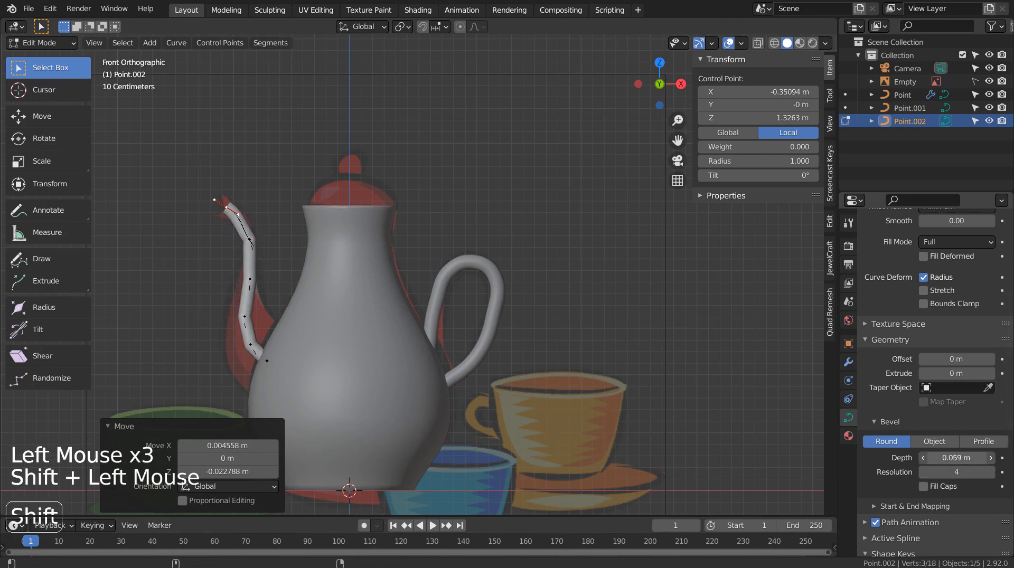
Set the handle type of all the spout's control points to Automatic
{"action": "key", "text": "a"}
{"action": "key", "text": "v"}
{"action": "left_click", "coordinate": [530, 298]}
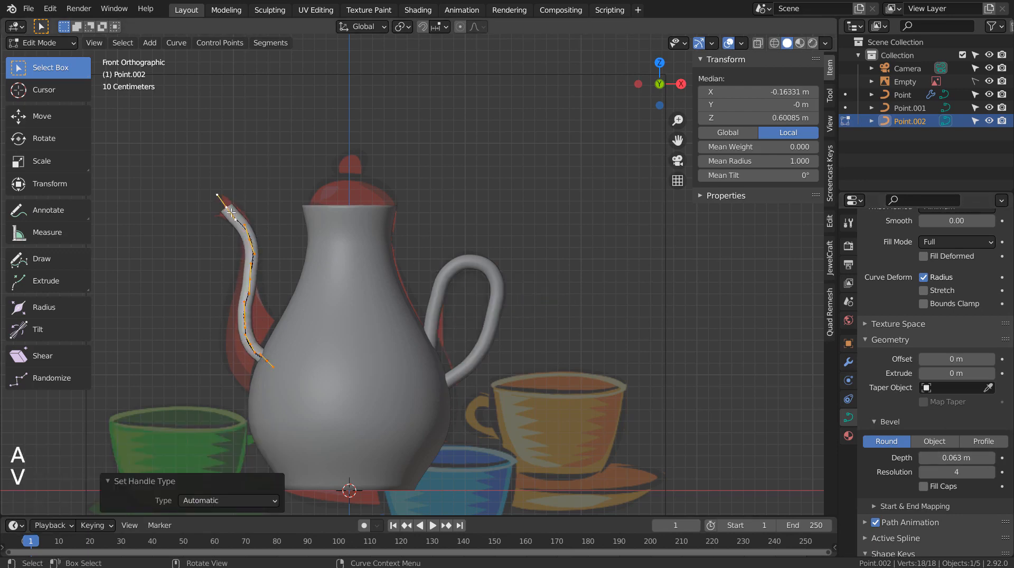
Rotate the two handles of the spout's tip point by about -35.9° and shift them about 0.014 m outward
{"action": "left_click", "coordinate": [238, 217]}
{"action": "left_click", "coordinate": [215, 197], "text": "shift"}
{"action": "key", "text": "r"}
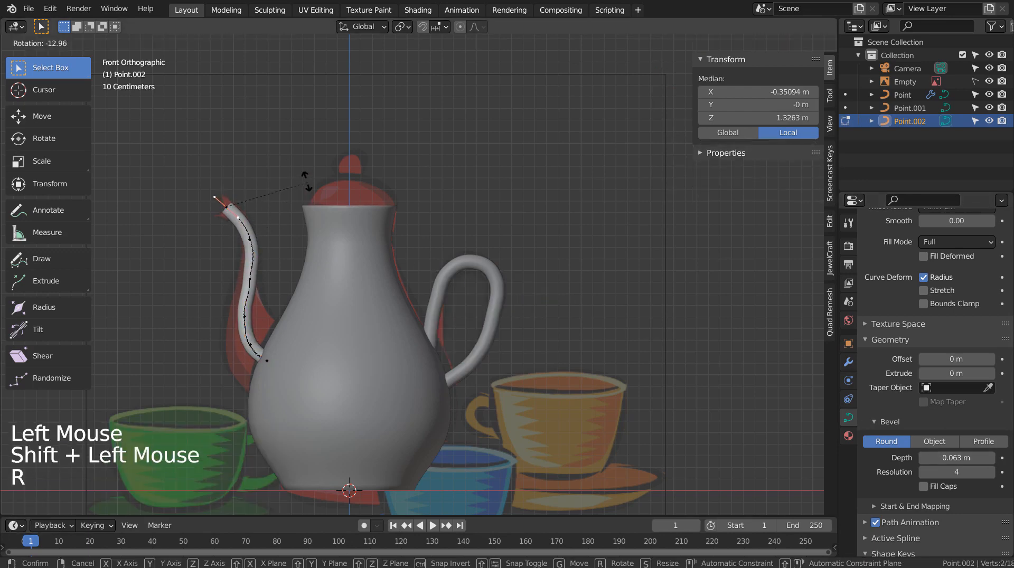
{"action": "left_click", "coordinate": [293, 151]}
{"action": "key", "text": "g"}
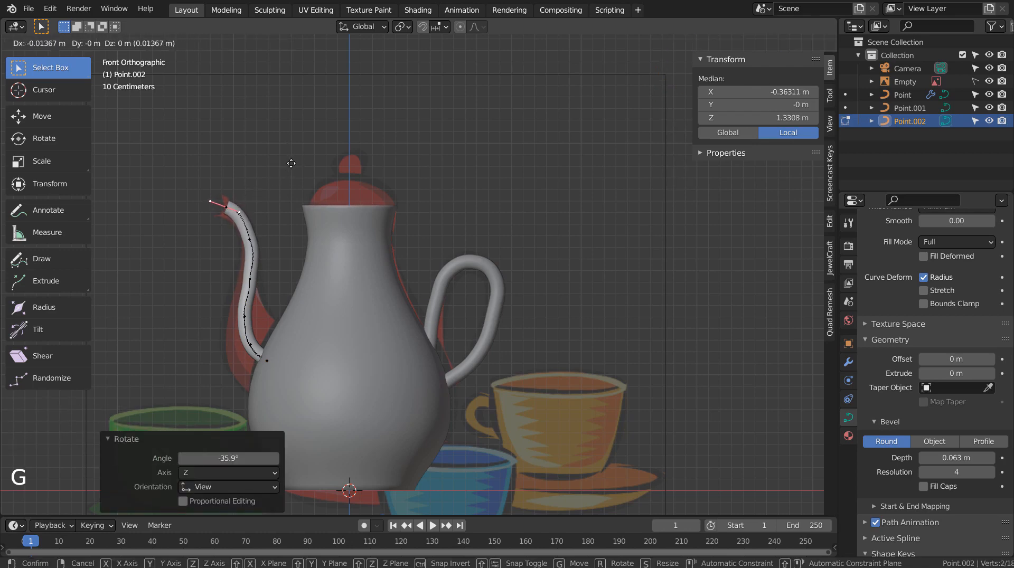
{"action": "left_click", "coordinate": [291, 163]}
Move the spout's tip control point about 0.039 m outward and down, and rotate it by about -7.8°
{"action": "left_click", "coordinate": [230, 212]}
{"action": "key", "text": "g"}
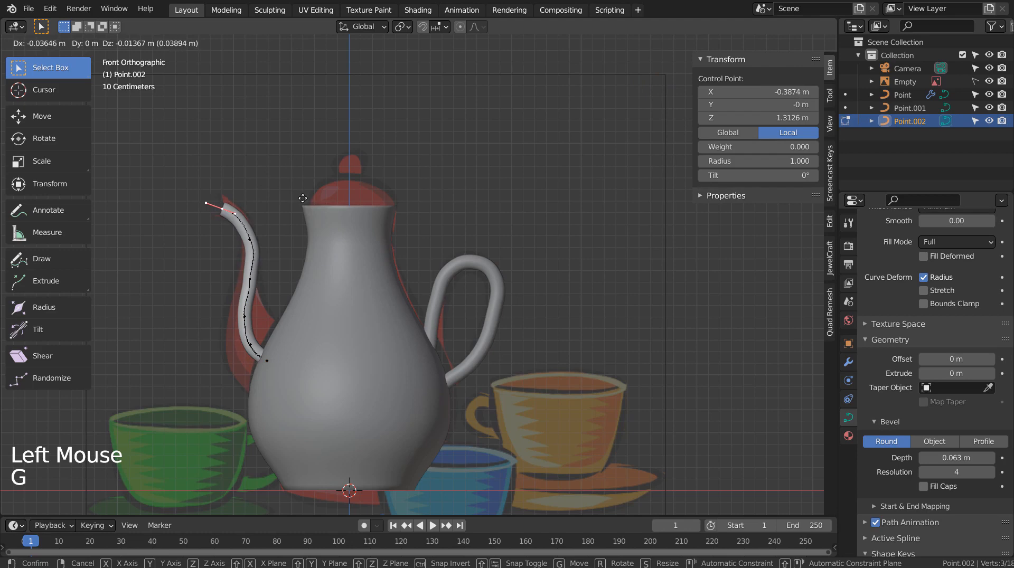
{"action": "left_click", "coordinate": [303, 198]}
{"action": "key", "text": "r"}
{"action": "left_click", "coordinate": [311, 185]}
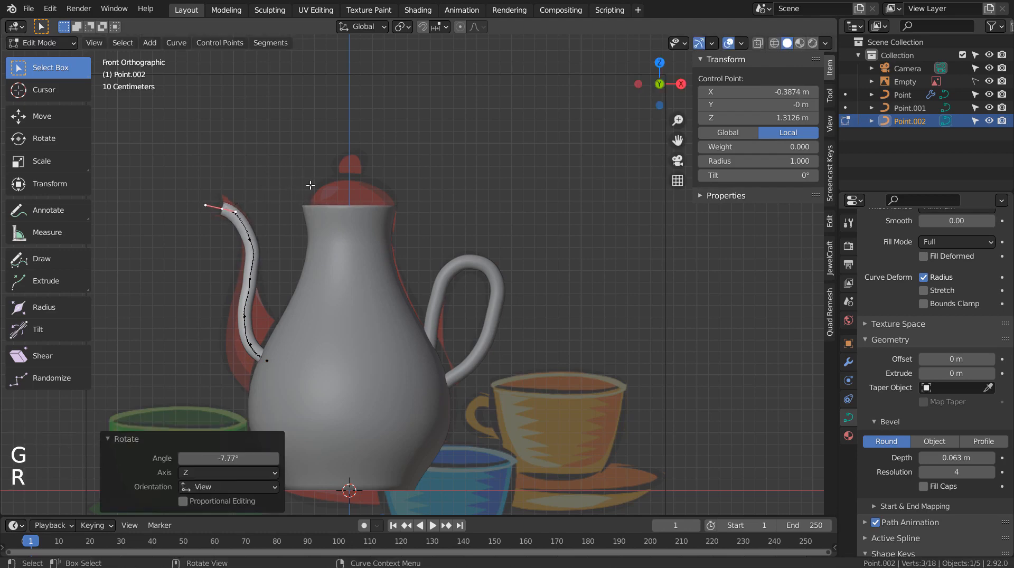
Try to enlarge the radius of the spout's base control point on its own
{"action": "left_click", "coordinate": [267, 362]}
{"action": "key", "text": "alt+s"}
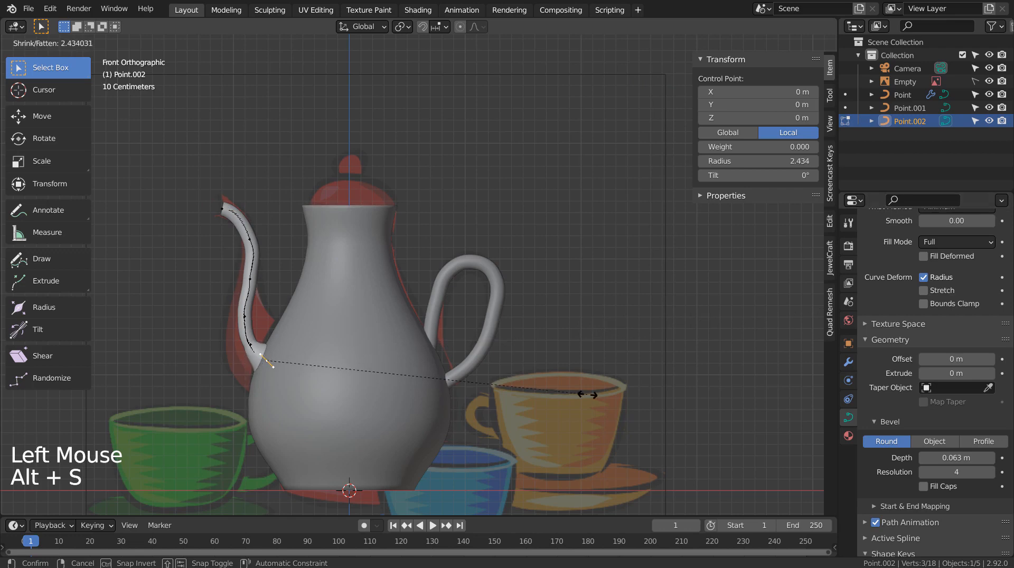
{"action": "left_click", "coordinate": [589, 349]}
{"action": "key", "text": "ctrl+z"}
Enable proportional editing and fatten the spout's base control point to a radius of about 3.98 with a proportional size of 0.909
{"action": "left_click", "coordinate": [460, 26]}
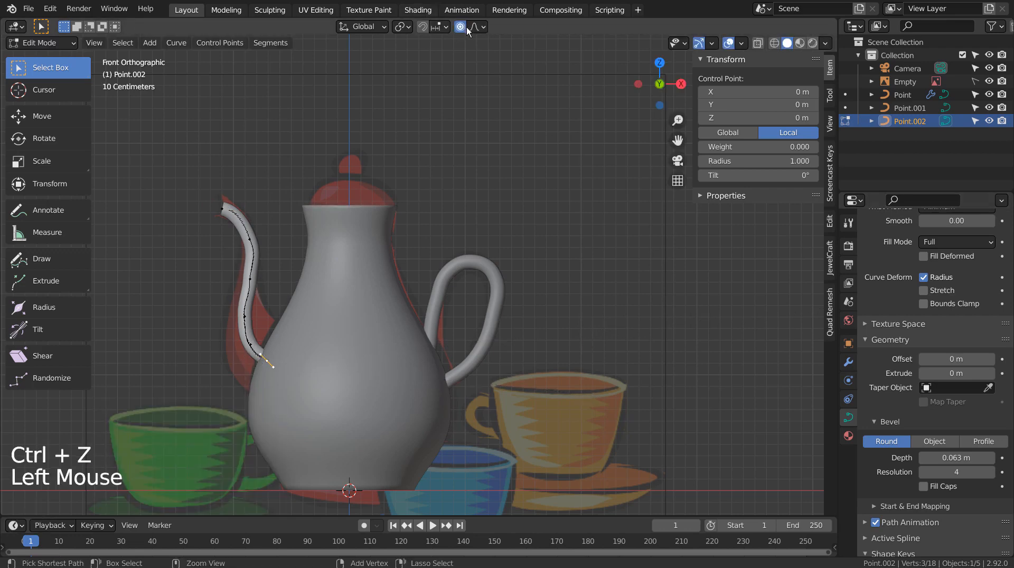
{"action": "key", "text": "alt+s"}
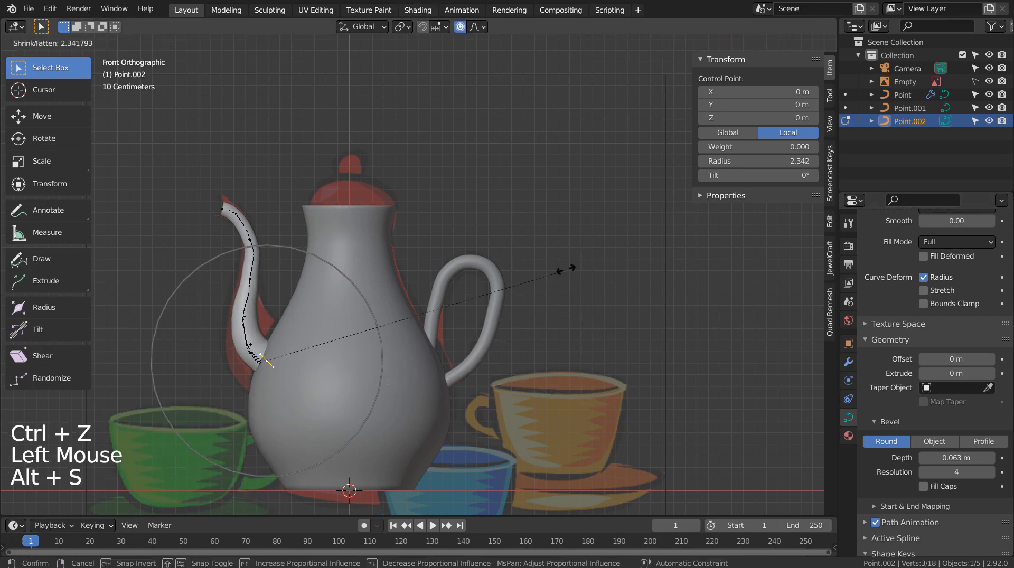
{"action": "scroll", "coordinate": [585, 257], "scroll_direction": "up", "scroll_amount": 5}
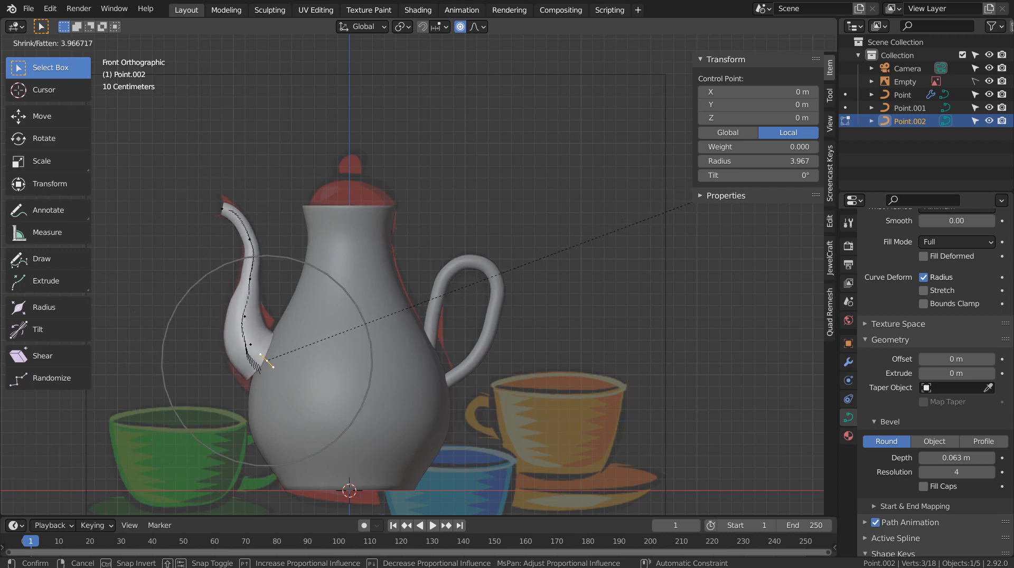
{"action": "left_click", "coordinate": [693, 203]}
Rotate the spout's base point by about -6.95° and move it about 0.05 m down into the body with proportional editing
{"action": "middle_click_drag", "start_coordinate": [509, 448], "coordinate": [735, 437], "text": "shift"}
{"action": "key", "text": "r"}
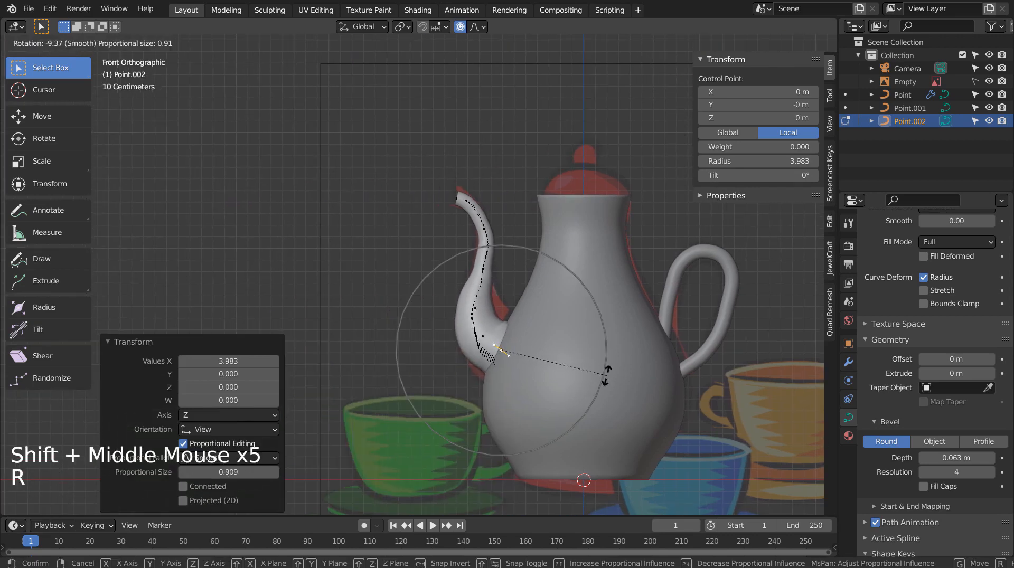
{"action": "left_click", "coordinate": [606, 376]}
{"action": "key", "text": "g"}
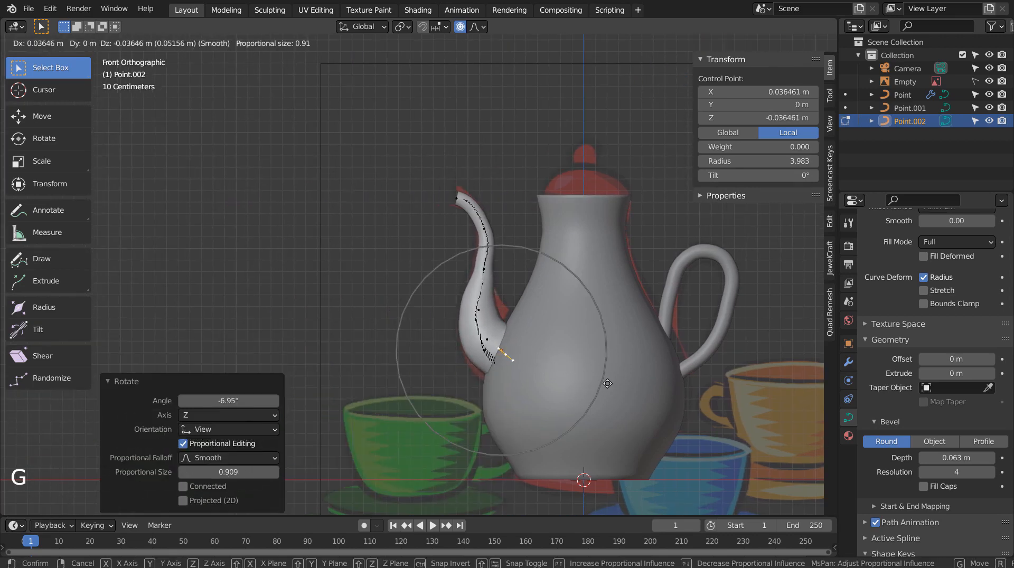
{"action": "left_click", "coordinate": [607, 384]}
Try to rotate the handles of the spout's middle control point with proportional editing
{"action": "key", "text": "a"}
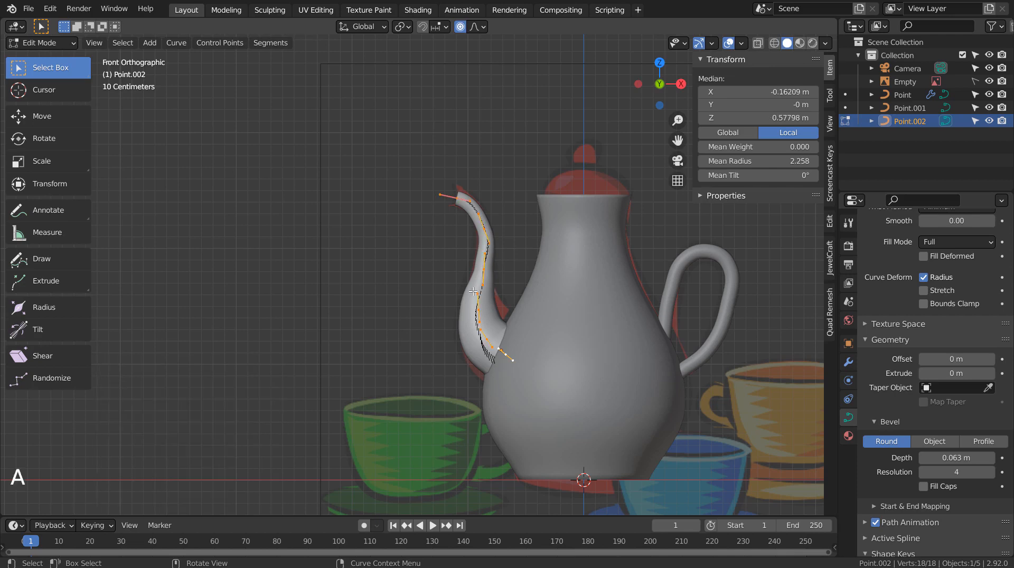
{"action": "left_click", "coordinate": [486, 268]}
{"action": "key", "text": "r"}
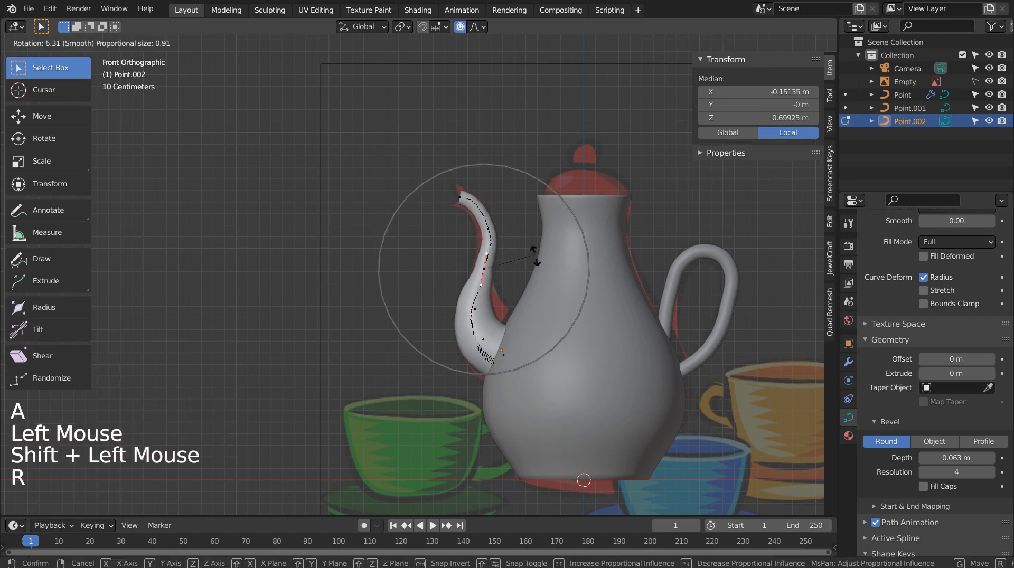
{"action": "left_click", "coordinate": [509, 272]}
{"action": "key", "text": "ctrl+z"}
Turn off proportional editing and slightly rotate the handles of the spout's middle control point
{"action": "left_click", "coordinate": [461, 29]}
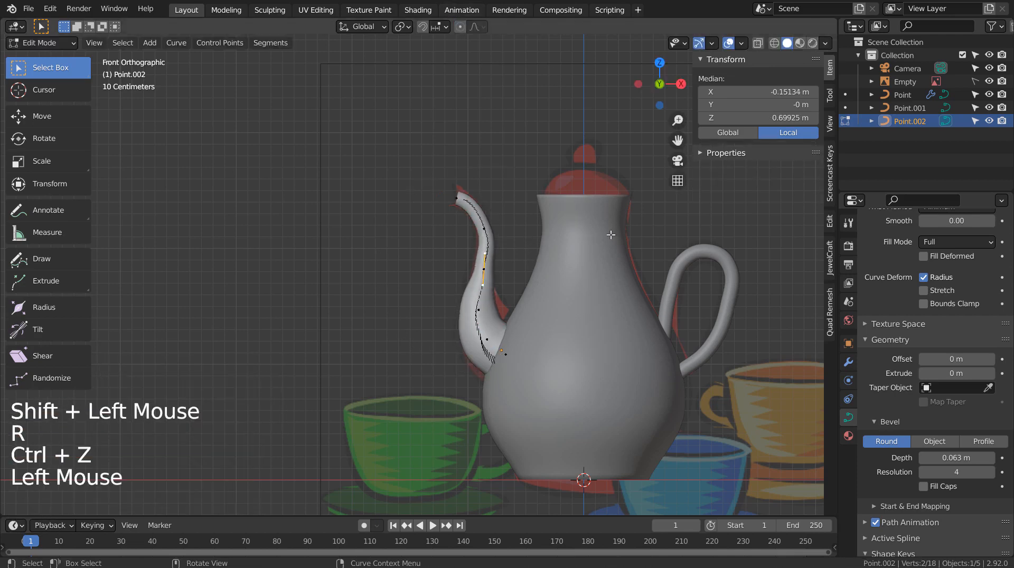
{"action": "key", "text": "r"}
{"action": "left_click", "coordinate": [608, 260]}
Move the control point on the spout's lower bend about 0.04 m down and outward to match the reference
{"action": "left_click", "coordinate": [480, 310]}
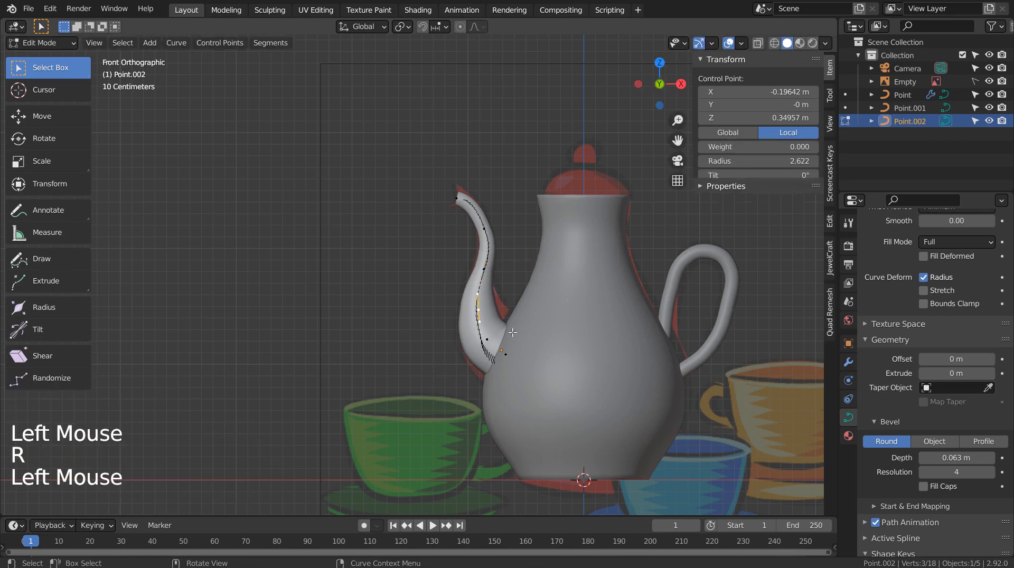
{"action": "key", "text": "g"}
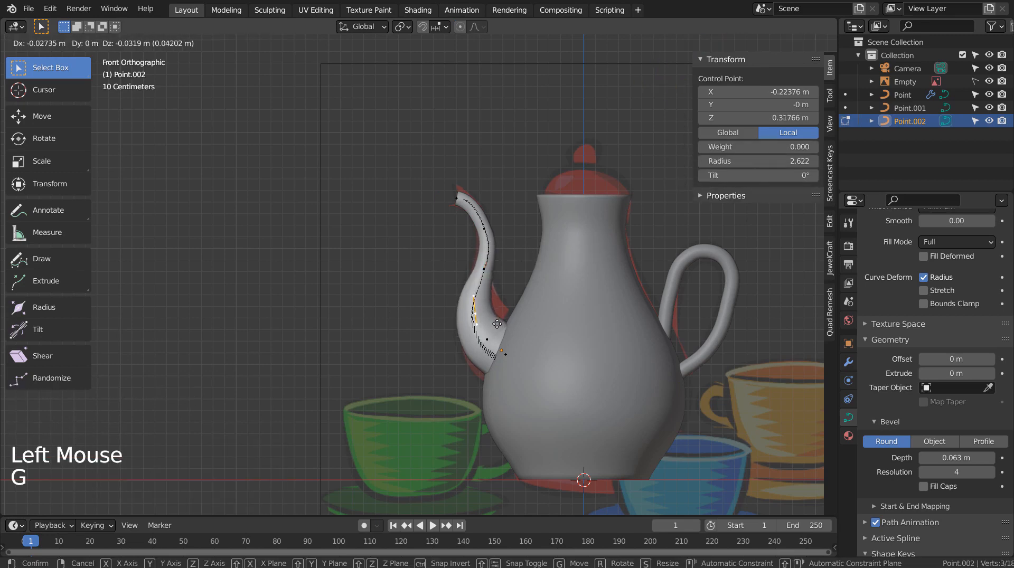
{"action": "left_click", "coordinate": [497, 326]}
Slightly rotate the spout's two lowest control points together and leave Edit Mode
{"action": "left_click", "coordinate": [486, 340]}
{"action": "left_click", "coordinate": [506, 354], "text": "shift"}
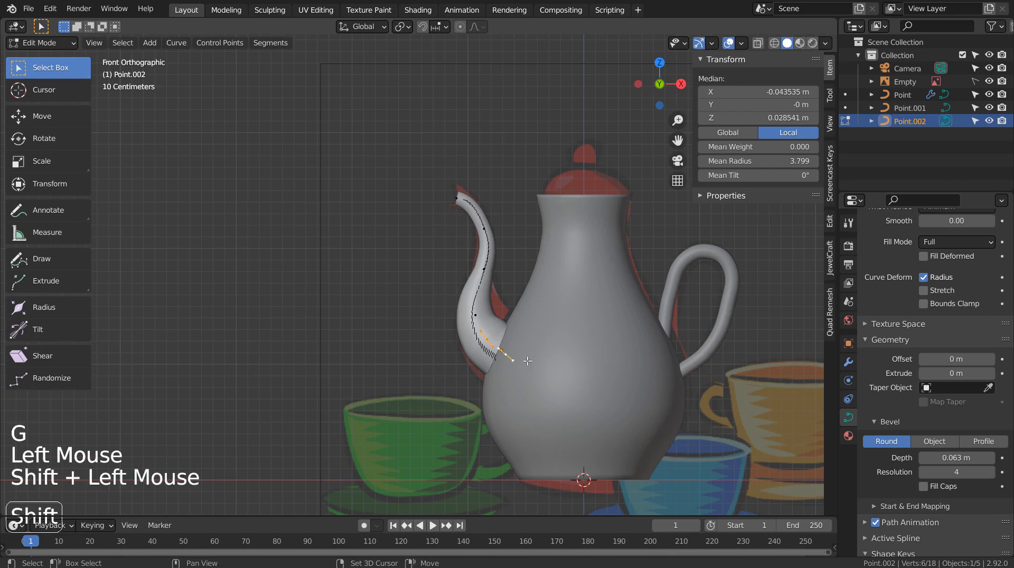
{"action": "key", "text": "r"}
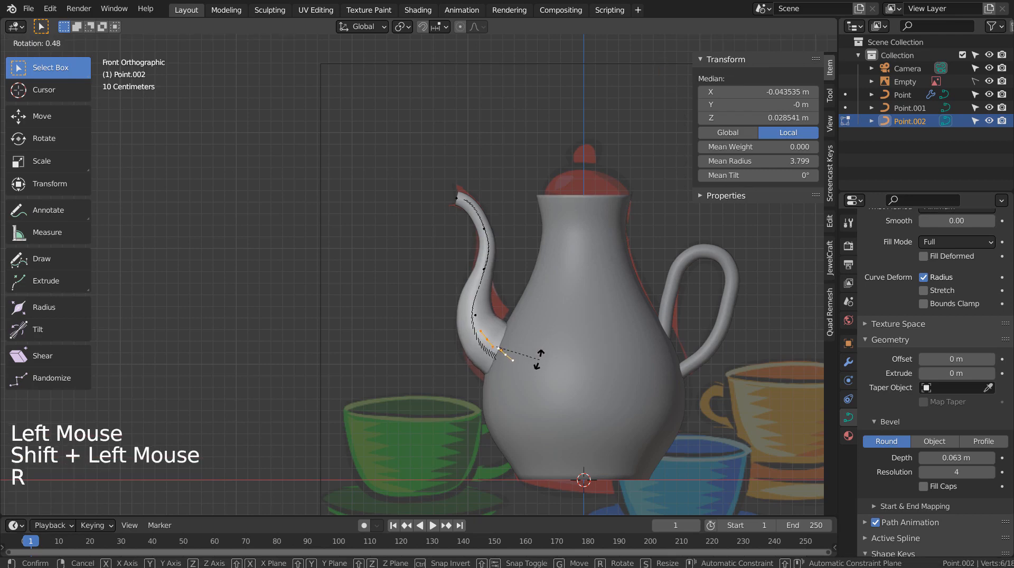
{"action": "left_click", "coordinate": [540, 364]}
{"action": "key", "text": "Tab"}
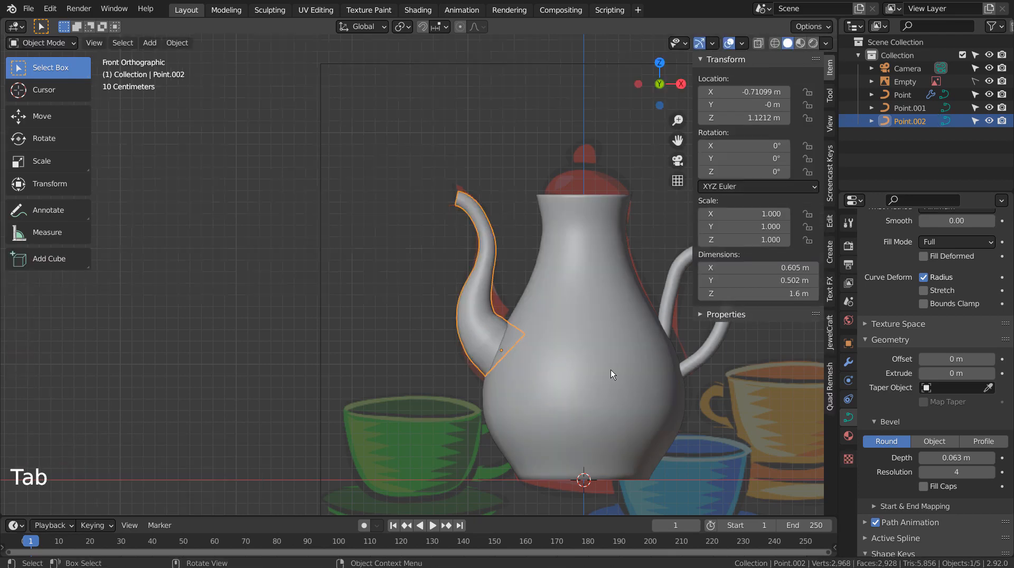
{"action": "middle_click_drag", "start_coordinate": [611, 369], "coordinate": [508, 417]}
{"action": "key", "text": "shift+z"}
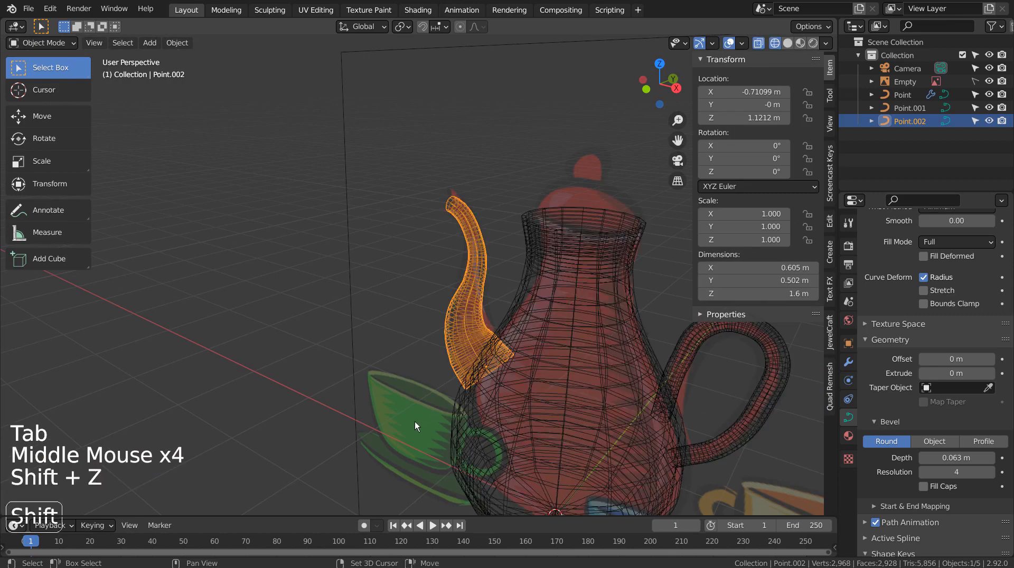
{"action": "key", "text": "shift+z"}
{"action": "mouse_move", "coordinate": [414, 421]}
{"action": "middle_mouse_down"}
{"action": "mouse_move", "coordinate": [423, 407]}
{"action": "mouse_move", "coordinate": [612, 375]}
{"action": "mouse_move", "coordinate": [600, 420]}
{"action": "mouse_move", "coordinate": [569, 435]}
{"action": "mouse_move", "coordinate": [468, 419]}
{"action": "middle_mouse_up"}
{"action": "left_click", "coordinate": [613, 375]}
Add a UV sphere with a 1 m radius at the world origin, working from the front view
{"action": "key", "text": "KP_1"}
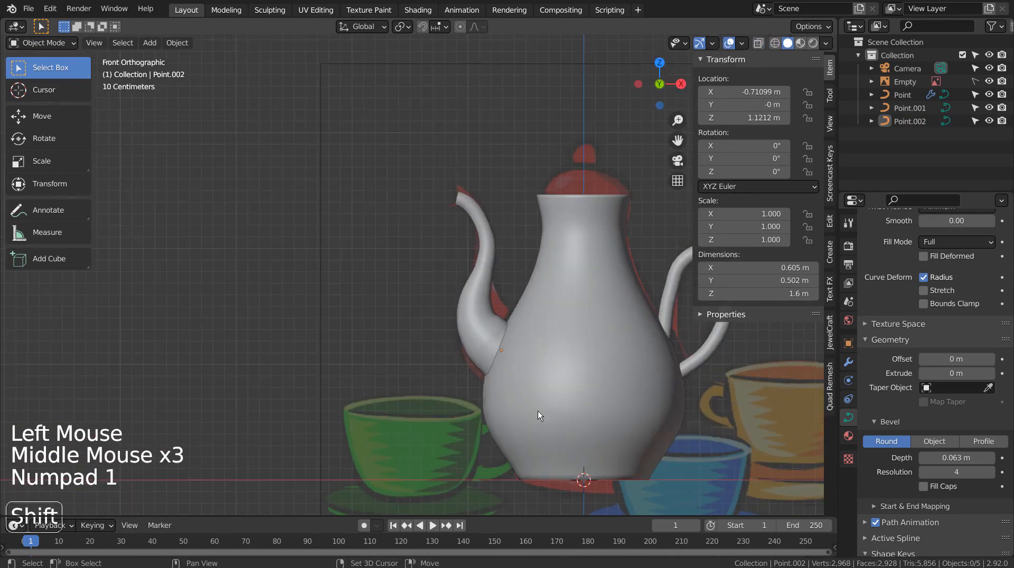
{"action": "middle_click_drag", "start_coordinate": [538, 411], "coordinate": [432, 302], "text": "shift"}
{"action": "left_click", "coordinate": [433, 301]}
{"action": "key", "text": "shift+a"}
{"action": "mouse_move", "coordinate": [436, 300]}
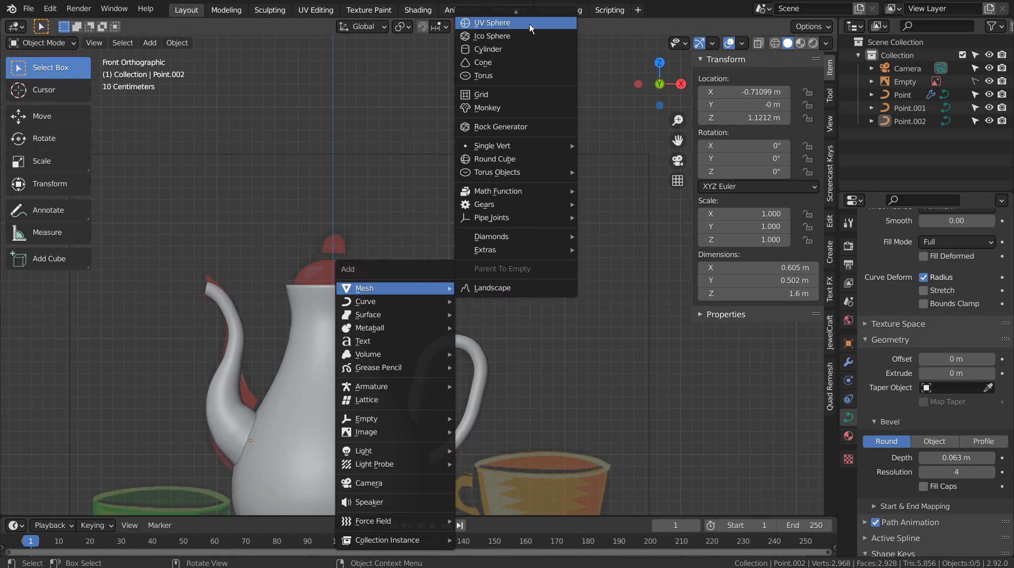
{"action": "left_click", "coordinate": [528, 27]}
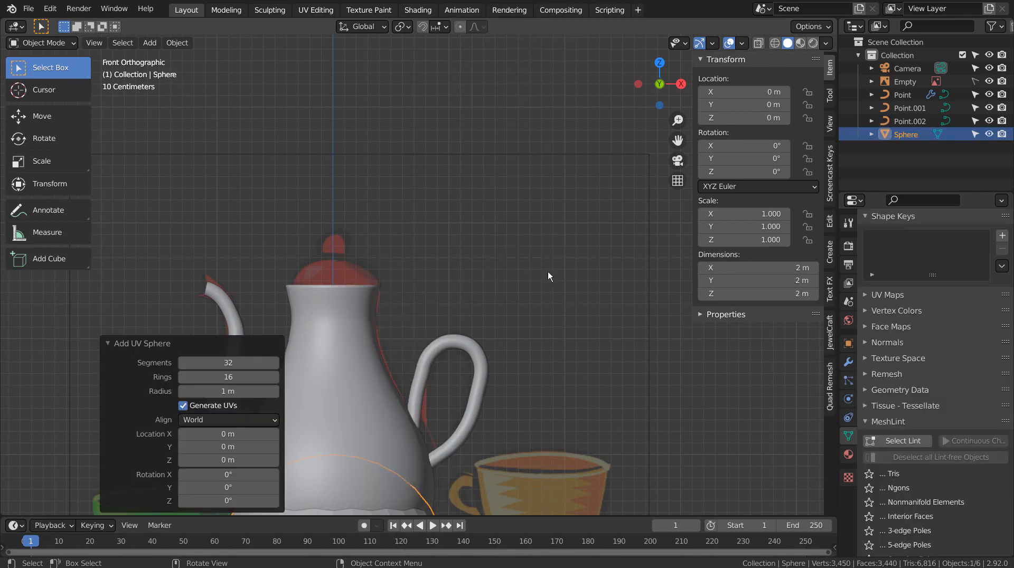
Delete the faces of the sphere's lower half to leave a dome, working in wireframe
{"action": "middle_click_drag", "start_coordinate": [452, 384], "coordinate": [513, 175], "text": "shift"}
{"action": "key", "text": "shift+z"}
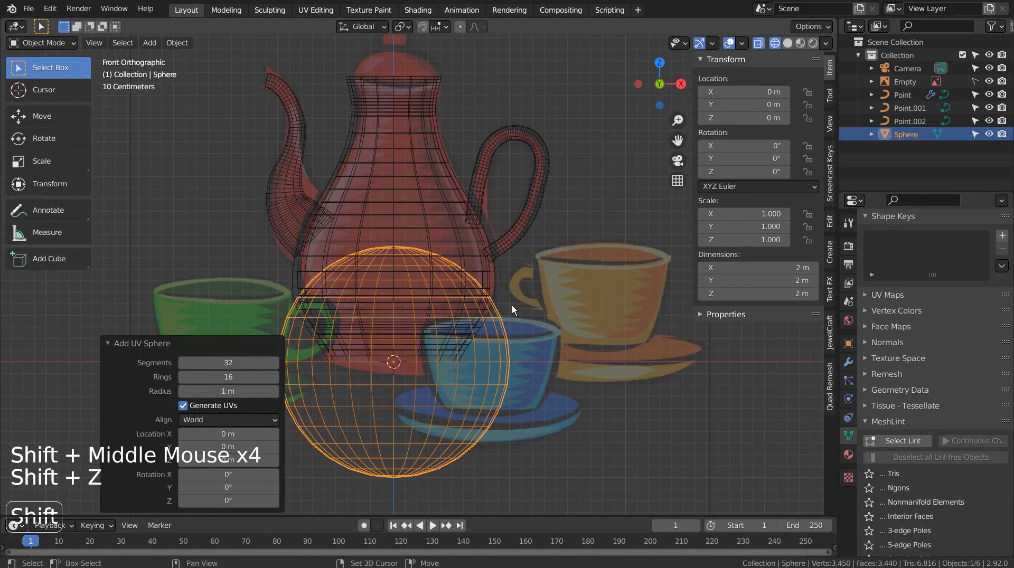
{"action": "key", "text": "Tab"}
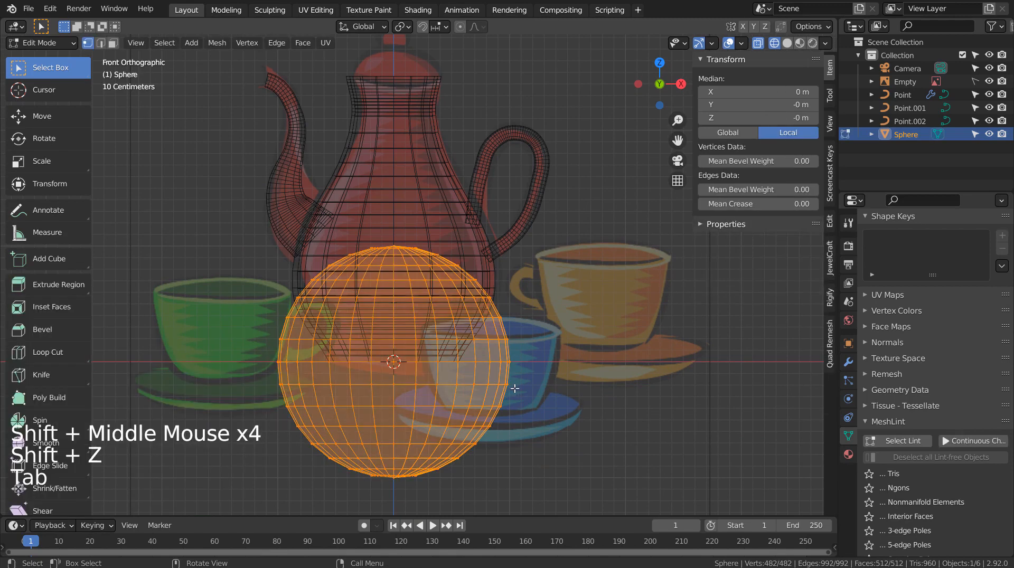
{"action": "key", "text": "3"}
{"action": "left_click", "coordinate": [224, 394]}
{"action": "key", "text": "b"}
{"action": "left_click_drag", "start_coordinate": [243, 369], "coordinate": [607, 493]}
{"action": "key", "text": "x"}
{"action": "left_click", "coordinate": [556, 430]}
{"action": "key", "text": "Tab"}
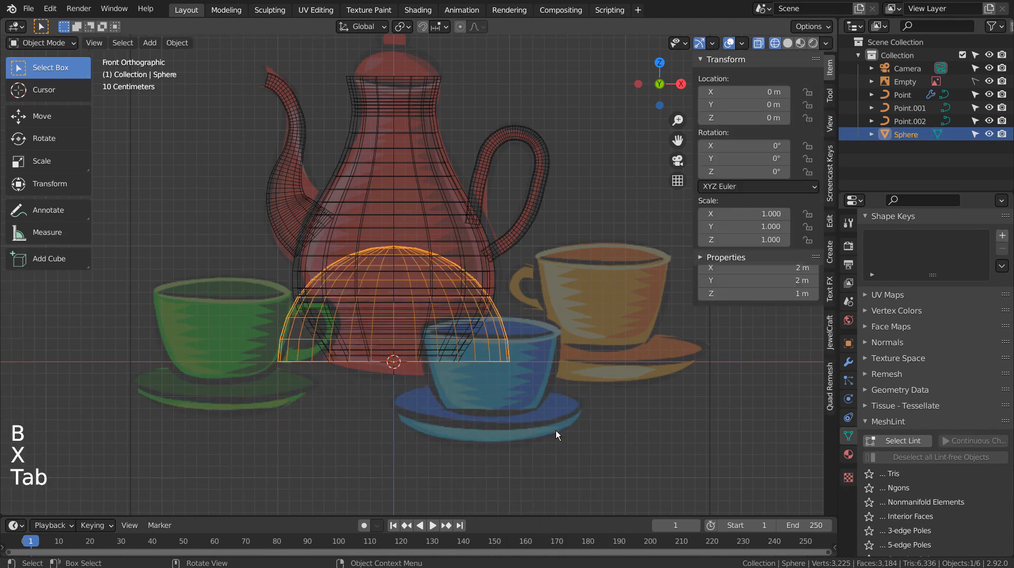
Move the dome up about 2.18 m to the pot's neck and scale it down to 0.368
{"action": "scroll", "coordinate": [568, 353], "scroll_direction": "down", "scroll_amount": 2}
{"action": "middle_click_drag", "start_coordinate": [543, 261], "coordinate": [541, 427], "text": "shift"}
{"action": "key", "text": "g"}
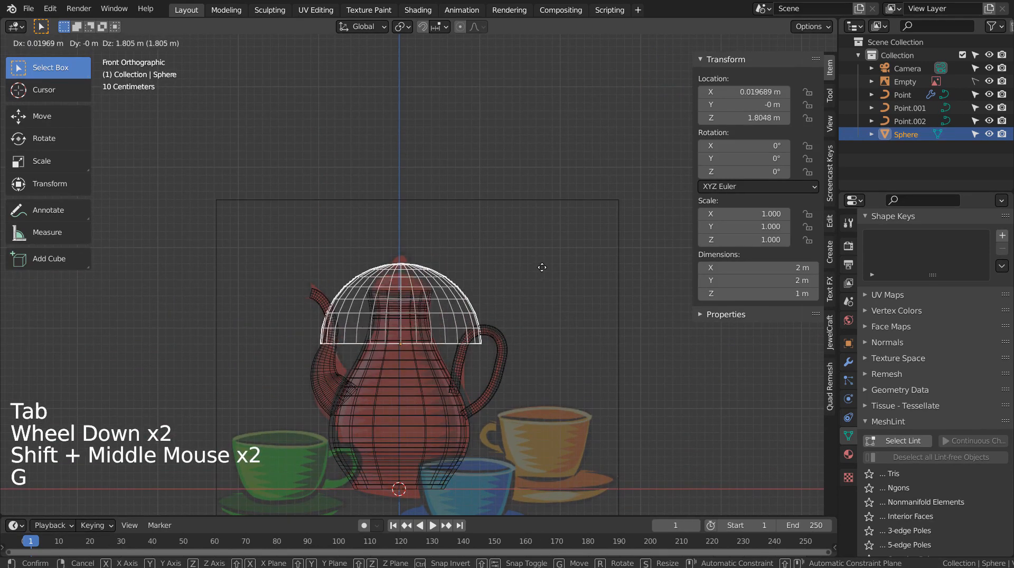
{"action": "left_click", "coordinate": [545, 252]}
{"action": "key", "text": "s"}
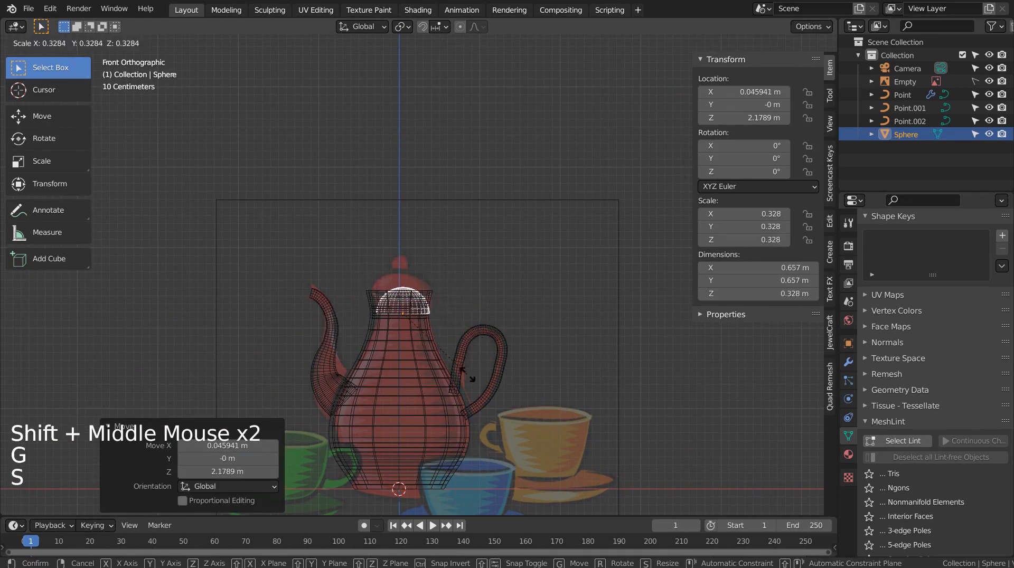
{"action": "left_click", "coordinate": [475, 363]}
Raise the dome about 0.28 m along Z and shift it about 0.05 m in -X to centre it on the pot's rim
{"action": "key", "text": "g"}
{"action": "key", "text": "z"}
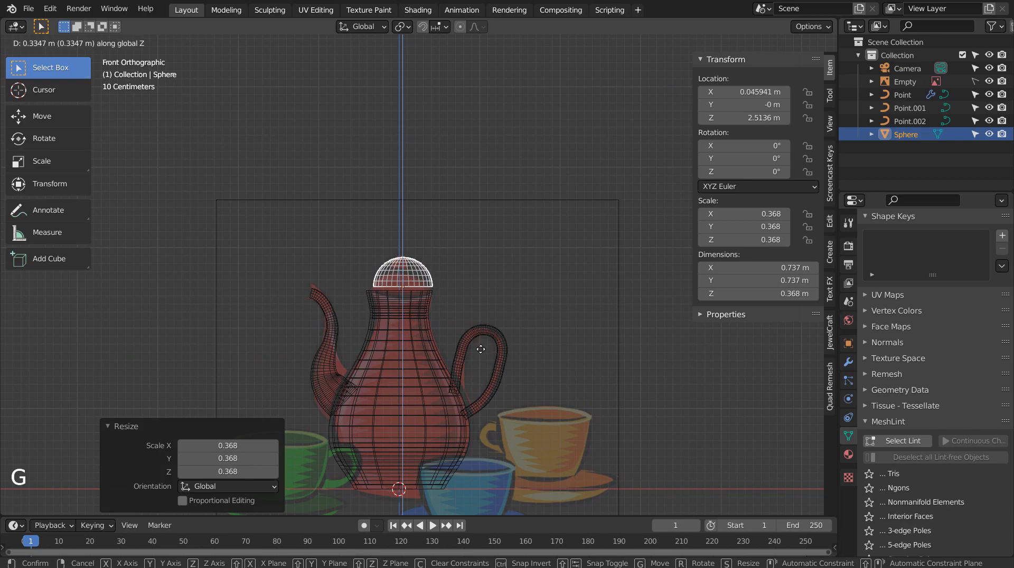
{"action": "left_click", "coordinate": [457, 323]}
{"action": "scroll", "coordinate": [457, 323], "scroll_direction": "up", "scroll_amount": 8}
{"action": "middle_click_drag", "start_coordinate": [456, 324], "coordinate": [599, 372], "text": "shift"}
{"action": "key", "text": "g"}
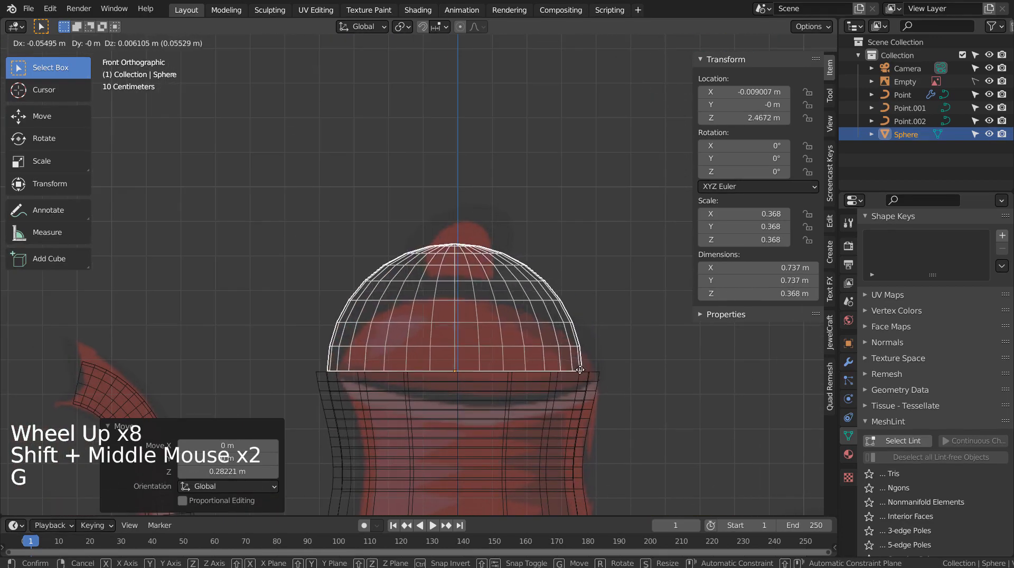
{"action": "left_click", "coordinate": [582, 370]}
Flatten the dome along Z by a factor of 0.616 and scale it uniformly by 1.073 to fit the pot's rim
{"action": "key", "text": "s"}
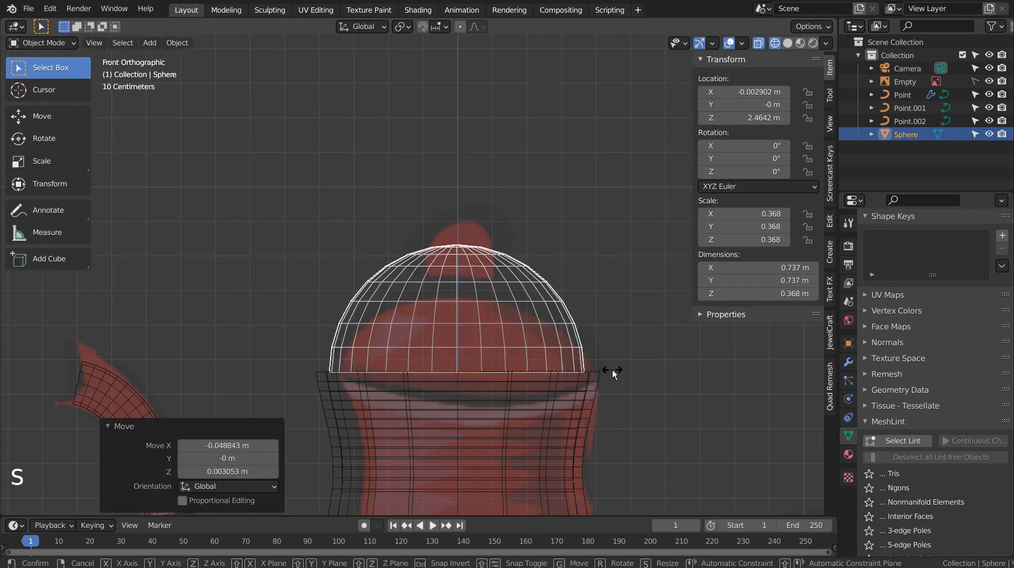
{"action": "key", "text": "z"}
{"action": "left_click", "coordinate": [551, 370]}
{"action": "key", "text": "s"}
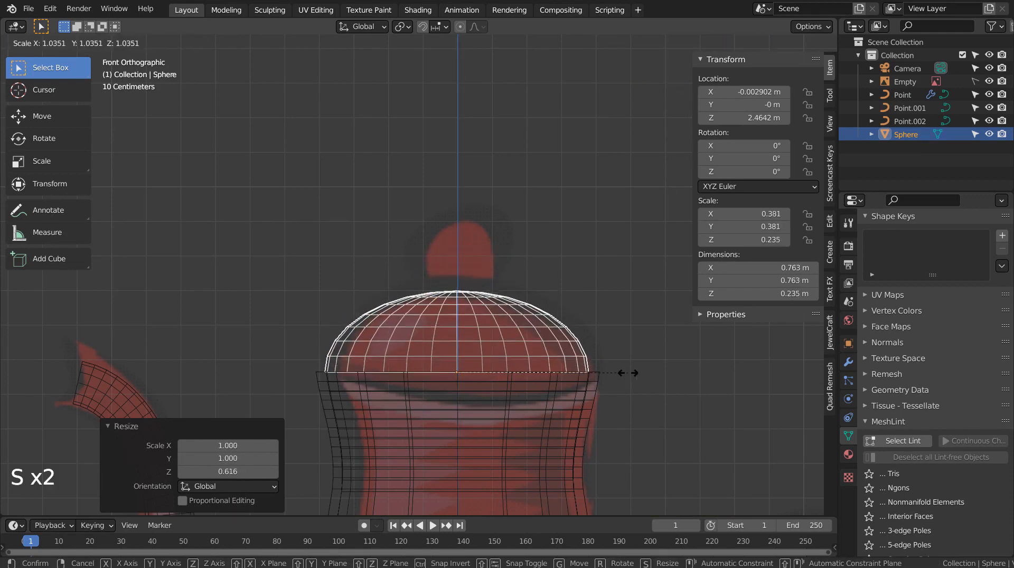
{"action": "left_click", "coordinate": [635, 373]}
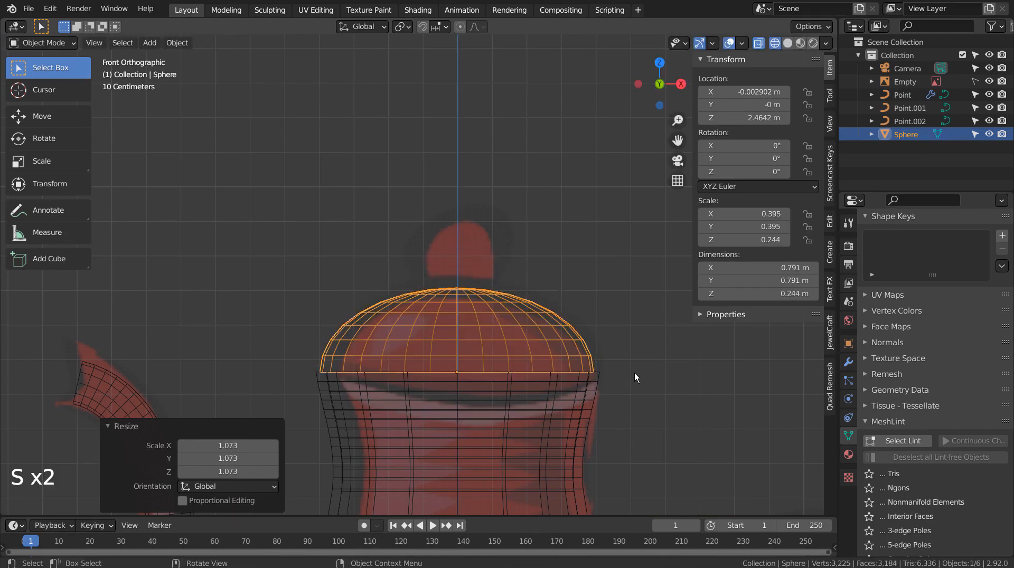
Return to solid shading and give the dome-shaped lid a level 3 subdivision surface
{"action": "key", "text": "Tab"}
{"action": "key", "text": "shift+z"}
{"action": "middle_click_drag", "start_coordinate": [628, 368], "coordinate": [590, 400]}
{"action": "key", "text": "Tab"}
{"action": "key", "text": "ctrl+3"}
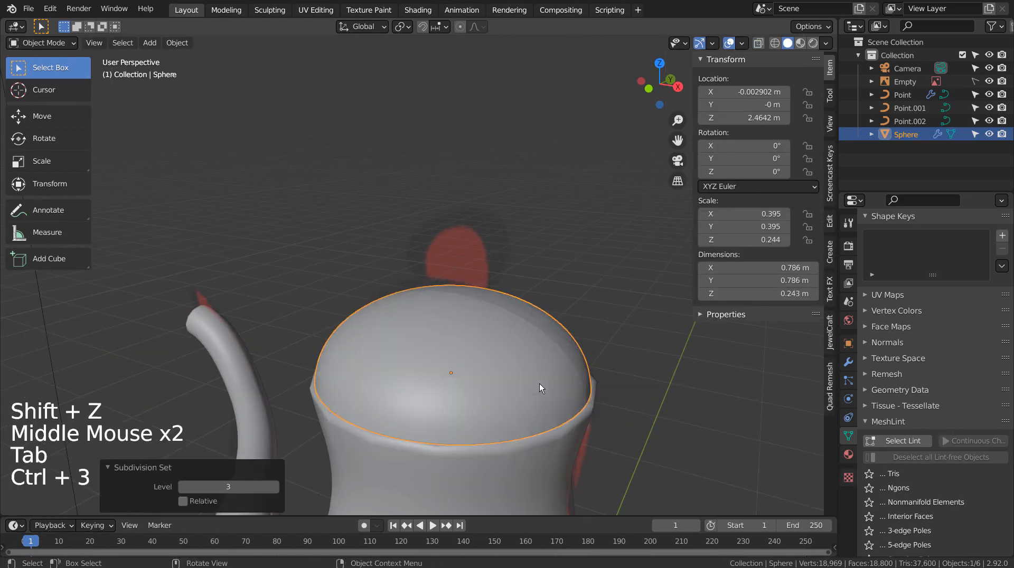
{"action": "middle_click", "coordinate": [489, 404]}
{"action": "middle_click_drag", "start_coordinate": [489, 404], "coordinate": [542, 379]}
{"action": "scroll", "coordinate": [542, 379], "scroll_direction": "down", "scroll_amount": 11}
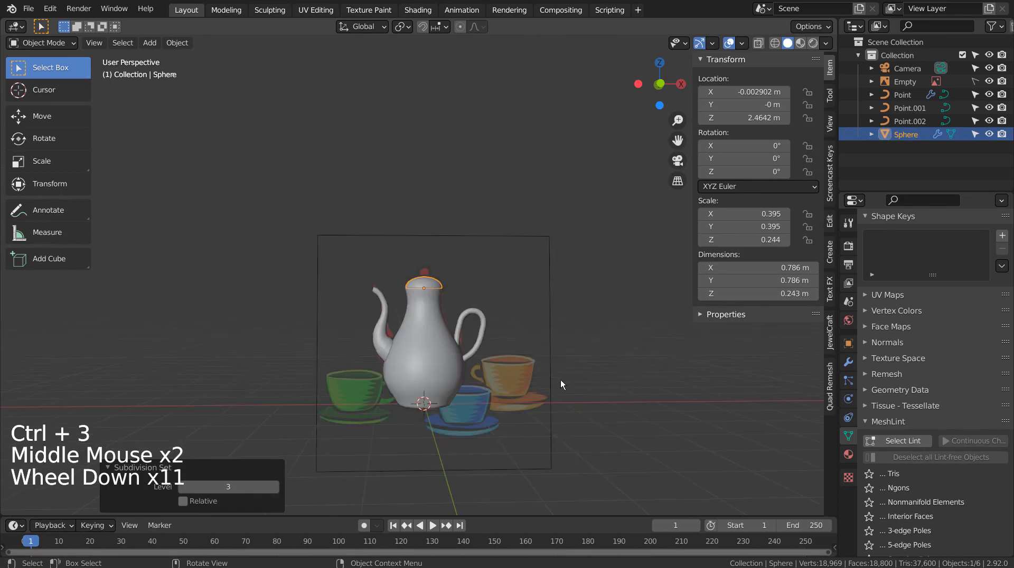
{"action": "left_click", "coordinate": [600, 371]}
{"action": "key", "text": "shift+a"}
{"action": "mouse_move", "coordinate": [594, 304]}
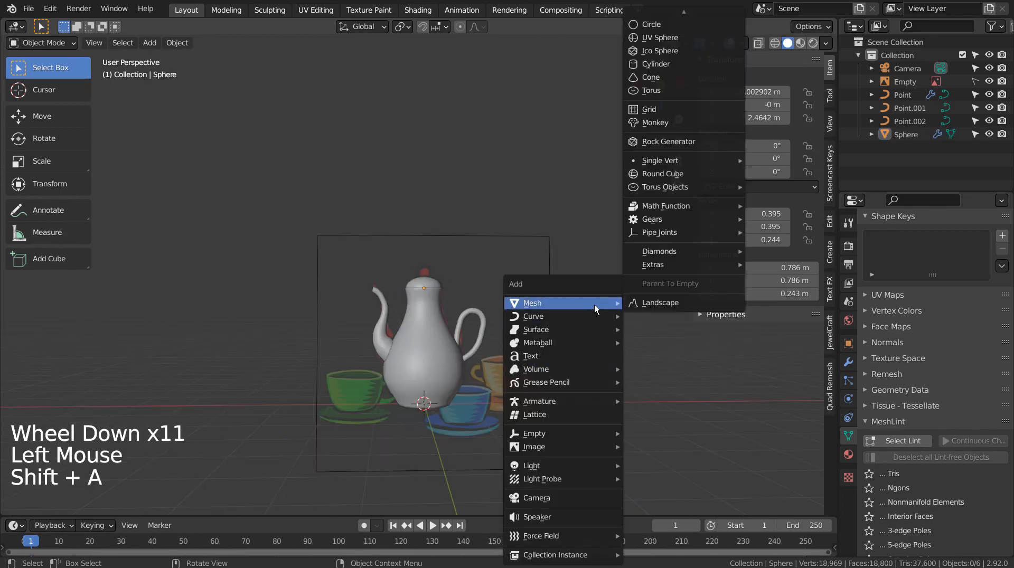
{"action": "left_click", "coordinate": [668, 51]}
{"action": "key", "text": "ctrl+z"}
Add a UV sphere at the origin with a level 3 subdivision surface and scale it down to 0.129
{"action": "key", "text": "shift+a"}
{"action": "mouse_move", "coordinate": [603, 182]}
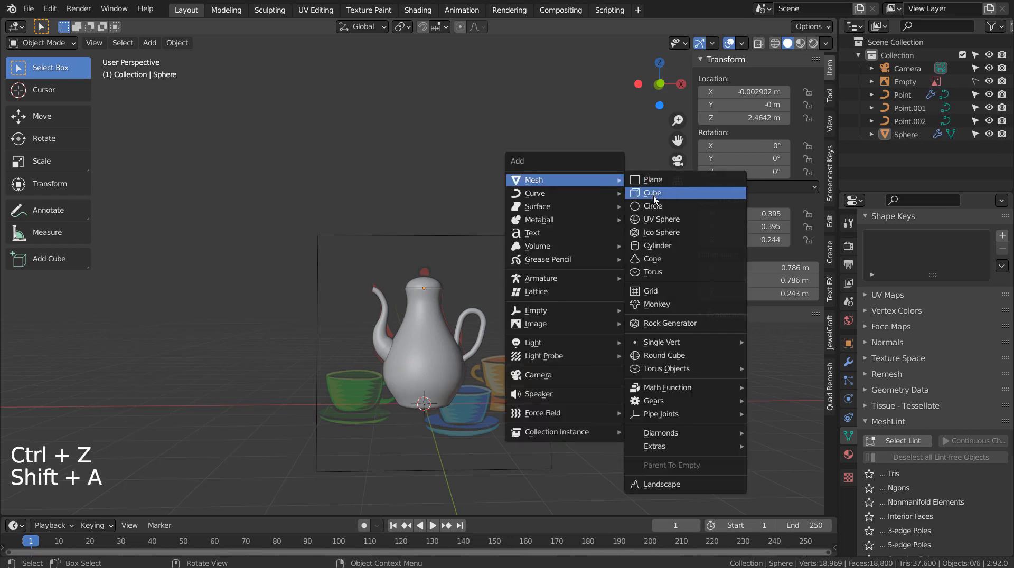
{"action": "left_click", "coordinate": [658, 219]}
{"action": "key", "text": "ctrl+3"}
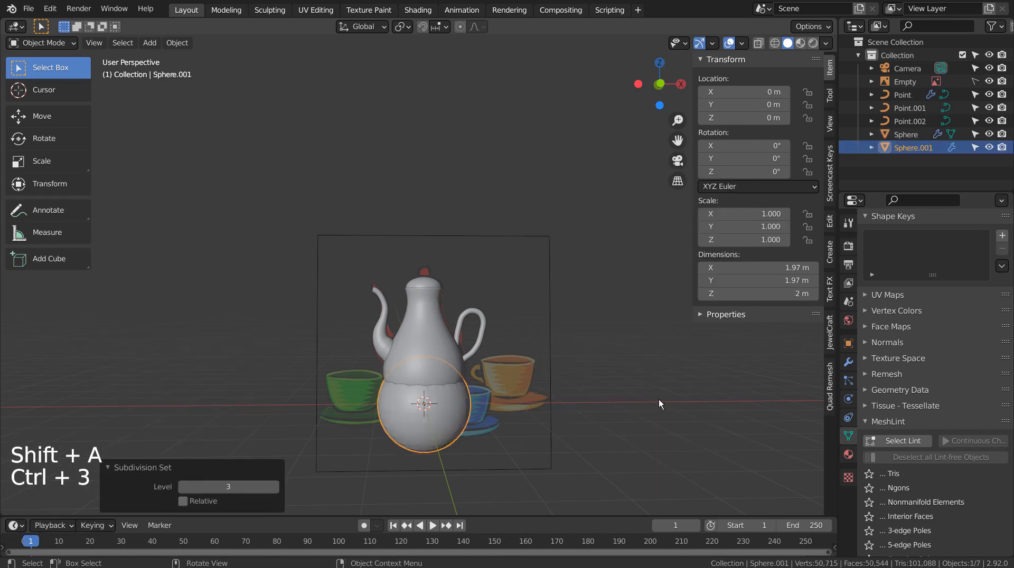
{"action": "key", "text": "s"}
{"action": "left_click", "coordinate": [454, 417]}
In front view, move the small sphere up about 2.77 m along Z onto the top of the lid
{"action": "key", "text": "KP_1"}
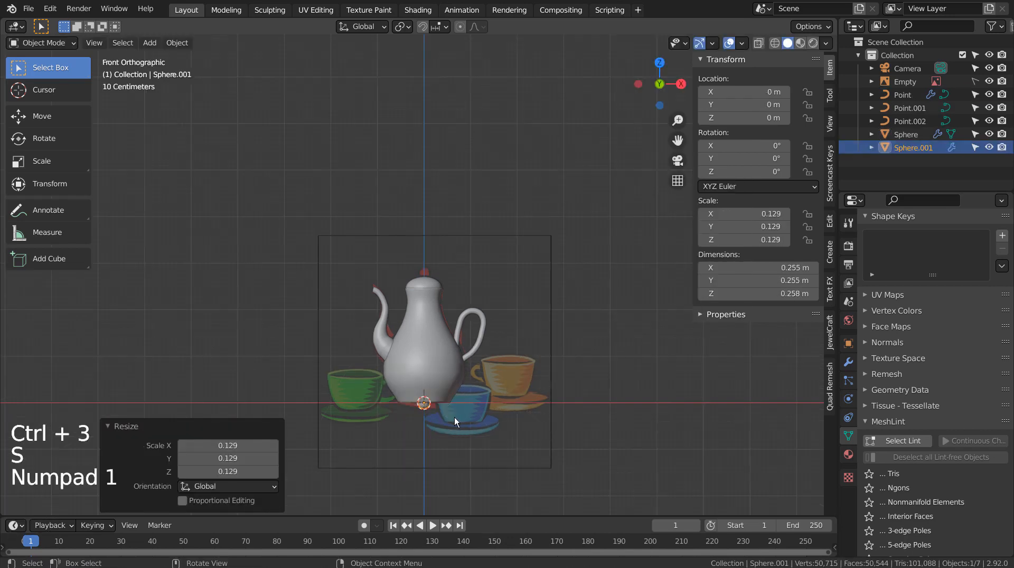
{"action": "key", "text": "g"}
{"action": "middle_click_drag", "start_coordinate": [454, 418], "coordinate": [480, 283]}
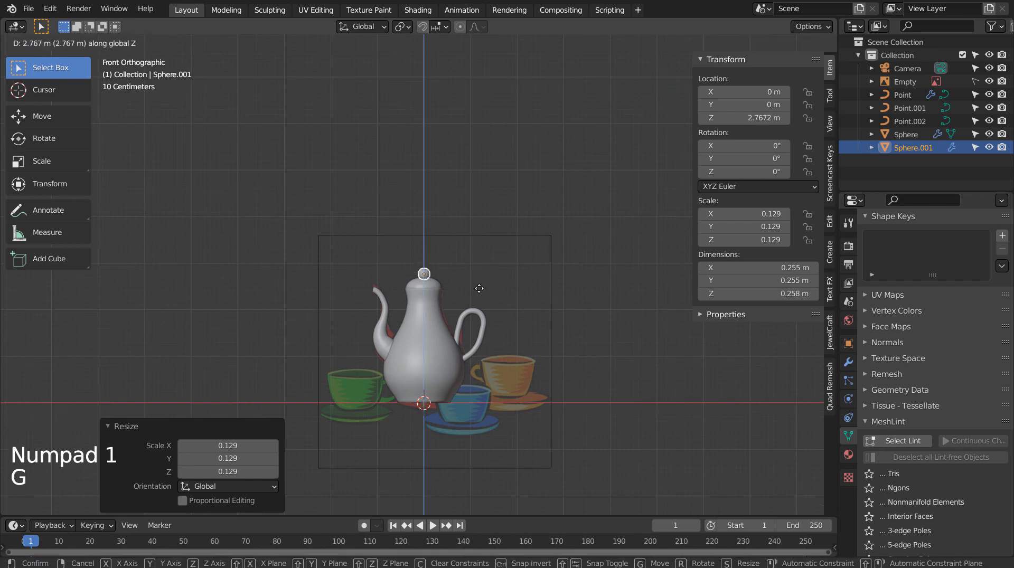
{"action": "left_click", "coordinate": [479, 288]}
Raise the small sphere about 0.01 m along Z and scale it by 0.788 to match the reference knob's width
{"action": "scroll", "coordinate": [480, 290], "scroll_direction": "up", "scroll_amount": 11}
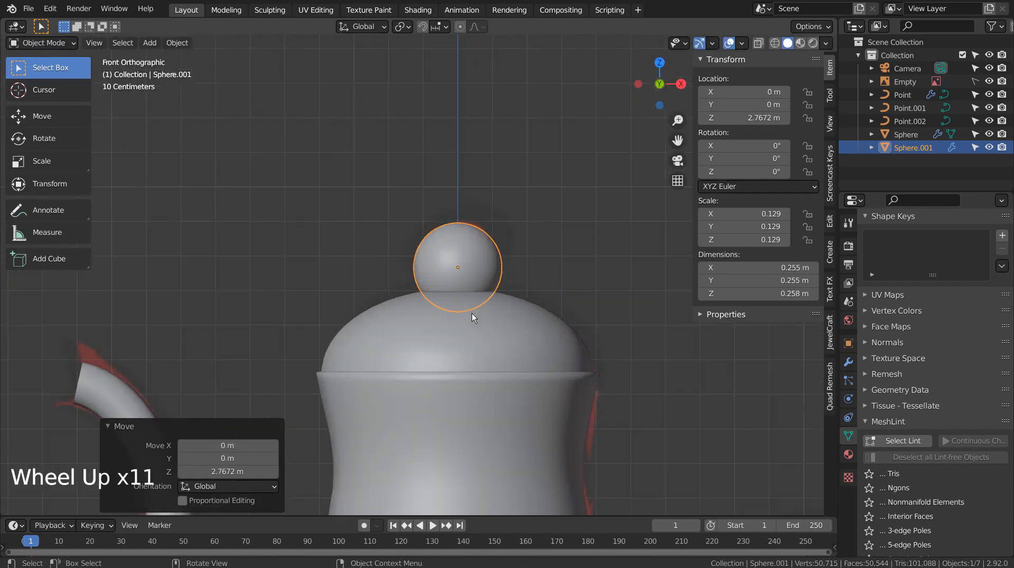
{"action": "key", "text": "shift+z"}
{"action": "scroll", "coordinate": [505, 312], "scroll_direction": "up", "scroll_amount": 3}
{"action": "key", "text": "g"}
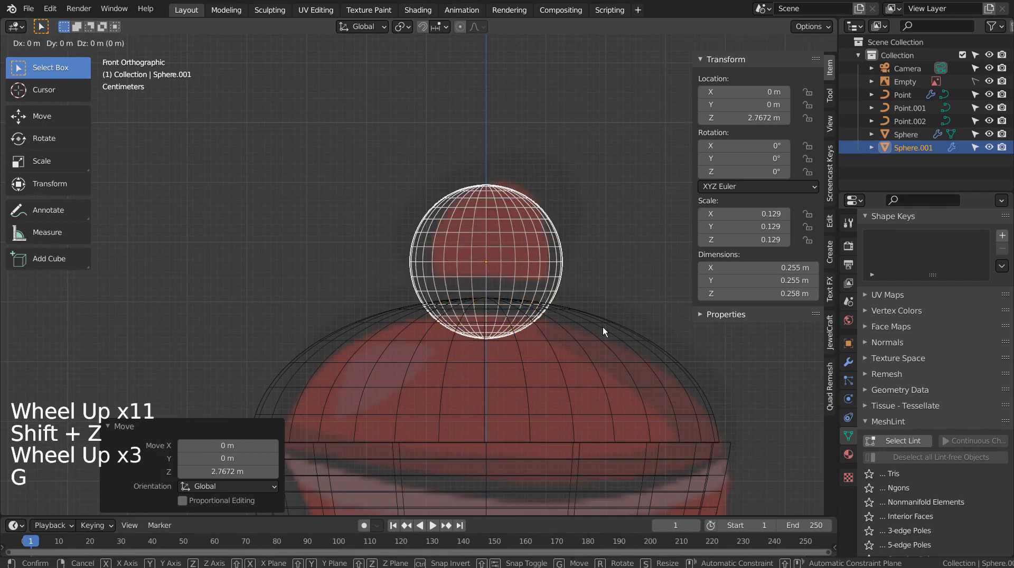
{"action": "left_click", "coordinate": [625, 334]}
{"action": "key", "text": "s"}
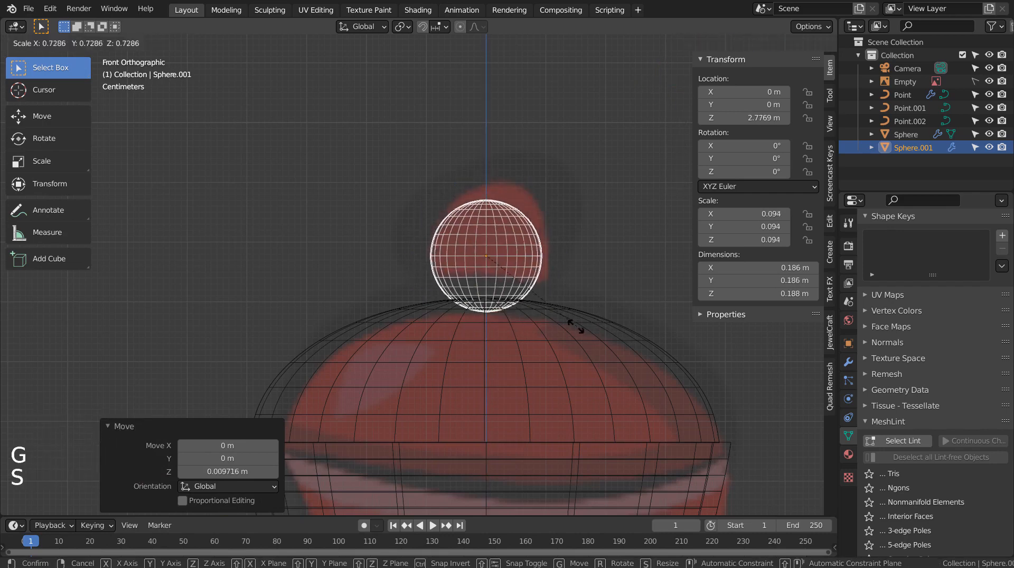
{"action": "left_click", "coordinate": [587, 328]}
Lower the knob sphere about 0.046 m along Z into the lid, return to solid shading and deselect it
{"action": "key", "text": "g"}
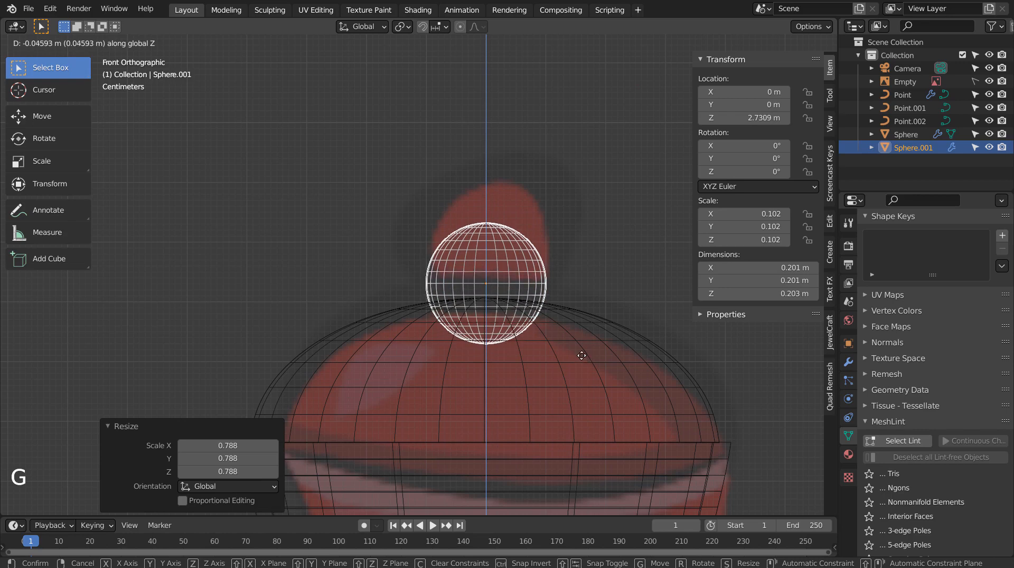
{"action": "left_click", "coordinate": [581, 356]}
{"action": "key", "text": "Tab"}
{"action": "key", "text": "shift+z"}
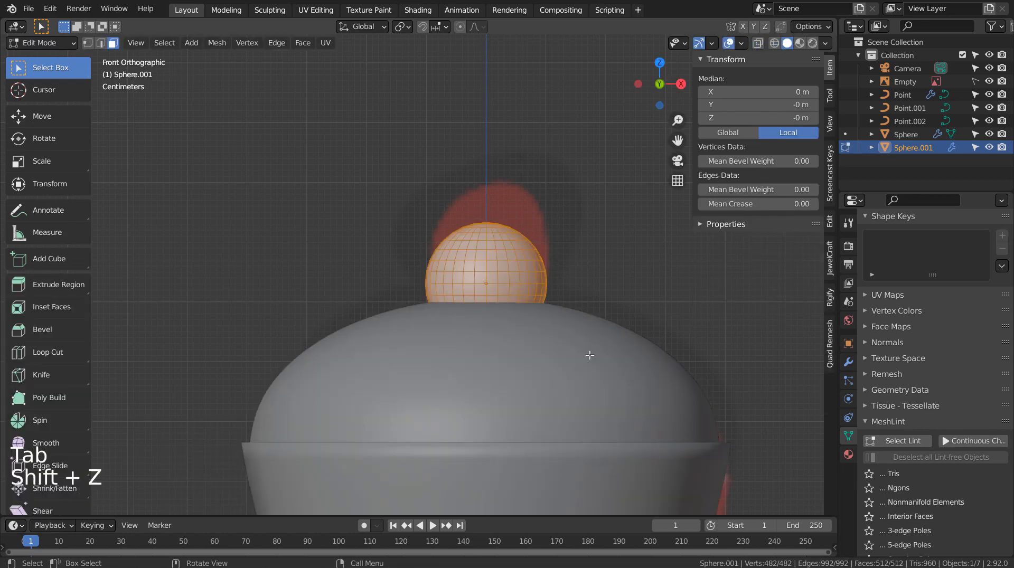
{"action": "key", "text": "Tab"}
{"action": "scroll", "coordinate": [589, 355], "scroll_direction": "down", "scroll_amount": 7}
{"action": "left_click", "coordinate": [588, 355]}
{"action": "scroll", "coordinate": [546, 393], "scroll_direction": "down", "scroll_amount": 4}
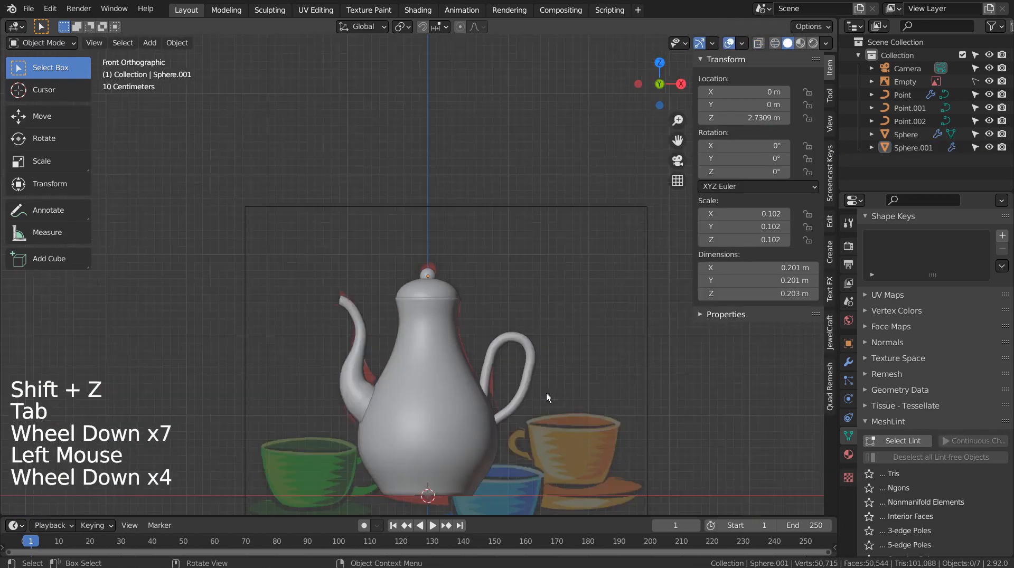
{"action": "scroll", "coordinate": [546, 393], "scroll_direction": "down", "scroll_amount": 3}
Add a Solidify modifier with 0.02 m thickness to the pot's spout
{"action": "middle_click_drag", "start_coordinate": [536, 393], "coordinate": [521, 366]}
{"action": "left_click", "coordinate": [411, 362]}
{"action": "scroll", "coordinate": [598, 379], "scroll_direction": "up", "scroll_amount": 6}
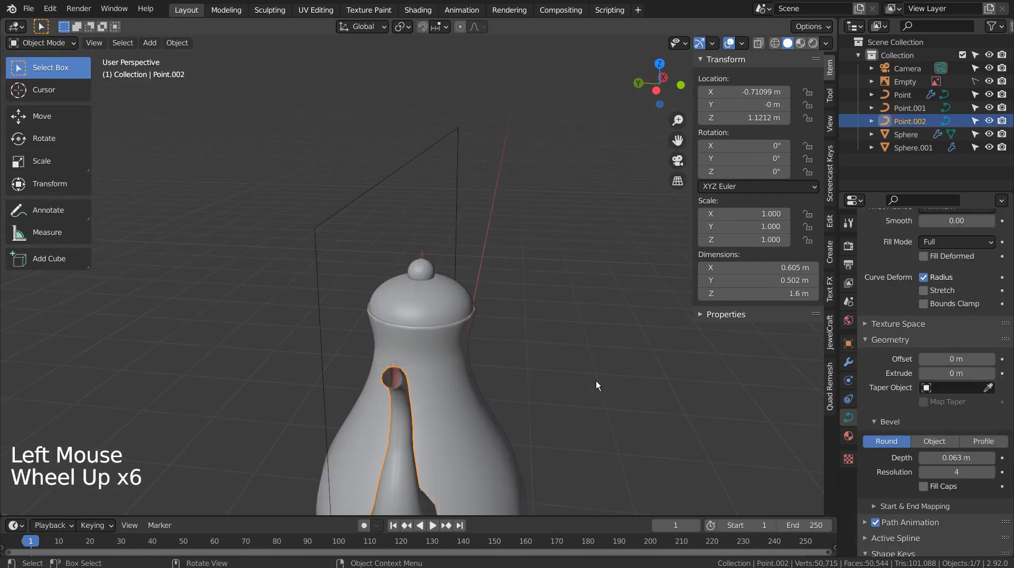
{"action": "left_click", "coordinate": [848, 364]}
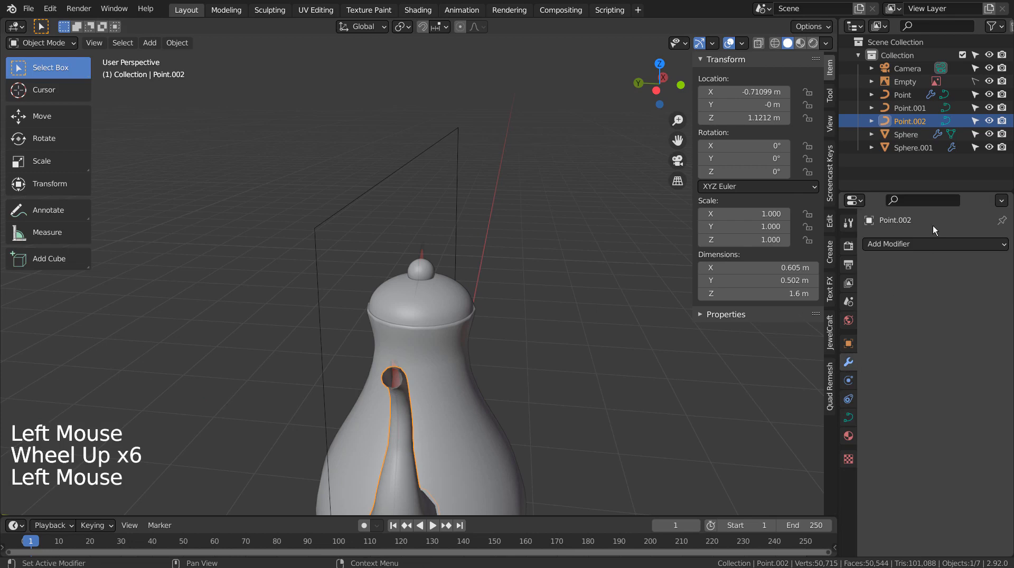
{"action": "left_click", "coordinate": [930, 244]}
{"action": "left_click", "coordinate": [795, 384]}
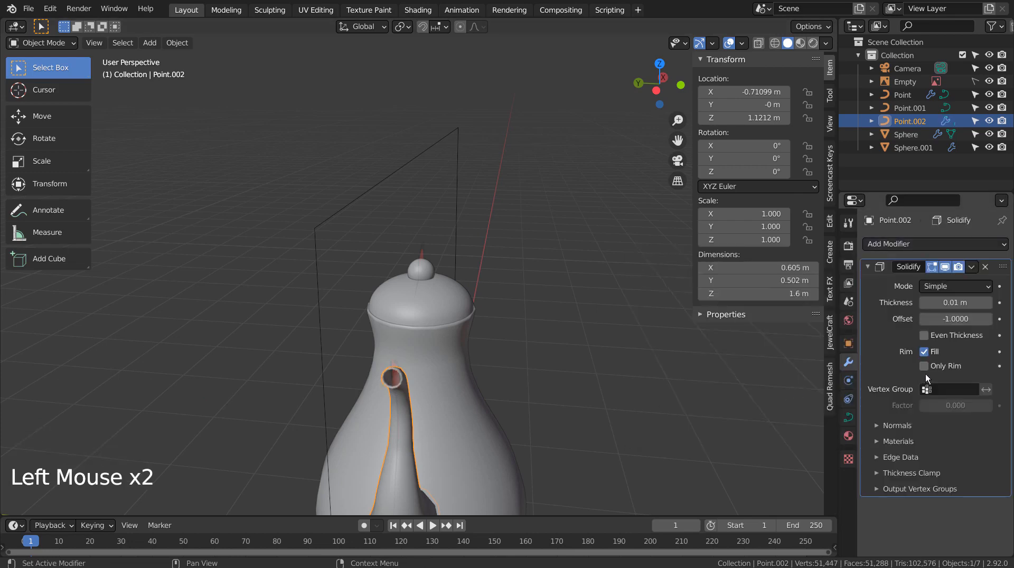
{"action": "left_click_drag", "start_coordinate": [951, 304], "coordinate": [959, 304]}
{"action": "left_click", "coordinate": [670, 370]}
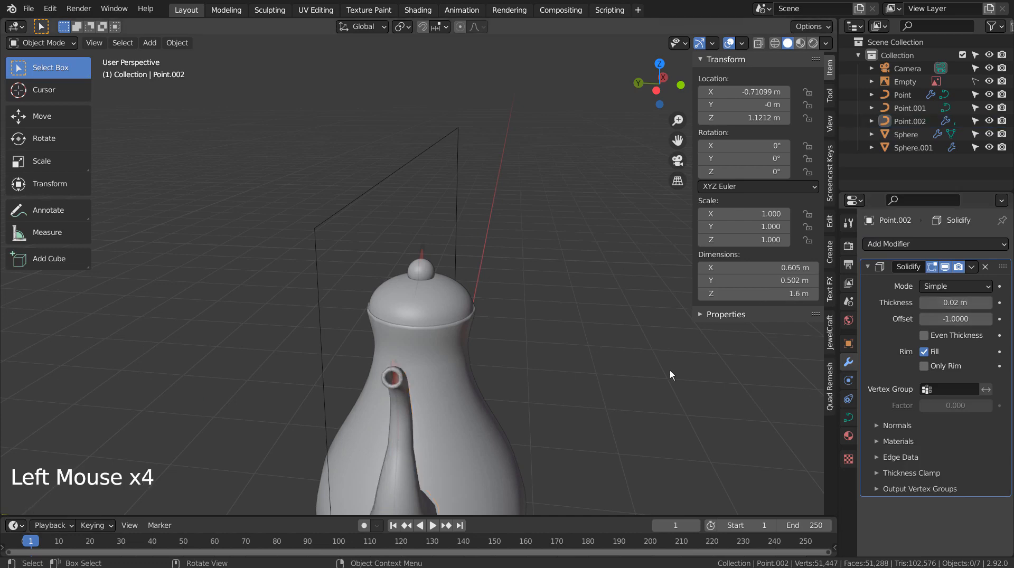
{"action": "key", "text": "Tab"}
{"action": "middle_click_drag", "start_coordinate": [670, 370], "coordinate": [534, 369]}
{"action": "key", "text": "Tab"}
{"action": "scroll", "coordinate": [531, 370], "scroll_direction": "down", "scroll_amount": 4}
{"action": "scroll", "coordinate": [532, 370], "scroll_direction": "down", "scroll_amount": 2}
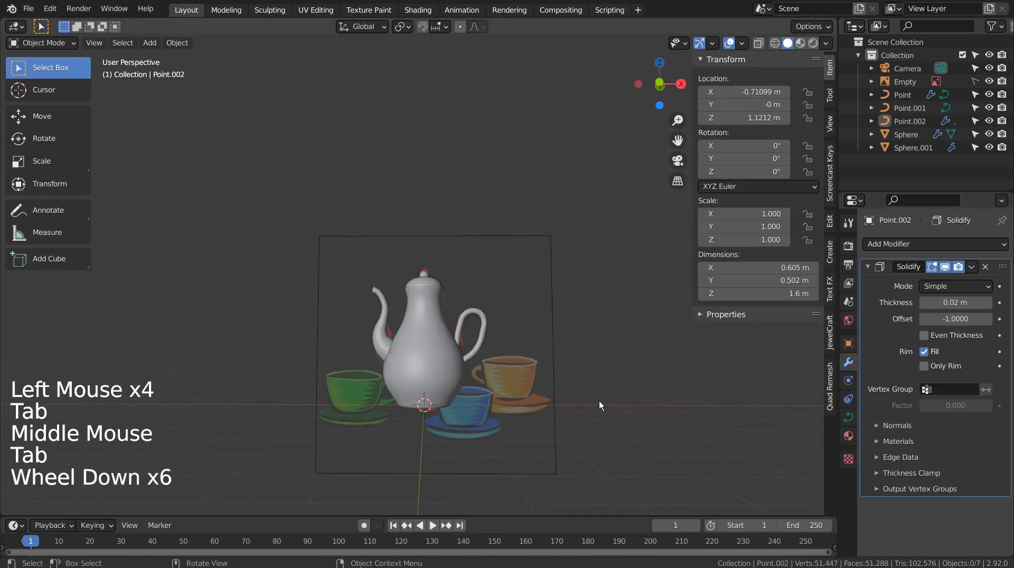
{"action": "left_click", "coordinate": [636, 395]}
{"action": "mouse_move", "coordinate": [636, 395]}
{"action": "middle_mouse_down"}
{"action": "mouse_move", "coordinate": [488, 402]}
{"action": "mouse_move", "coordinate": [437, 423]}
{"action": "mouse_move", "coordinate": [654, 402]}
{"action": "middle_mouse_up"}
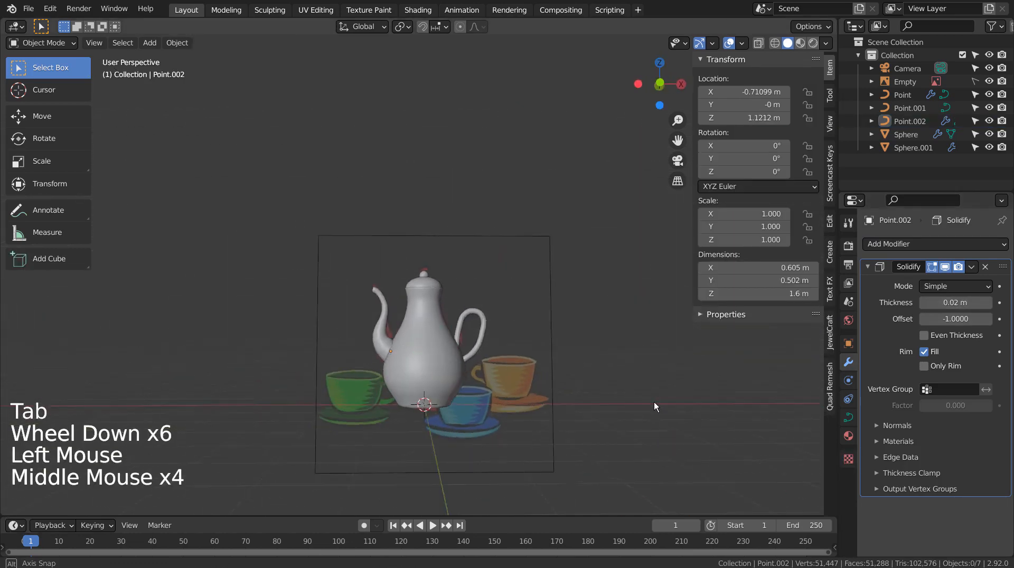
{"action": "middle_click", "coordinate": [653, 402]}
In front view, add a 3D Bezier curve of type Point at the world origin to start a cup profile
{"action": "key", "text": "KP_1"}
{"action": "left_click", "coordinate": [654, 402]}
{"action": "key", "text": "shift+a"}
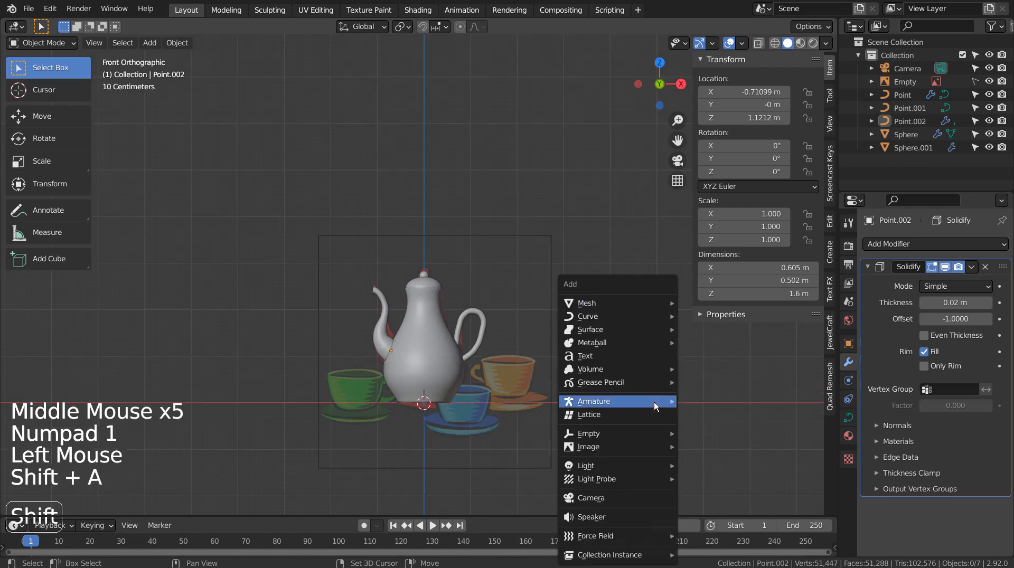
{"action": "mouse_move", "coordinate": [643, 303]}
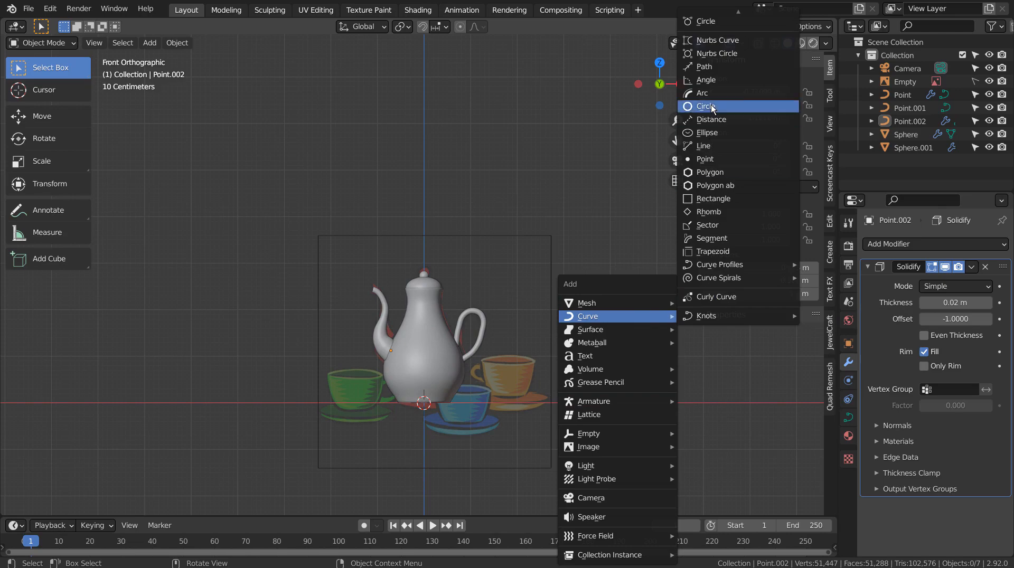
{"action": "left_click", "coordinate": [705, 158]}
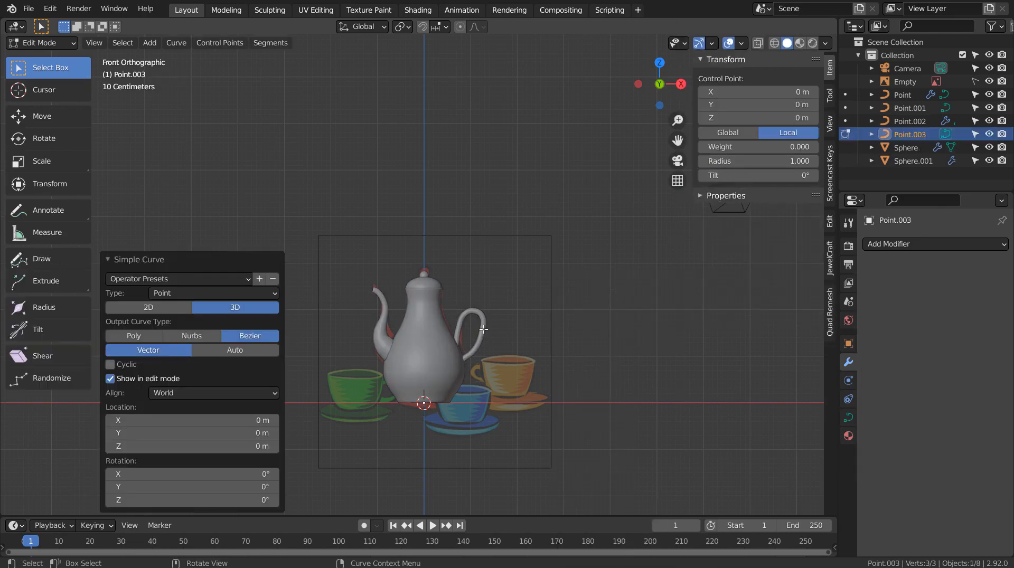
Extrude the point about 0.38 m along X for the cup's base, then about 0.24 m in X and 0.61 m in Z for its outer wall
{"action": "middle_click_drag", "start_coordinate": [470, 372], "coordinate": [470, 349], "text": "shift"}
{"action": "middle_click_drag", "start_coordinate": [491, 402], "coordinate": [498, 325], "text": "shift"}
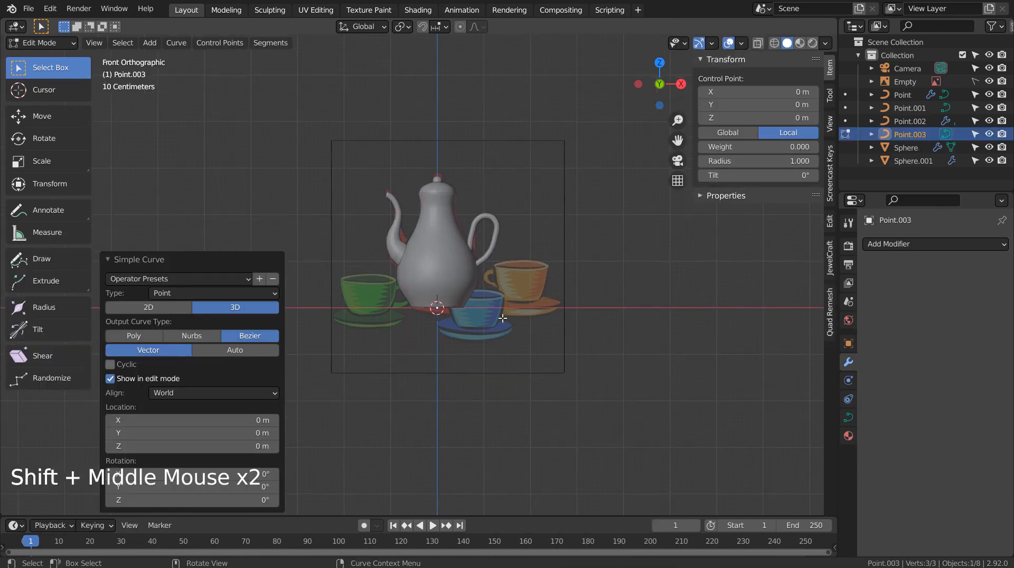
{"action": "scroll", "coordinate": [498, 325], "scroll_direction": "up", "scroll_amount": 4}
{"action": "key", "text": "e"}
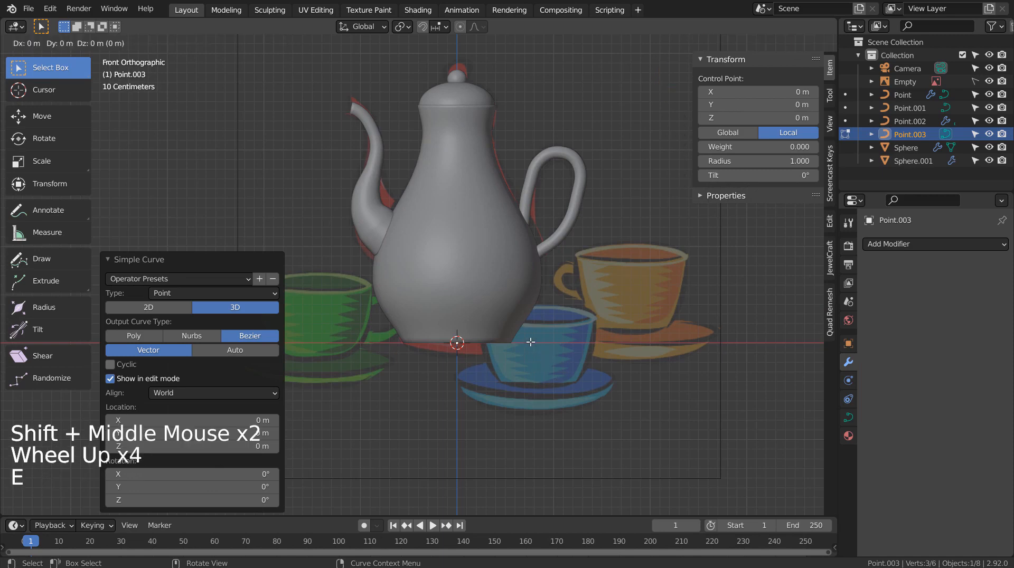
{"action": "left_click", "coordinate": [567, 343]}
{"action": "key", "text": "e"}
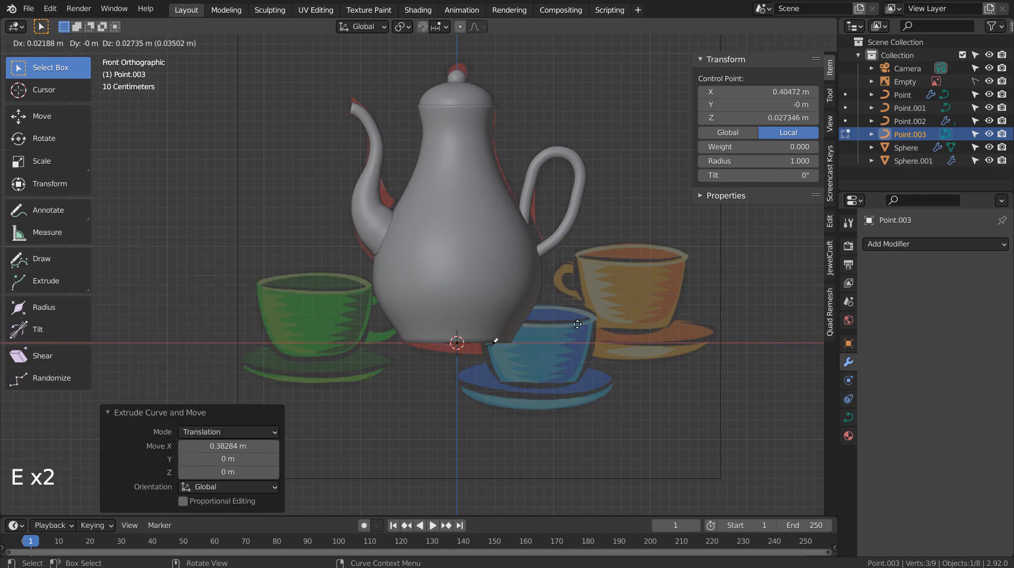
{"action": "left_click", "coordinate": [590, 283]}
In wireframe, extrude the rim about 0.05 m in -X, then the inner wall about 0.22 m in -X and 0.57 m down
{"action": "key", "text": "shift+z"}
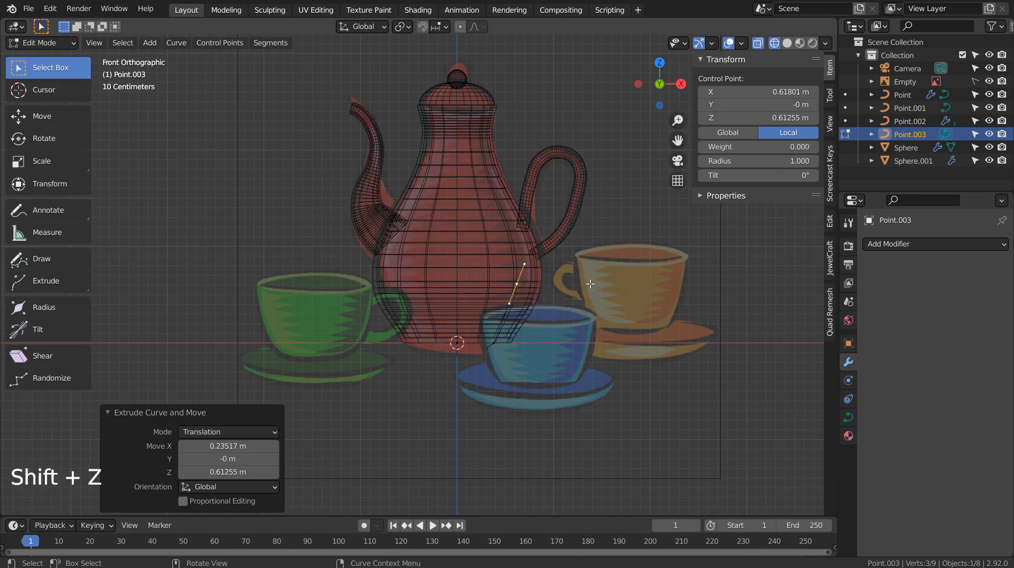
{"action": "scroll", "coordinate": [590, 284], "scroll_direction": "up", "scroll_amount": 5}
{"action": "key", "text": "e"}
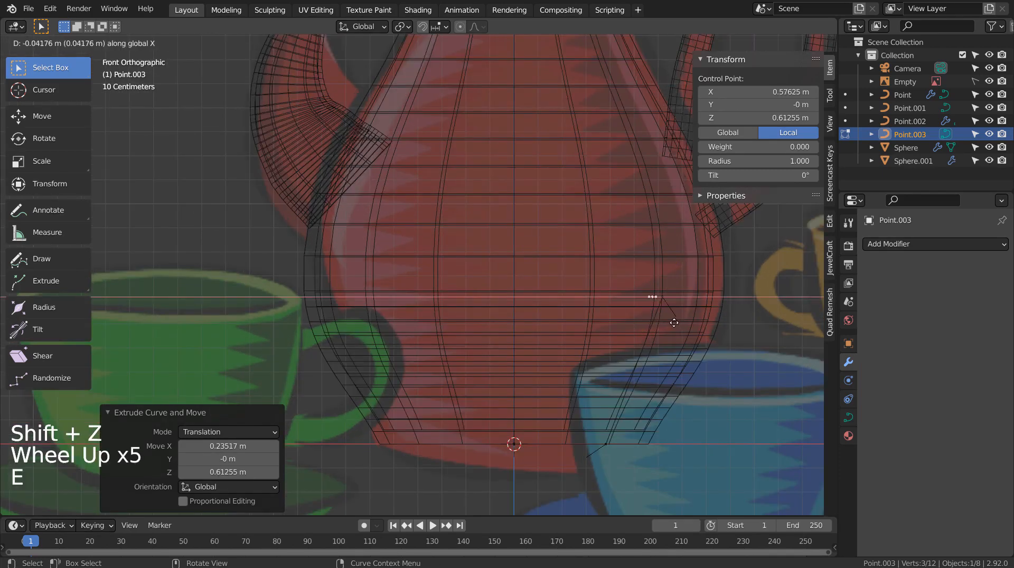
{"action": "left_click", "coordinate": [672, 323]}
{"action": "key", "text": "e"}
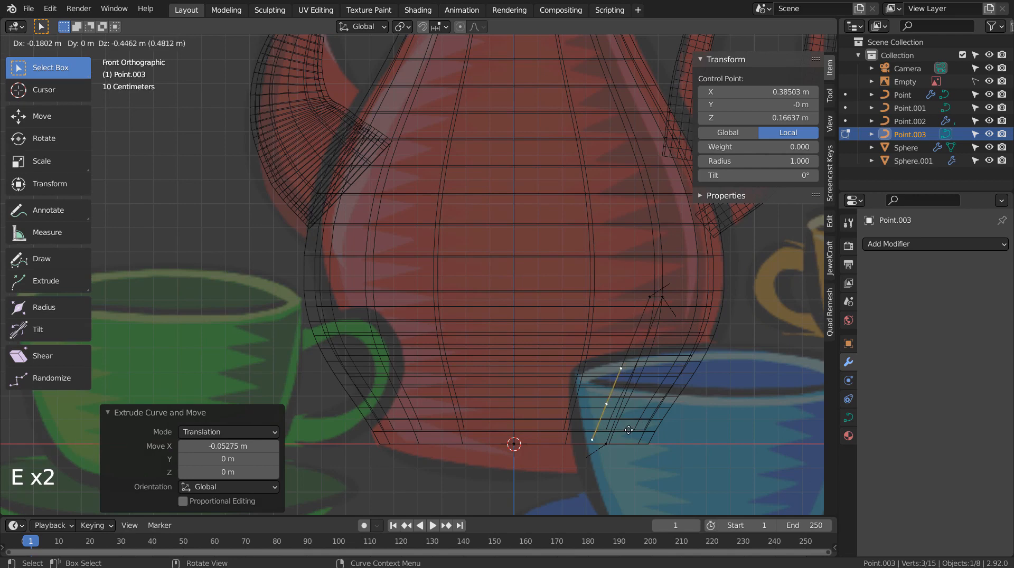
{"action": "left_click", "coordinate": [619, 459]}
Extrude the inner floor about 0.34 m in -X, set its end point's X to 0 and leave Edit Mode
{"action": "key", "text": "e"}
{"action": "key", "text": "x"}
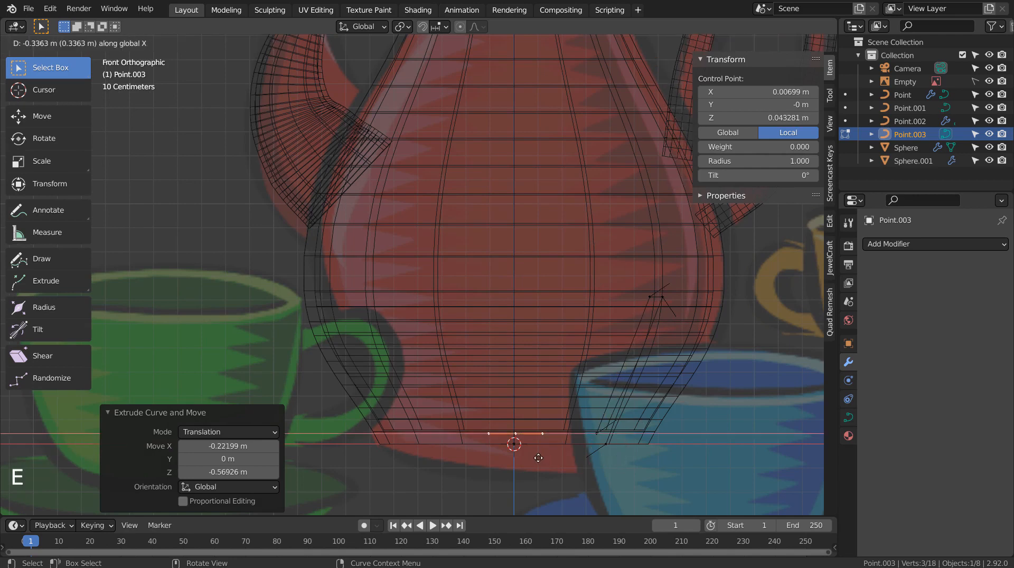
{"action": "left_click", "coordinate": [536, 459]}
{"action": "left_click", "coordinate": [739, 92]}
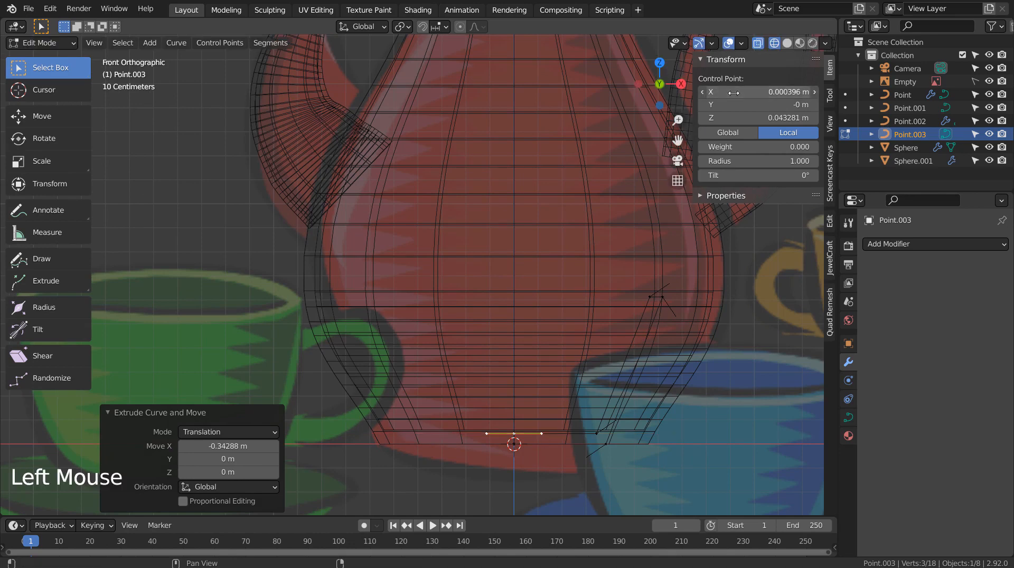
{"action": "type", "text": "0"}
{"action": "key", "text": "Return"}
{"action": "key", "text": "Tab"}
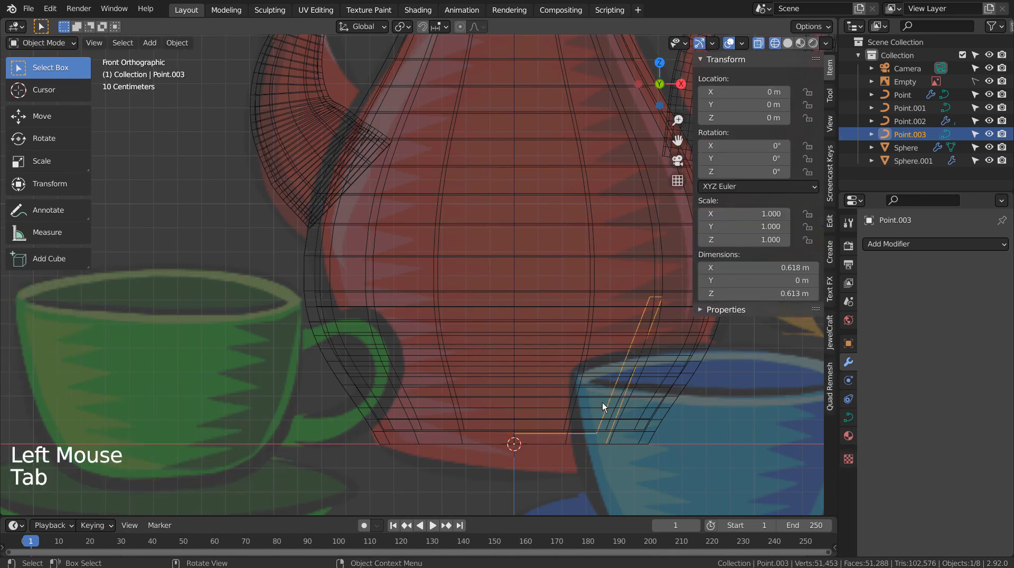
Revolve the cup profile into a solid of revolution with a 360° Screw modifier around the Z axis
{"action": "left_click", "coordinate": [968, 243]}
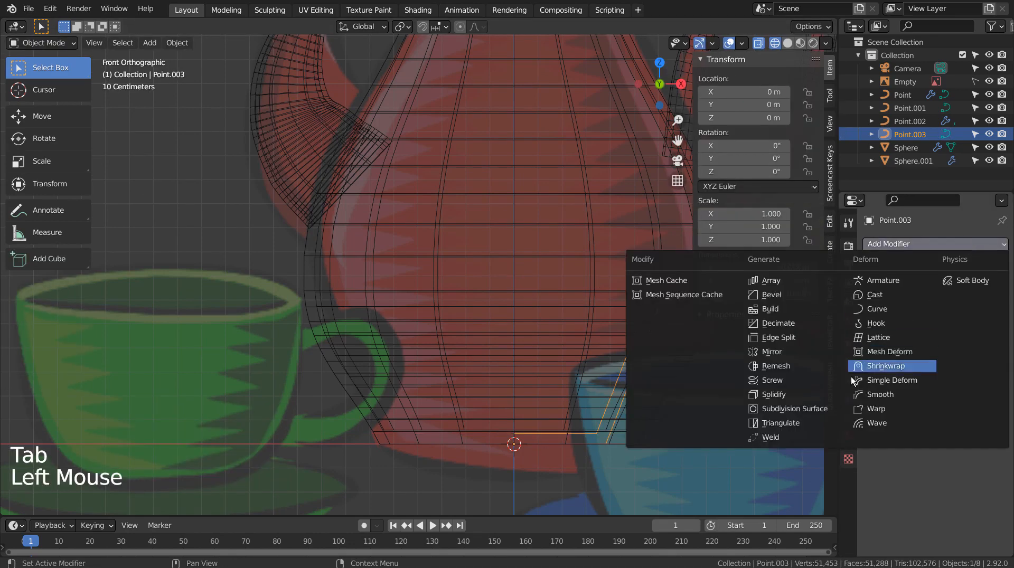
{"action": "left_click", "coordinate": [820, 385]}
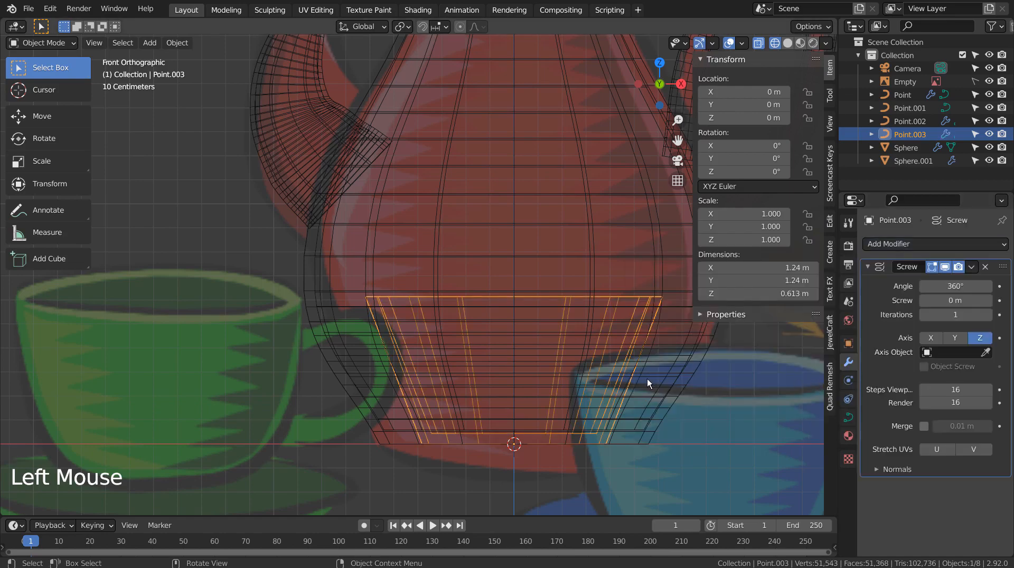
{"action": "middle_click_drag", "start_coordinate": [671, 373], "coordinate": [648, 387]}
{"action": "scroll", "coordinate": [649, 389], "scroll_direction": "down", "scroll_amount": 2}
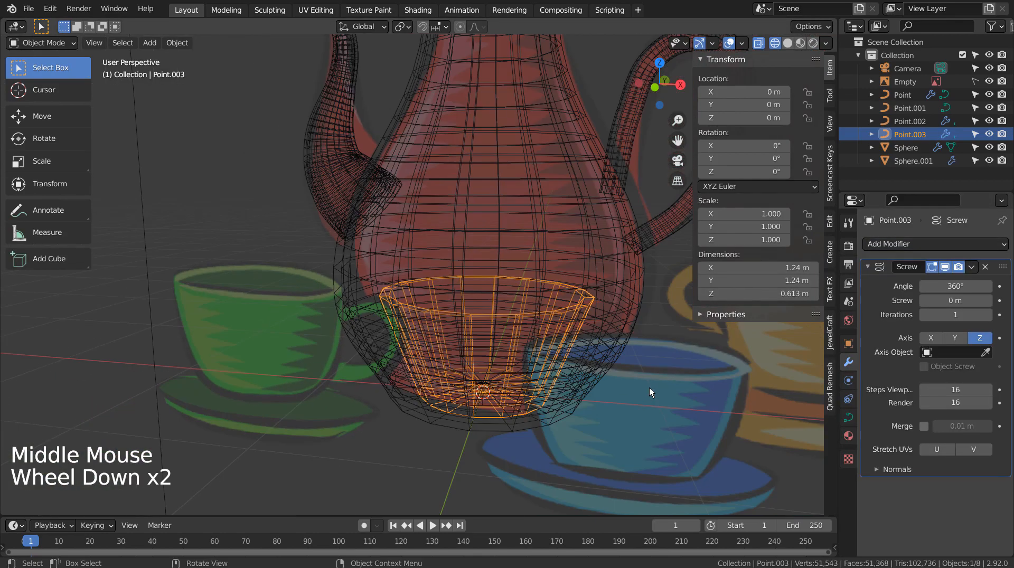
{"action": "key", "text": "Tab"}
{"action": "key", "text": "Tab"}
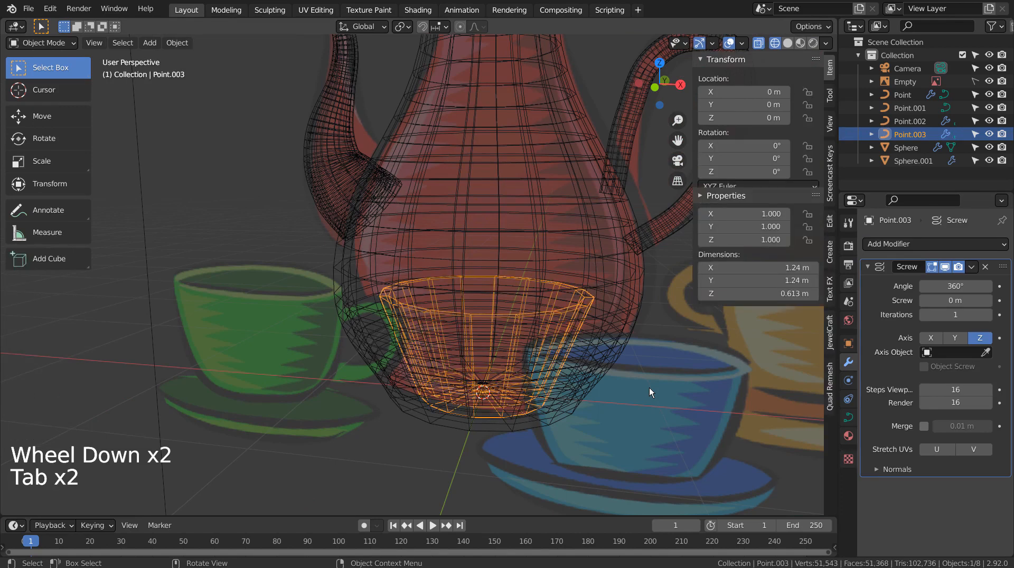
Return to solid shading and show the cup and pot in front view
{"action": "key", "text": "shift+z"}
{"action": "scroll", "coordinate": [644, 385], "scroll_direction": "down", "scroll_amount": 5}
{"action": "middle_click_drag", "start_coordinate": [642, 387], "coordinate": [644, 355]}
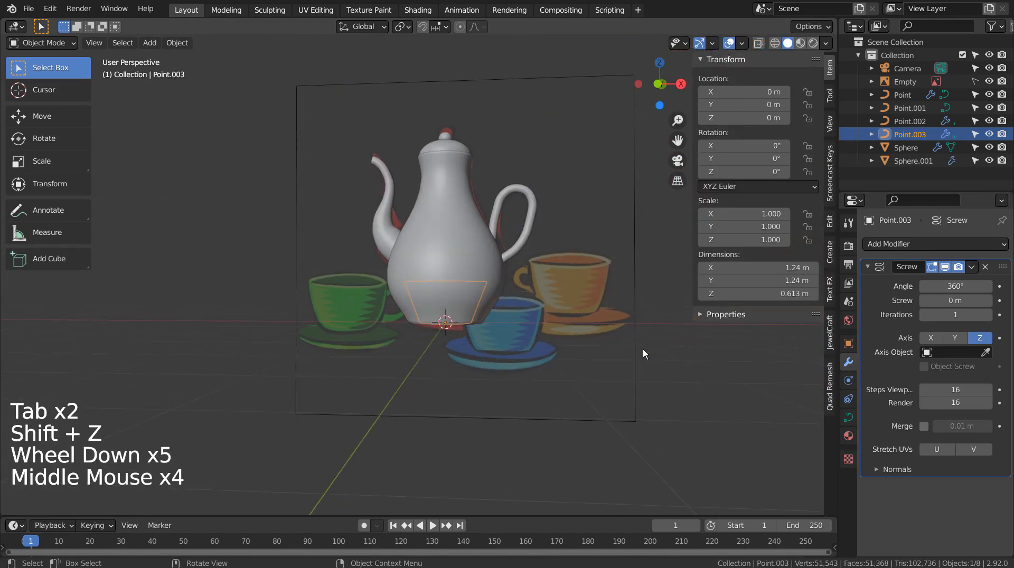
{"action": "key", "text": "KP_1"}
{"action": "left_click", "coordinate": [625, 217]}
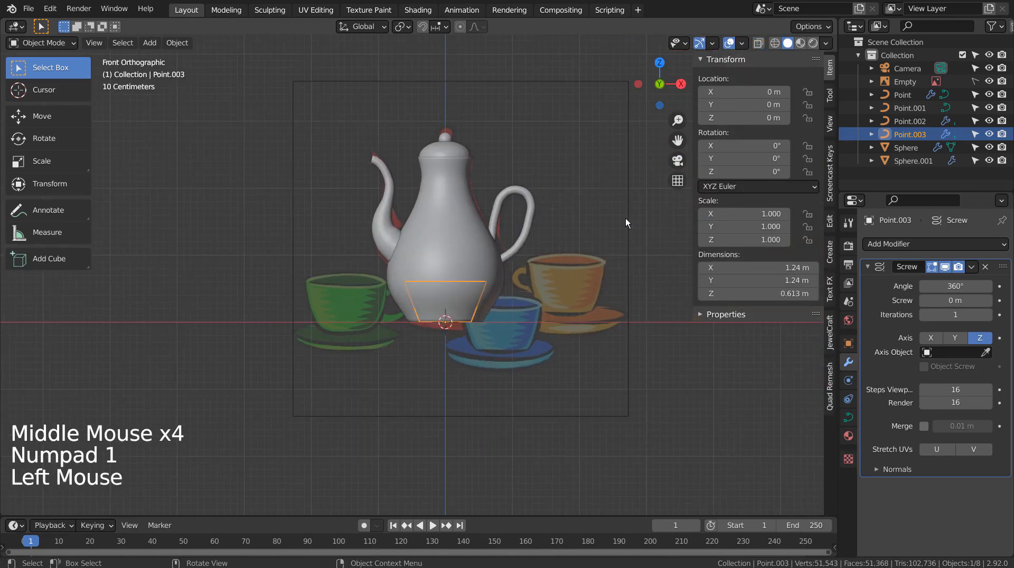
Hide all the coffee pot parts and select the revolved cup on its own
{"action": "key", "text": "b"}
{"action": "left_click_drag", "start_coordinate": [325, 105], "coordinate": [602, 255]}
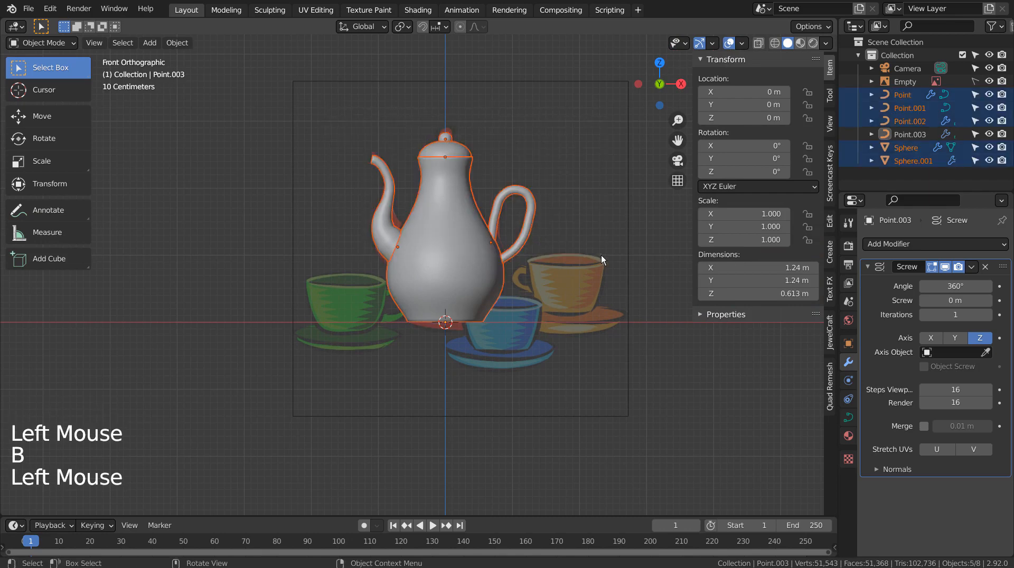
{"action": "key", "text": "h"}
{"action": "scroll", "coordinate": [516, 299], "scroll_direction": "up", "scroll_amount": 2}
{"action": "left_click", "coordinate": [470, 310]}
{"action": "middle_click_drag", "start_coordinate": [471, 310], "coordinate": [569, 340]}
{"action": "scroll", "coordinate": [568, 340], "scroll_direction": "up", "scroll_amount": 1}
{"action": "scroll", "coordinate": [568, 341], "scroll_direction": "up", "scroll_amount": 3}
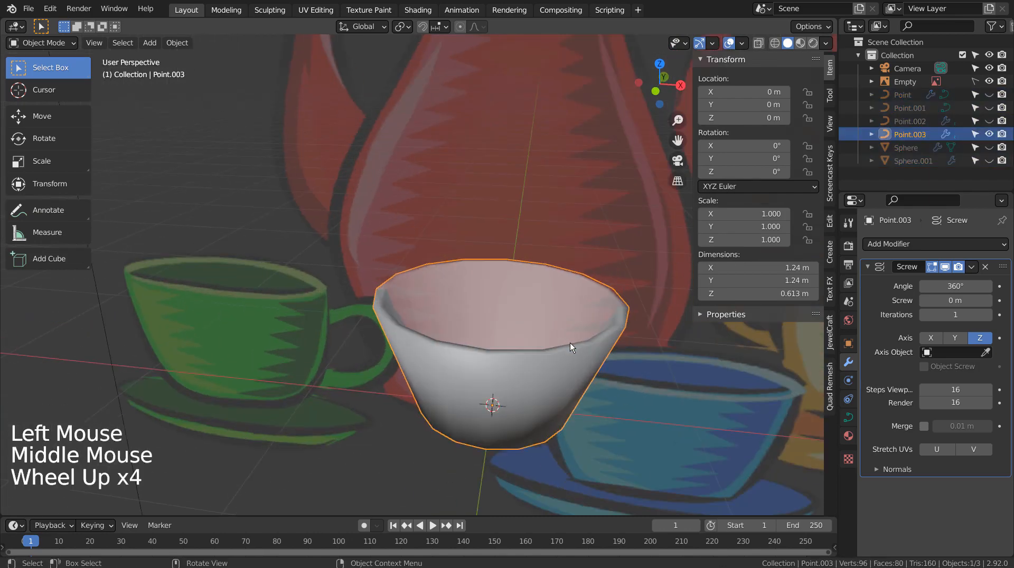
{"action": "left_click", "coordinate": [876, 381]}
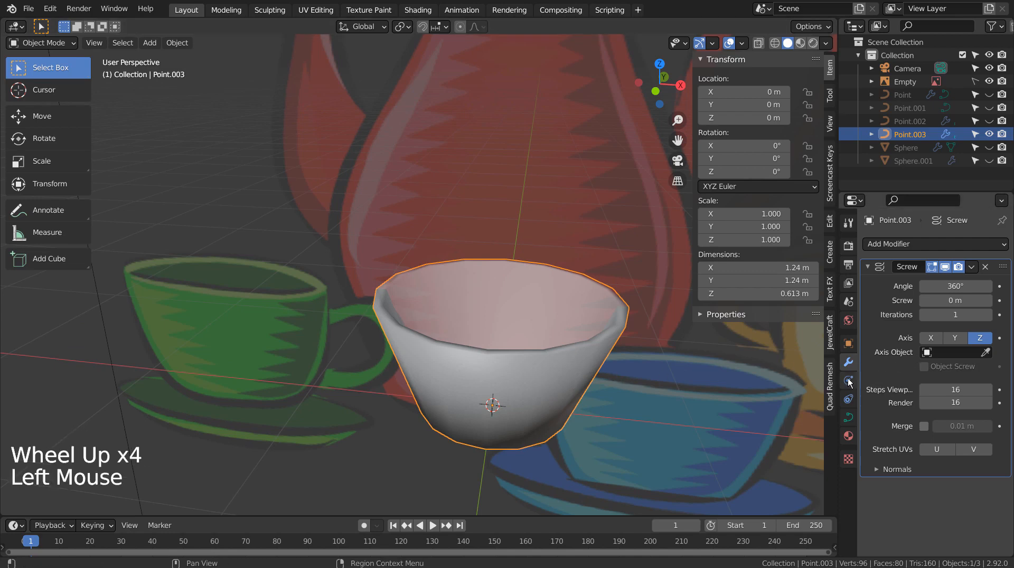
{"action": "left_click", "coordinate": [848, 420]}
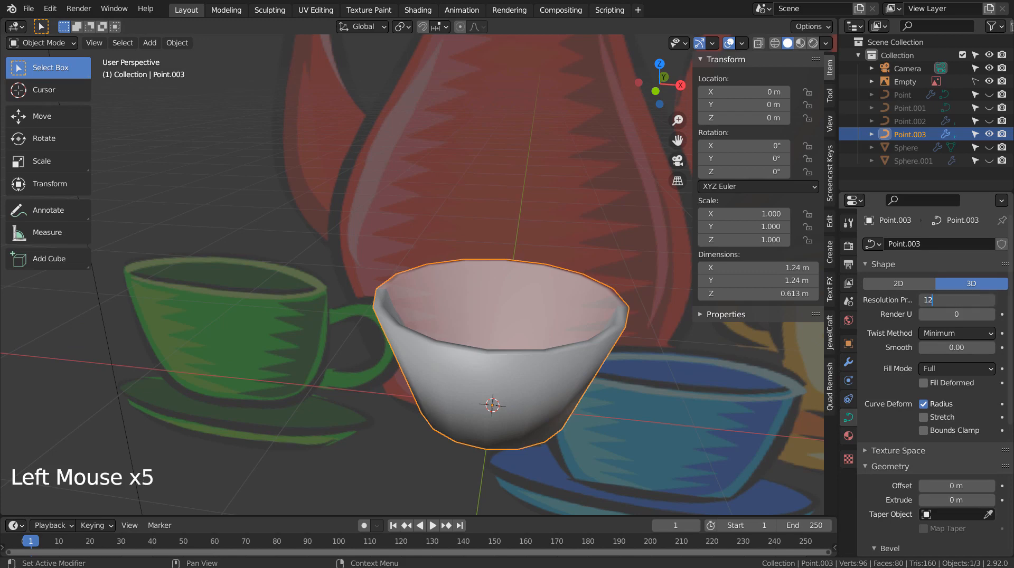
{"action": "left_click", "coordinate": [945, 348]}
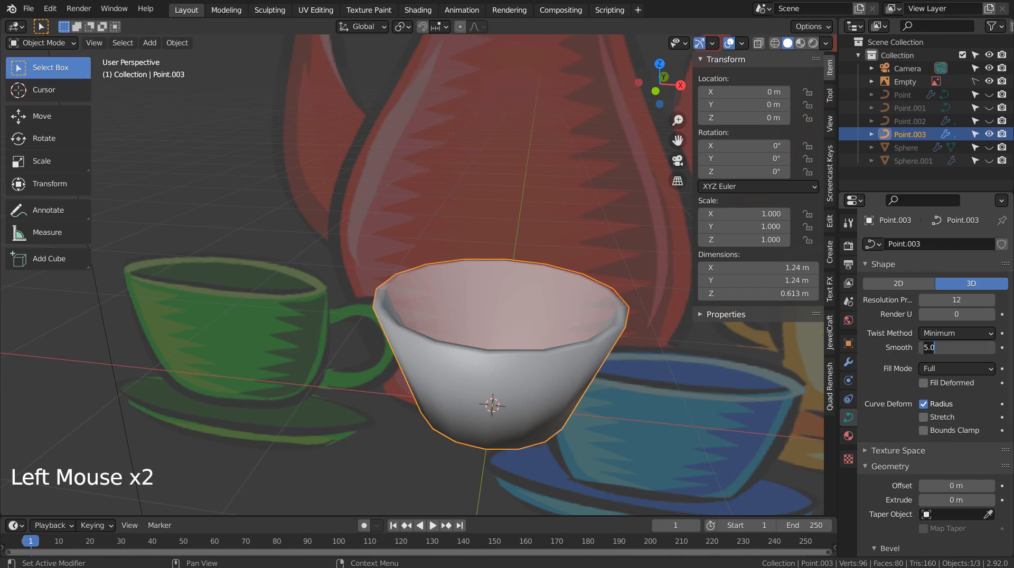
{"action": "left_click", "coordinate": [474, 355]}
{"action": "left_click", "coordinate": [489, 356]}
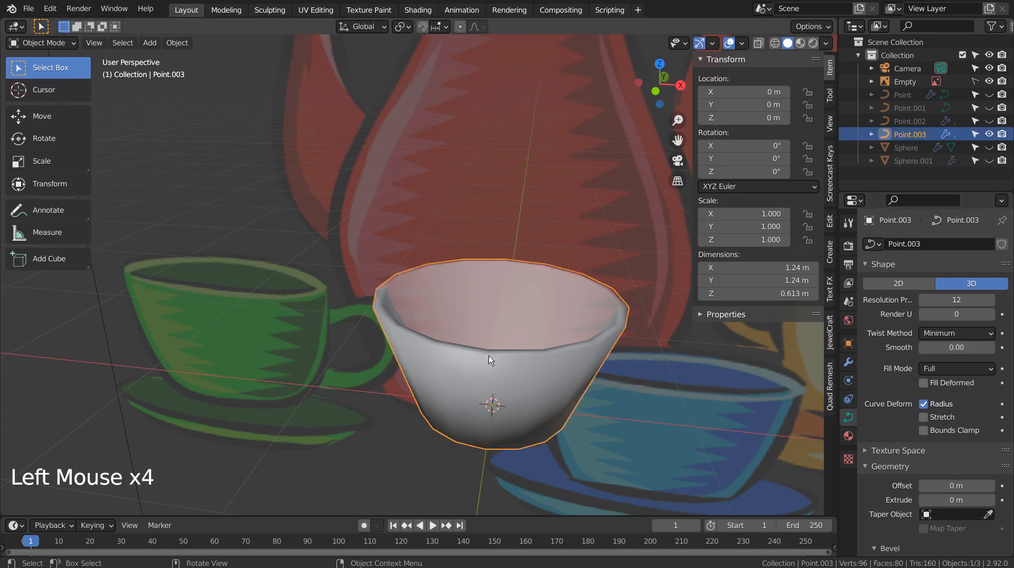
{"action": "mouse_move", "coordinate": [508, 355]}
{"action": "middle_mouse_down"}
{"action": "mouse_move", "coordinate": [500, 306]}
{"action": "mouse_move", "coordinate": [512, 338]}
{"action": "middle_mouse_up"}
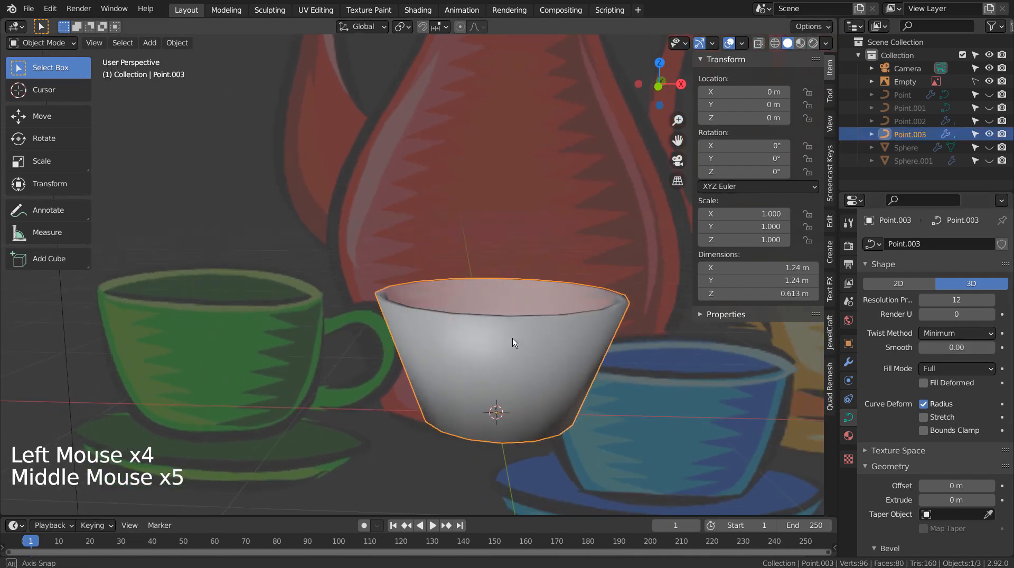
In front wireframe view, convert the cup curve to a mesh and open it in Edit Mode
{"action": "key", "text": "KP_1"}
{"action": "key", "text": "shift+z"}
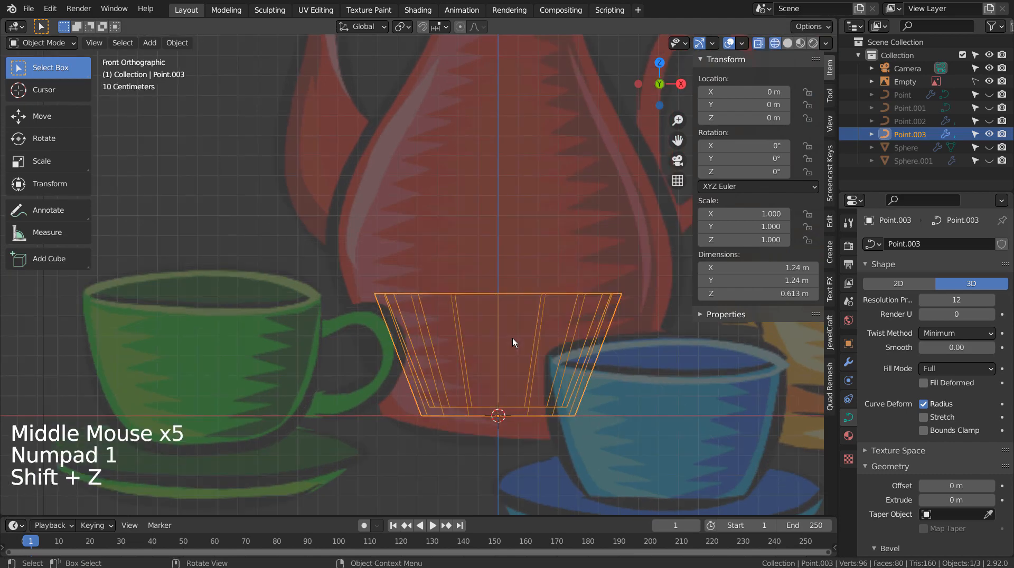
{"action": "key", "text": "Tab"}
{"action": "key", "text": "Tab"}
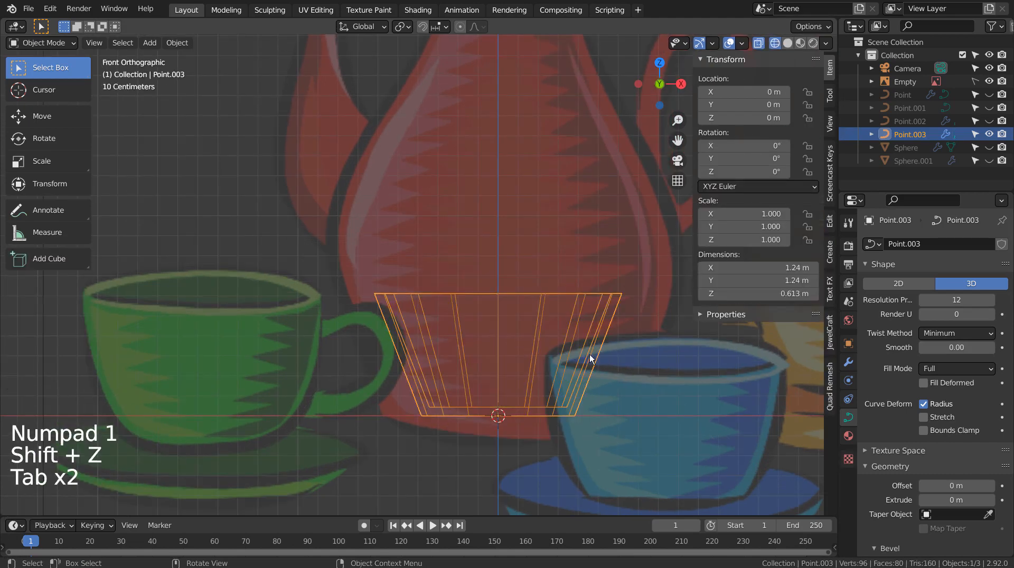
{"action": "right_click", "coordinate": [590, 355]}
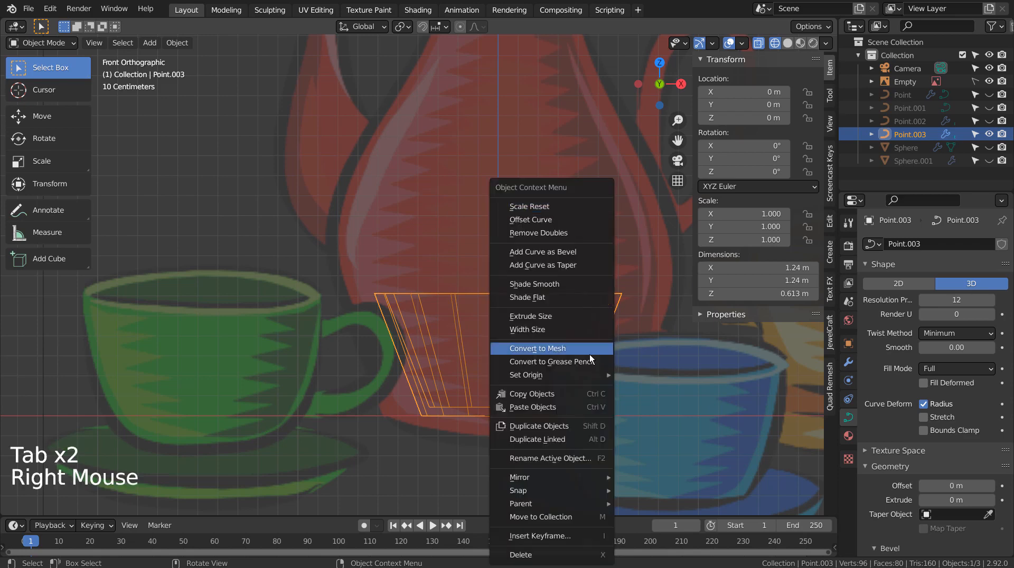
{"action": "left_click", "coordinate": [590, 355]}
{"action": "key", "text": "Tab"}
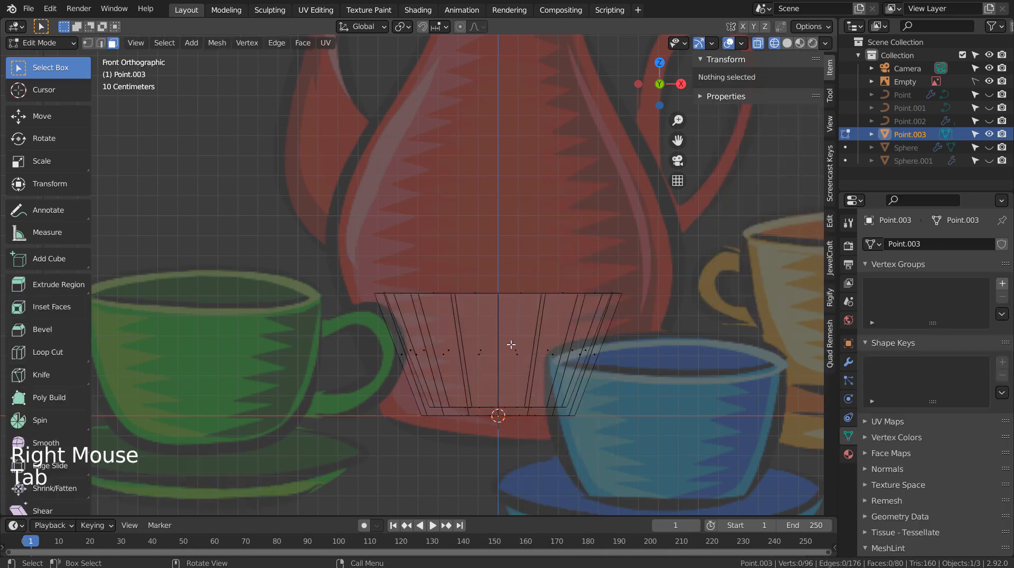
Add one centred loop cut around the cup's outer wall at mid-height and scale the loop by about 1.104
{"action": "key", "text": "ctrl+r"}
{"action": "left_click", "coordinate": [454, 352]}
{"action": "left_click", "coordinate": [455, 351]}
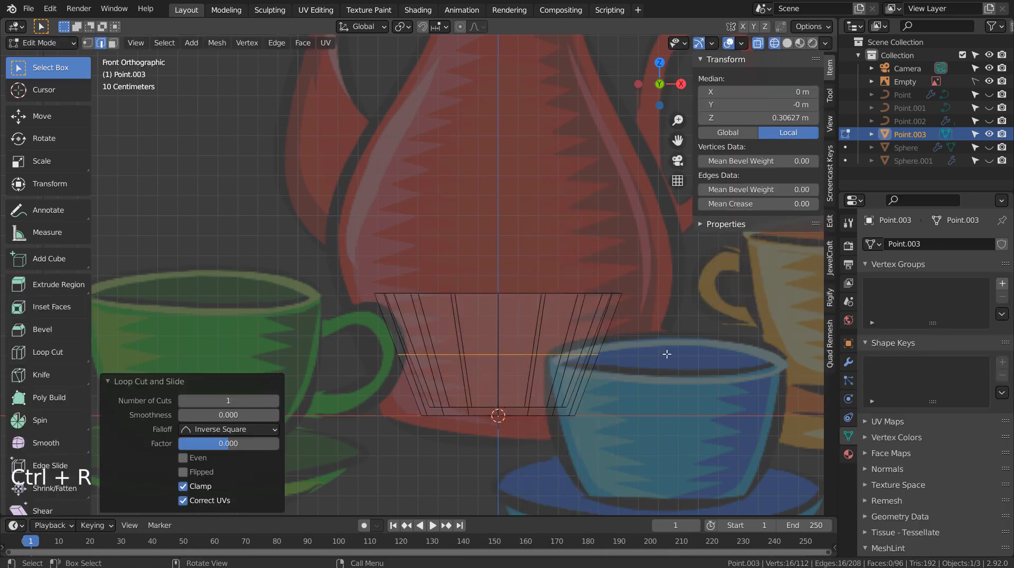
{"action": "key", "text": "s"}
{"action": "left_click", "coordinate": [729, 359]}
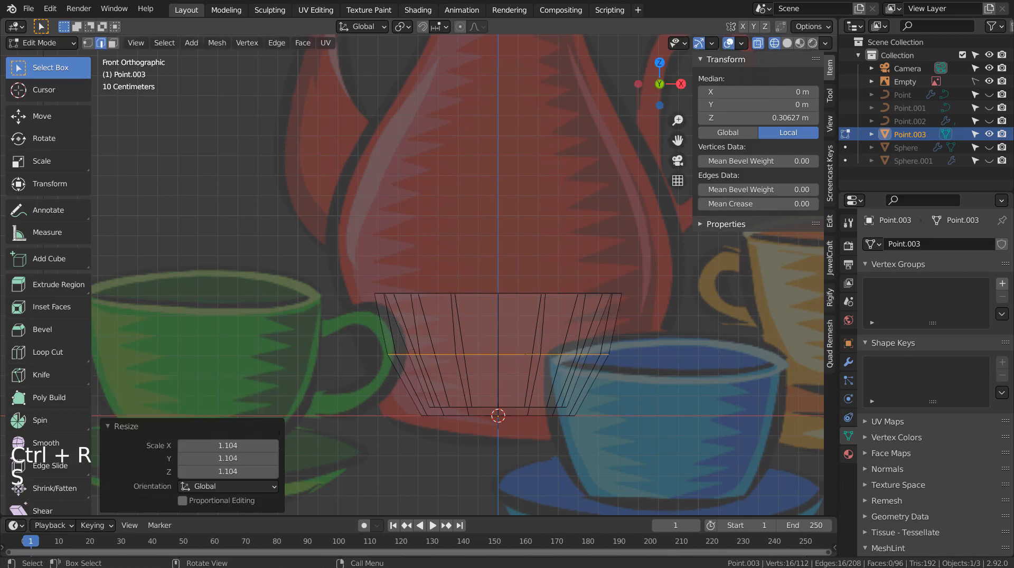
Leave Edit Mode, subdivide the cup at level 3 and show it in solid shading
{"action": "key", "text": "Tab"}
{"action": "key", "text": "ctrl+3"}
{"action": "key", "text": "shift+z"}
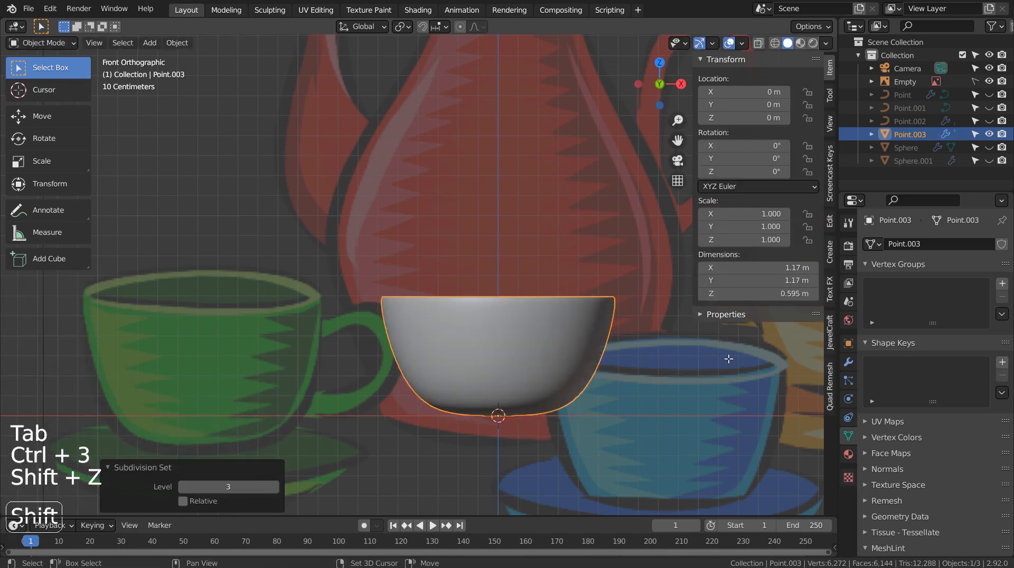
{"action": "middle_click_drag", "start_coordinate": [707, 356], "coordinate": [658, 420]}
{"action": "middle_click", "coordinate": [657, 420]}
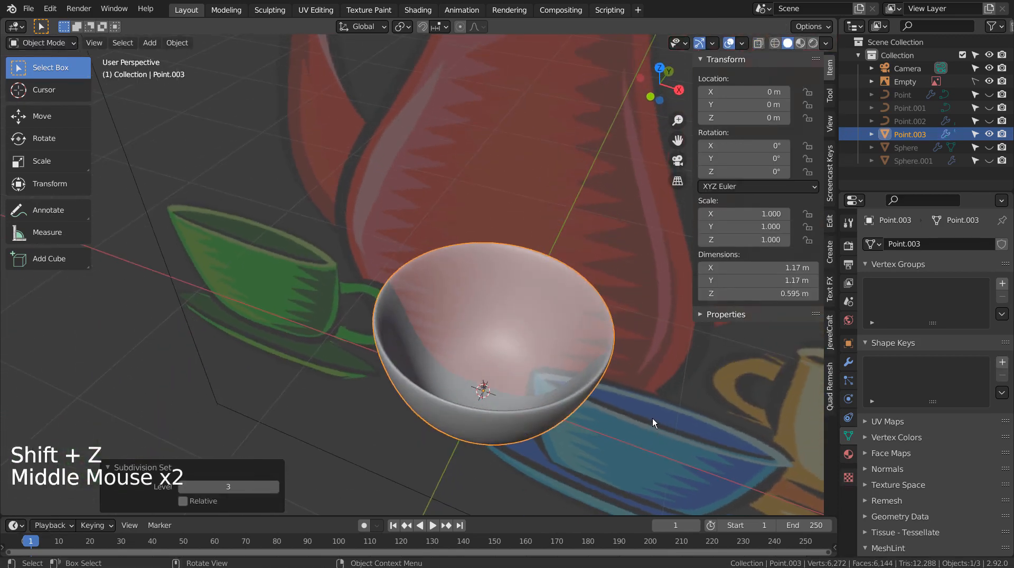
Select the cup's inner rim edge loop in Edit Mode and scale it to about 0.920
{"action": "key", "text": "Tab"}
{"action": "key", "text": "2"}
{"action": "left_click", "coordinate": [567, 403], "text": "alt"}
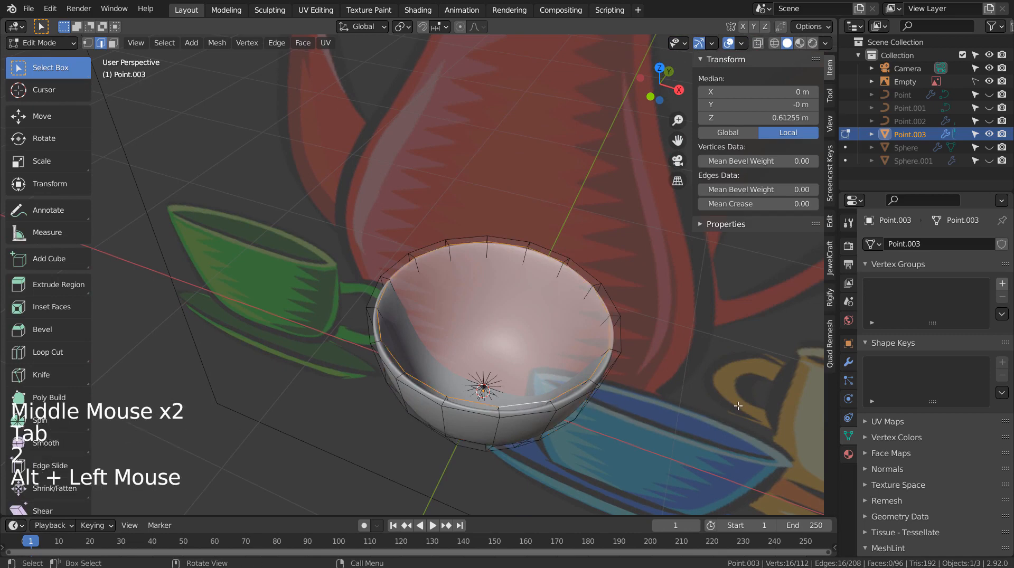
{"action": "key", "text": "s"}
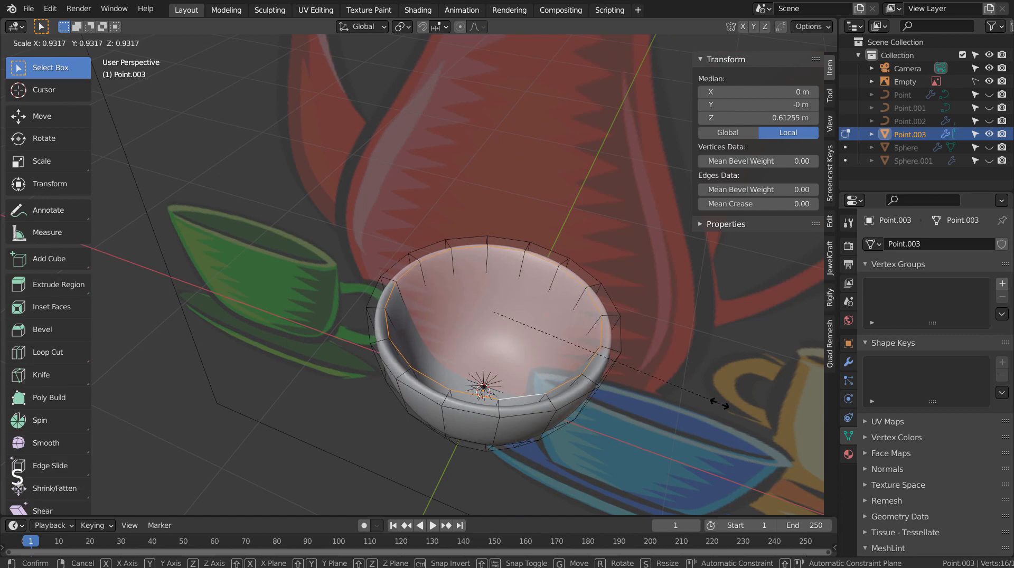
{"action": "left_click", "coordinate": [721, 404]}
Add a loop cut around the flat top of the cup's rim and leave Edit Mode
{"action": "key", "text": "ctrl+r"}
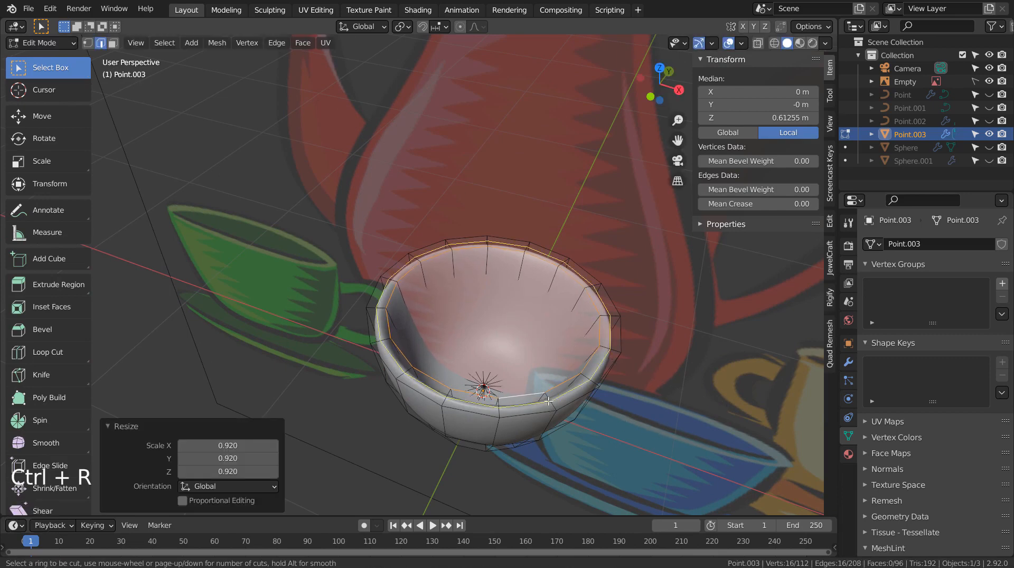
{"action": "left_click", "coordinate": [547, 406]}
{"action": "key", "text": "Tab"}
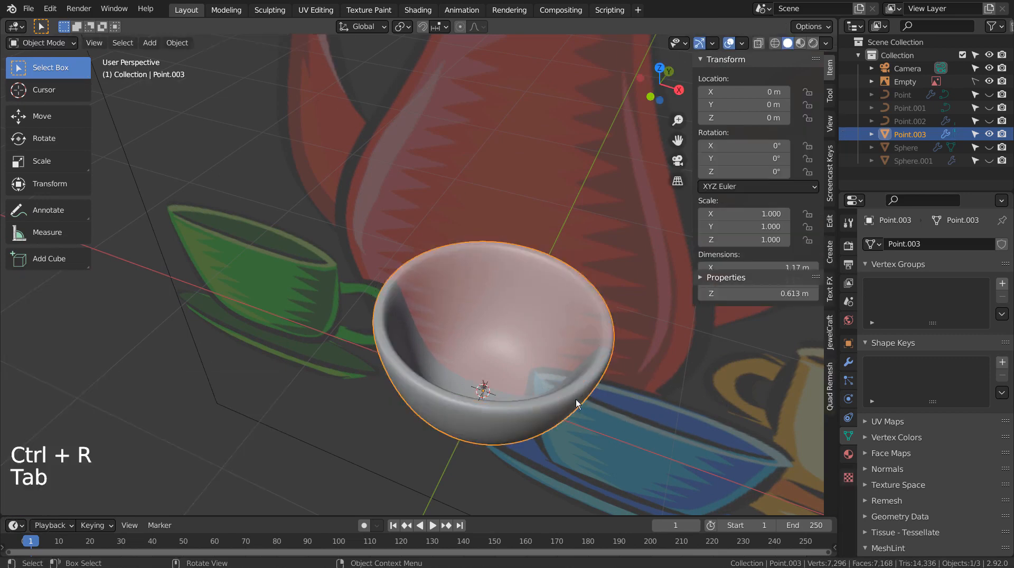
{"action": "middle_click_drag", "start_coordinate": [547, 400], "coordinate": [647, 365]}
Add a loop cut on the cup's inner wall, slid up close to the rim, and leave Edit Mode
{"action": "key", "text": "Tab"}
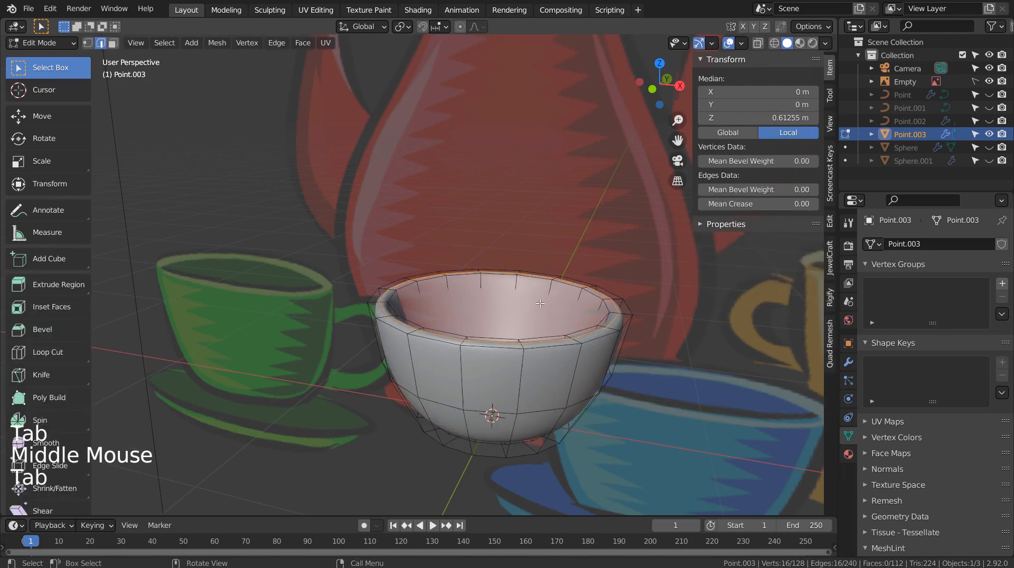
{"action": "key", "text": "ctrl+r"}
{"action": "left_click", "coordinate": [539, 303]}
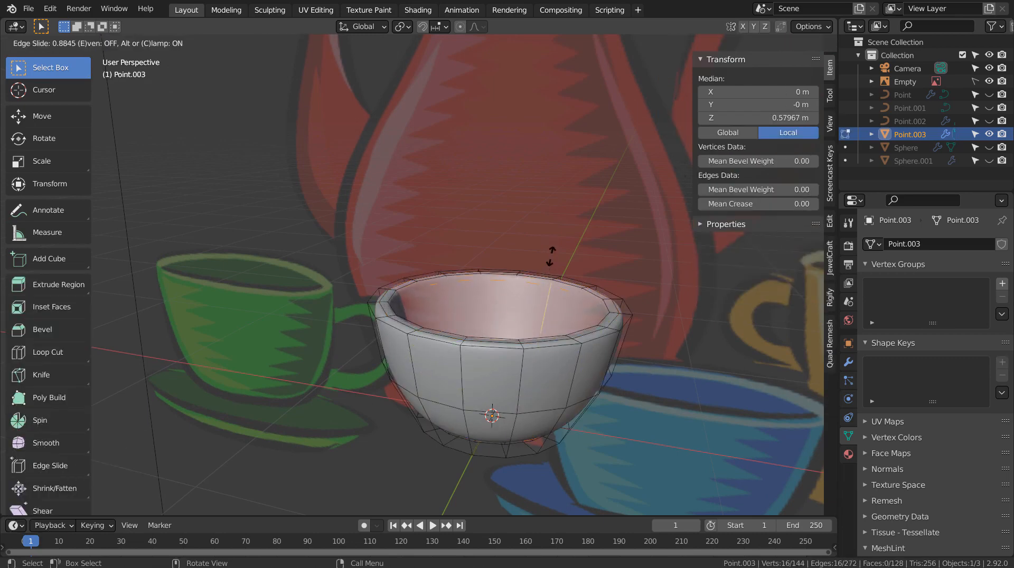
{"action": "key", "text": "Tab"}
{"action": "middle_click_drag", "start_coordinate": [589, 307], "coordinate": [666, 341]}
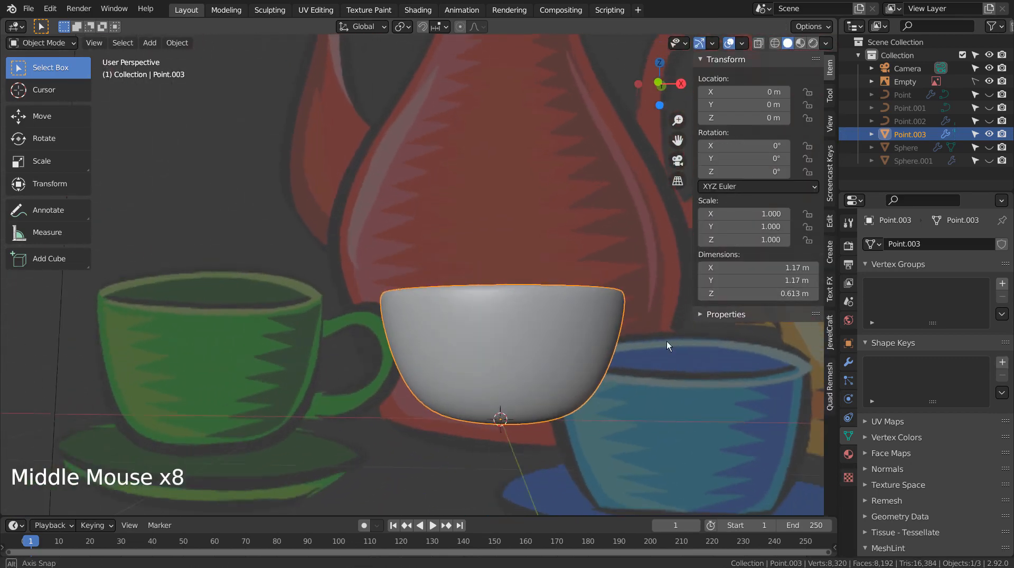
In front wireframe view, add a 3D Bezier point curve and move the object to about X 0.514 m, Z 0.433 m
{"action": "key", "text": "KP_1"}
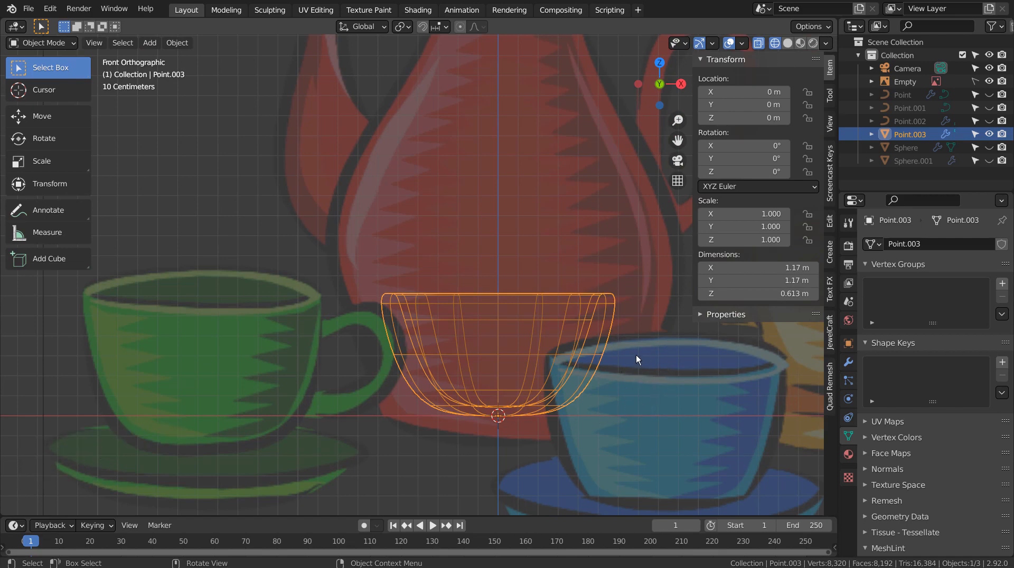
{"action": "key", "text": "shift+a"}
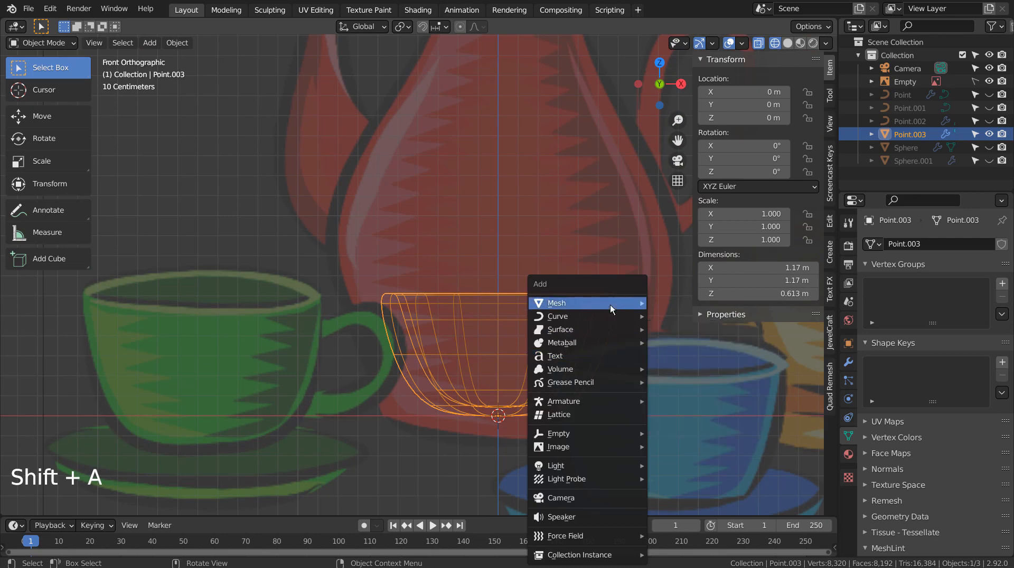
{"action": "mouse_move", "coordinate": [607, 316]}
{"action": "left_click", "coordinate": [694, 162]}
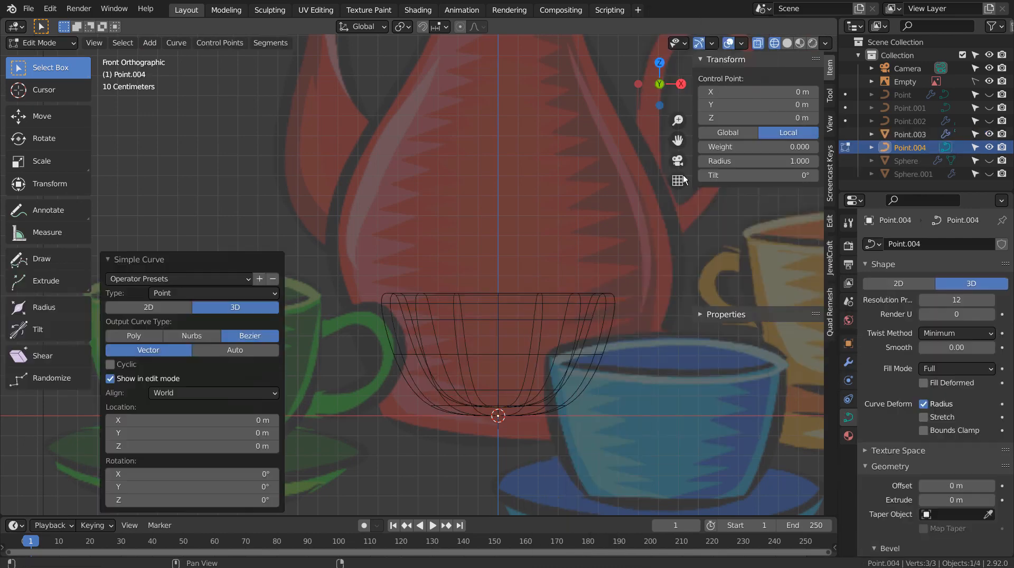
{"action": "key", "text": "Tab"}
{"action": "key", "text": "g"}
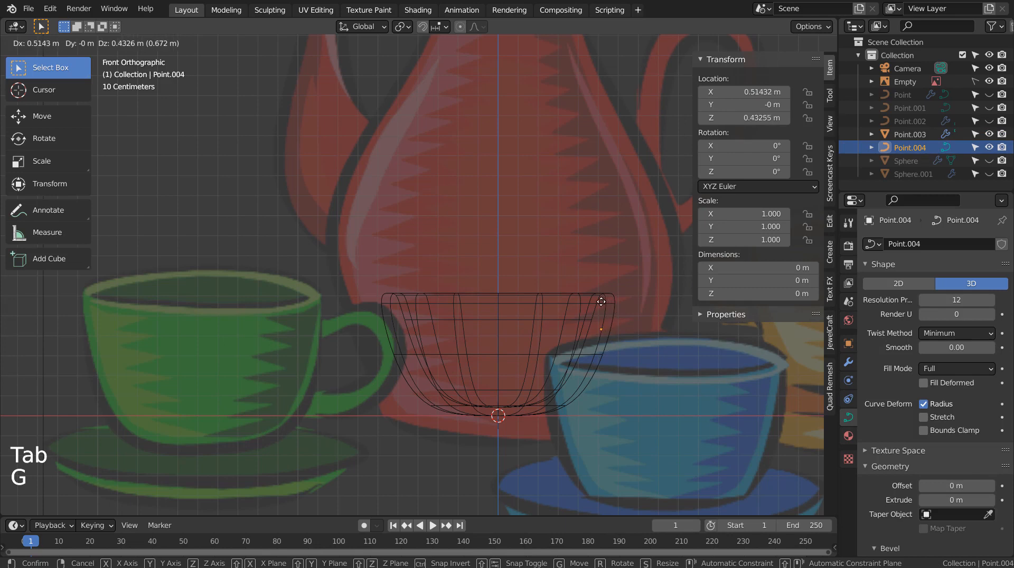
{"action": "left_click", "coordinate": [616, 324]}
Extrude the point five times into a C-shaped handle outline reaching about 0.36 m outward and returning to the cup's lower wall
{"action": "key", "text": "Tab"}
{"action": "key", "text": "e"}
{"action": "left_click", "coordinate": [656, 305]}
{"action": "key", "text": "e"}
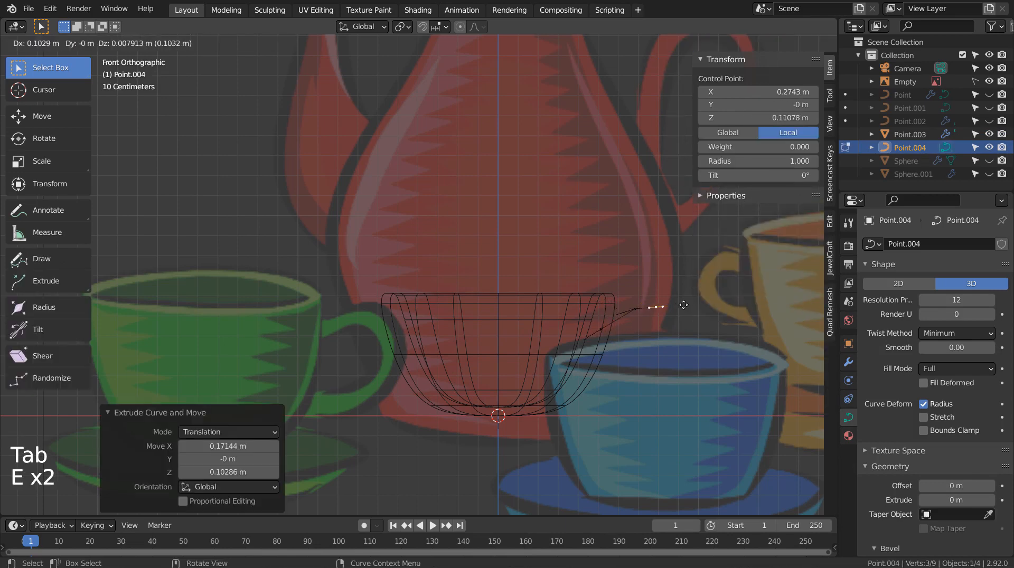
{"action": "left_click", "coordinate": [675, 313]}
{"action": "key", "text": "e"}
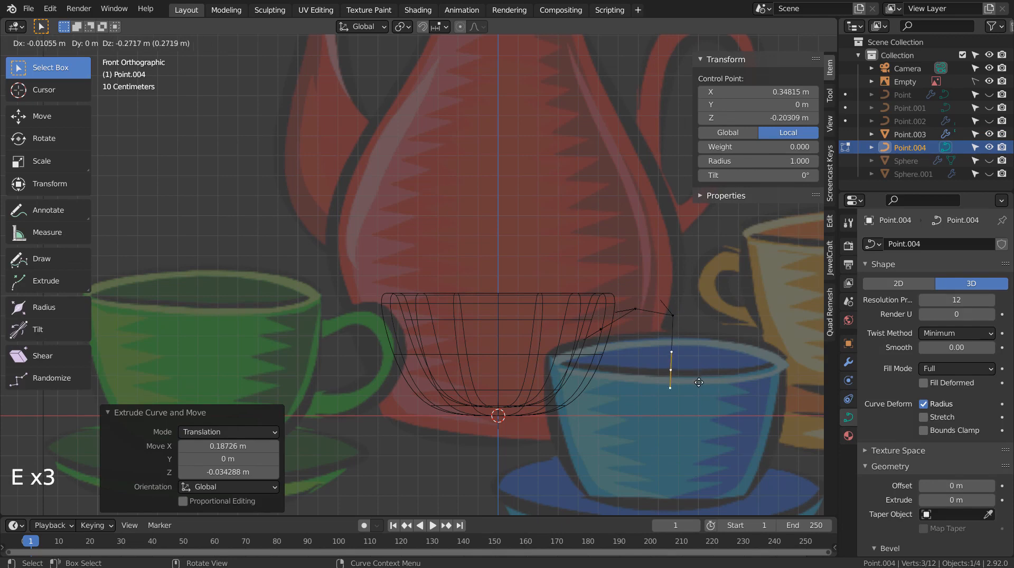
{"action": "left_click", "coordinate": [671, 372]}
{"action": "key", "text": "e"}
{"action": "left_click", "coordinate": [635, 395]}
{"action": "key", "text": "e"}
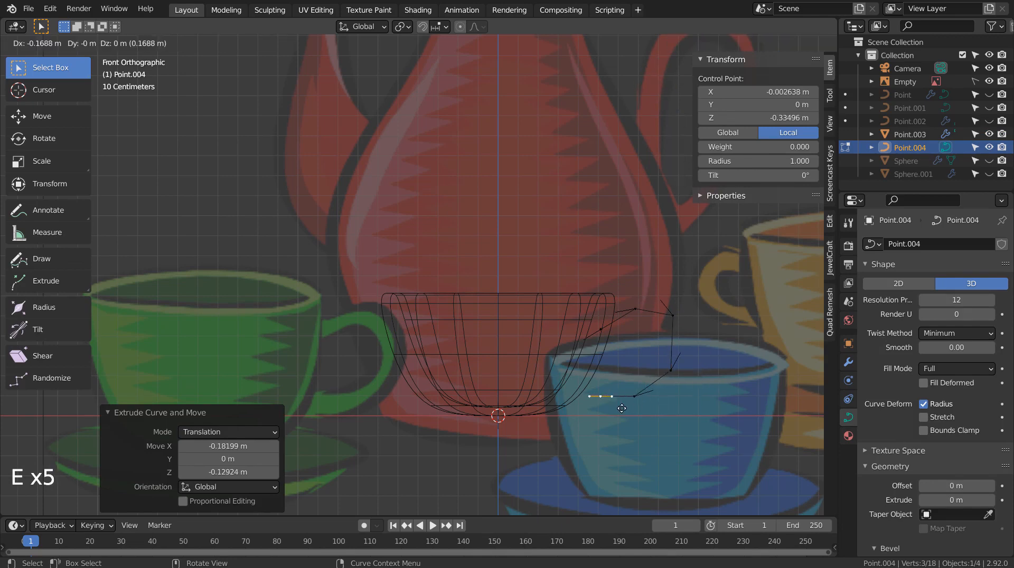
{"action": "left_click", "coordinate": [607, 396]}
Set all control points of the cup handle curve to Automatic handles and leave Edit Mode
{"action": "key", "text": "a"}
{"action": "key", "text": "v"}
{"action": "left_click", "coordinate": [679, 396]}
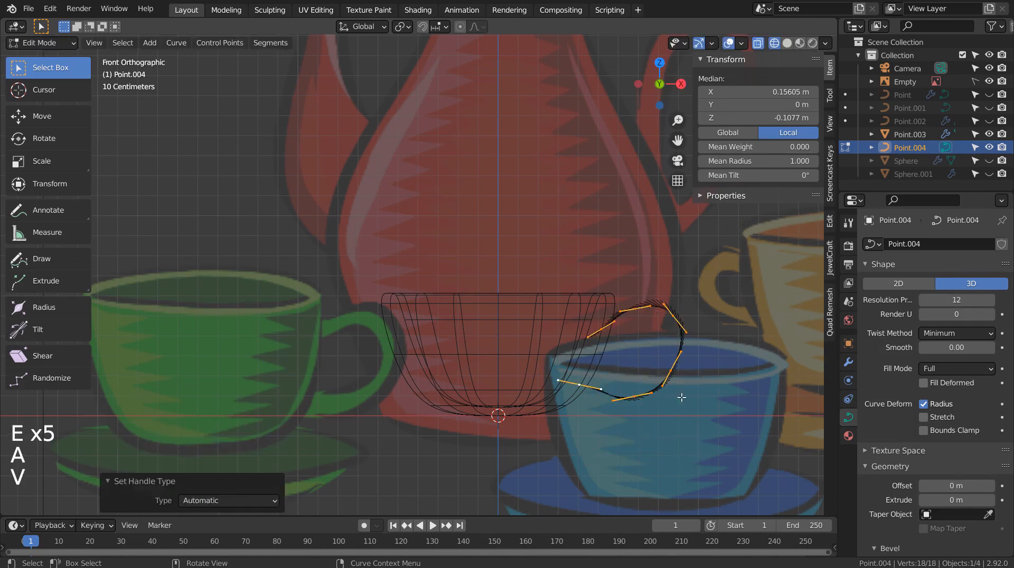
{"action": "key", "text": "Tab"}
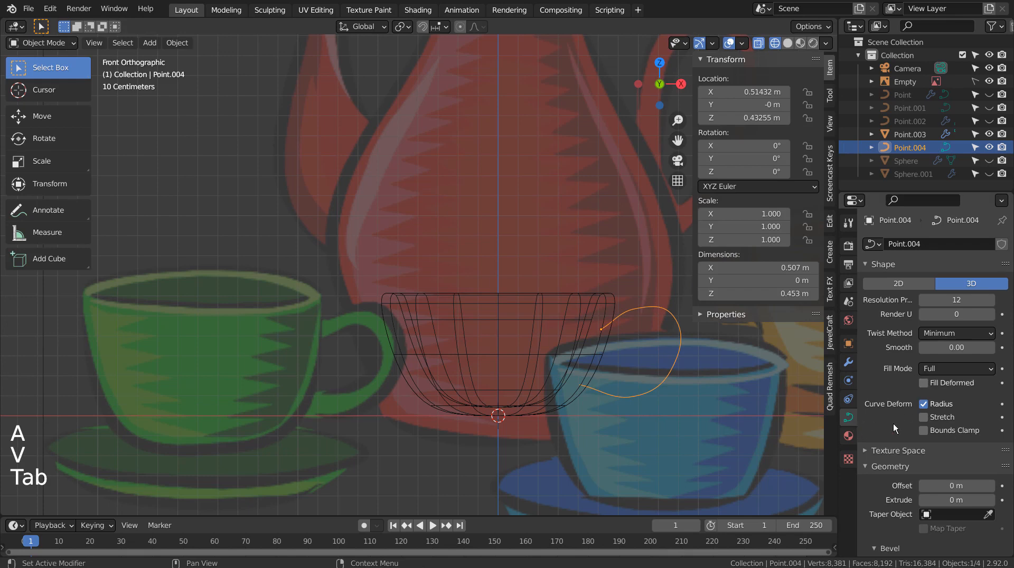
Give the cup handle curve a round bevel with 0.036 m depth, then deselect it and show the cup in solid front view
{"action": "scroll", "coordinate": [951, 501], "scroll_direction": "down", "scroll_amount": 2}
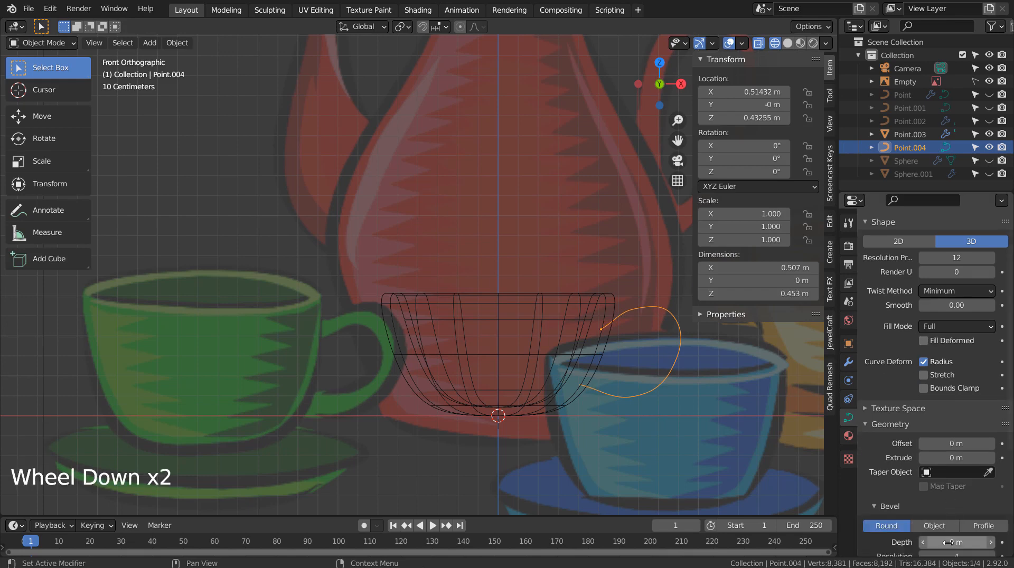
{"action": "mouse_move", "coordinate": [956, 543]}
{"action": "left_mouse_down", "text": "shift"}
{"action": "mouse_move", "coordinate": [977, 542]}
{"action": "mouse_move", "coordinate": [958, 542]}
{"action": "left_mouse_up", "text": "shift"}
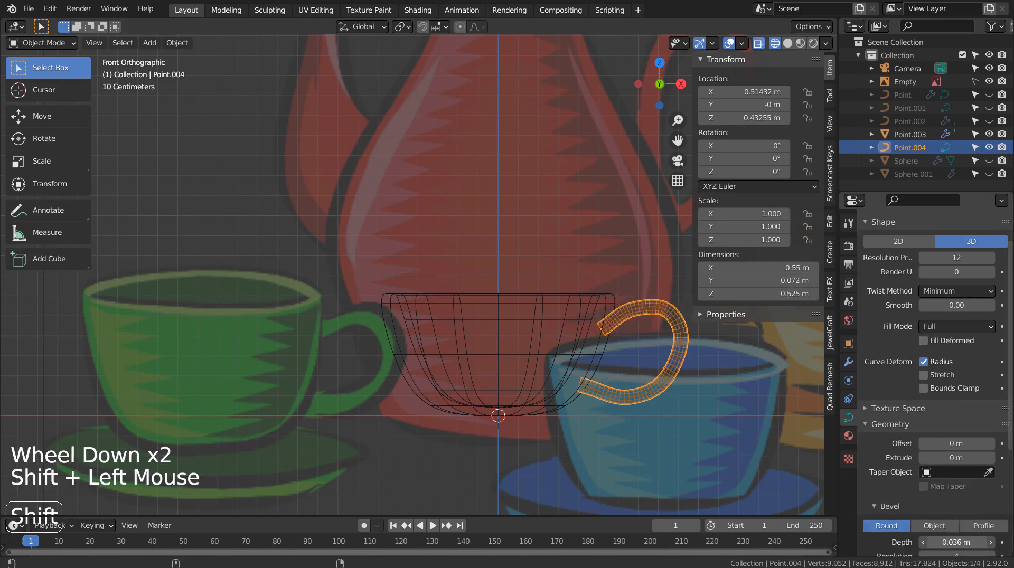
{"action": "key", "text": "shift+z"}
{"action": "left_click", "coordinate": [702, 400]}
{"action": "mouse_move", "coordinate": [702, 400]}
{"action": "middle_mouse_down"}
{"action": "mouse_move", "coordinate": [753, 448]}
{"action": "mouse_move", "coordinate": [762, 474]}
{"action": "mouse_move", "coordinate": [677, 391]}
{"action": "middle_mouse_up"}
{"action": "scroll", "coordinate": [677, 391], "scroll_direction": "down", "scroll_amount": 5}
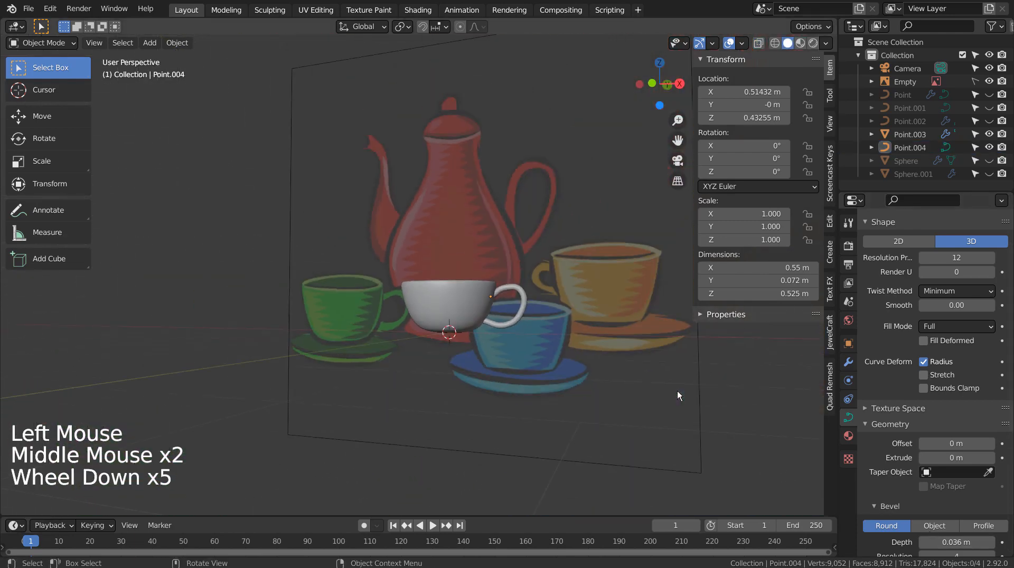
{"action": "key", "text": "KP_1"}
{"action": "scroll", "coordinate": [560, 392], "scroll_direction": "up", "scroll_amount": 1}
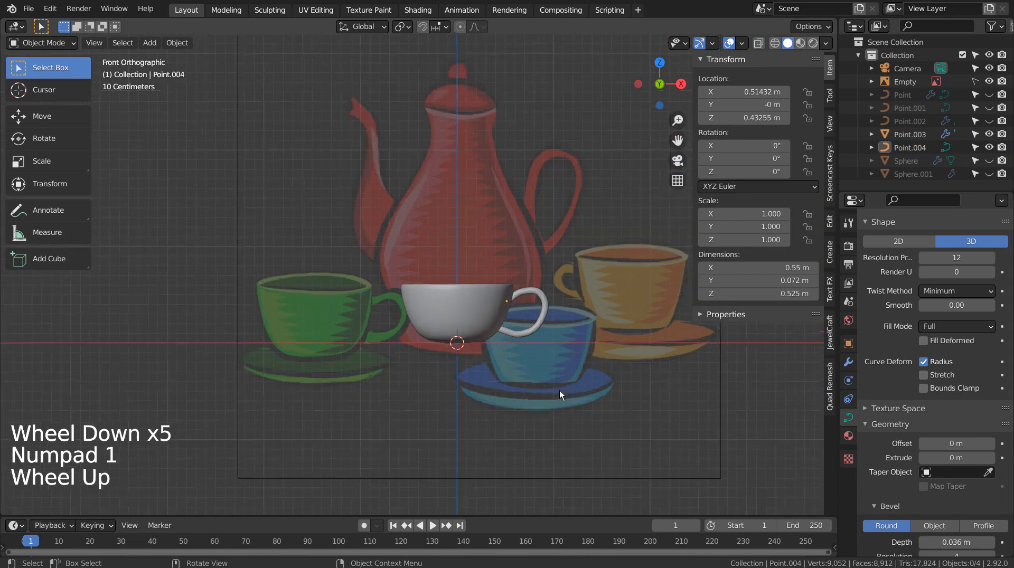
Move the cup handle curve's bottom control point about 0.03 m inward and 0.02 m up, and the lower outer point about 0.034 m inward
{"action": "scroll", "coordinate": [559, 391], "scroll_direction": "up", "scroll_amount": 4}
{"action": "key", "text": "Tab"}
{"action": "left_click", "coordinate": [634, 396]}
{"action": "key", "text": "g"}
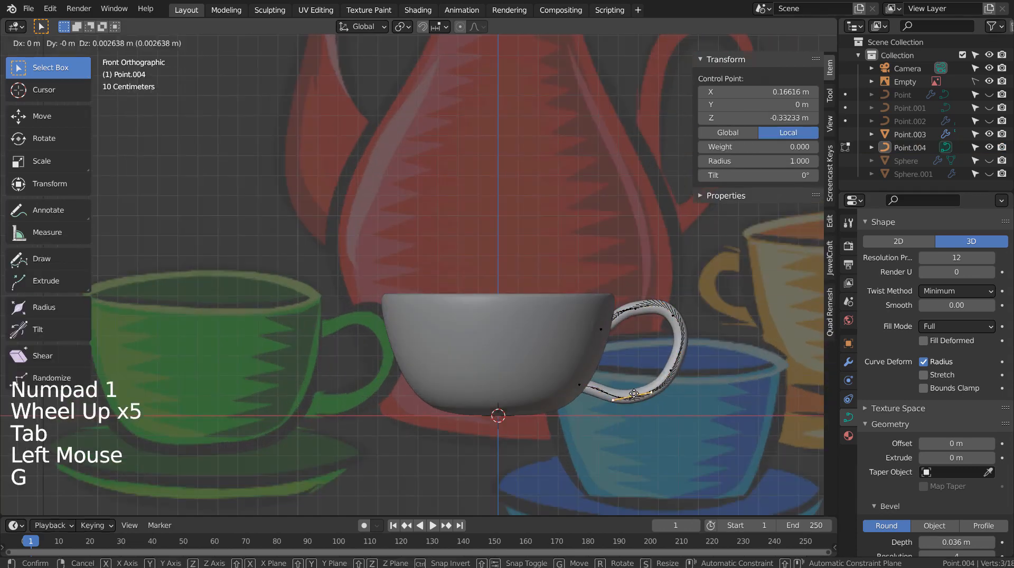
{"action": "left_click", "coordinate": [628, 392]}
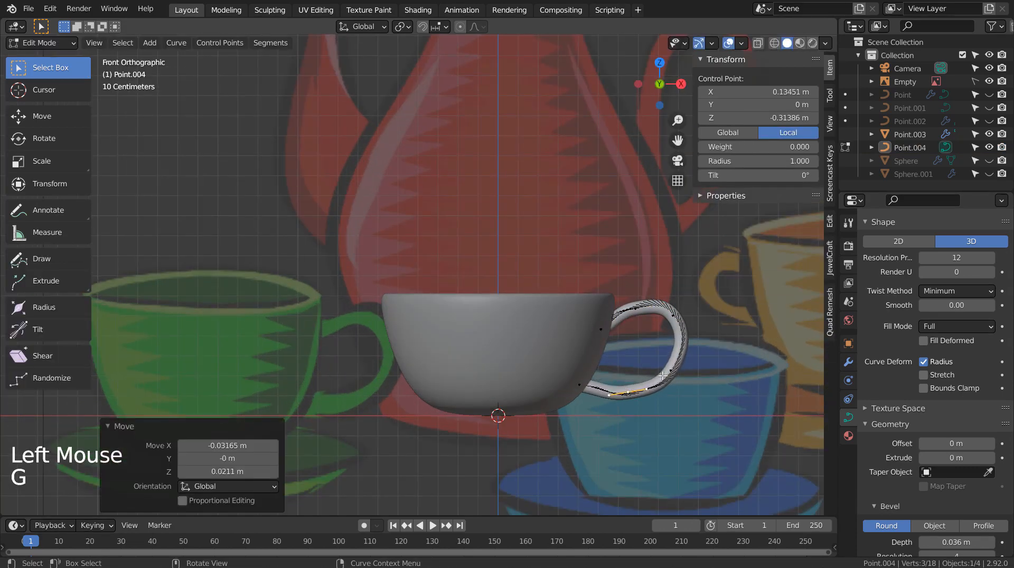
{"action": "left_click", "coordinate": [671, 374]}
{"action": "key", "text": "g"}
{"action": "left_click", "coordinate": [662, 373]}
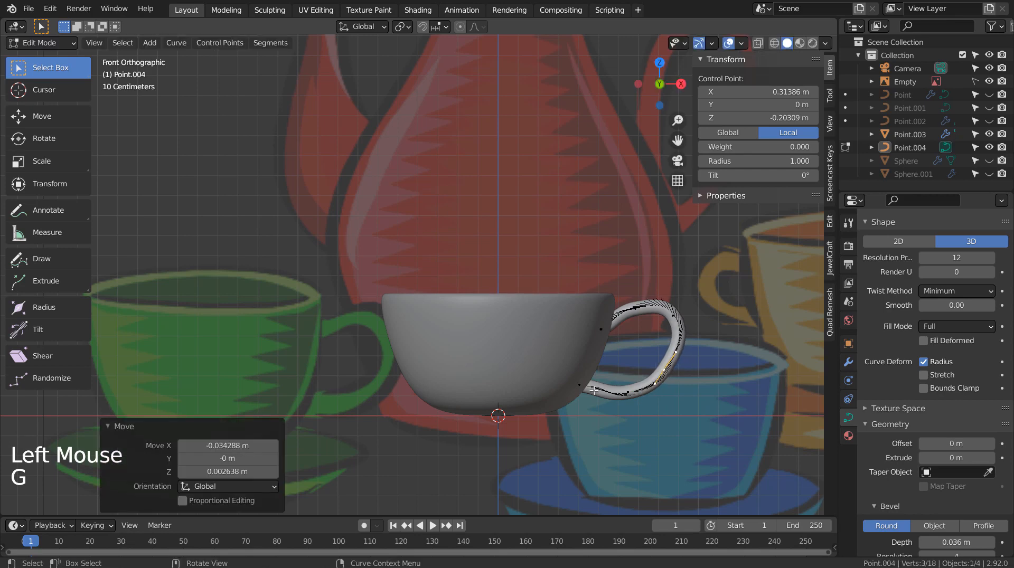
Rotate the handle's lower end point 26.5°, reposition it inside the lower cup wall, and leave Edit Mode
{"action": "left_click", "coordinate": [614, 390]}
{"action": "key", "text": "g"}
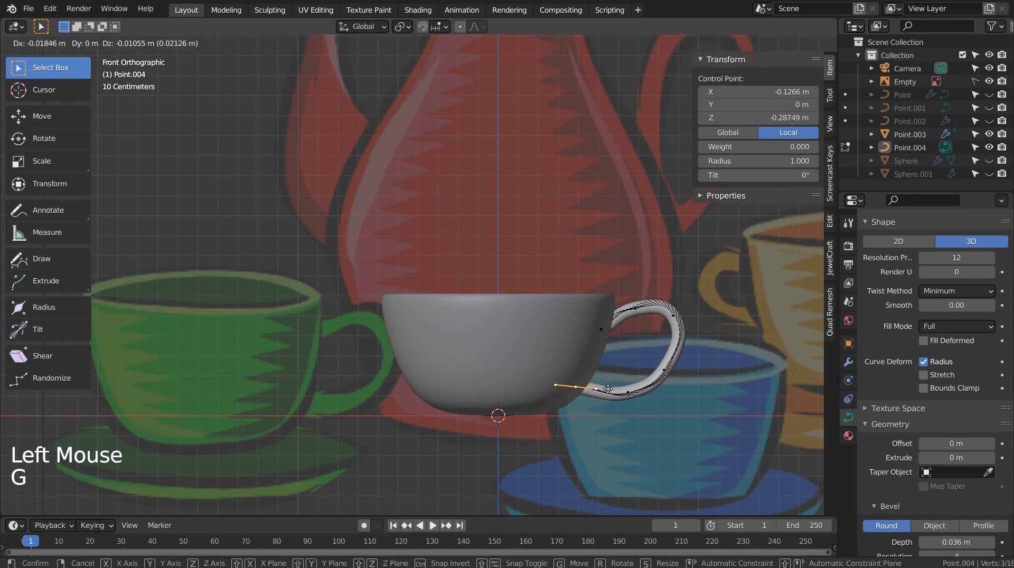
{"action": "left_click", "coordinate": [614, 382]}
{"action": "key", "text": "r"}
{"action": "key", "text": "g"}
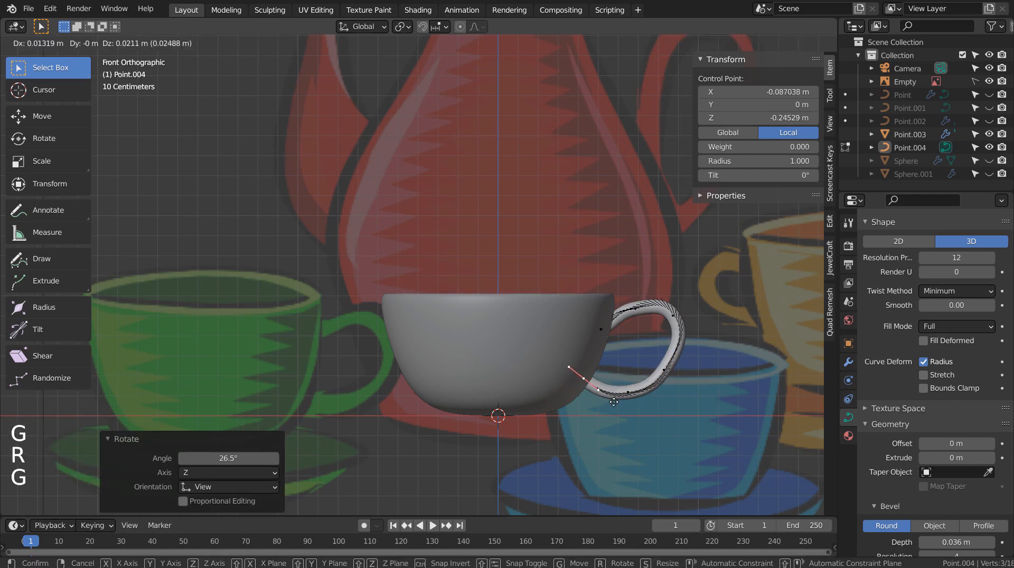
{"action": "left_click", "coordinate": [615, 402]}
{"action": "key", "text": "Tab"}
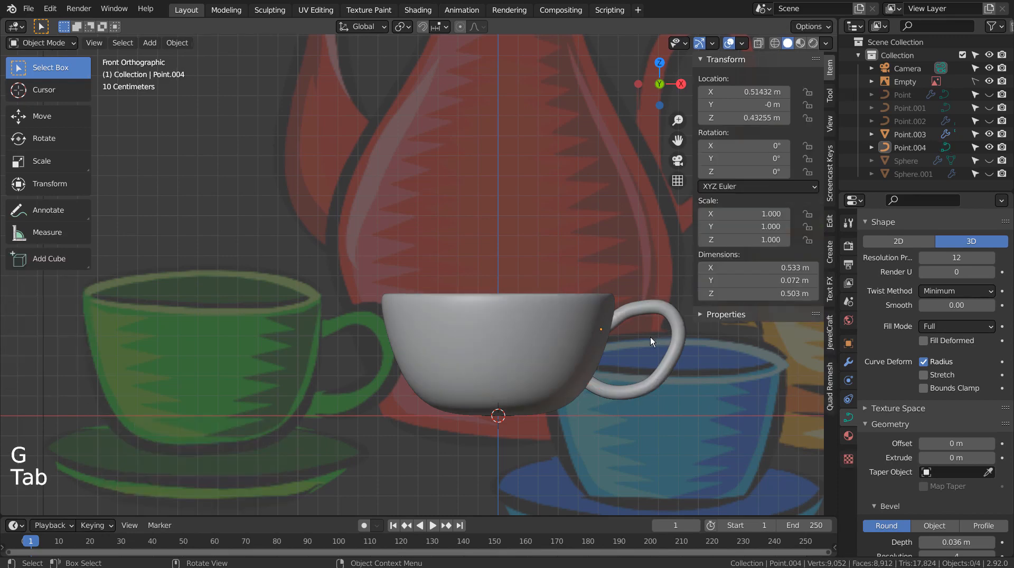
{"action": "mouse_move", "coordinate": [650, 337]}
{"action": "middle_mouse_down"}
{"action": "mouse_move", "coordinate": [640, 405]}
{"action": "mouse_move", "coordinate": [645, 350]}
{"action": "middle_mouse_up"}
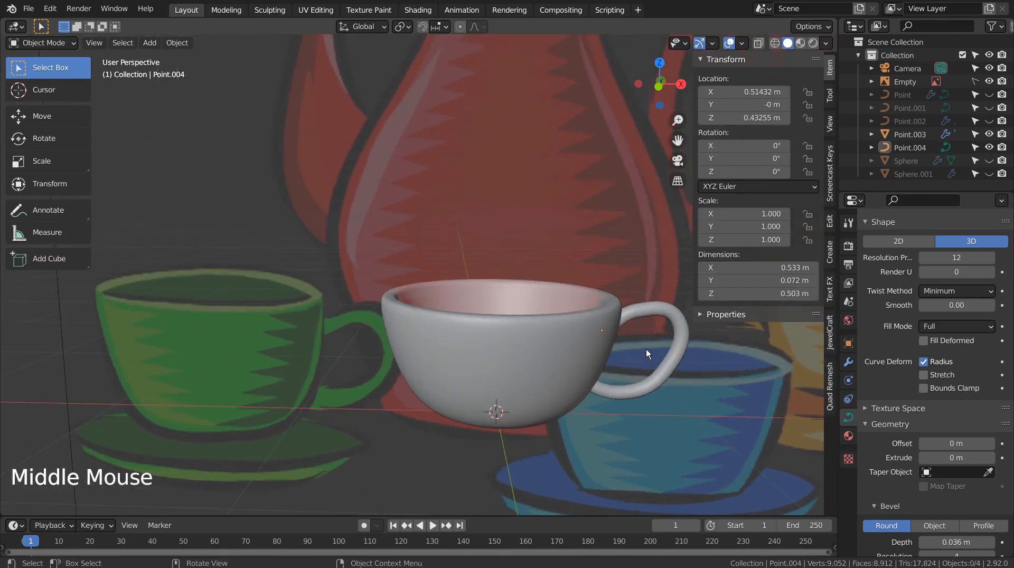
In front view, add a 32-vertex mesh circle at the origin and scale it uniformly to about 0.288
{"action": "key", "text": "KP_1"}
{"action": "left_click", "coordinate": [673, 406]}
{"action": "key", "text": "shift+a"}
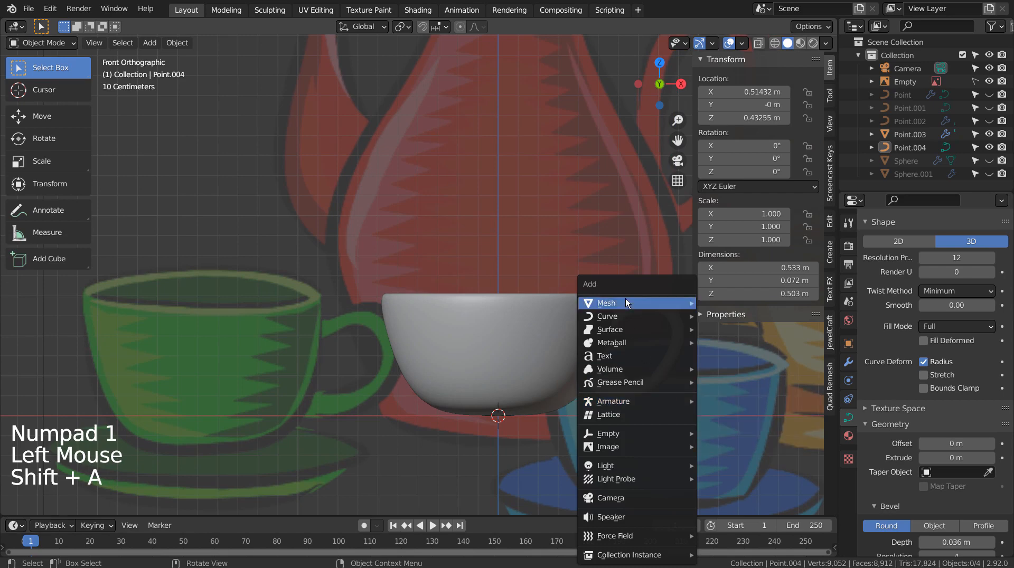
{"action": "mouse_move", "coordinate": [625, 300]}
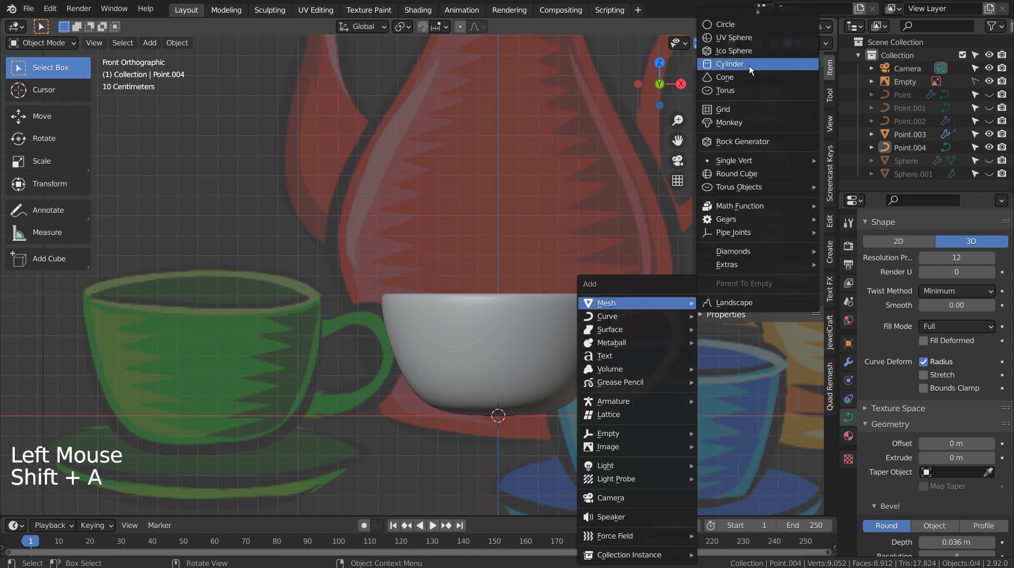
{"action": "left_click", "coordinate": [749, 25]}
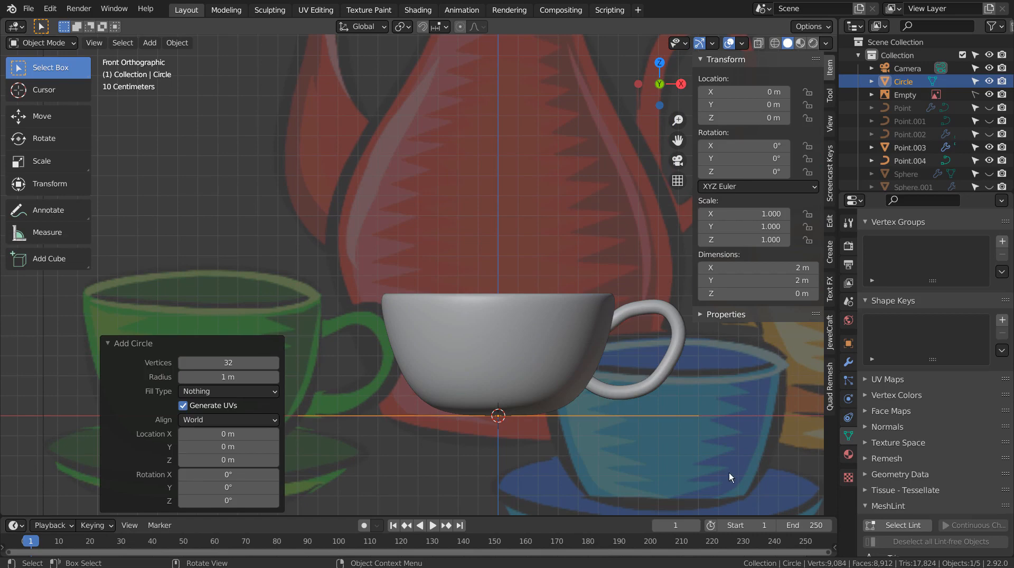
{"action": "key", "text": "s"}
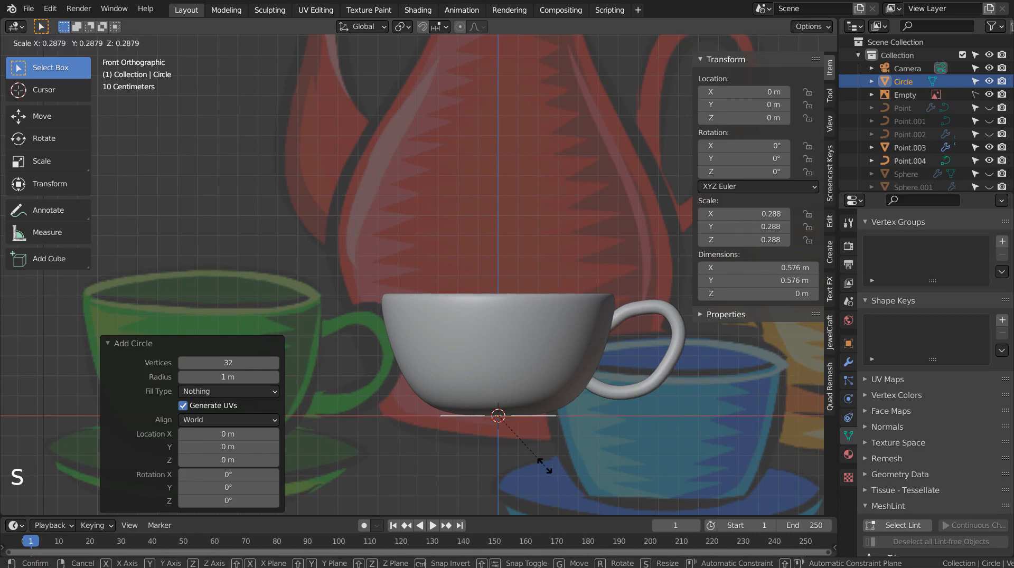
{"action": "left_click", "coordinate": [544, 466]}
Duplicate the circle, enlarge the copy to about 1.82 m across and place it at about Z 0.061 m as the saucer rim
{"action": "key", "text": "shift+d"}
{"action": "key", "text": "z"}
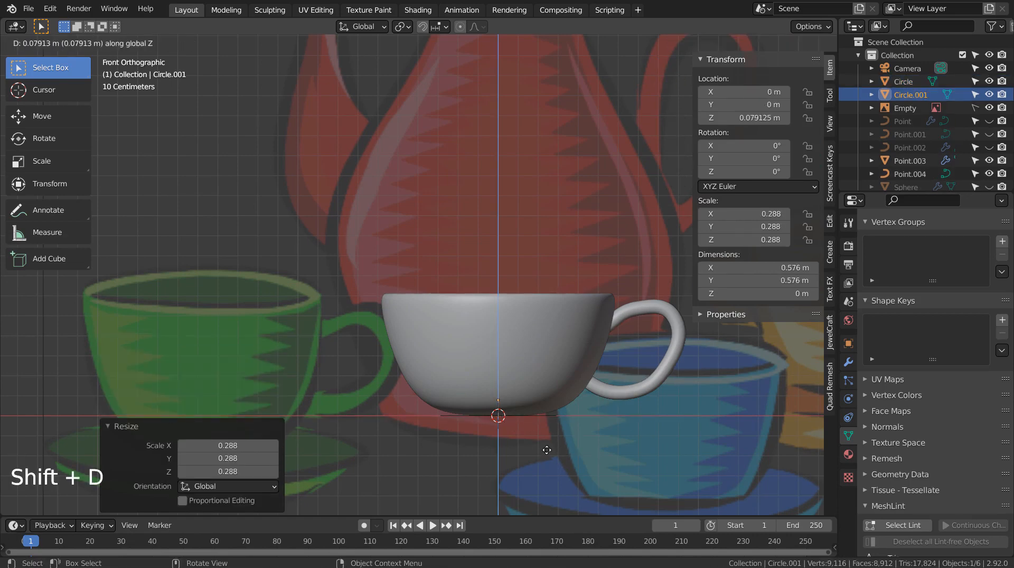
{"action": "left_click", "coordinate": [546, 439]}
{"action": "key", "text": "s"}
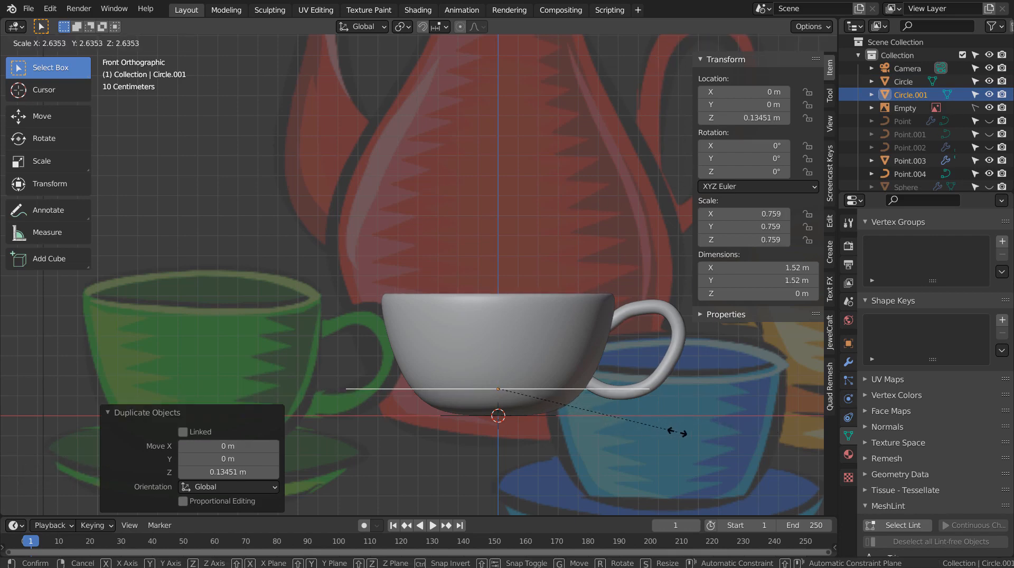
{"action": "left_click", "coordinate": [717, 431]}
{"action": "key", "text": "g"}
{"action": "key", "text": "z"}
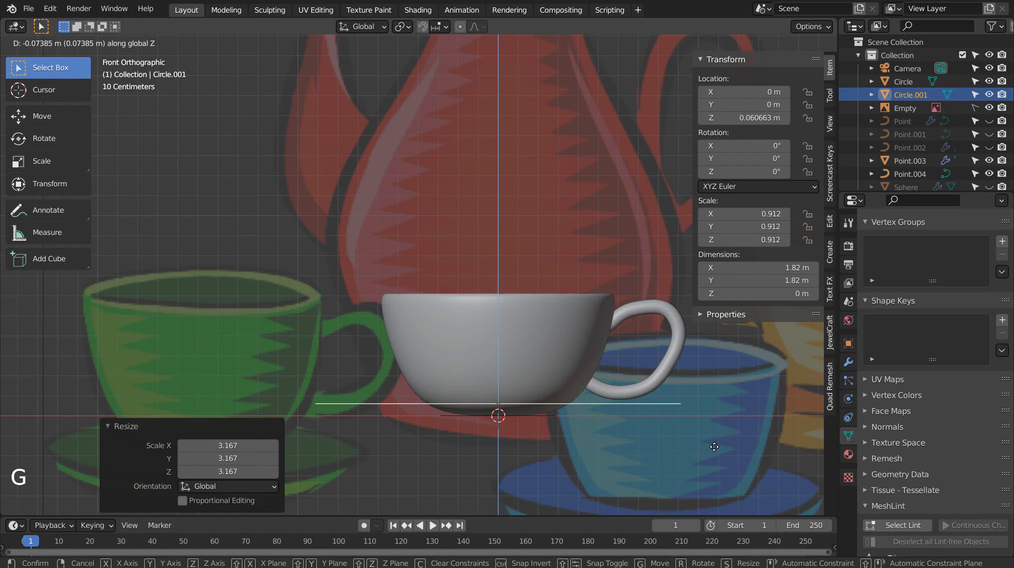
{"action": "left_click", "coordinate": [714, 447]}
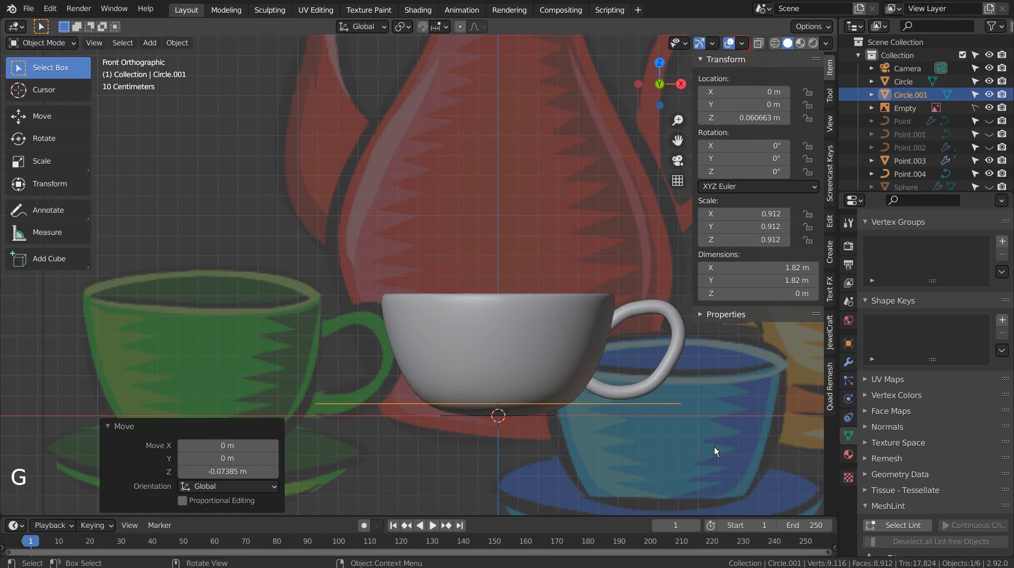
Select the small base circle and the large rim circle and join them into one object
{"action": "key", "text": "Tab"}
{"action": "key", "text": "Tab"}
{"action": "left_click", "coordinate": [538, 415]}
{"action": "left_click", "coordinate": [581, 403], "text": "shift"}
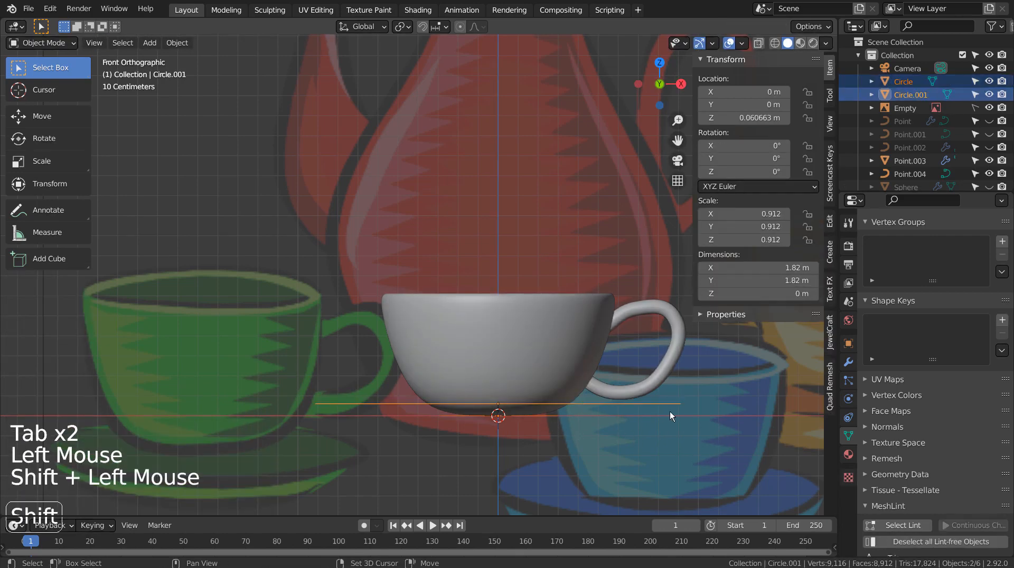
{"action": "middle_click_drag", "start_coordinate": [670, 413], "coordinate": [659, 430]}
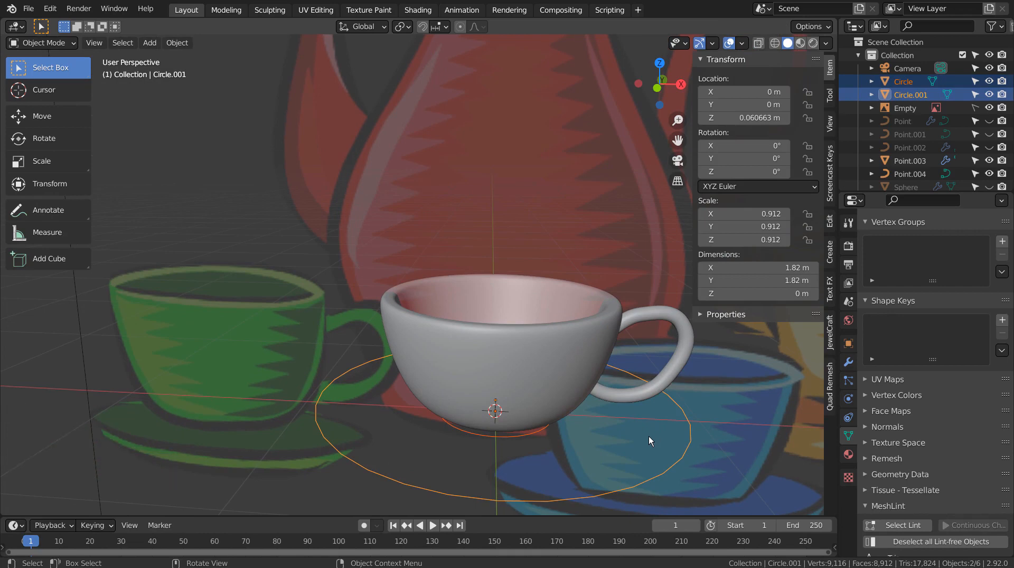
{"action": "key", "text": "Tab"}
{"action": "key", "text": "Tab"}
{"action": "key", "text": "ctrl+j"}
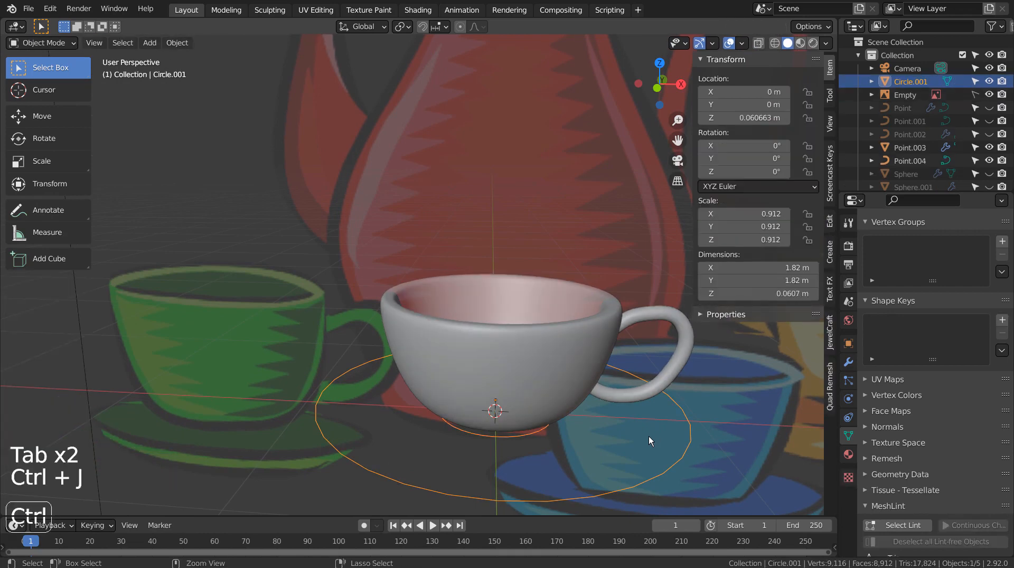
Bridge the two circular edge loops into the saucer surface and leave Edit Mode
{"action": "key", "text": "Tab"}
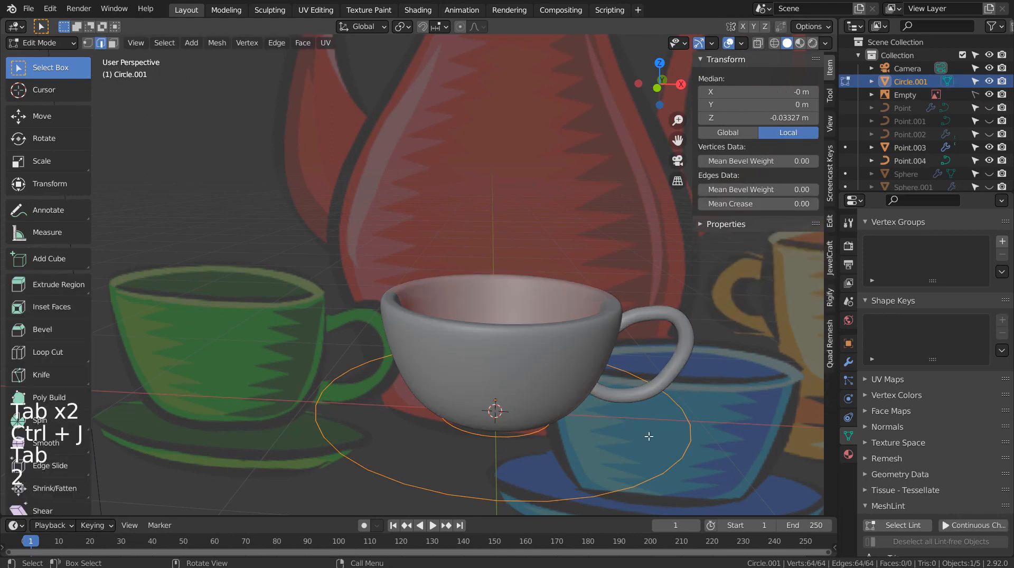
{"action": "key", "text": "2"}
{"action": "key", "text": "ctrl+e"}
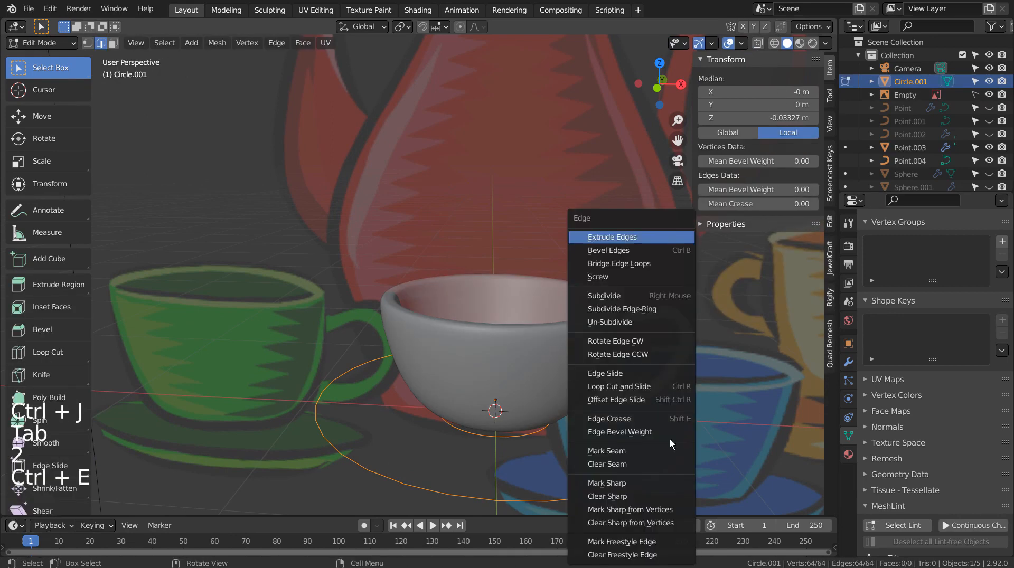
{"action": "left_click", "coordinate": [665, 264]}
{"action": "key", "text": "Tab"}
{"action": "middle_click_drag", "start_coordinate": [673, 440], "coordinate": [671, 355]}
{"action": "key", "text": "Tab"}
{"action": "key", "text": "Tab"}
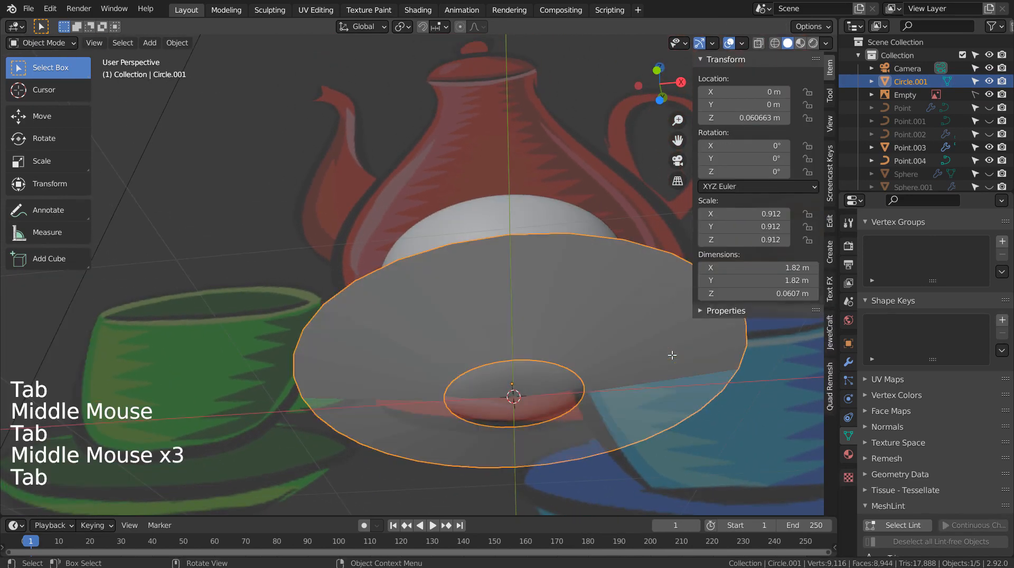
Add a Solidify modifier to the saucer with its default 0.01 m thickness
{"action": "left_click", "coordinate": [849, 364]}
{"action": "left_click", "coordinate": [911, 244]}
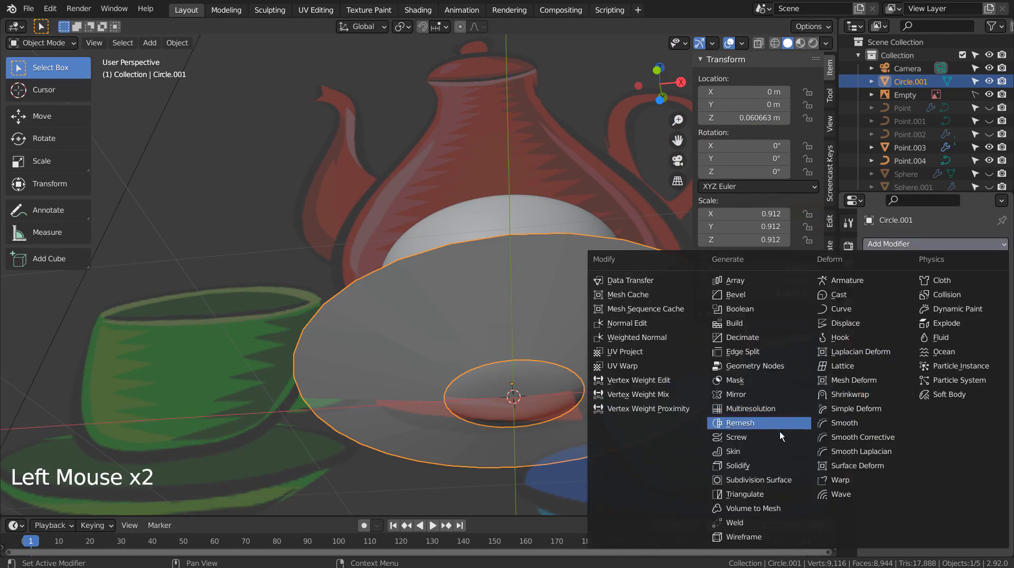
{"action": "left_click", "coordinate": [765, 464]}
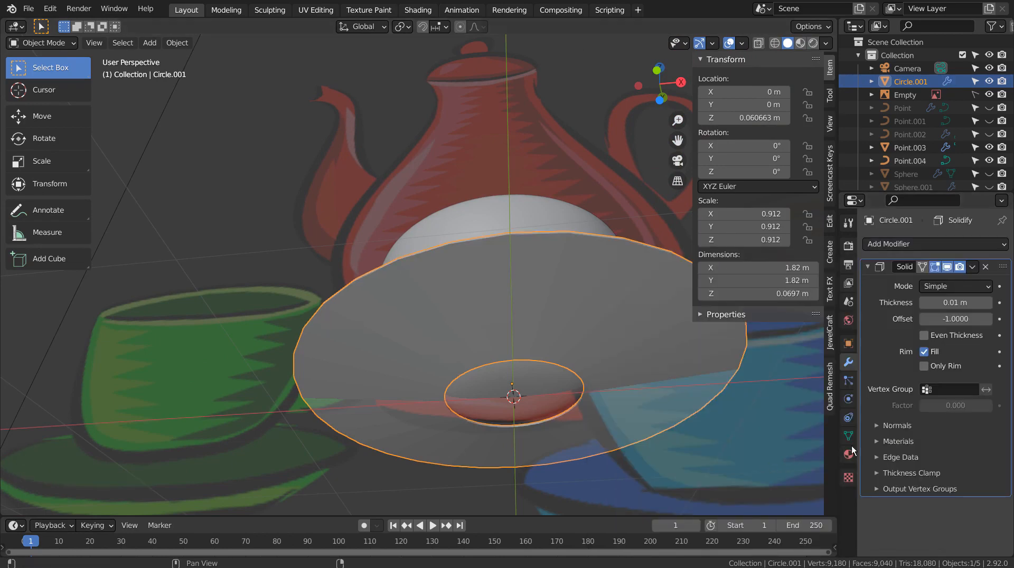
{"action": "mouse_move", "coordinate": [950, 303]}
{"action": "left_mouse_down"}
{"action": "mouse_move", "coordinate": [972, 303]}
{"action": "mouse_move", "coordinate": [938, 303]}
{"action": "left_mouse_up"}
{"action": "middle_click_drag", "start_coordinate": [703, 409], "coordinate": [715, 470]}
{"action": "key", "text": "ctrl+z"}
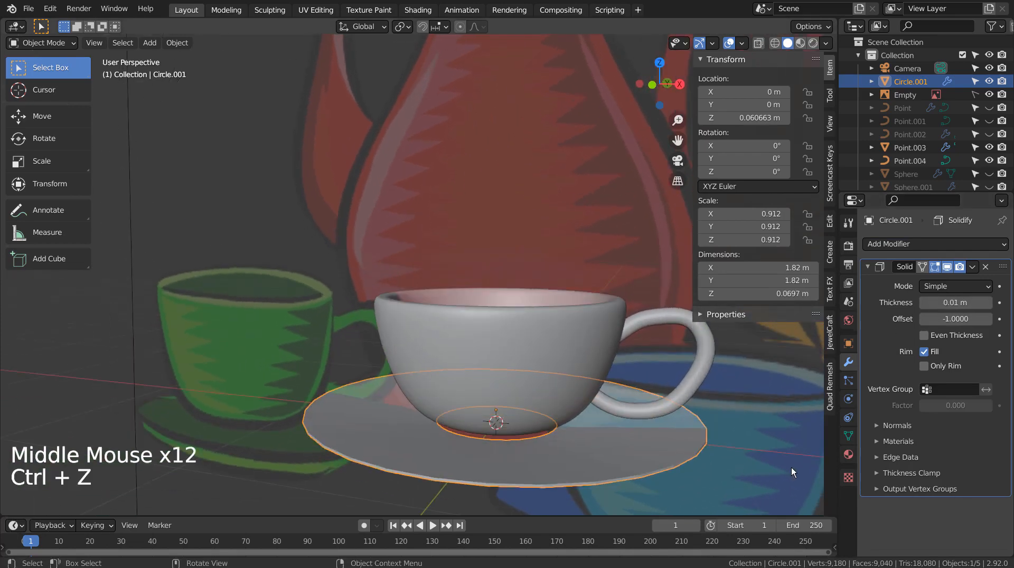
Fill the hole in the saucer's centre with a face across its inner edge loop and leave Edit Mode
{"action": "middle_click_drag", "start_coordinate": [626, 467], "coordinate": [573, 390]}
{"action": "key", "text": "Tab"}
{"action": "key", "text": "2"}
{"action": "key", "text": "Tab"}
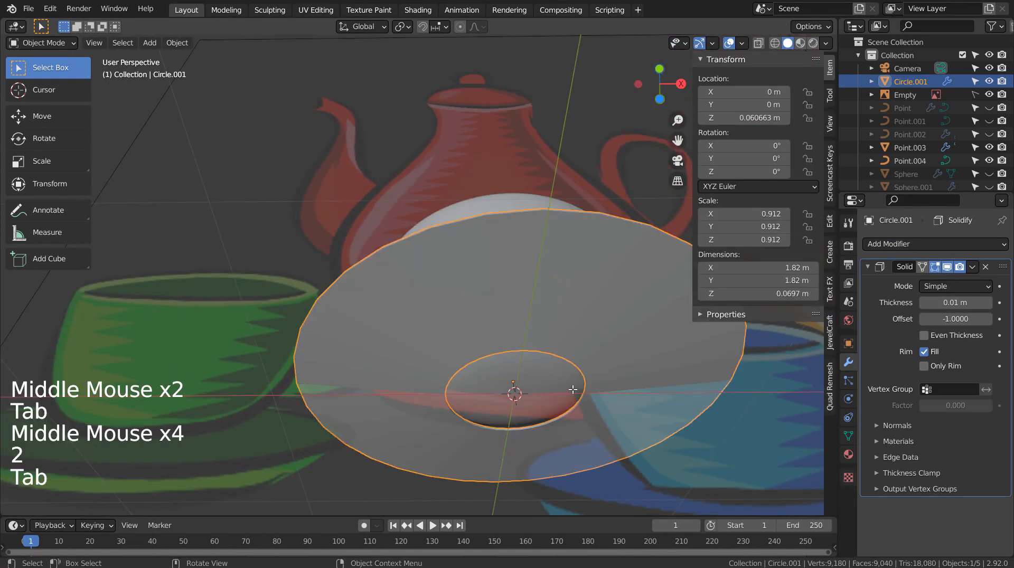
{"action": "key", "text": "Tab"}
{"action": "key", "text": "2"}
{"action": "key", "text": "1"}
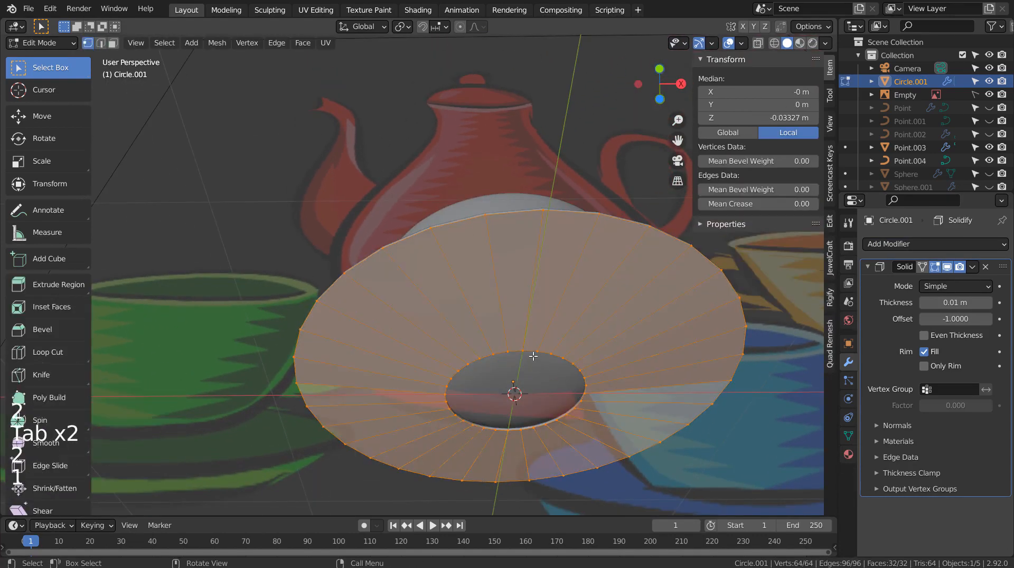
{"action": "key", "text": "2"}
{"action": "left_click", "coordinate": [531, 352], "text": "alt"}
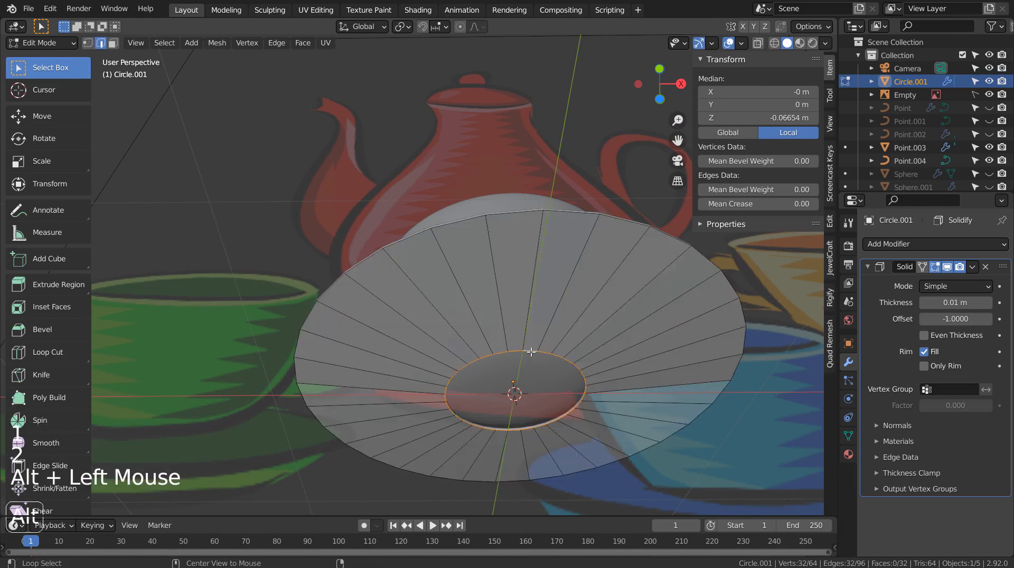
{"action": "key", "text": "f"}
{"action": "middle_click_drag", "start_coordinate": [688, 384], "coordinate": [607, 478]}
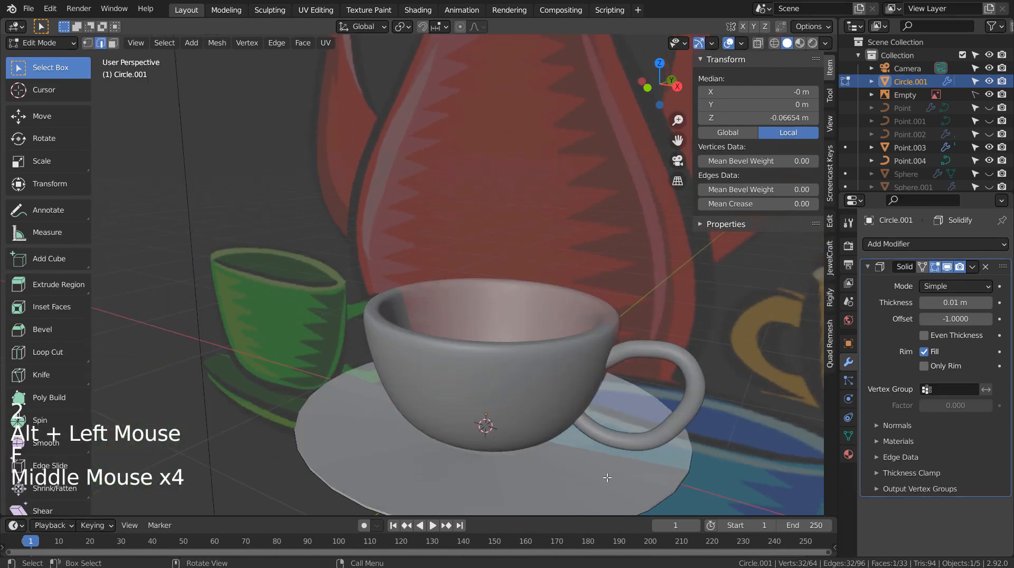
{"action": "key", "text": "Tab"}
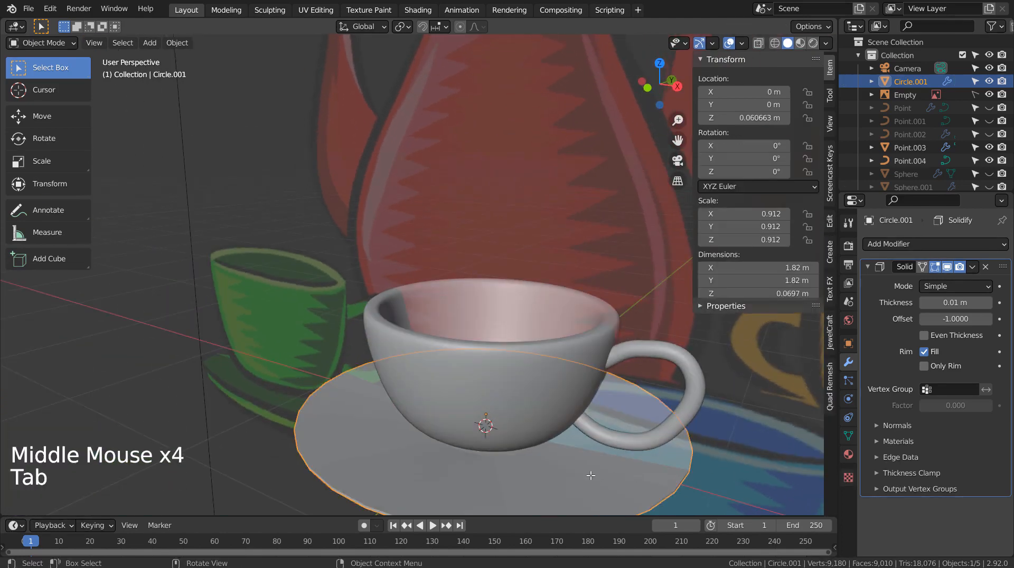
Select the cup handle and cup together with the saucer and show them in front view
{"action": "scroll", "coordinate": [590, 475], "scroll_direction": "down", "scroll_amount": 2}
{"action": "middle_click_drag", "start_coordinate": [591, 476], "coordinate": [644, 435]}
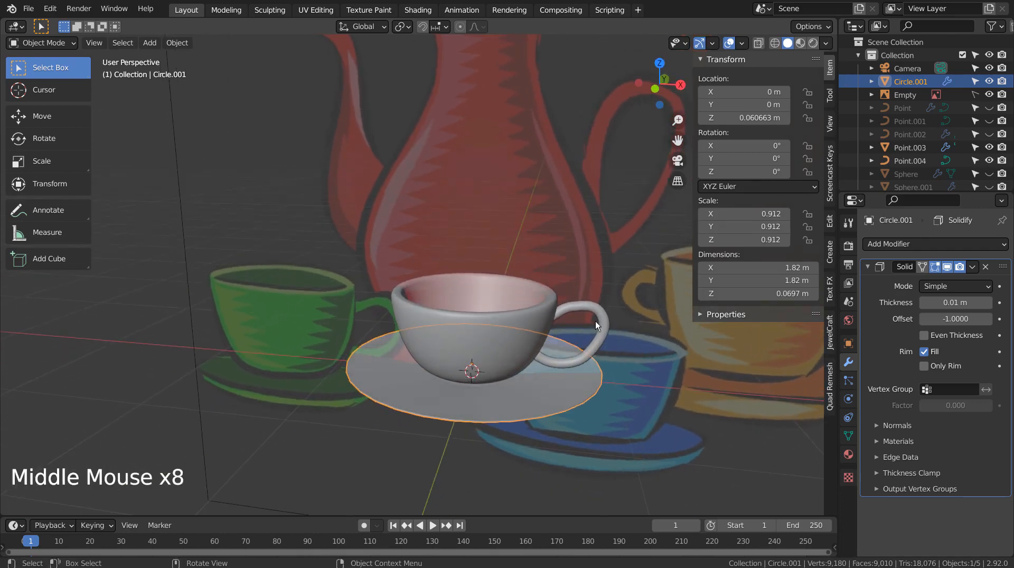
{"action": "scroll", "coordinate": [534, 312], "scroll_direction": "down", "scroll_amount": 3}
{"action": "left_click", "coordinate": [519, 298], "text": "shift"}
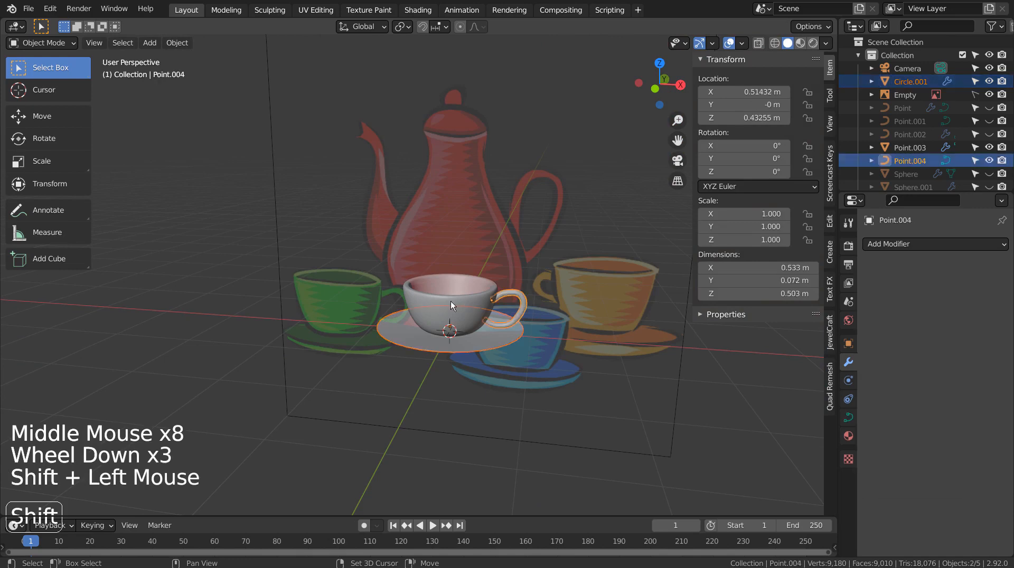
{"action": "left_click", "coordinate": [451, 301], "text": "shift"}
{"action": "key", "text": "KP_1"}
{"action": "key", "text": "h"}
{"action": "key", "text": "x"}
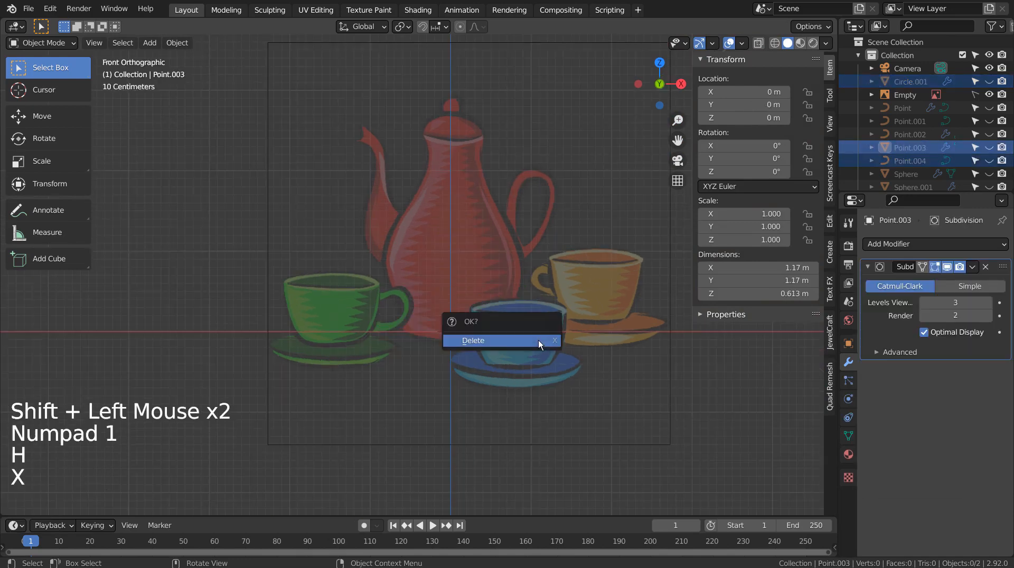
{"action": "key", "text": "ctrl+z"}
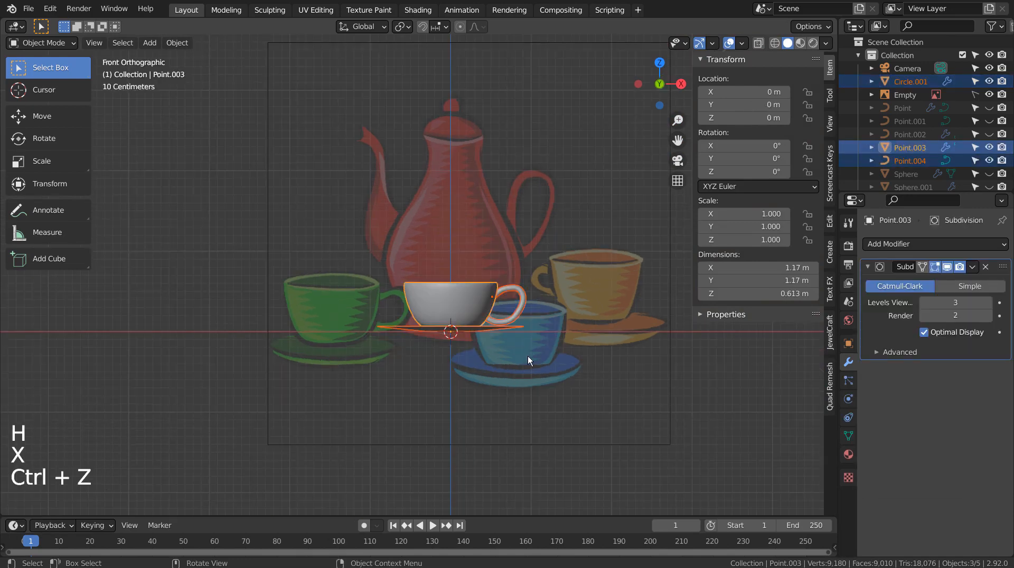
Move the selected cup, handle and saucer about -1.752 m along the X axis
{"action": "key", "text": "g"}
{"action": "key", "text": "x"}
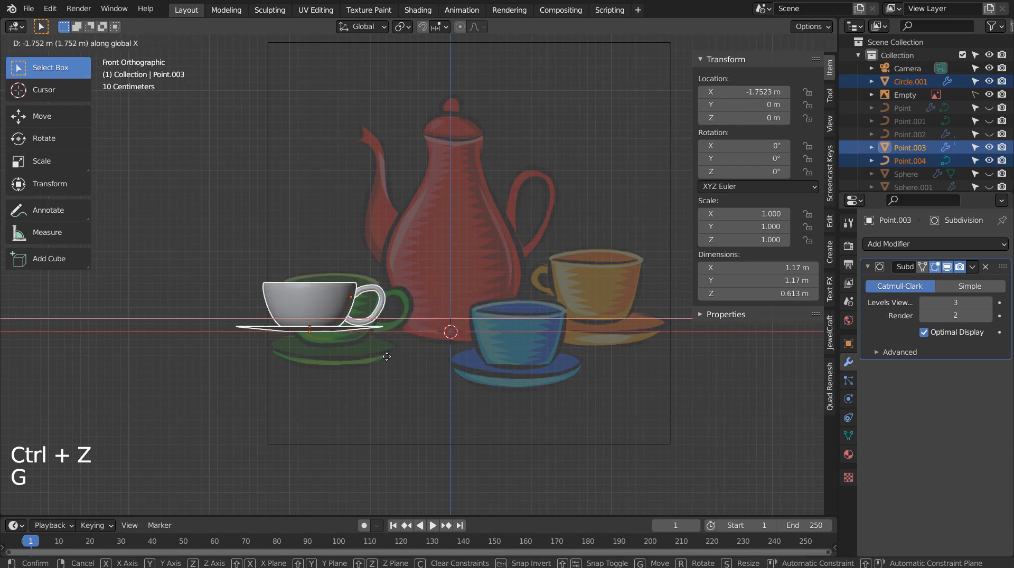
{"action": "left_click", "coordinate": [387, 357]}
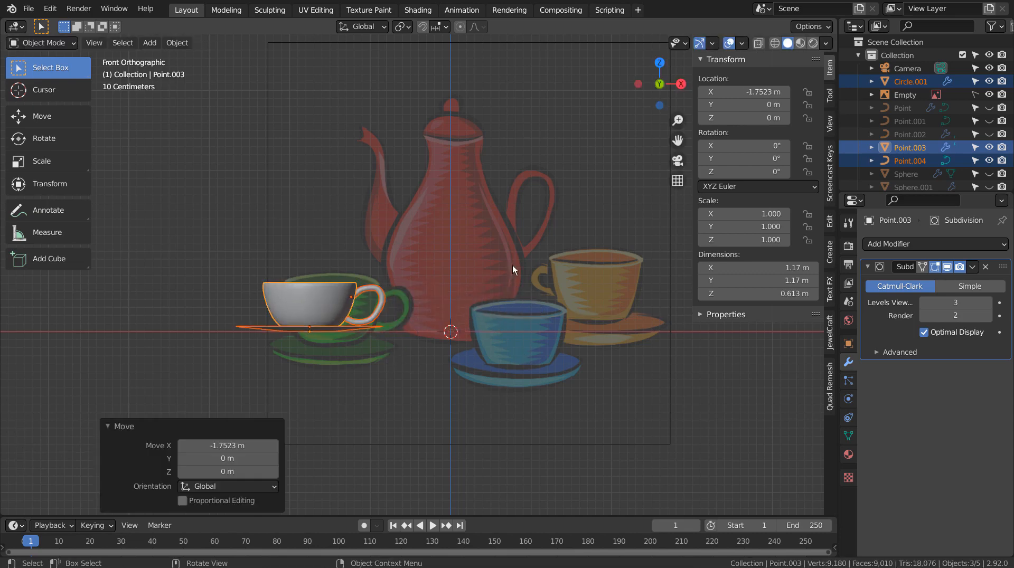
Unhide all the hidden coffee pot parts and clear the selection
{"action": "key", "text": "alt+h"}
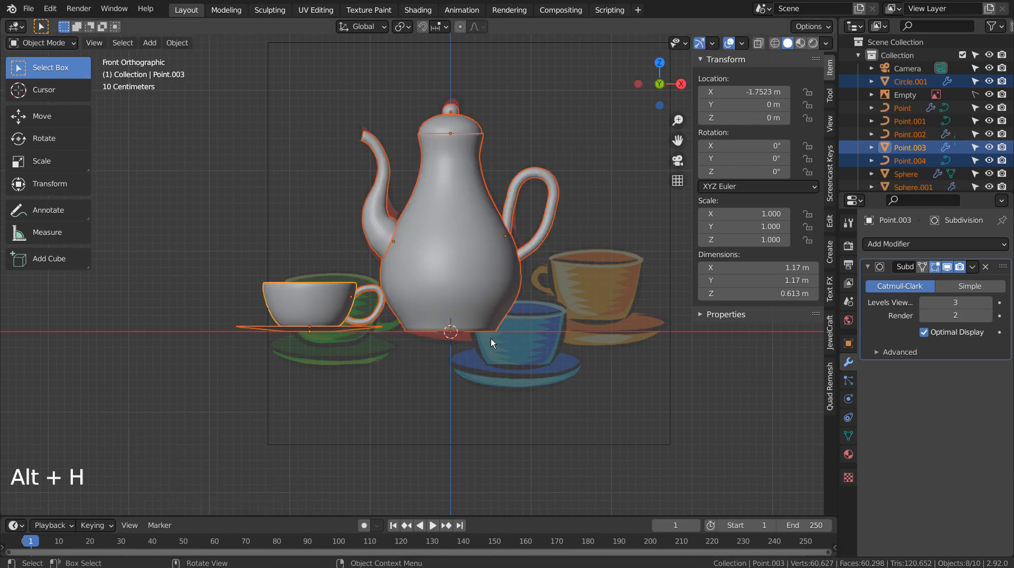
{"action": "key", "text": "g"}
{"action": "left_click", "coordinate": [490, 367]}
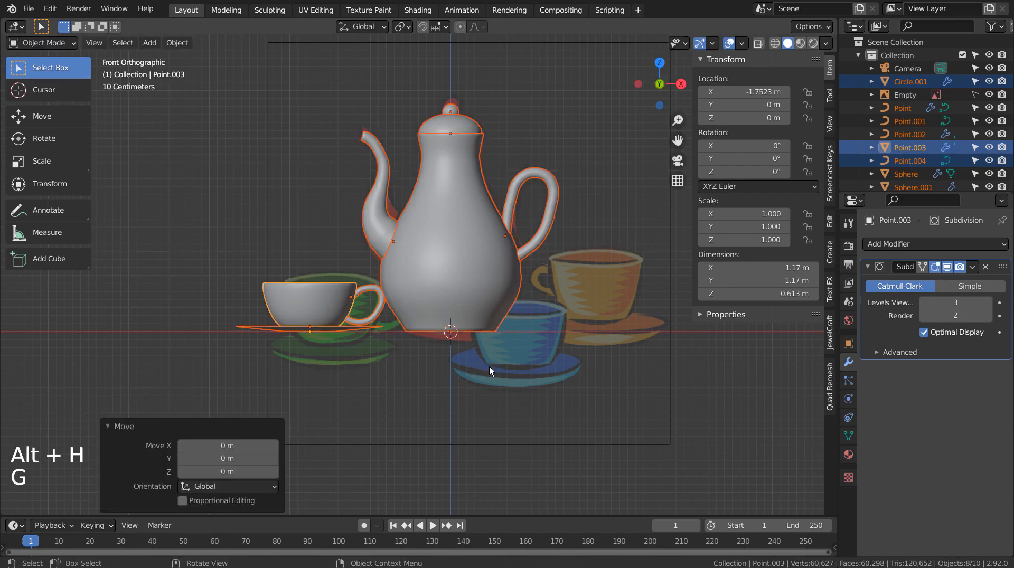
{"action": "key", "text": "shift"}
{"action": "left_click", "coordinate": [352, 355]}
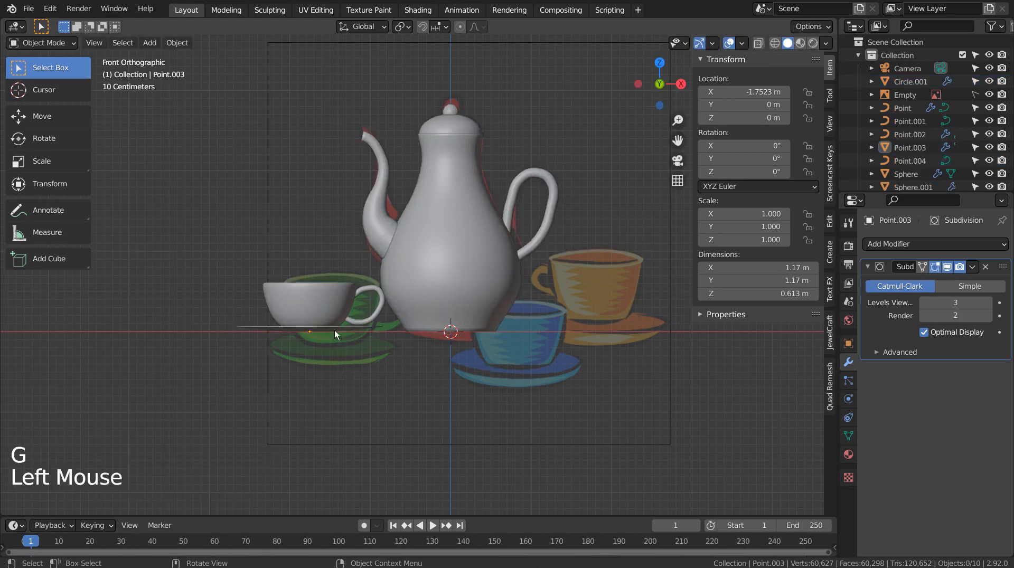
Select the cup, its handle and the saucer together and move them about -0.079 m along the X axis
{"action": "key", "text": "b"}
{"action": "left_click_drag", "start_coordinate": [319, 314], "coordinate": [367, 365]}
{"action": "key", "text": "g"}
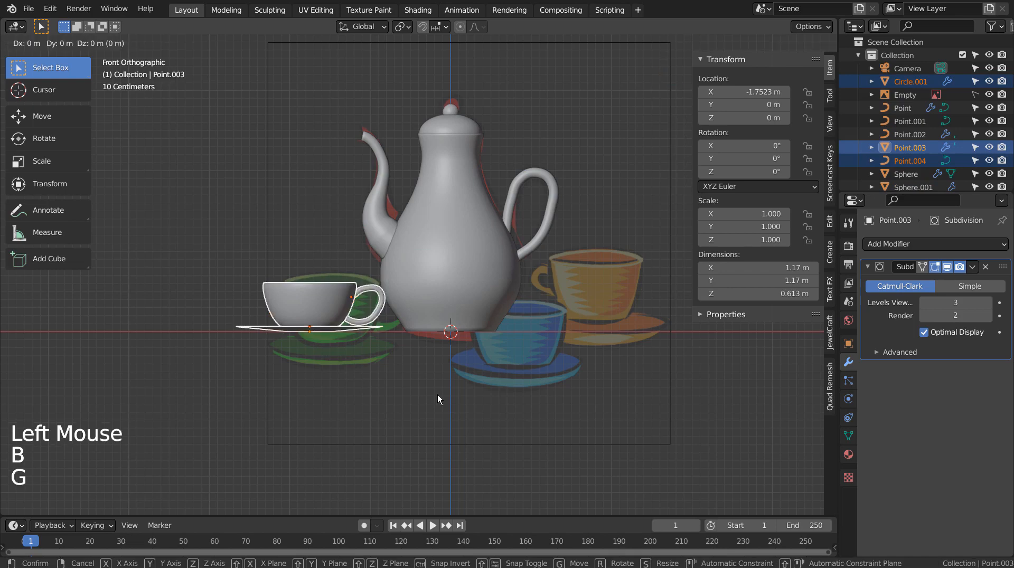
{"action": "left_click", "coordinate": [431, 393]}
{"action": "key", "text": "shift+d"}
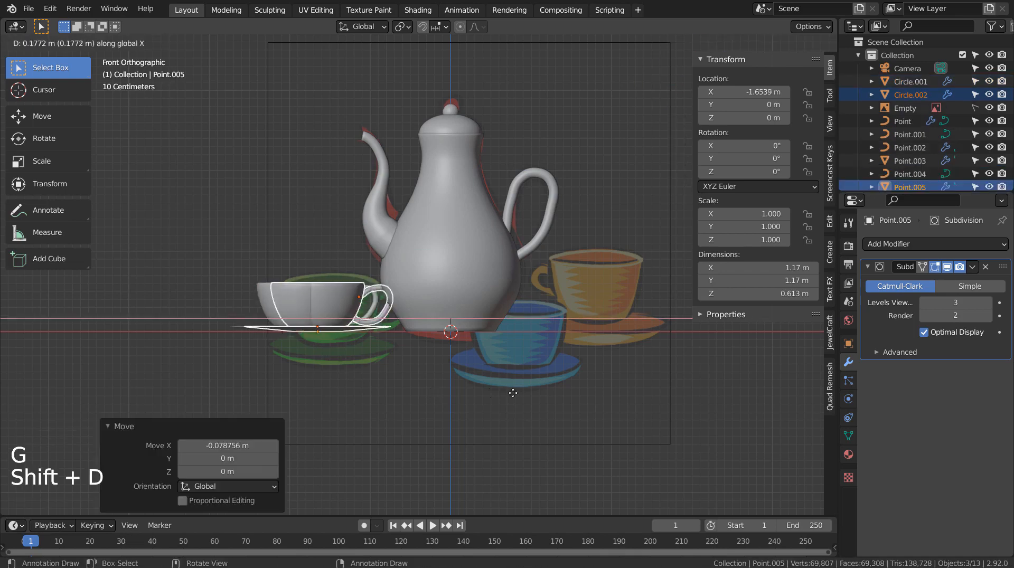
{"action": "left_click", "coordinate": [631, 390]}
{"action": "key", "text": "ctrl+z"}
Give the coffee pot body a new material with a pure white base color (value 1.000) and a roughness of 0.112
{"action": "left_click", "coordinate": [470, 230]}
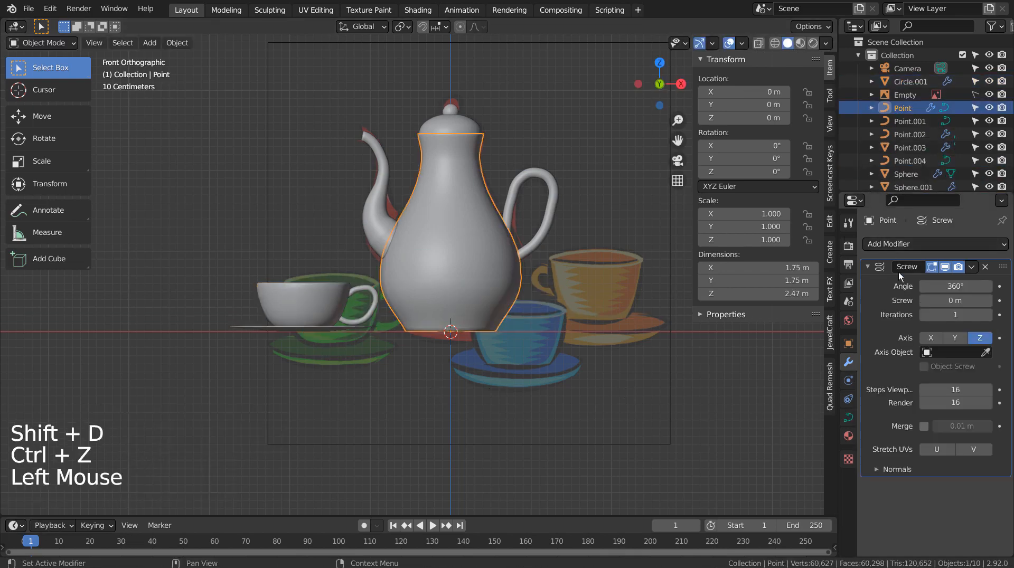
{"action": "left_click", "coordinate": [849, 434]}
{"action": "left_click", "coordinate": [911, 287]}
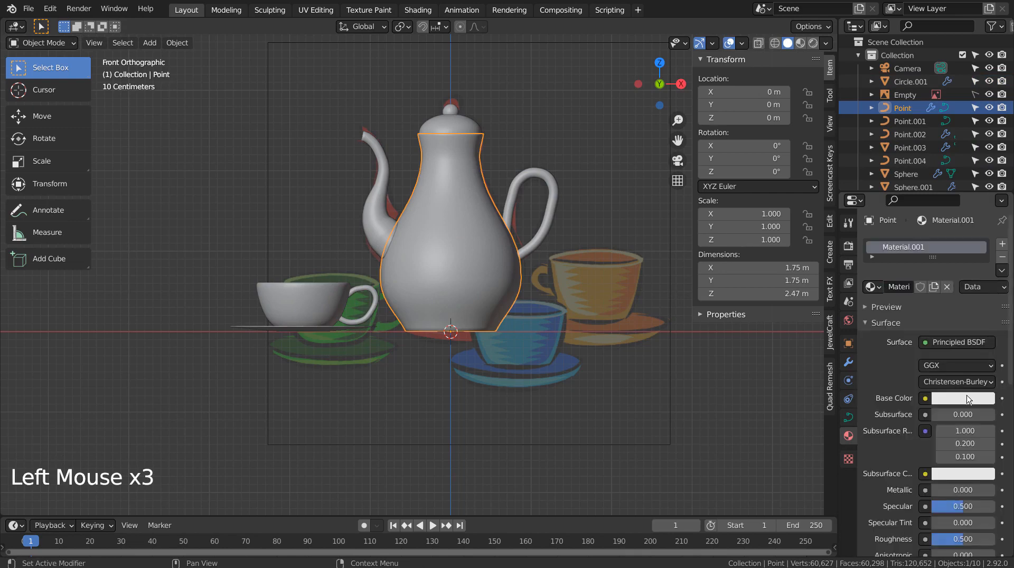
{"action": "left_click", "coordinate": [964, 404]}
{"action": "left_click", "coordinate": [985, 217]}
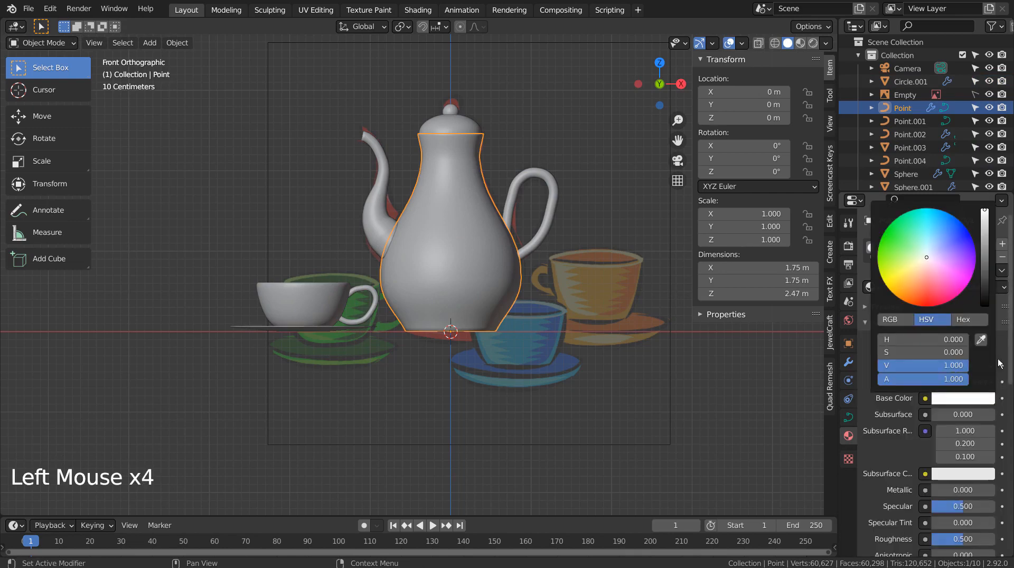
{"action": "left_click_drag", "start_coordinate": [963, 539], "coordinate": [936, 539]}
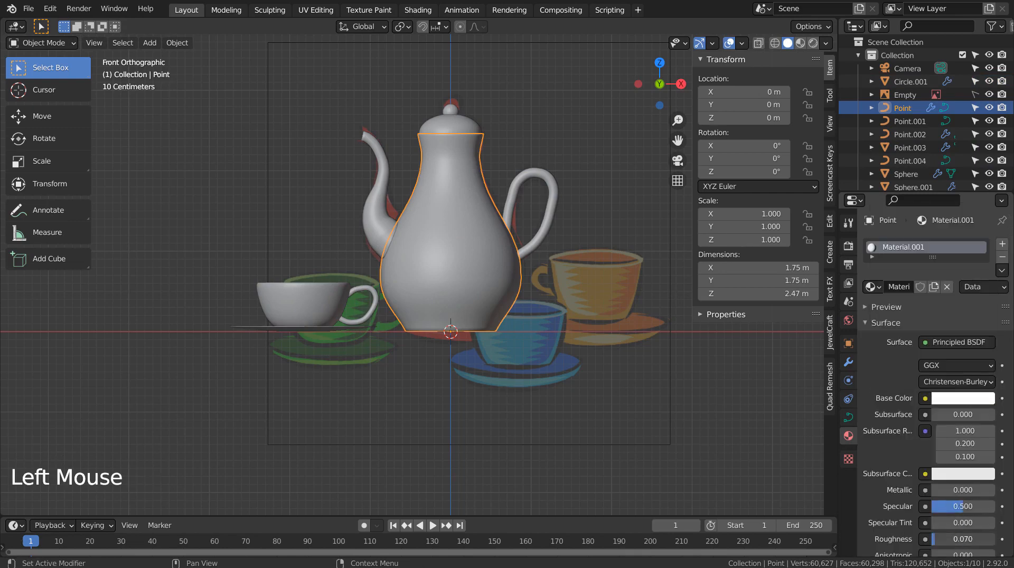
Copy the pot body's material to the pot's handle, knob, lid and spout
{"action": "left_click", "coordinate": [559, 198]}
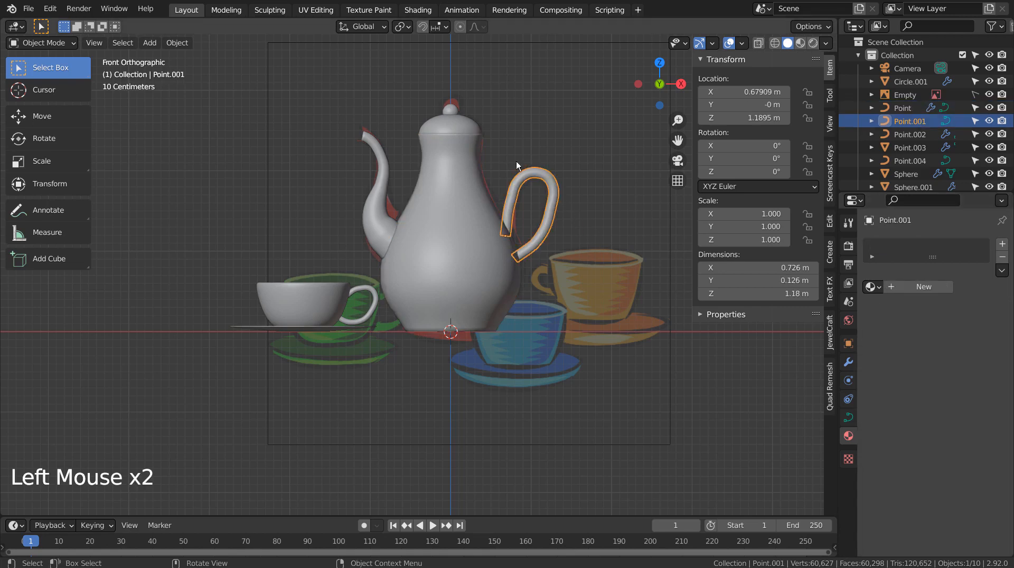
{"action": "left_click", "coordinate": [445, 113], "text": "shift"}
{"action": "left_click", "coordinate": [423, 132], "text": "shift"}
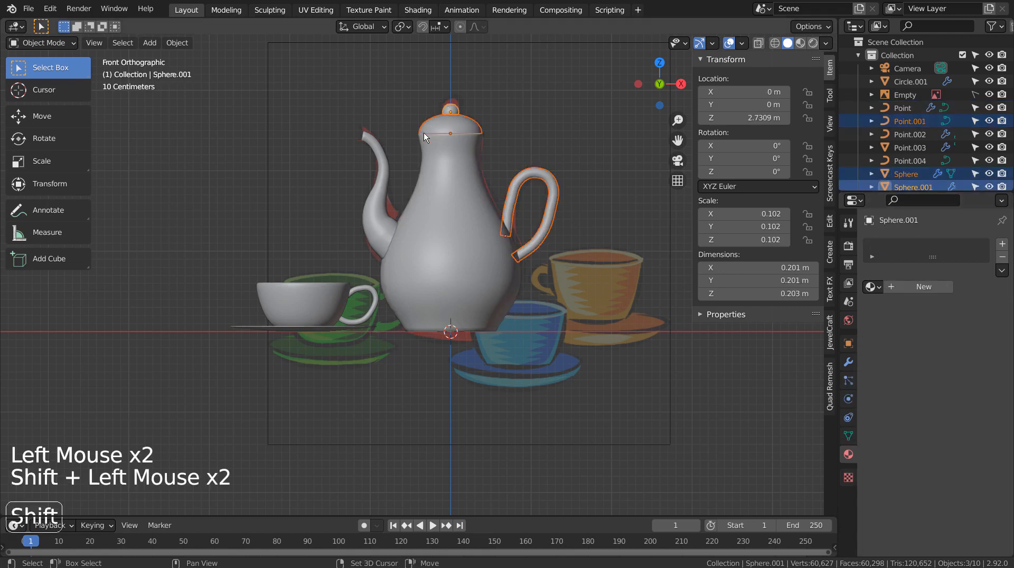
{"action": "left_click", "coordinate": [379, 193], "text": "shift"}
{"action": "left_click", "coordinate": [433, 206], "text": "shift"}
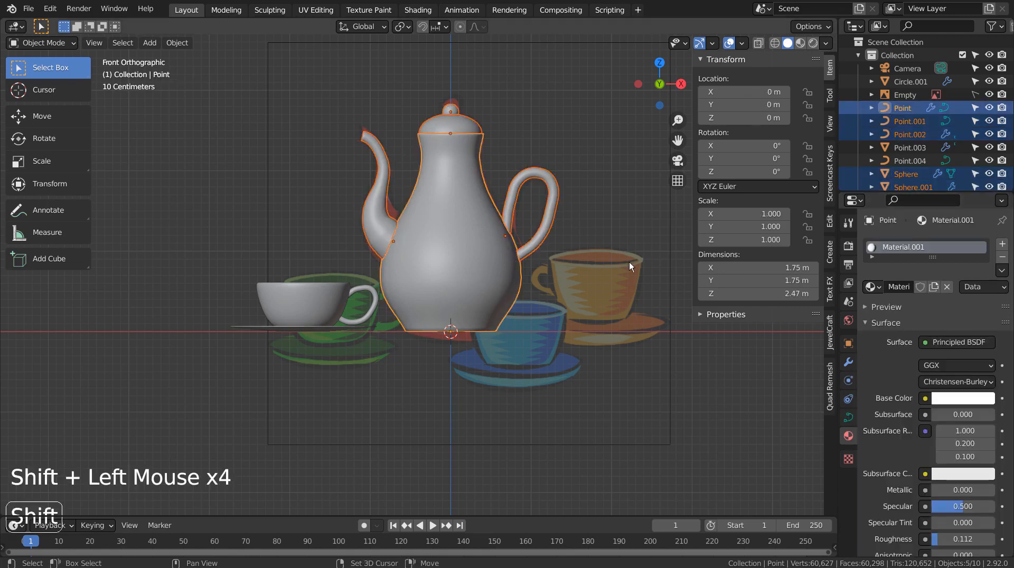
{"action": "left_click", "coordinate": [1002, 271]}
{"action": "left_click", "coordinate": [985, 297]}
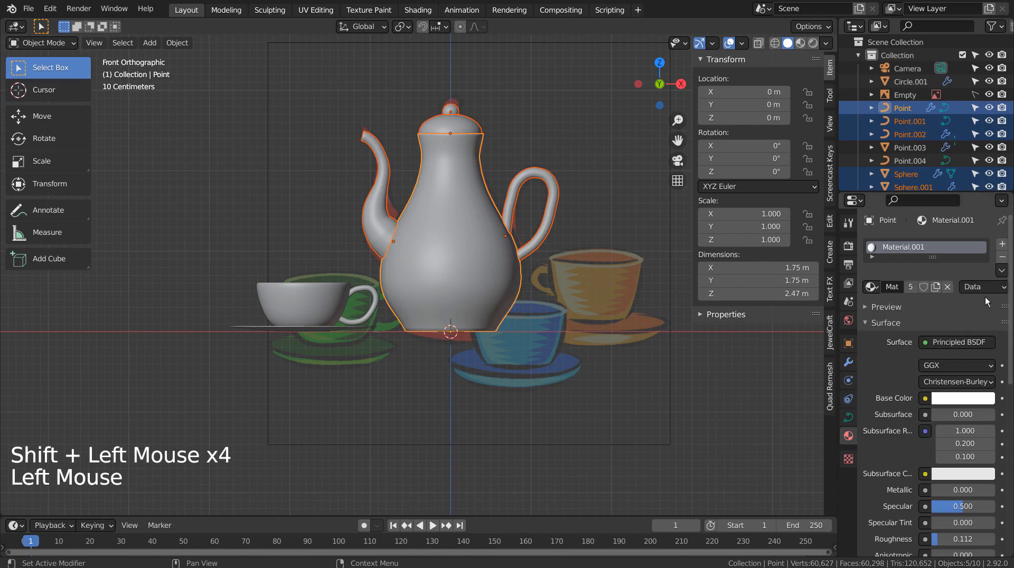
Preview the scene in Rendered shading, set the viewport to Material Preview and inspect the pot with nothing selected
{"action": "left_click", "coordinate": [813, 45]}
{"action": "middle_click_drag", "start_coordinate": [607, 219], "coordinate": [571, 252]}
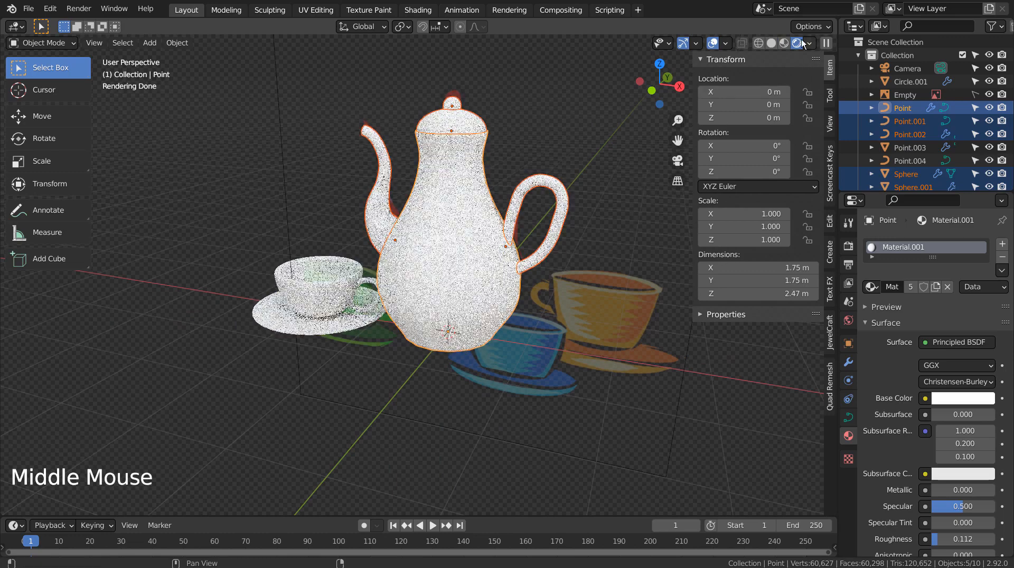
{"action": "left_click", "coordinate": [786, 44]}
{"action": "left_click", "coordinate": [597, 268]}
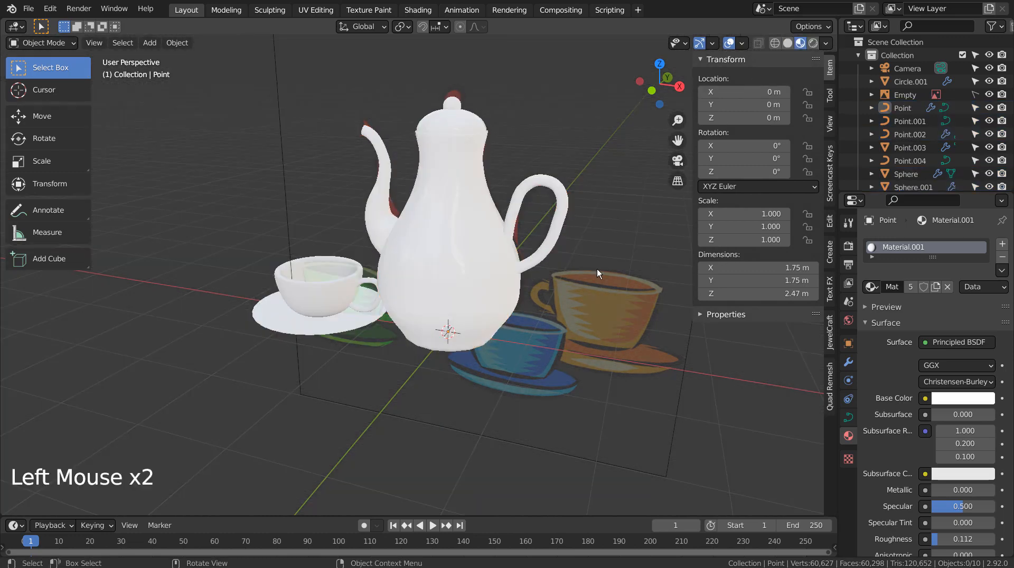
{"action": "scroll", "coordinate": [597, 268], "scroll_direction": "up", "scroll_amount": 2}
{"action": "scroll", "coordinate": [560, 273], "scroll_direction": "up", "scroll_amount": 2}
{"action": "middle_click_drag", "start_coordinate": [561, 273], "coordinate": [516, 380], "text": "shift"}
{"action": "scroll", "coordinate": [517, 379], "scroll_direction": "down", "scroll_amount": 2}
{"action": "scroll", "coordinate": [517, 379], "scroll_direction": "down", "scroll_amount": 2}
Change the coffee pot material's base color to light blue with hue 0.588, saturation 0.597 and value 1.000
{"action": "left_click", "coordinate": [423, 317]}
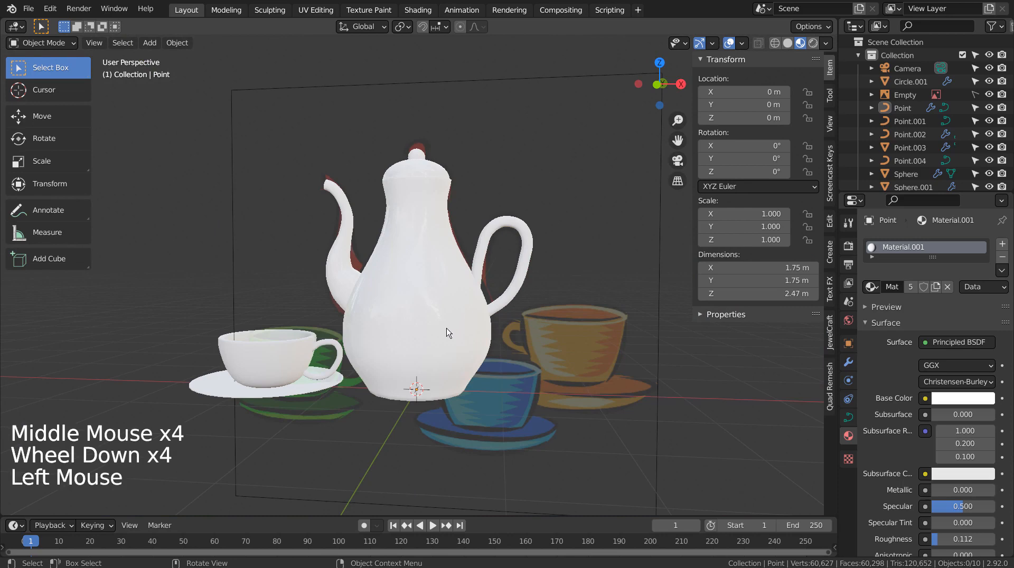
{"action": "left_click", "coordinate": [423, 317]}
{"action": "left_click", "coordinate": [963, 398]}
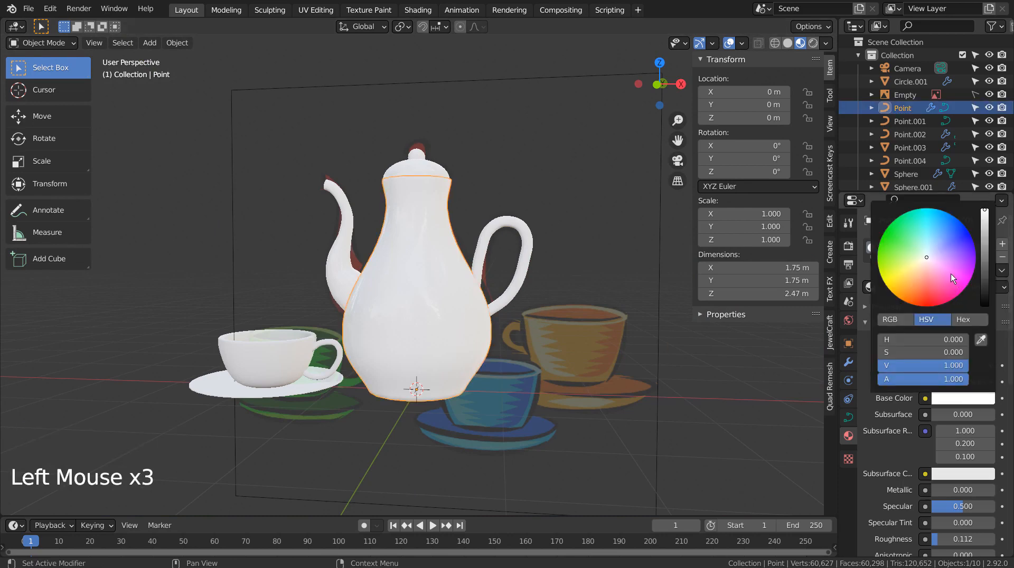
{"action": "left_click", "coordinate": [935, 243]}
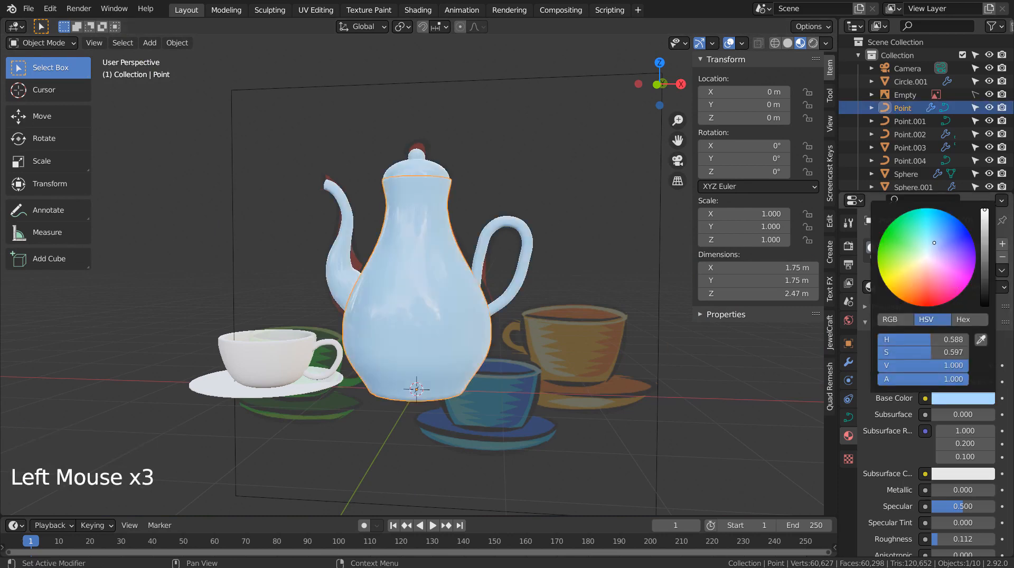
{"action": "left_click", "coordinate": [655, 380]}
Give the cup a new material with a peach base color (hue 0.081, saturation 0.449, value 0.800) and roughness 0.021
{"action": "middle_click_drag", "start_coordinate": [654, 382], "coordinate": [293, 400]}
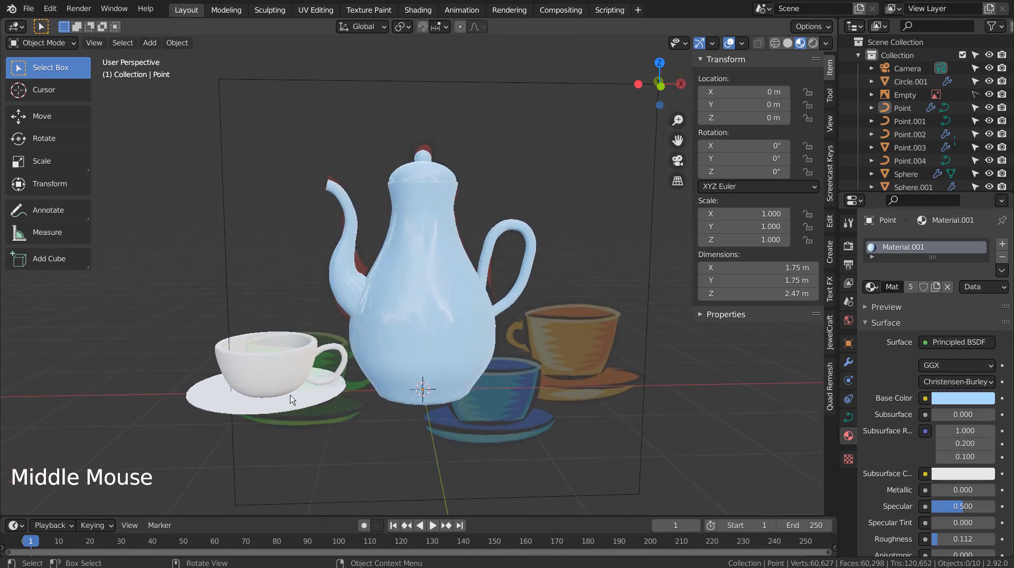
{"action": "left_click", "coordinate": [262, 388]}
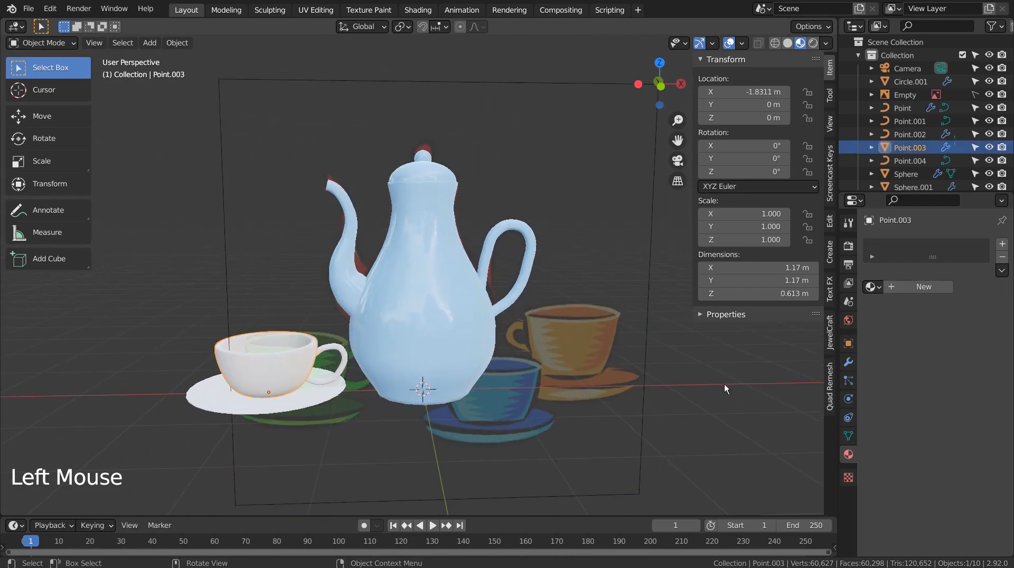
{"action": "left_click", "coordinate": [940, 287]}
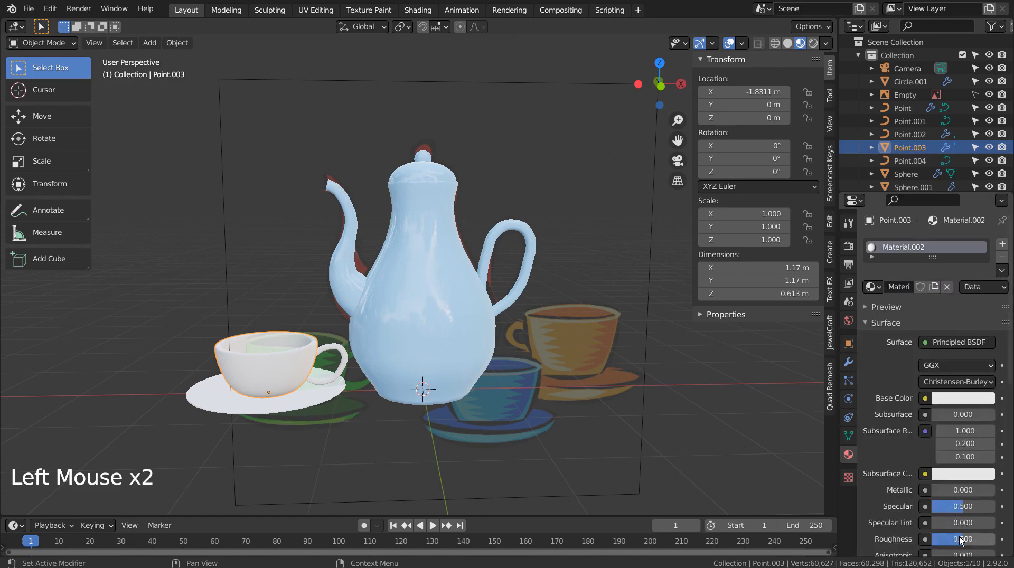
{"action": "left_click", "coordinate": [963, 399]}
{"action": "left_click", "coordinate": [933, 263]}
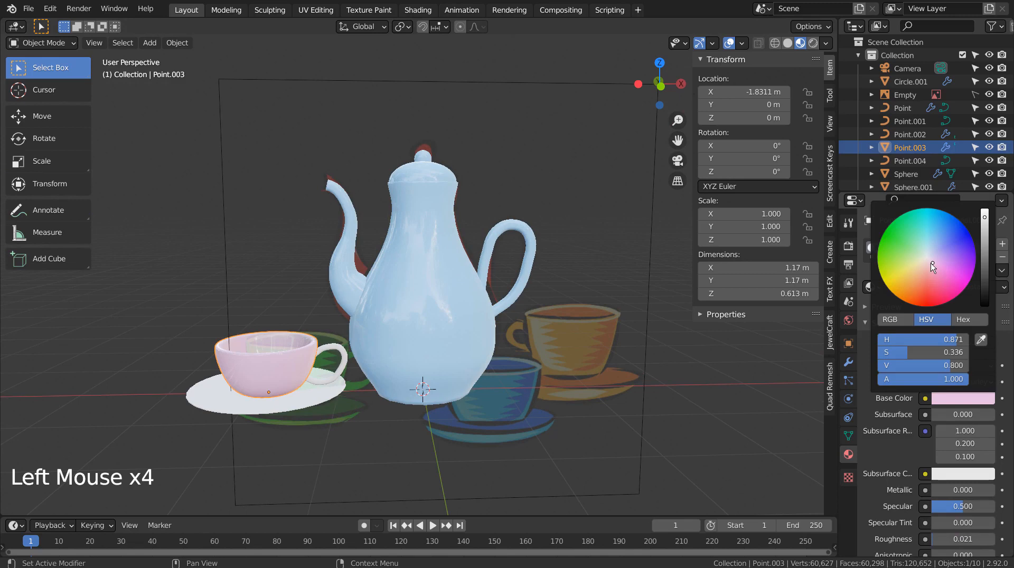
{"action": "left_click", "coordinate": [922, 267]}
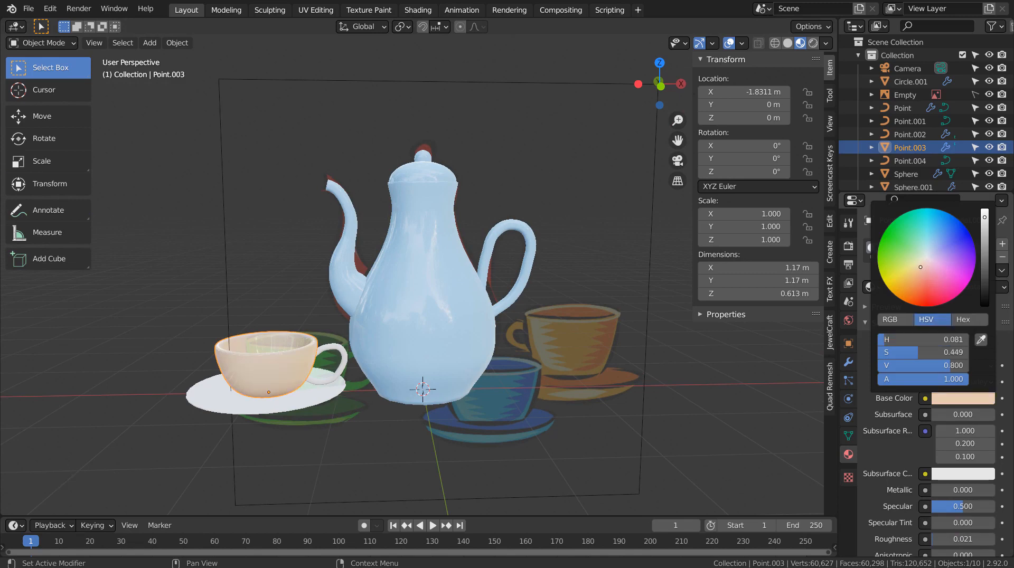
Copy the cup's peach material to the cup handle and the saucer
{"action": "left_click", "coordinate": [332, 347]}
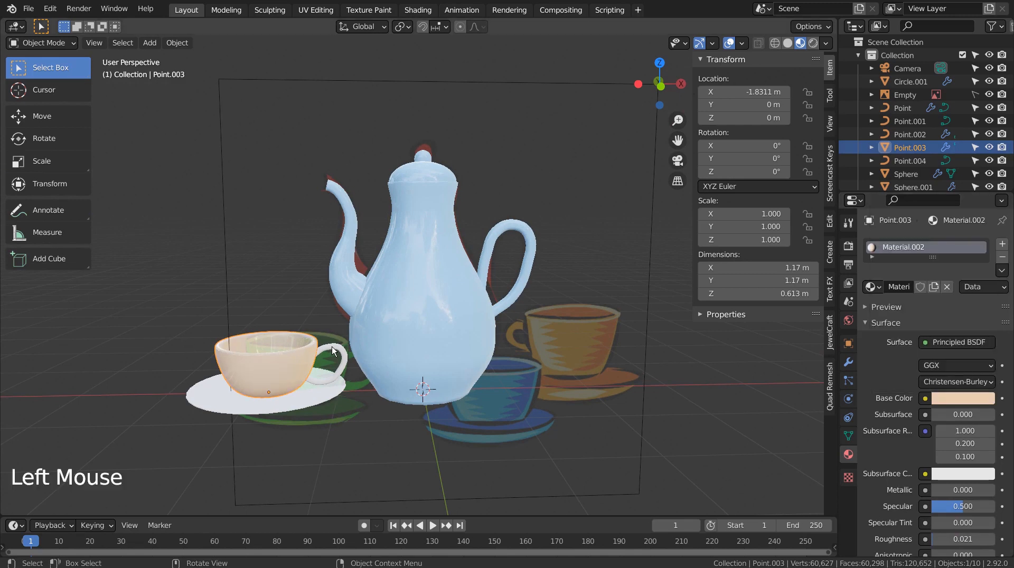
{"action": "left_click", "coordinate": [307, 404], "text": "shift"}
{"action": "left_click", "coordinate": [265, 370], "text": "shift"}
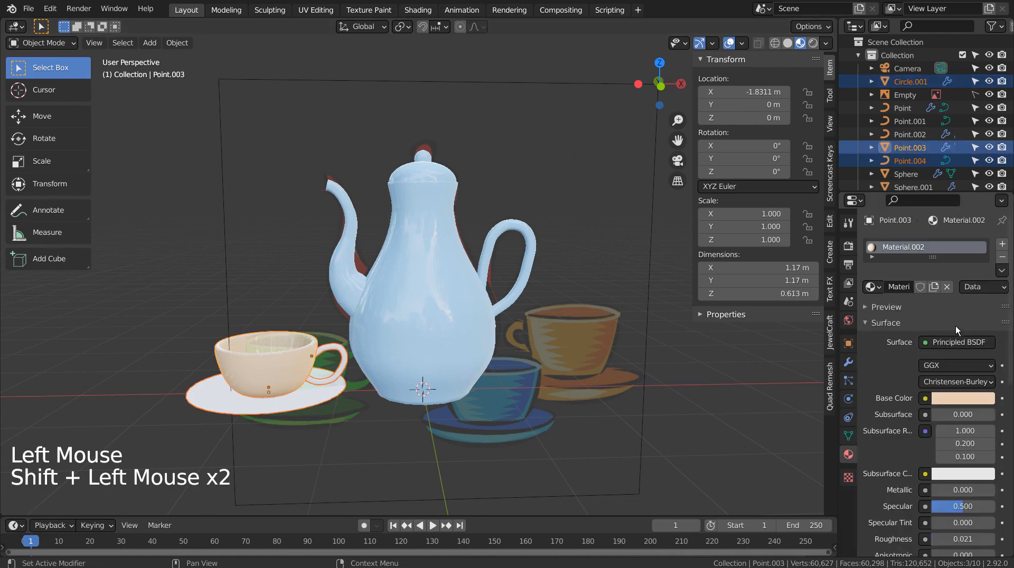
{"action": "left_click", "coordinate": [1002, 271]}
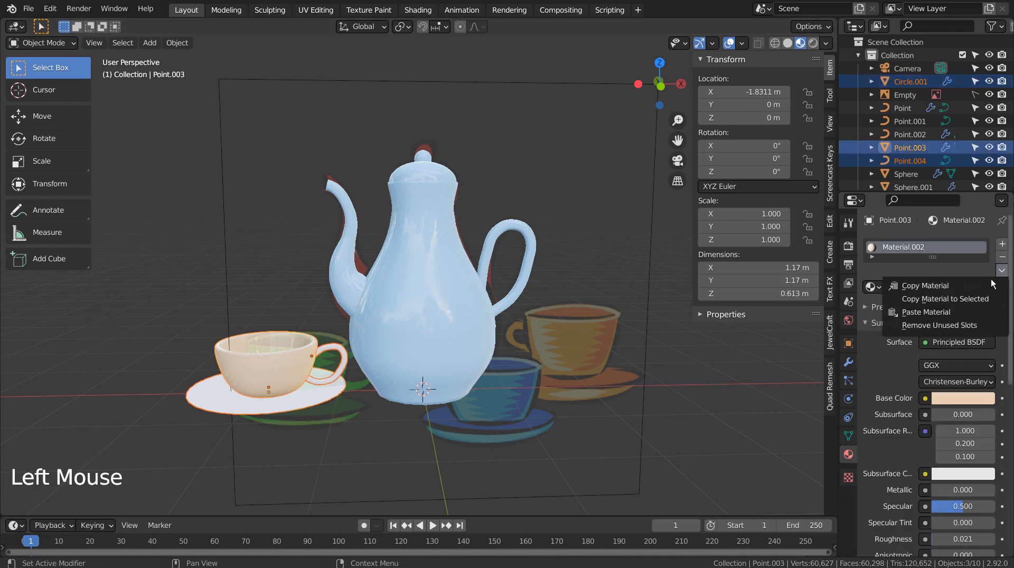
{"action": "left_click", "coordinate": [979, 298]}
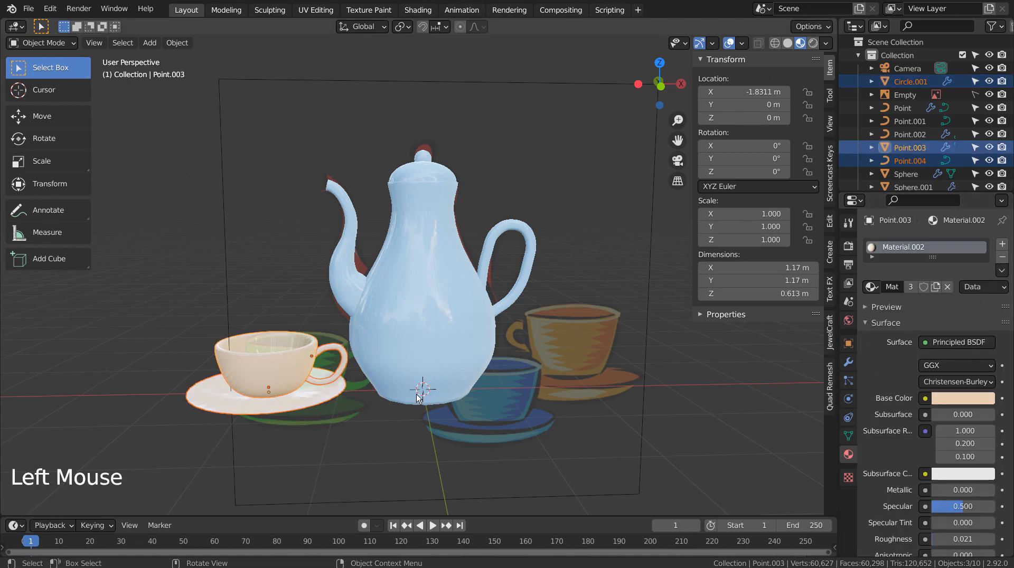
In front view, duplicate the cup, handle and saucer about 3.597 m along the X axis to the pot's other side
{"action": "key", "text": "KP_2"}
{"action": "key", "text": "KP_1"}
{"action": "key", "text": "shift+d"}
{"action": "key", "text": "x"}
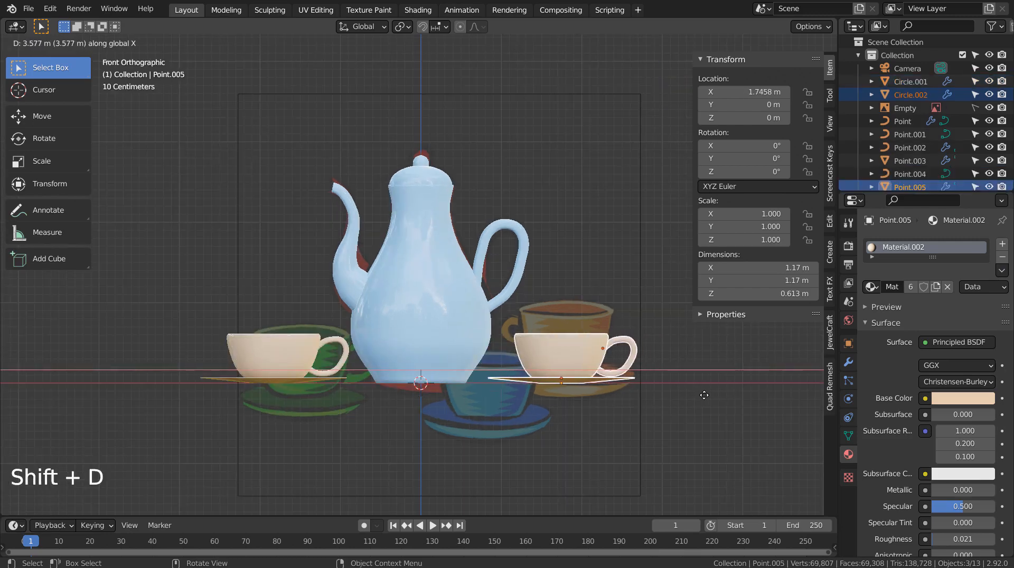
{"action": "left_click", "coordinate": [712, 392]}
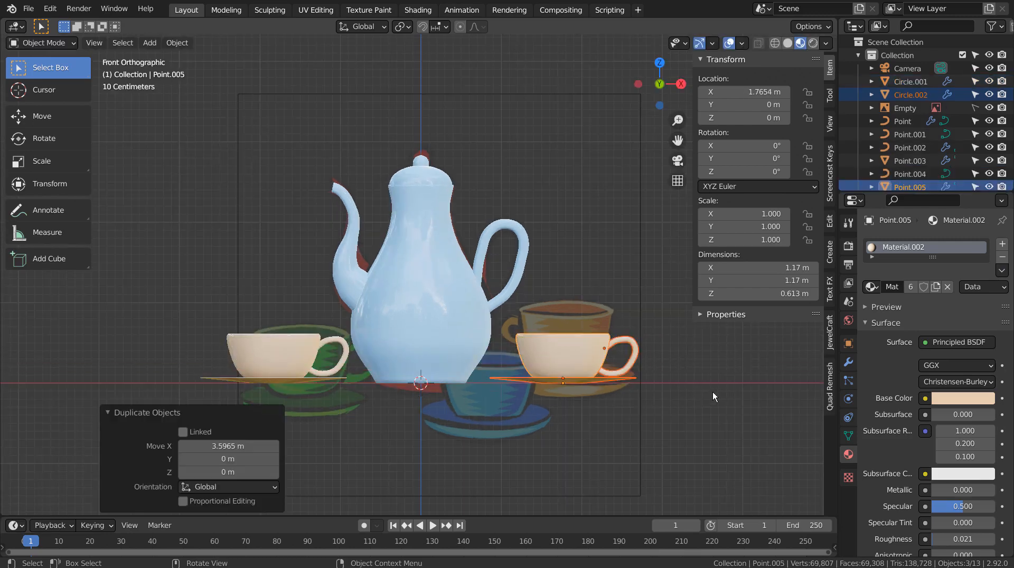
Make the duplicated cup's material a single-user copy and change its base color to pink
{"action": "left_click", "coordinate": [912, 287]}
{"action": "left_click", "coordinate": [580, 353]}
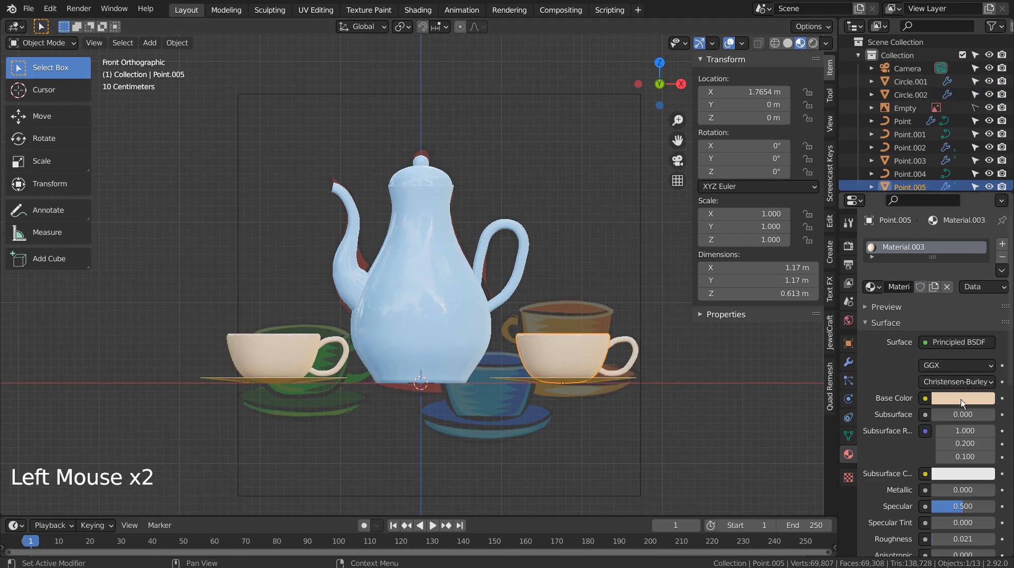
{"action": "left_click", "coordinate": [961, 400]}
{"action": "left_click", "coordinate": [933, 249]}
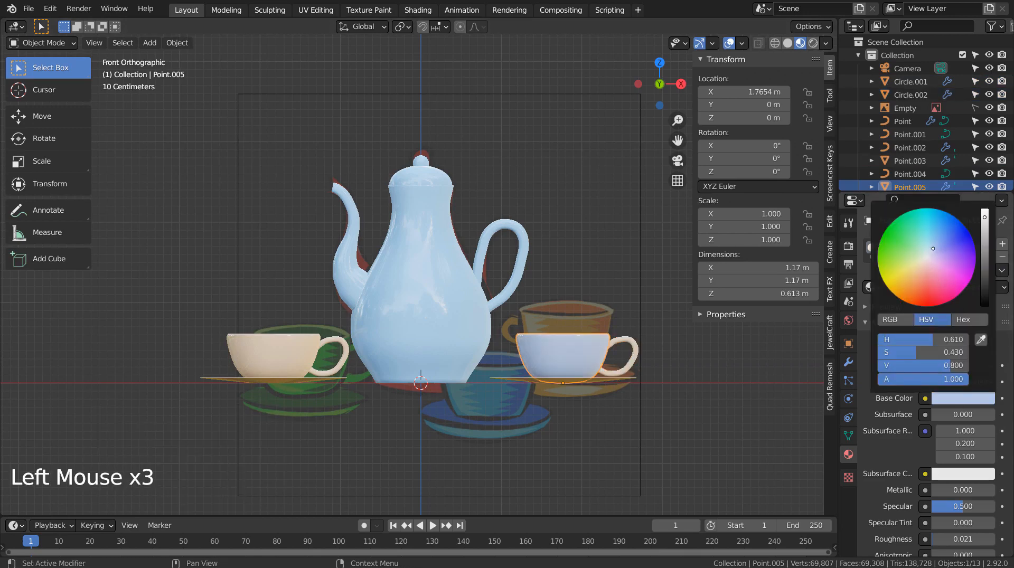
{"action": "left_click", "coordinate": [930, 271]}
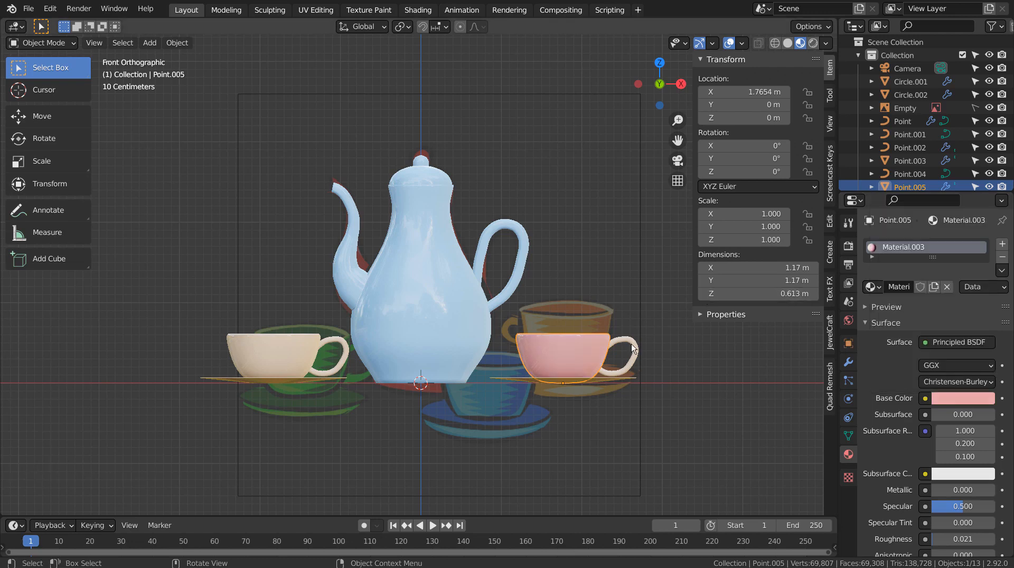
Copy the duplicated cup's pink material to its handle and saucer, and leave only that saucer selected
{"action": "left_click", "coordinate": [663, 386]}
{"action": "middle_click_drag", "start_coordinate": [662, 386], "coordinate": [646, 411]}
{"action": "left_click", "coordinate": [618, 416], "text": "shift"}
{"action": "left_click", "coordinate": [592, 381], "text": "shift"}
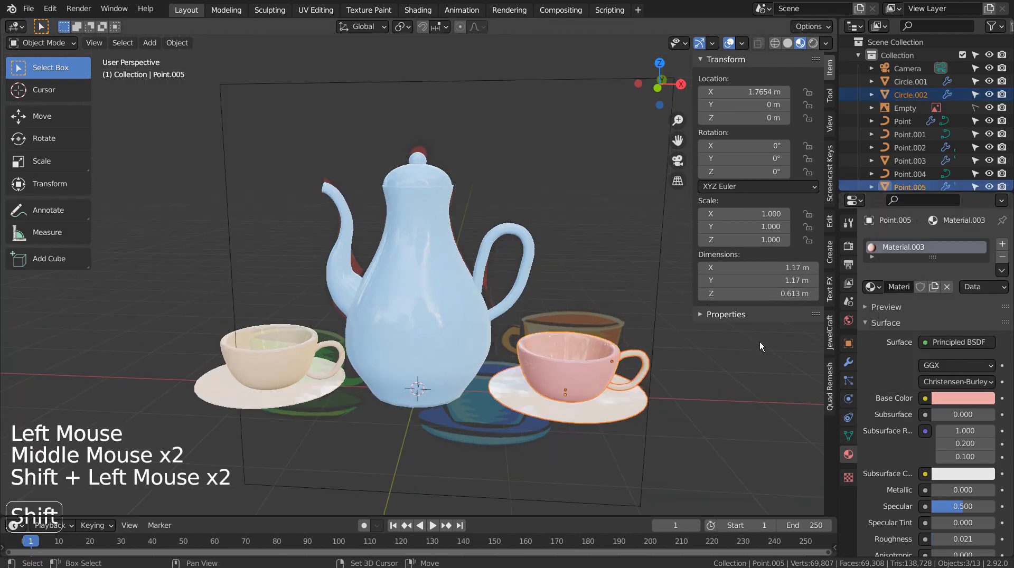
{"action": "left_click", "coordinate": [1002, 271]}
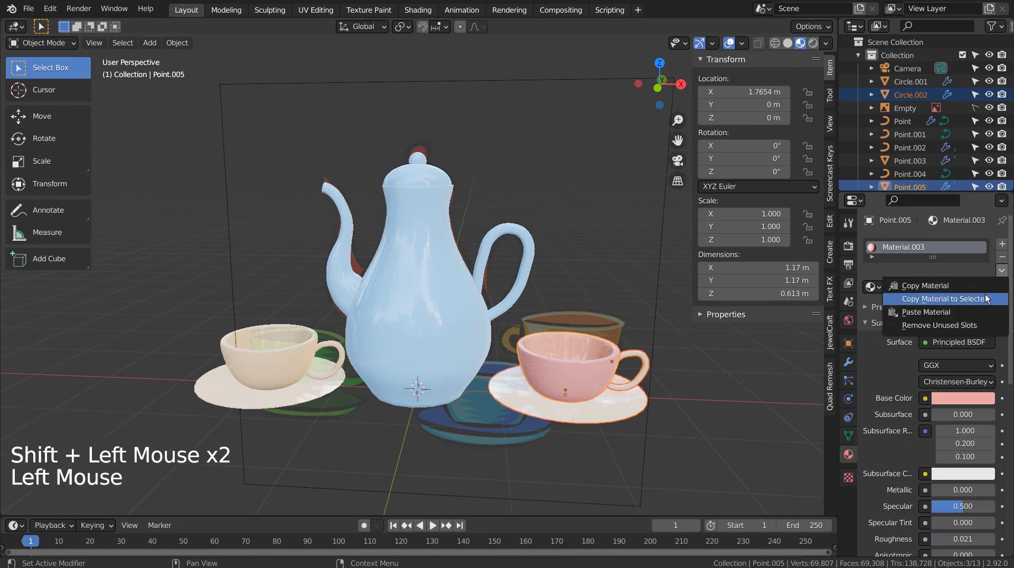
{"action": "left_click", "coordinate": [946, 292]}
{"action": "left_click", "coordinate": [722, 404]}
{"action": "left_click", "coordinate": [569, 420]}
{"action": "middle_click", "coordinate": [679, 424]}
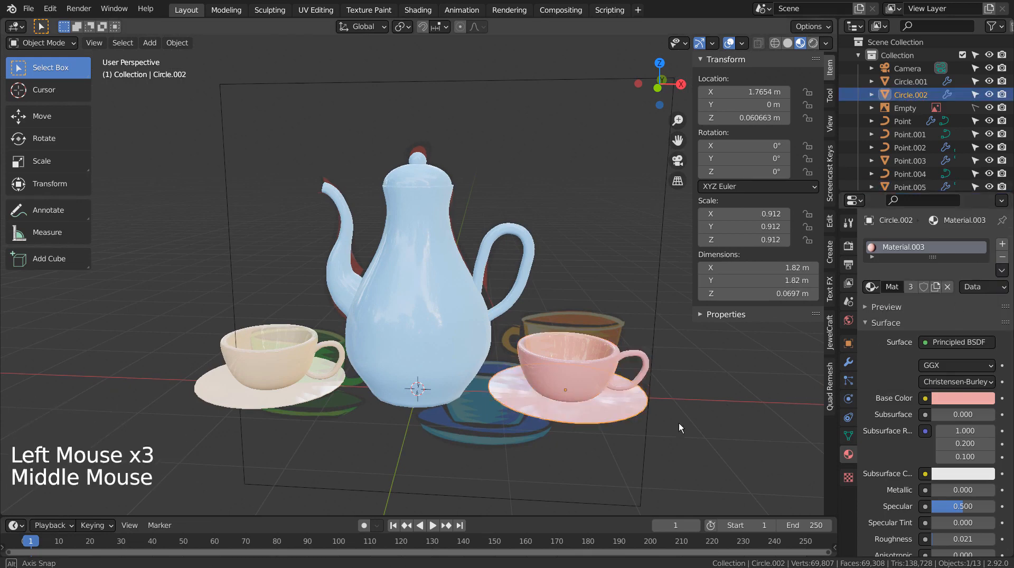
Try smoothing the pink saucer with a level 3 Subdivision Surface modifier
{"action": "middle_click_drag", "start_coordinate": [680, 424], "coordinate": [689, 444]}
{"action": "key", "text": "ctrl+3"}
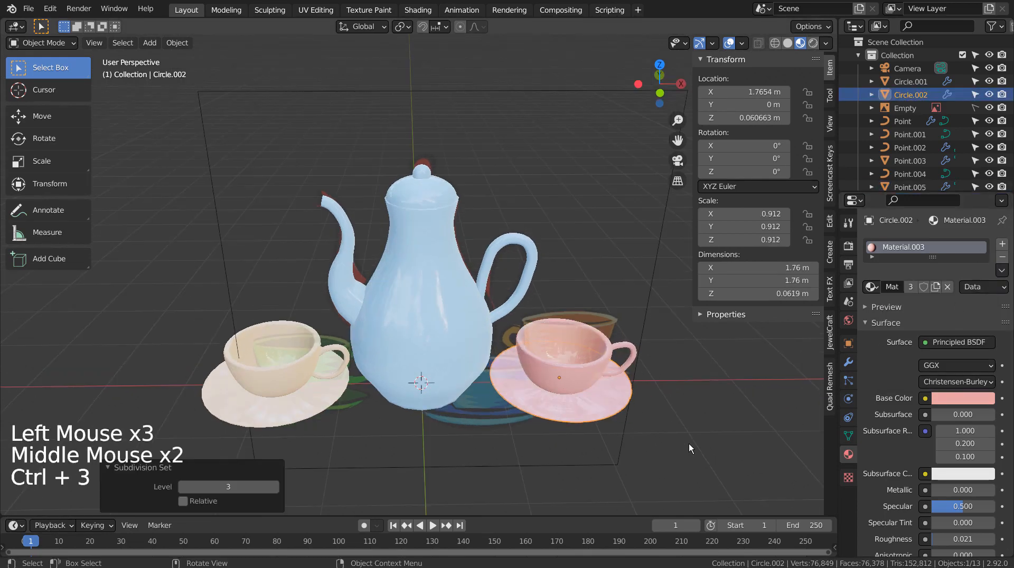
{"action": "right_click", "coordinate": [572, 420]}
{"action": "left_click", "coordinate": [562, 341]}
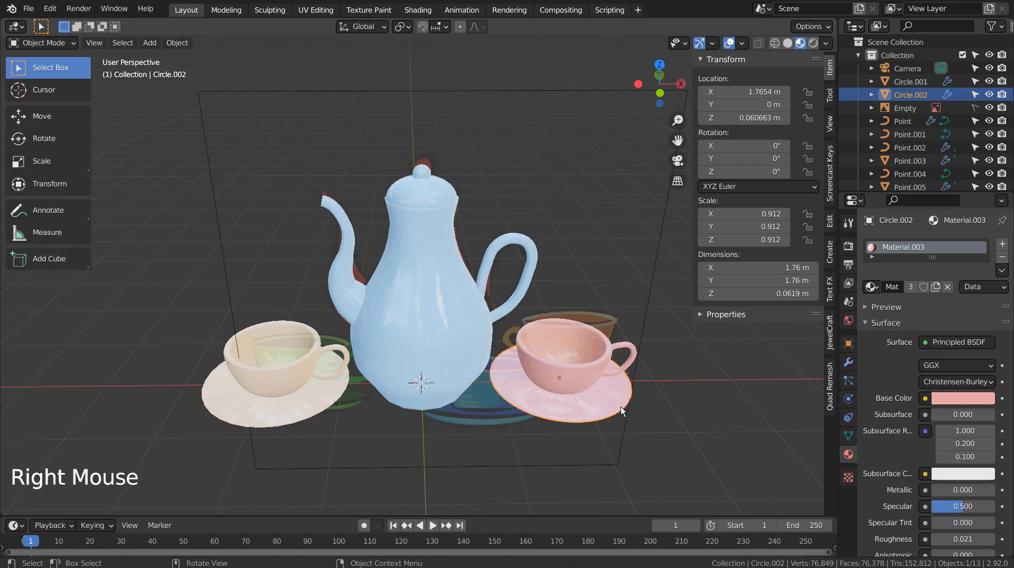
{"action": "key", "text": "ctrl+z"}
{"action": "middle_click", "coordinate": [614, 425]}
{"action": "middle_click_drag", "start_coordinate": [613, 426], "coordinate": [525, 380]}
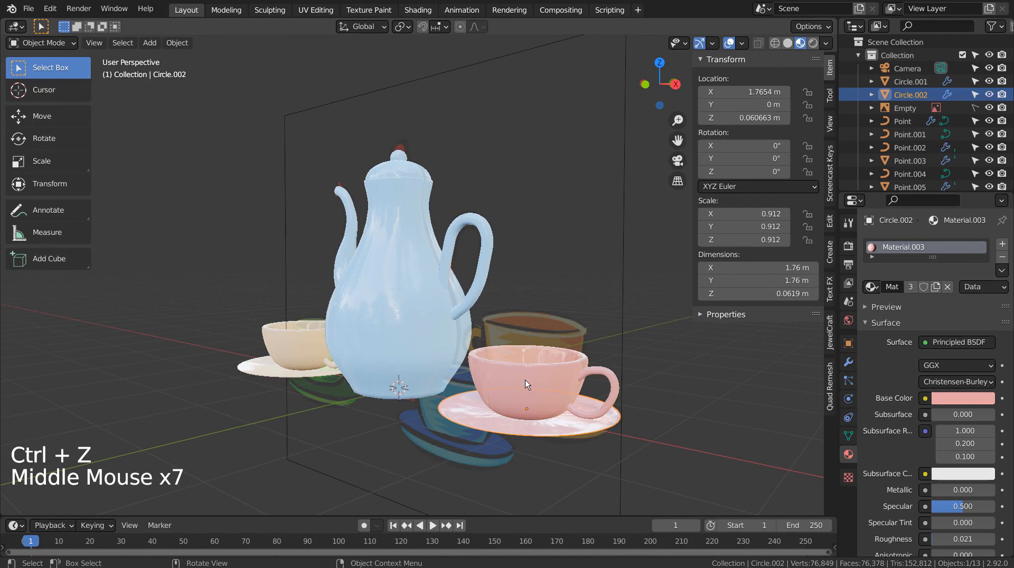
Remove the Subdivision Surface modifier from the pink saucer, keeping its Solidify modifier
{"action": "left_click", "coordinate": [541, 432]}
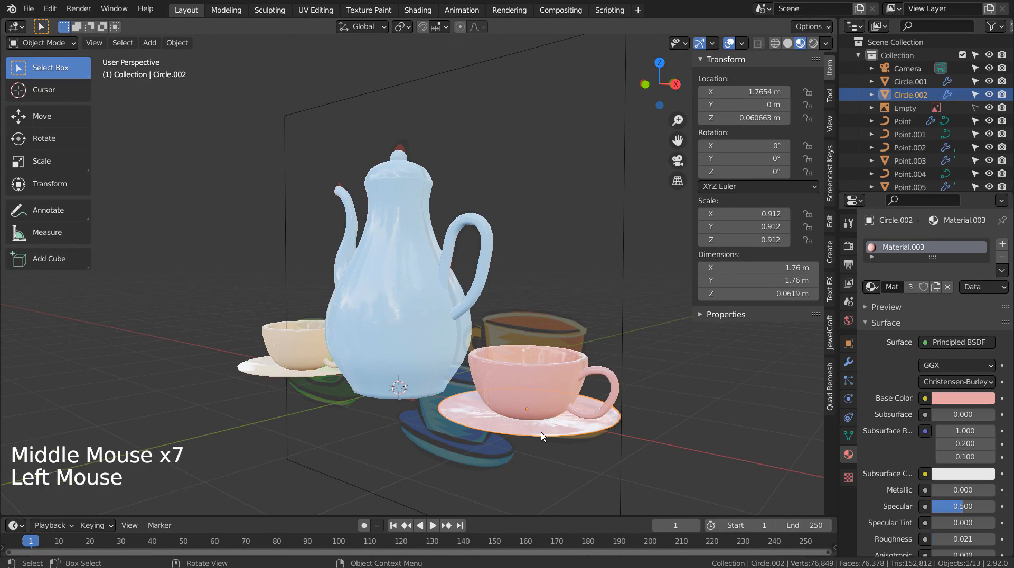
{"action": "left_click", "coordinate": [849, 363]}
{"action": "scroll", "coordinate": [950, 453], "scroll_direction": "down", "scroll_amount": 3}
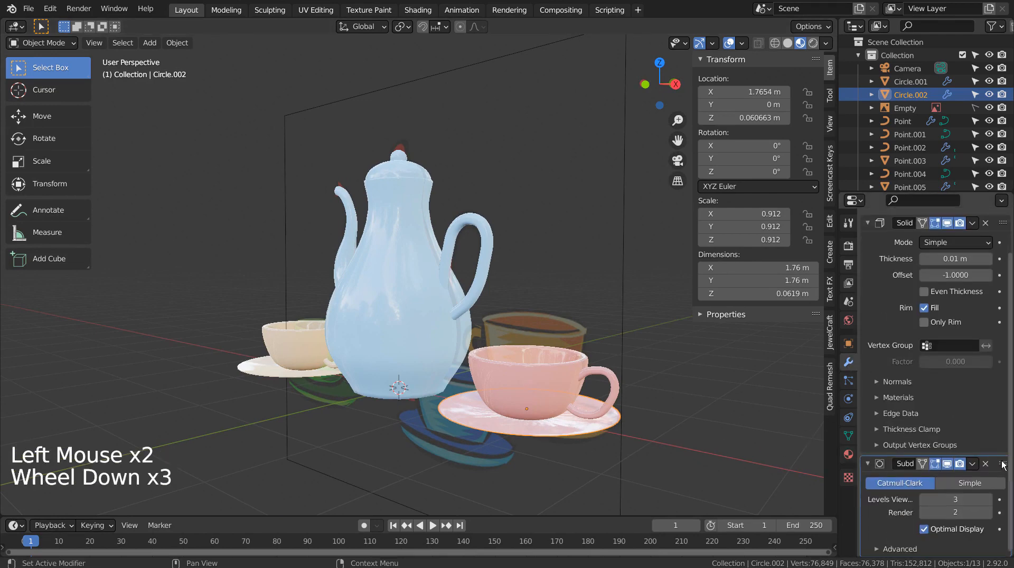
{"action": "left_click", "coordinate": [986, 464]}
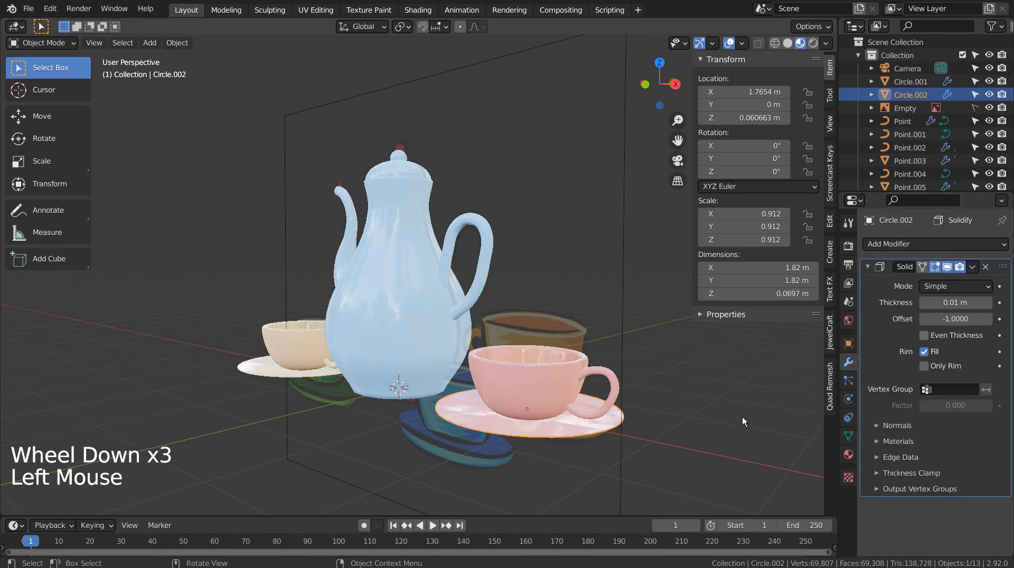
In wireframe edit mode, add an edge loop to the pink saucer close to its inner base ring, at a slide factor of about 0.868
{"action": "middle_click_drag", "start_coordinate": [588, 439], "coordinate": [644, 472]}
{"action": "middle_click", "coordinate": [588, 440]}
{"action": "scroll", "coordinate": [619, 421], "scroll_direction": "up", "scroll_amount": 1}
{"action": "key", "text": "Tab"}
{"action": "left_click", "coordinate": [644, 473]}
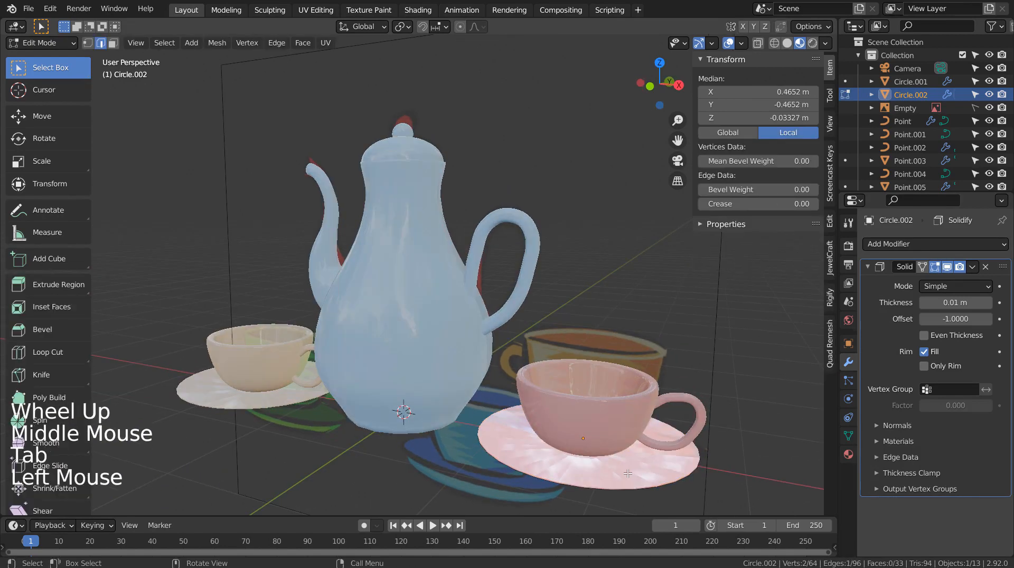
{"action": "key", "text": "a"}
{"action": "left_click", "coordinate": [787, 44]}
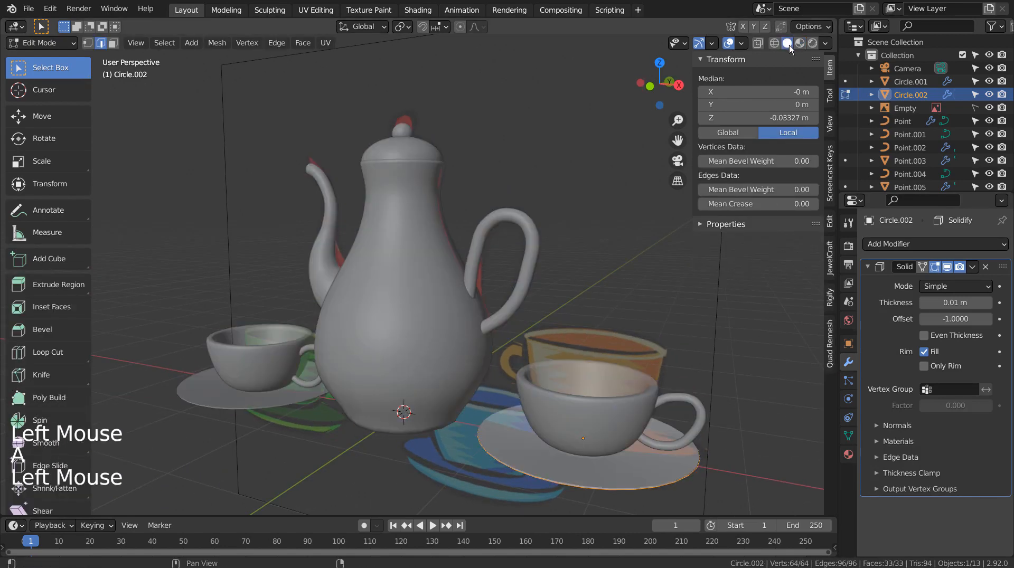
{"action": "left_click", "coordinate": [773, 46]}
{"action": "mouse_move", "coordinate": [592, 338]}
{"action": "middle_mouse_down", "text": "shift"}
{"action": "mouse_move", "coordinate": [544, 290]}
{"action": "mouse_move", "coordinate": [523, 363]}
{"action": "middle_mouse_up", "text": "shift"}
{"action": "scroll", "coordinate": [545, 291], "scroll_direction": "up", "scroll_amount": 2}
{"action": "scroll", "coordinate": [544, 290], "scroll_direction": "up", "scroll_amount": 1}
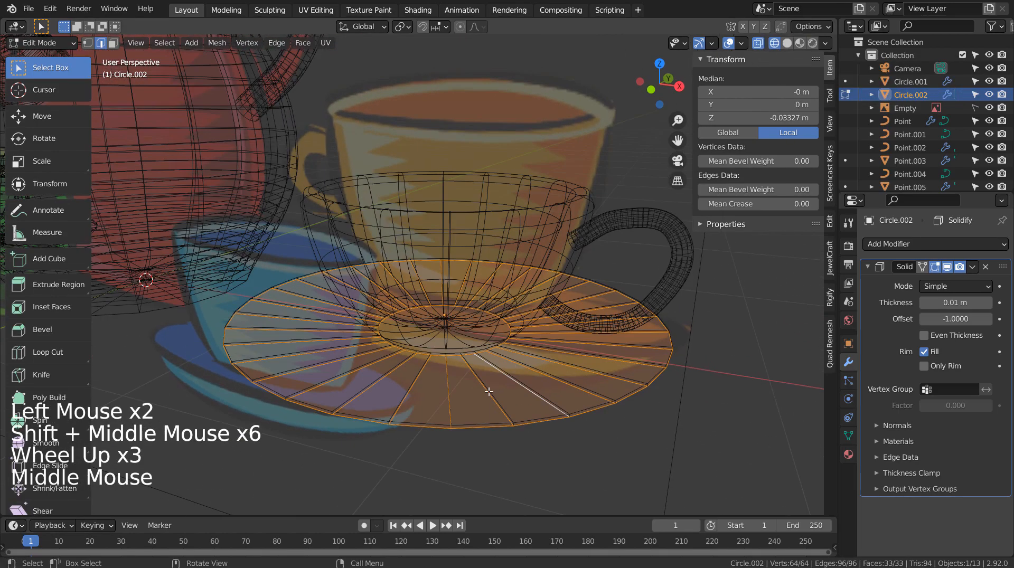
{"action": "key", "text": "ctrl+r"}
{"action": "left_click", "coordinate": [486, 388]}
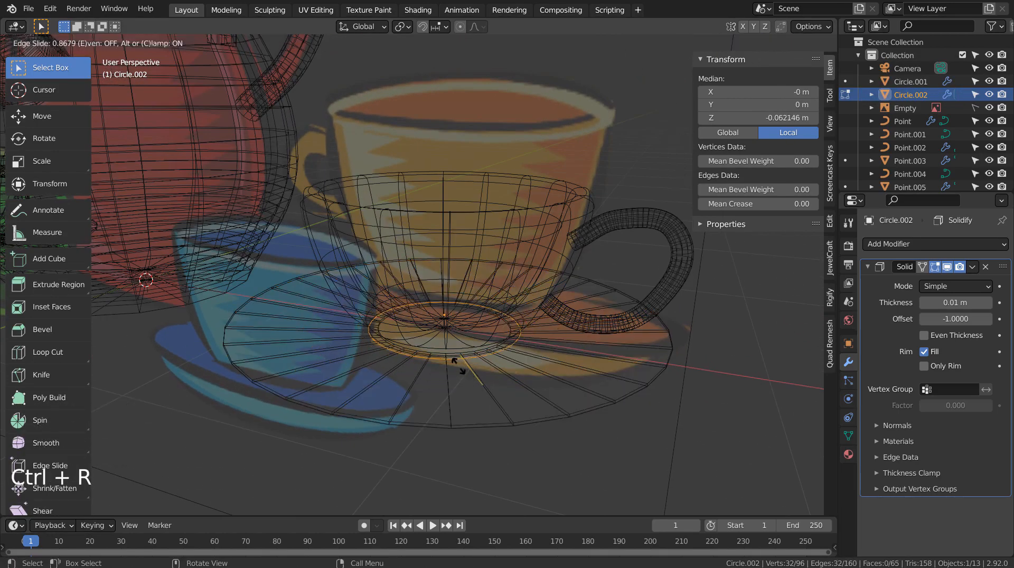
{"action": "left_click", "coordinate": [457, 364]}
Add a second edge loop close to the saucer's outer rim, then return to object mode with material preview shading
{"action": "key", "text": "ctrl+r"}
{"action": "left_click", "coordinate": [478, 376]}
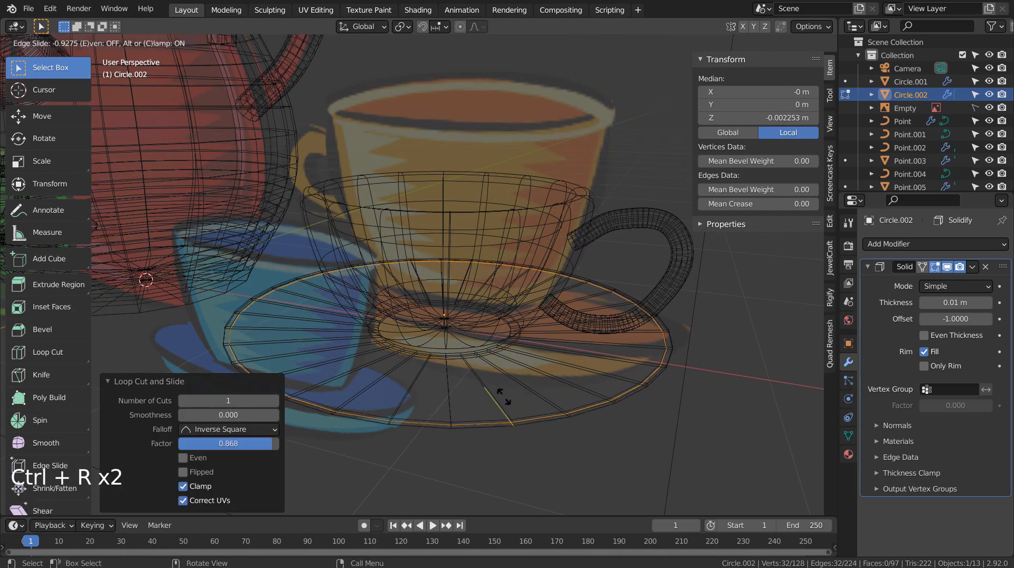
{"action": "left_click", "coordinate": [504, 396]}
{"action": "key", "text": "Tab"}
{"action": "key", "text": "shift+z"}
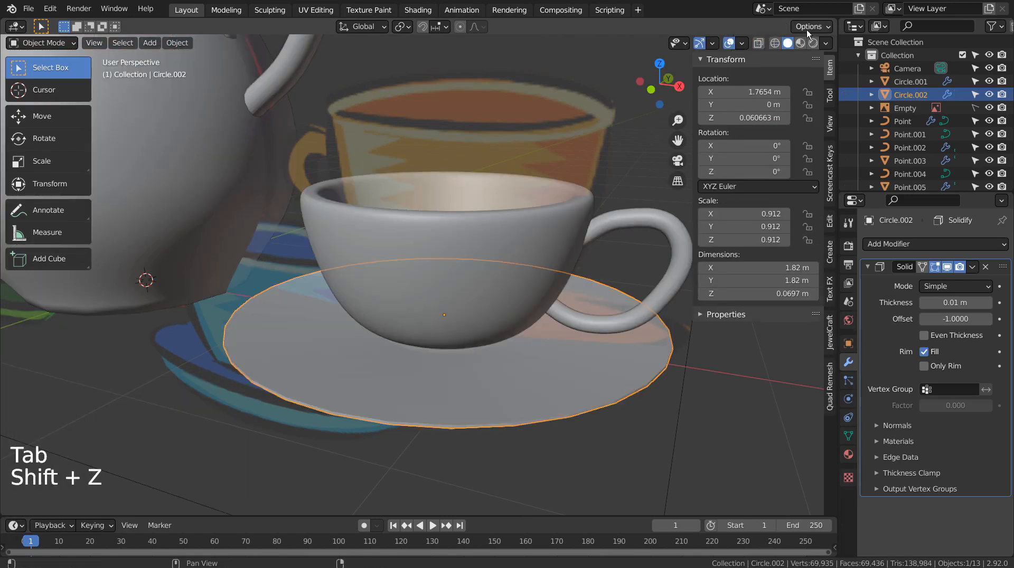
{"action": "left_click", "coordinate": [801, 43]}
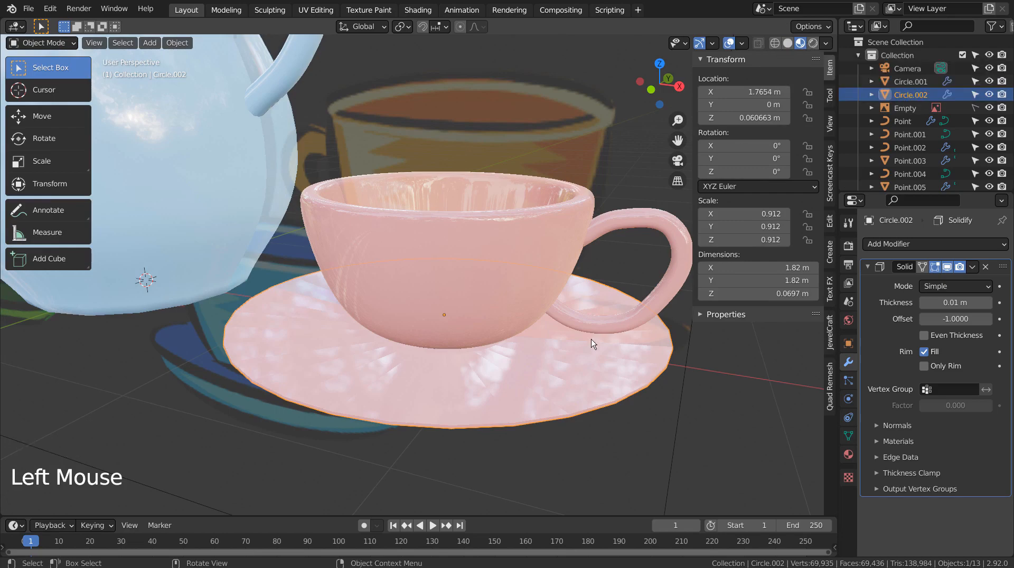
Switch to rendered shading and give the pink saucer a level 3 Subdivision Surface modifier
{"action": "left_click", "coordinate": [813, 43]}
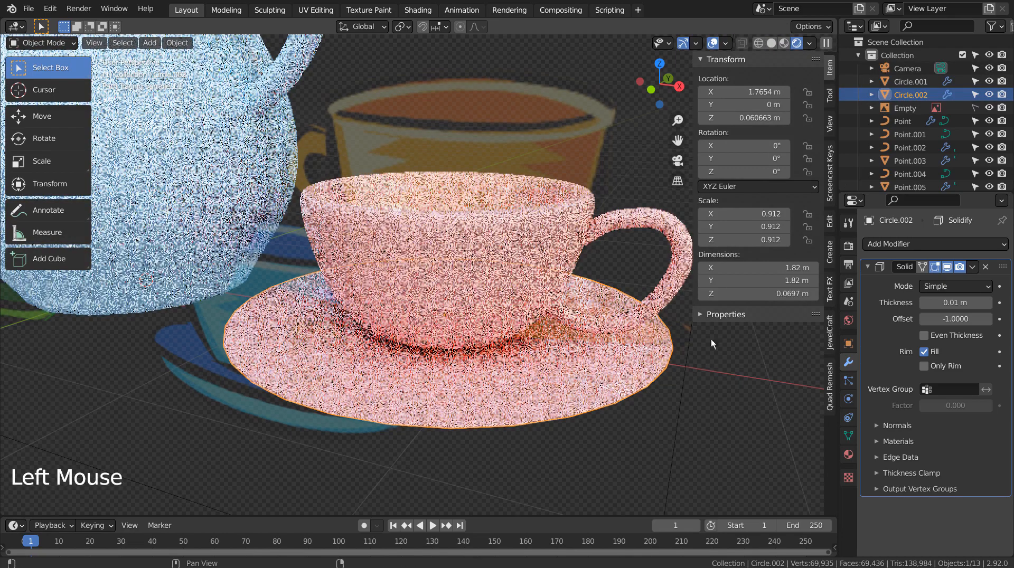
{"action": "left_click", "coordinate": [706, 420]}
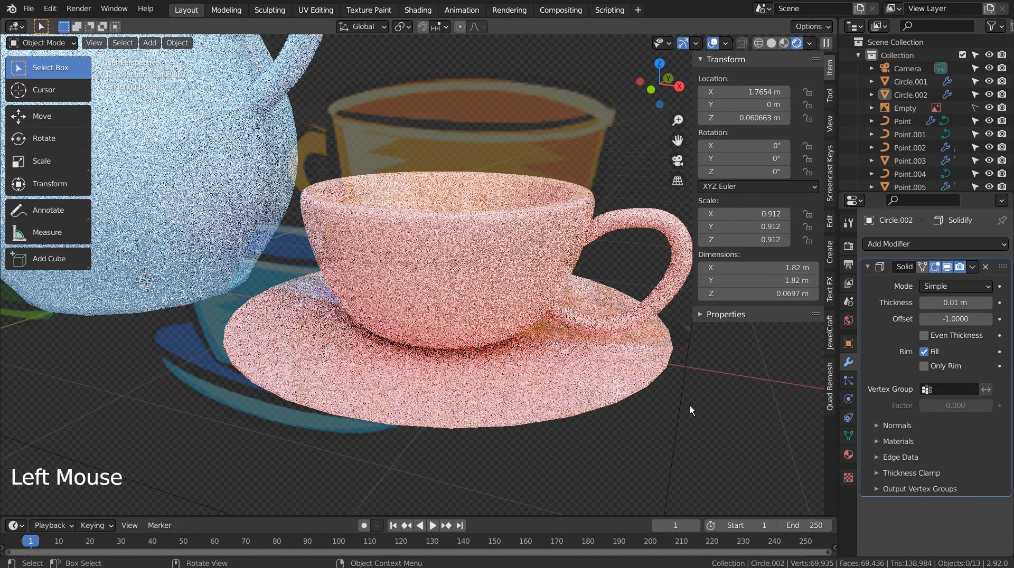
{"action": "left_click", "coordinate": [637, 371]}
{"action": "key", "text": "ctrl+3"}
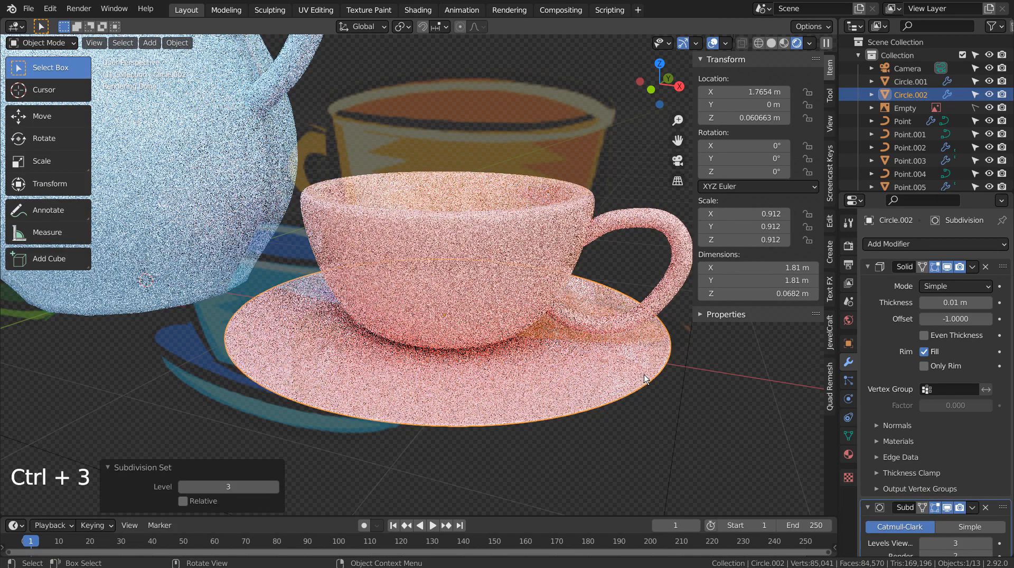
Return to solid shading and delete the old saucer under the peach cup
{"action": "left_click", "coordinate": [771, 42]}
{"action": "scroll", "coordinate": [397, 409], "scroll_direction": "down", "scroll_amount": 3}
{"action": "middle_click_drag", "start_coordinate": [397, 404], "coordinate": [564, 414], "text": "shift"}
{"action": "left_click", "coordinate": [459, 299]}
{"action": "key", "text": "x"}
{"action": "left_click", "coordinate": [458, 298]}
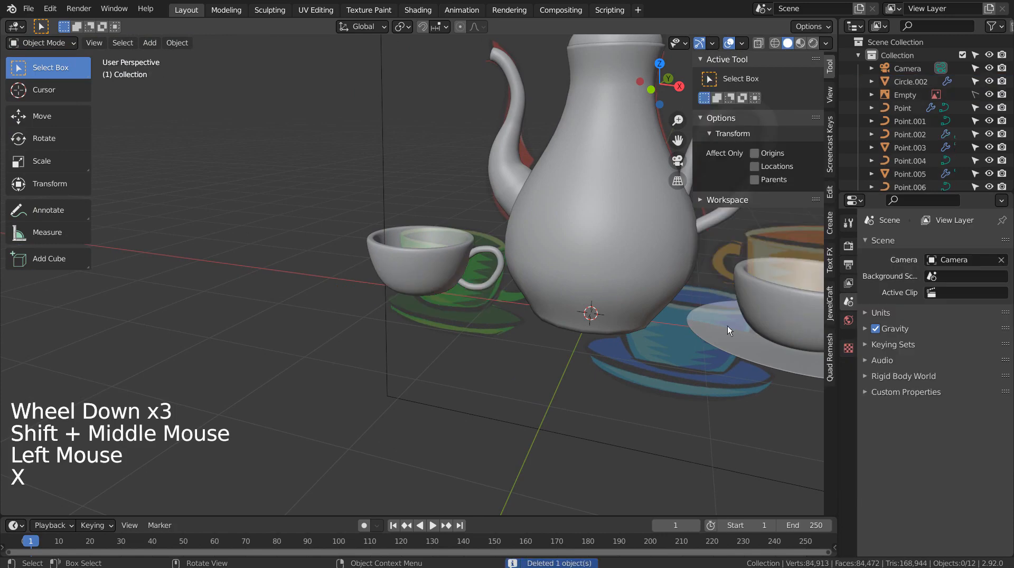
In front view, duplicate the smoothed pink saucer about -3.599 m along the X axis to sit under the peach cup
{"action": "left_click", "coordinate": [734, 326]}
{"action": "key", "text": "KP_1"}
{"action": "key", "text": "shift+d"}
{"action": "key", "text": "x"}
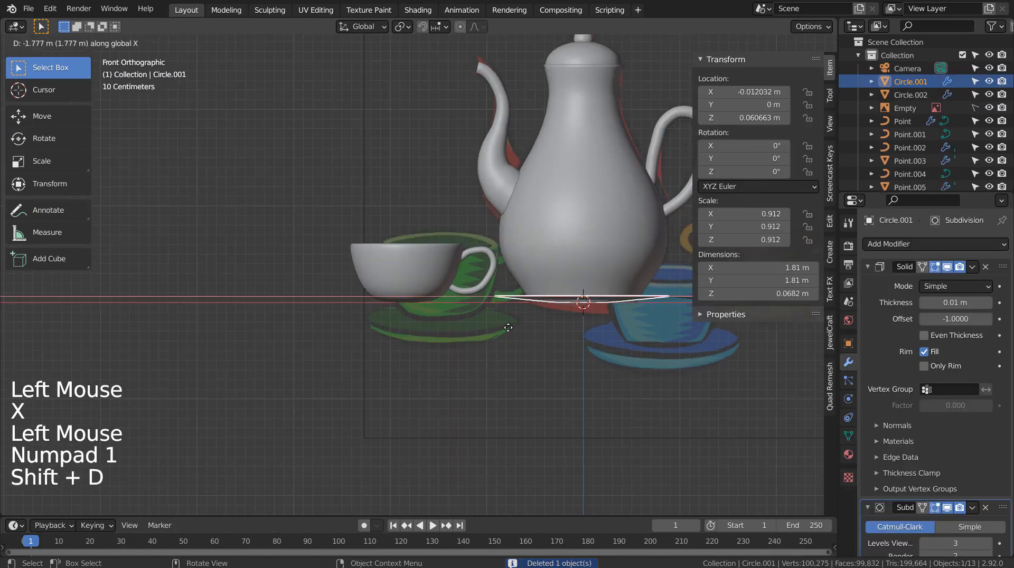
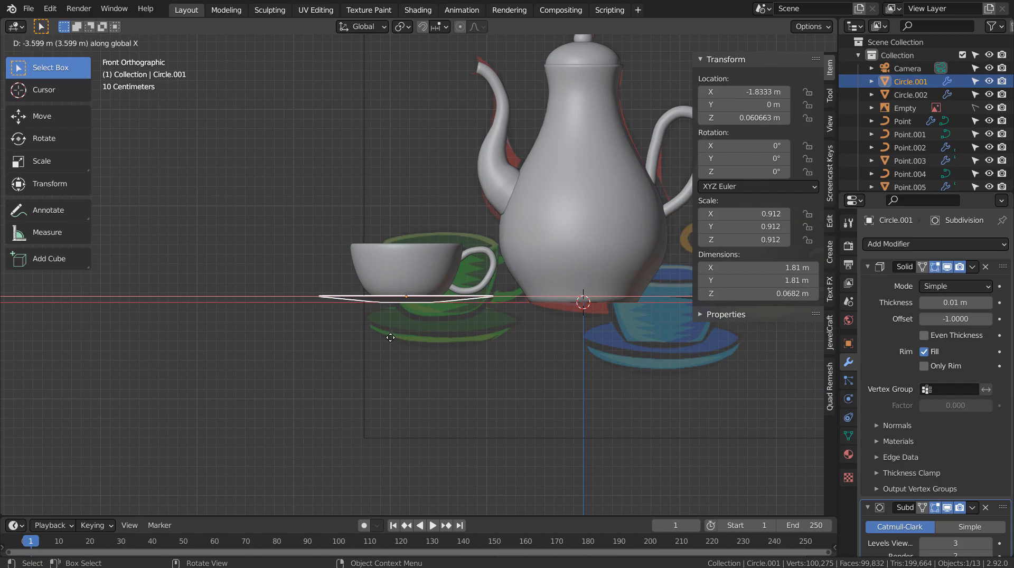
{"action": "left_click", "coordinate": [390, 338]}
In top view, duplicate the pink cup, handle and saucer about -1.735 m in X and -1.86 m in Y, in front of the pot
{"action": "middle_click_drag", "start_coordinate": [390, 337], "coordinate": [486, 317]}
{"action": "left_click", "coordinate": [648, 398]}
{"action": "scroll", "coordinate": [649, 396], "scroll_direction": "down", "scroll_amount": 4}
{"action": "left_click", "coordinate": [518, 311]}
{"action": "left_click", "coordinate": [524, 328], "text": "shift"}
{"action": "left_click", "coordinate": [511, 344], "text": "shift"}
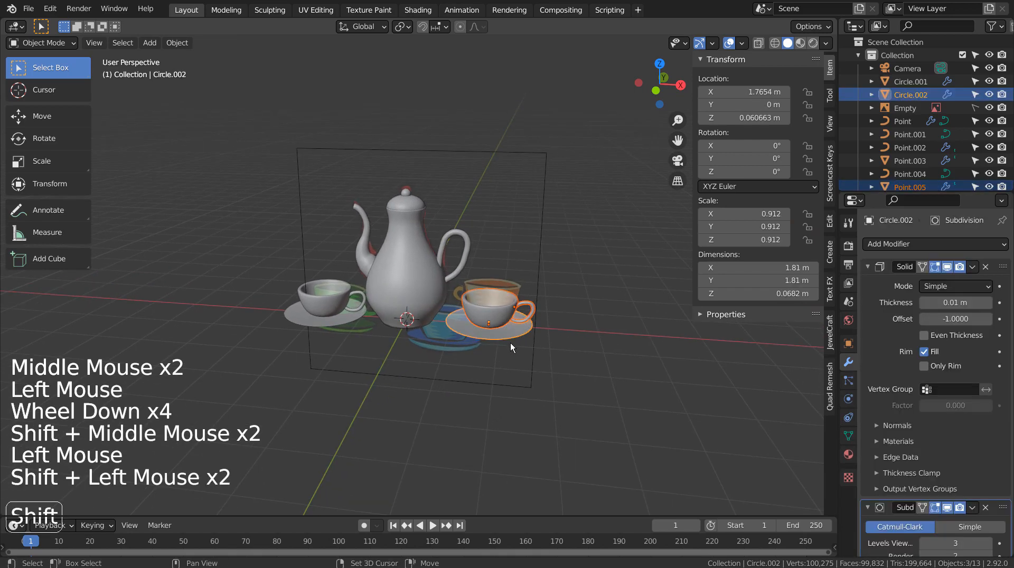
{"action": "key", "text": "KP_7"}
{"action": "key", "text": "shift+d"}
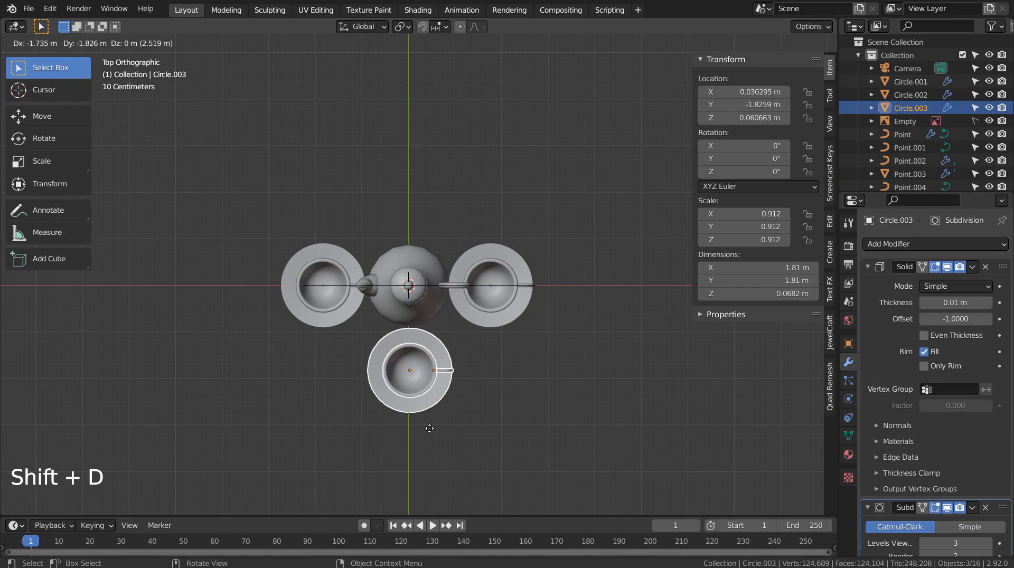
{"action": "left_click", "coordinate": [473, 417]}
Make the front cup's material a single-user copy and change its base color to light green (hue 0.310, saturation 0.502)
{"action": "middle_click_drag", "start_coordinate": [474, 417], "coordinate": [546, 300]}
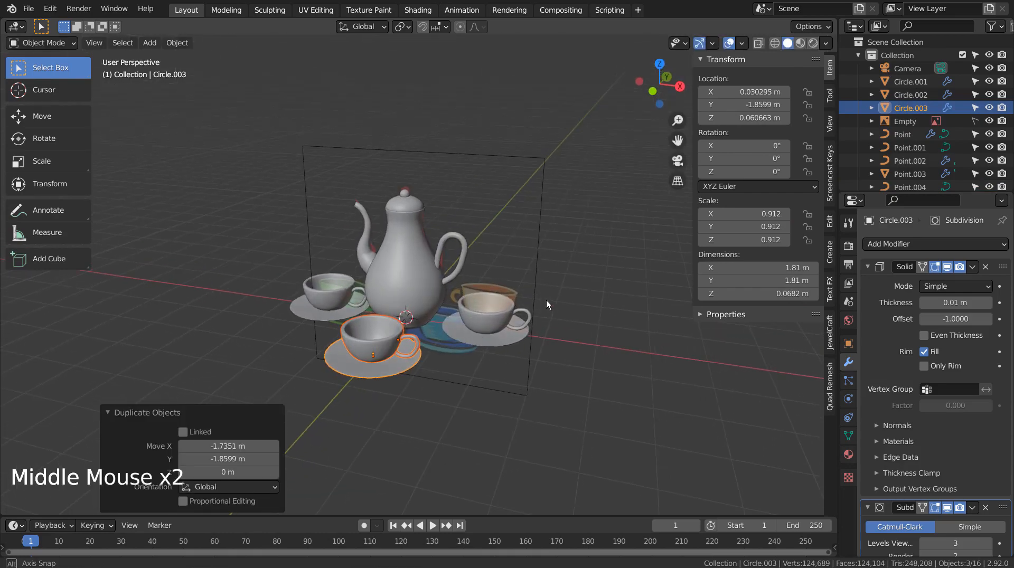
{"action": "left_click", "coordinate": [362, 355]}
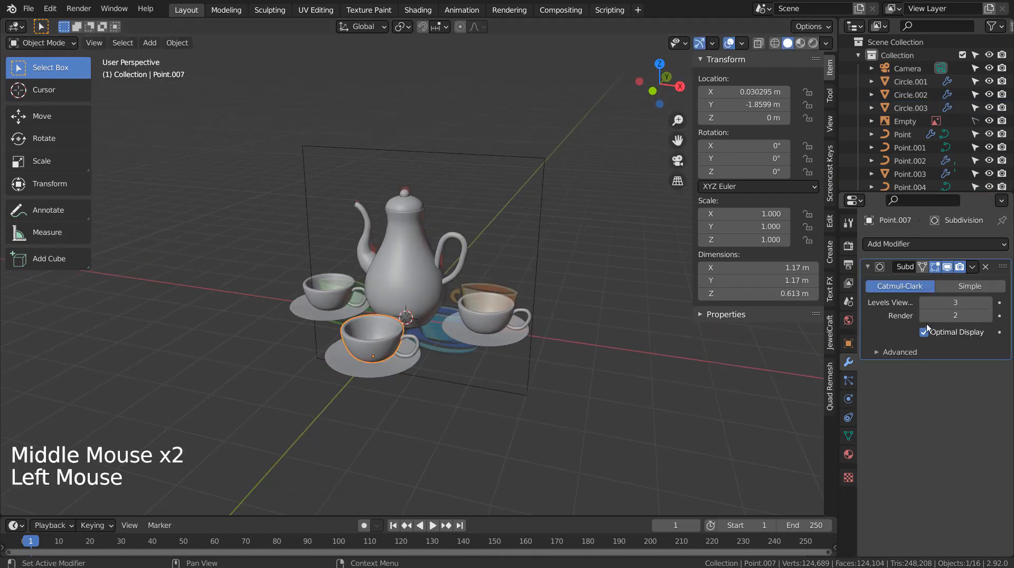
{"action": "left_click", "coordinate": [849, 453]}
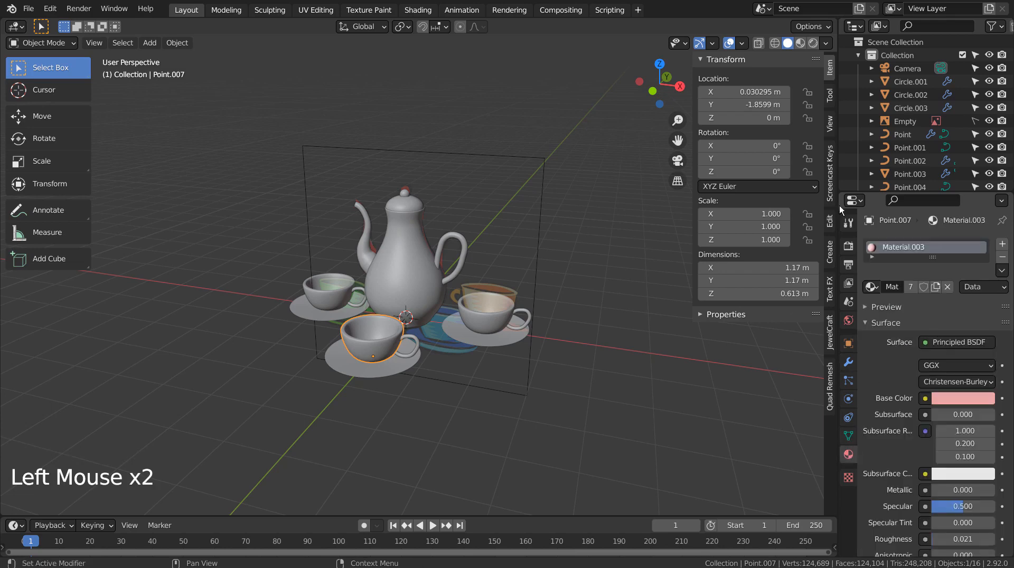
{"action": "left_click", "coordinate": [909, 294]}
{"action": "left_click", "coordinate": [910, 287]}
{"action": "left_click", "coordinate": [800, 43]}
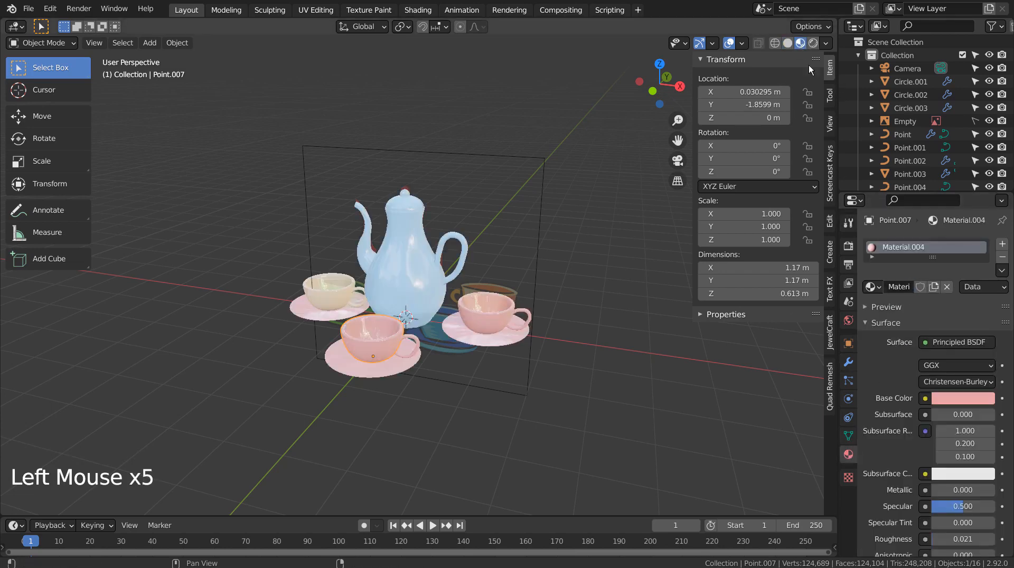
{"action": "left_click", "coordinate": [962, 400]}
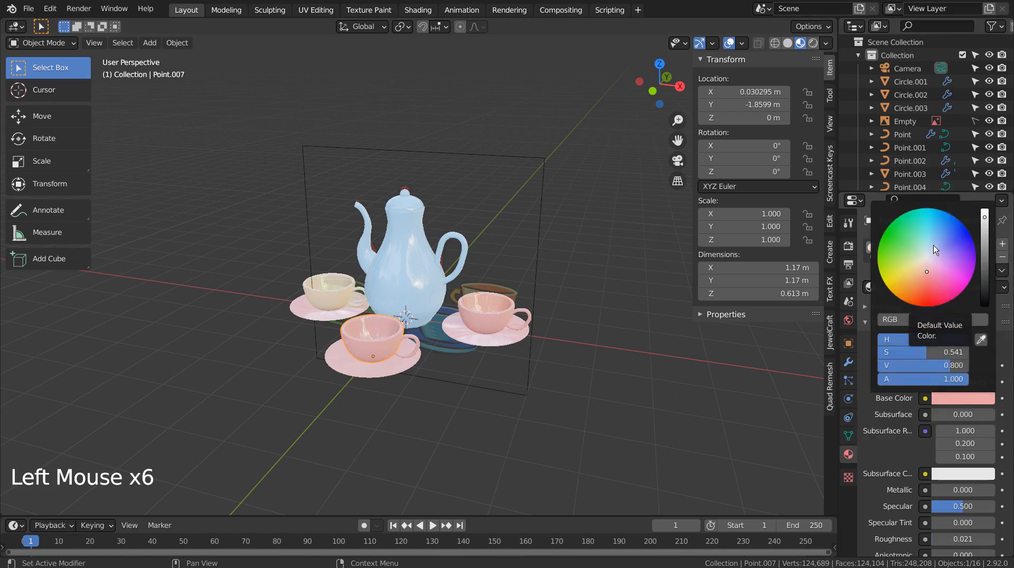
{"action": "left_click", "coordinate": [914, 253]}
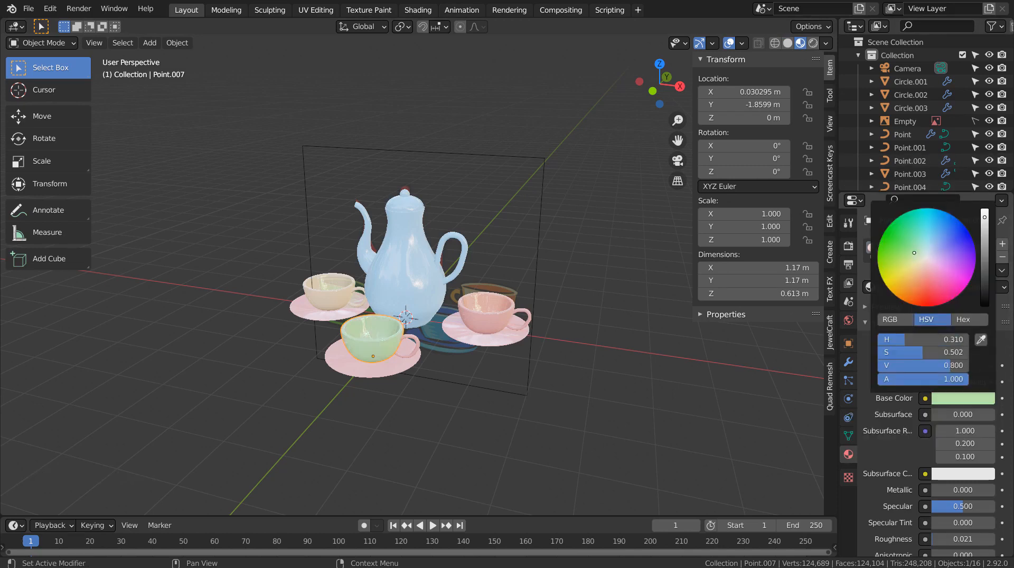
Copy the front cup's green material to its handle and saucer
{"action": "left_click", "coordinate": [416, 339]}
{"action": "left_click", "coordinate": [415, 361], "text": "shift"}
{"action": "left_click", "coordinate": [375, 353], "text": "shift"}
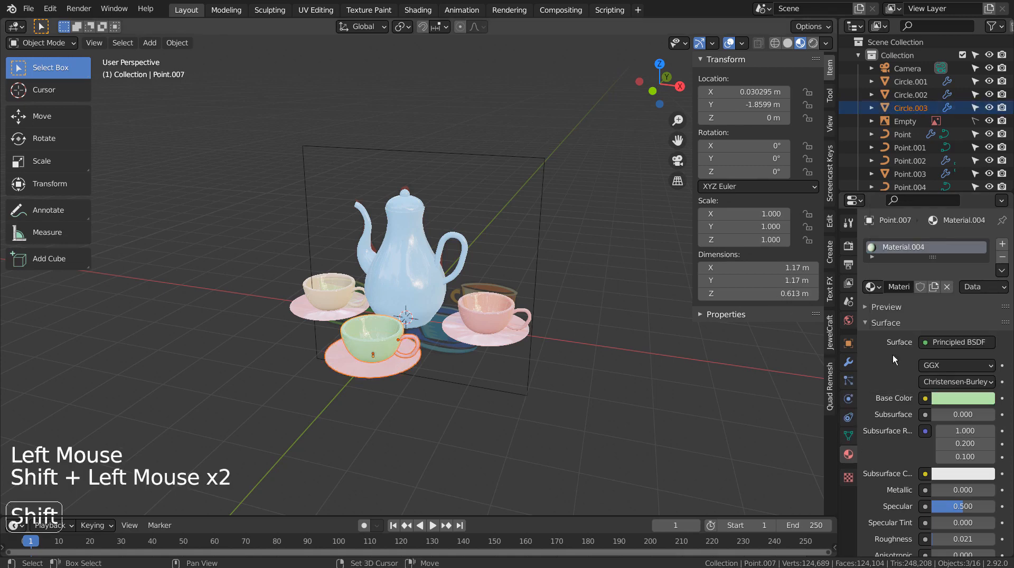
{"action": "left_click", "coordinate": [1001, 274]}
{"action": "left_click", "coordinate": [929, 296]}
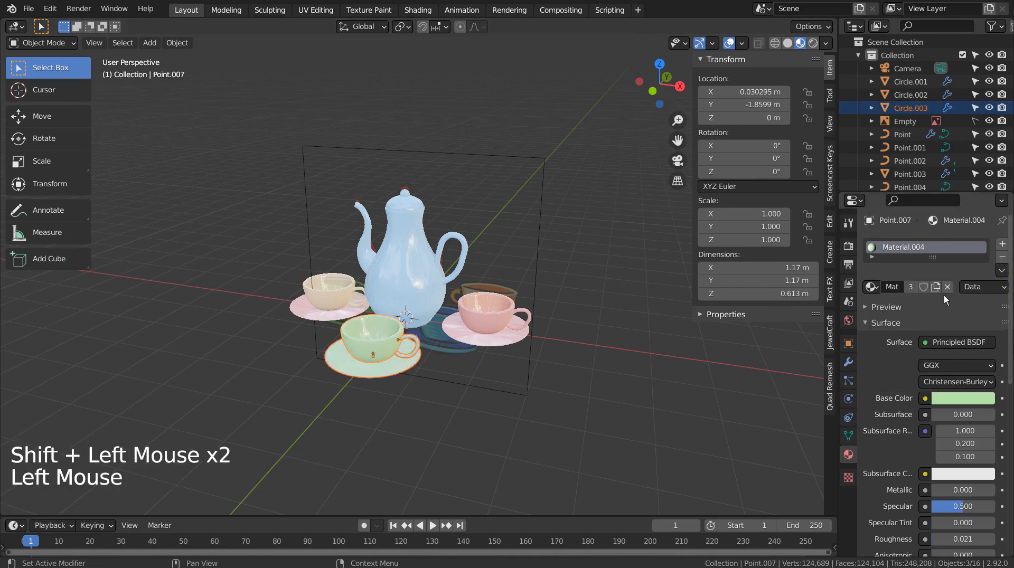
Copy the peach cup's material to the saucer beneath it
{"action": "left_click", "coordinate": [315, 316]}
{"action": "left_click", "coordinate": [330, 294], "text": "shift"}
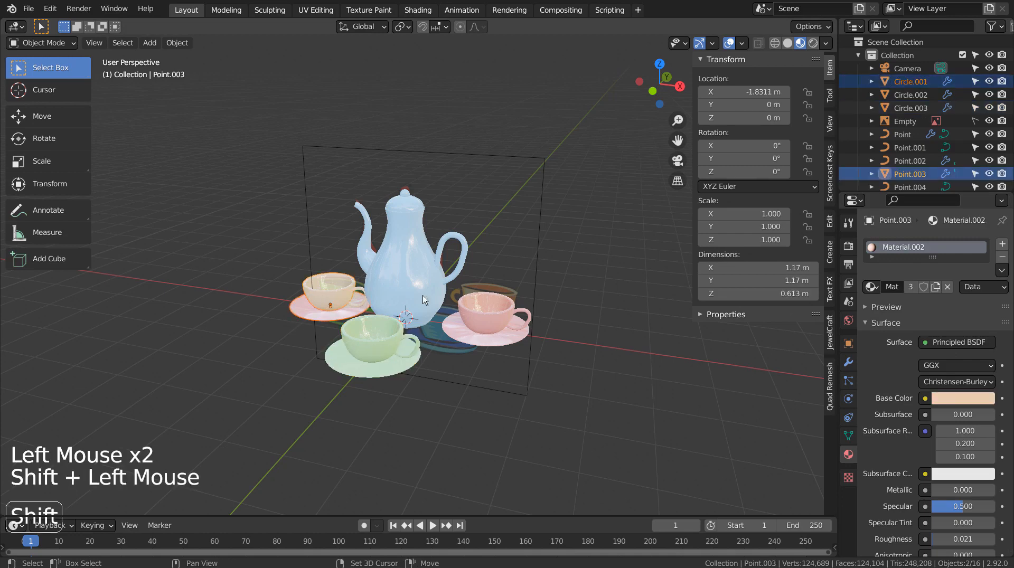
{"action": "left_click", "coordinate": [1004, 272]}
{"action": "left_click", "coordinate": [930, 298]}
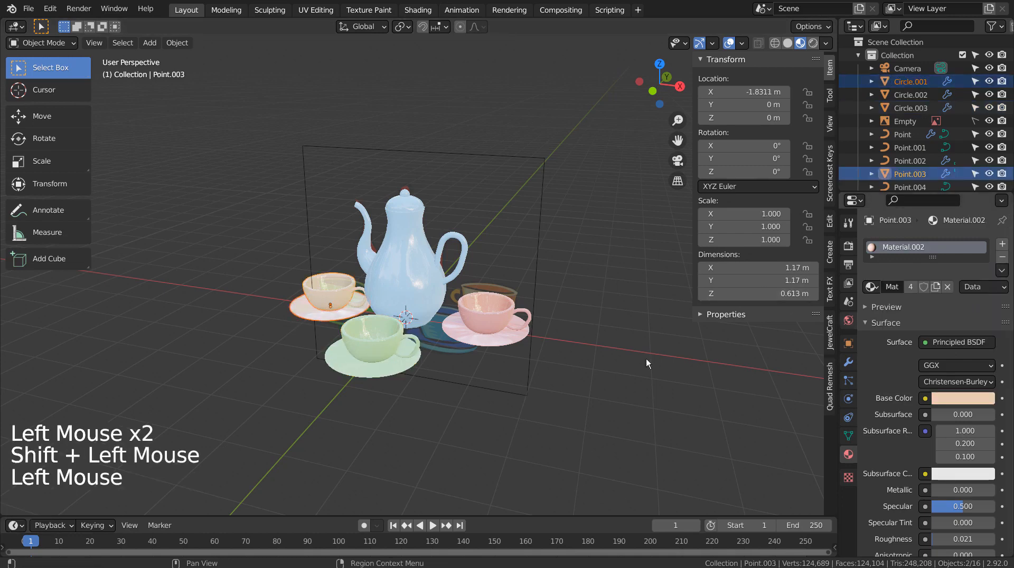
Deselect everything, align the camera to a view of the pot and three cups, and fine-tune the framing with walk navigation
{"action": "left_click", "coordinate": [579, 389]}
{"action": "middle_click_drag", "start_coordinate": [583, 388], "coordinate": [572, 424], "text": "shift"}
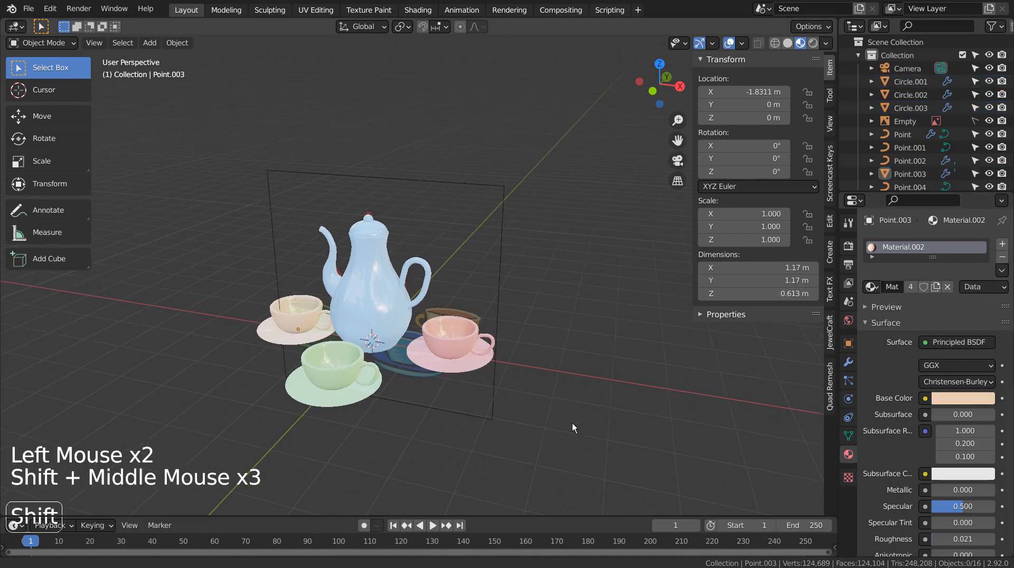
{"action": "key", "text": "ctrl+alt+KP_0"}
{"action": "key", "text": "shift+grave"}
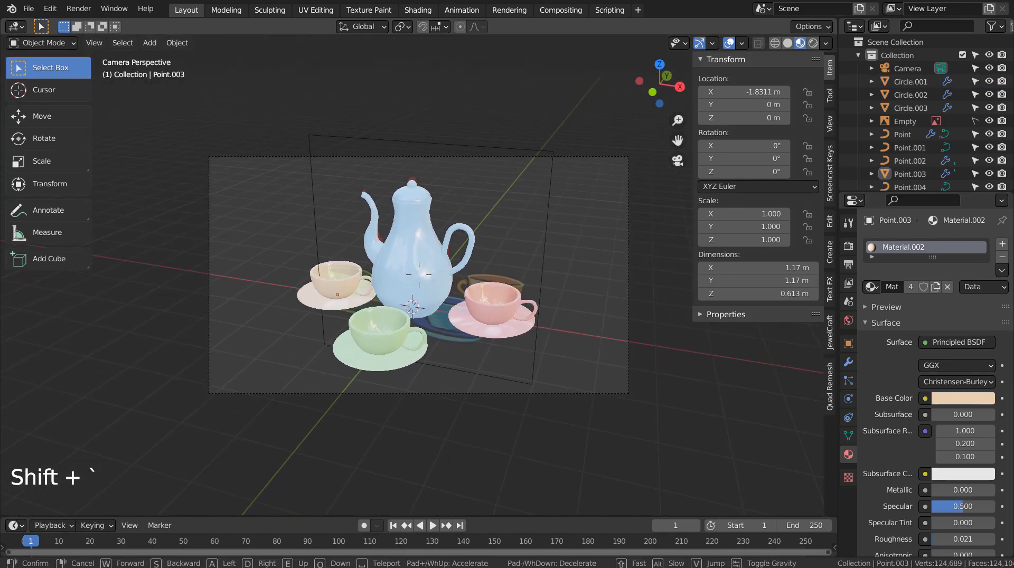
{"action": "left_click", "coordinate": [484, 268]}
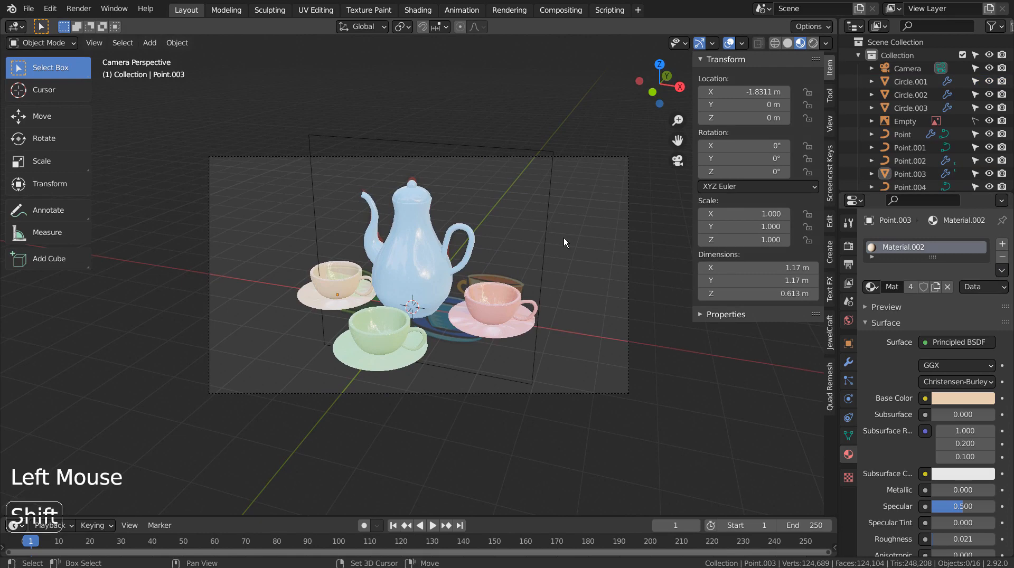
Add a plane beneath the coffee pot and cups and scale it to about 18.5 m by 9.17 m as a tabletop
{"action": "key", "text": "shift+a"}
{"action": "left_click", "coordinate": [615, 238]}
{"action": "key", "text": "s"}
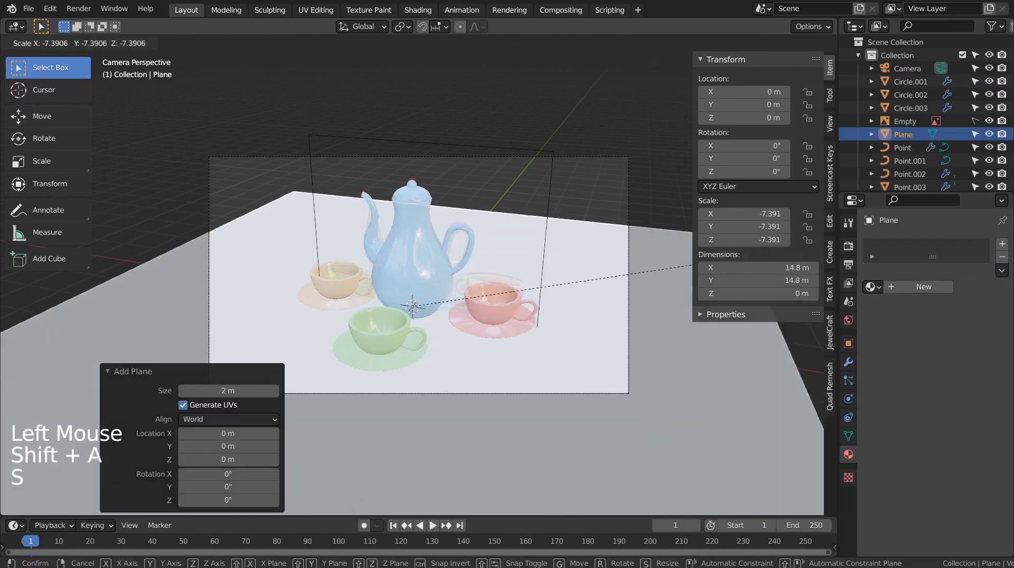
{"action": "left_click", "coordinate": [602, 280]}
{"action": "key", "text": "s"}
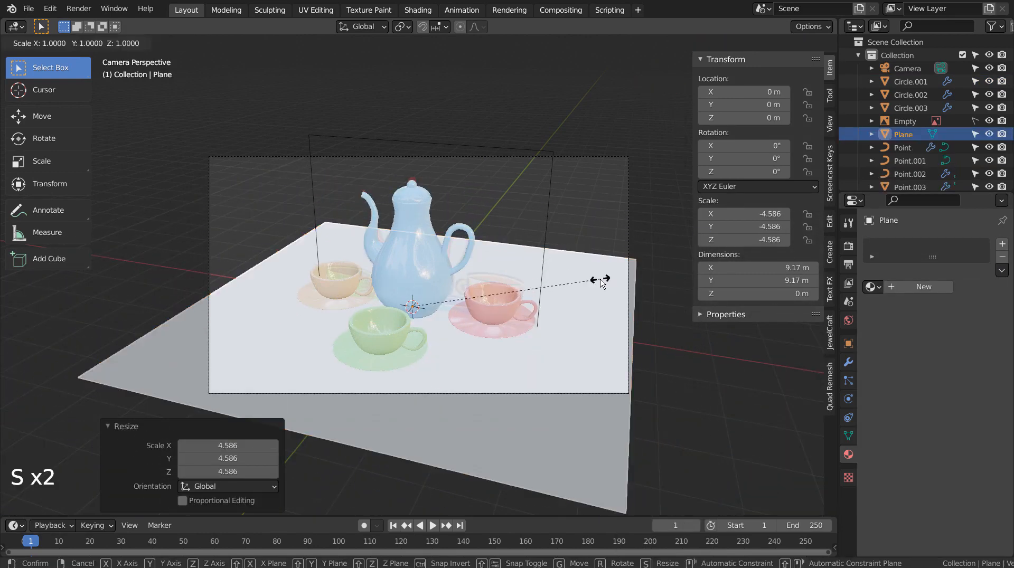
{"action": "key", "text": "x"}
{"action": "left_click", "coordinate": [776, 294]}
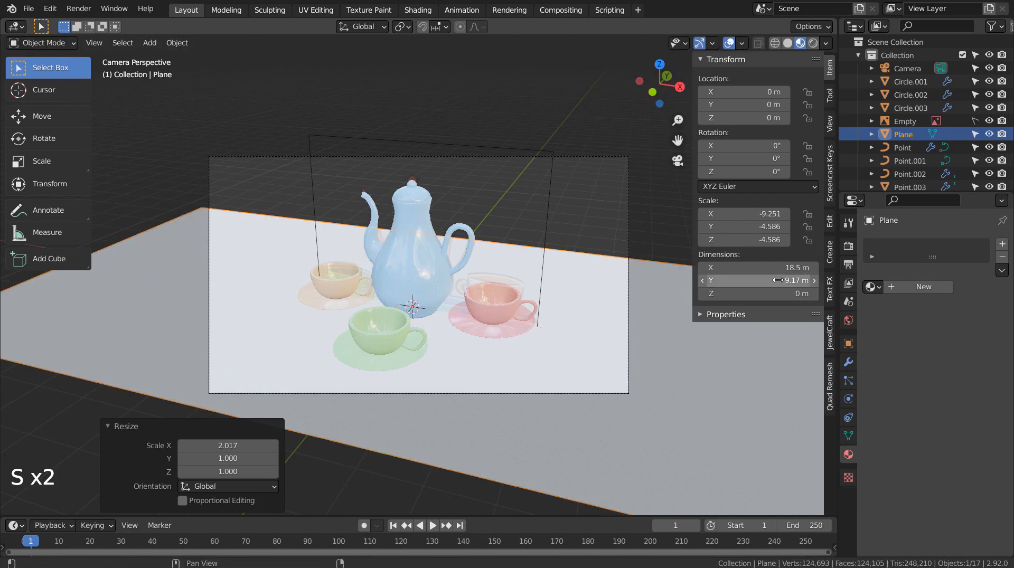
{"action": "key", "text": "KP_3"}
{"action": "scroll", "coordinate": [508, 338], "scroll_direction": "up", "scroll_amount": 8}
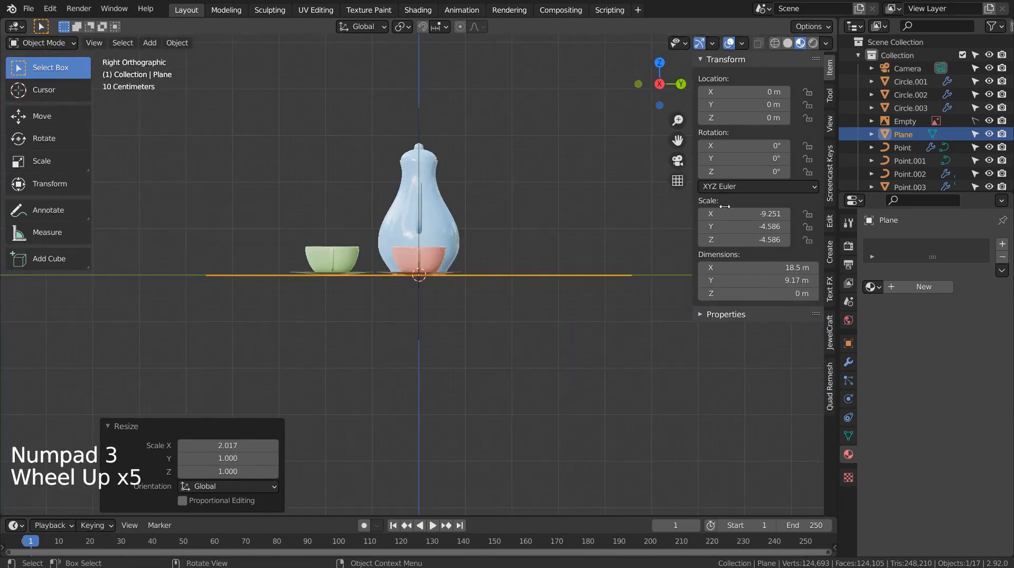
{"action": "scroll", "coordinate": [491, 343], "scroll_direction": "up", "scroll_amount": 6}
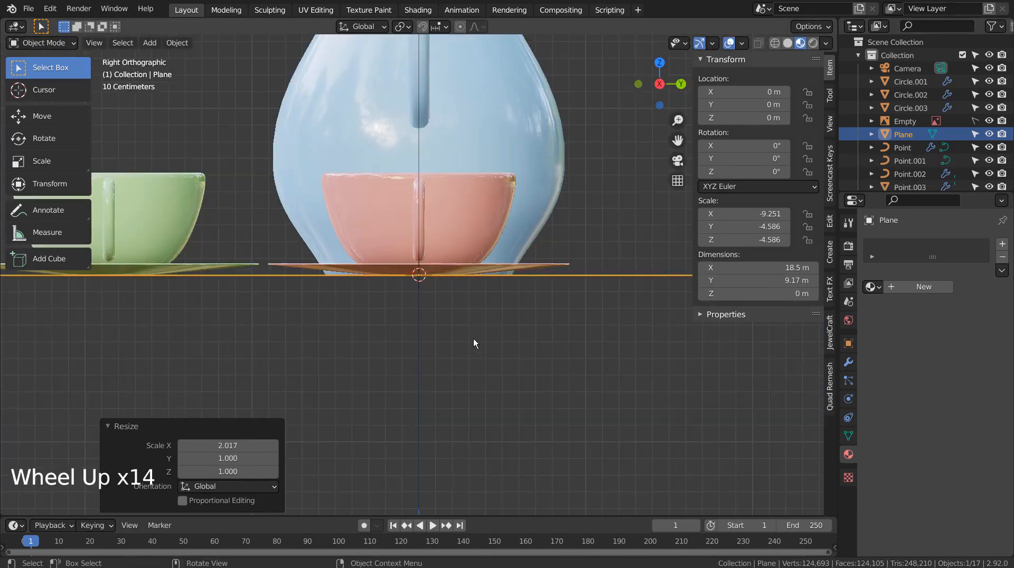
{"action": "key", "text": "KP_1"}
{"action": "key", "text": "KP_0"}
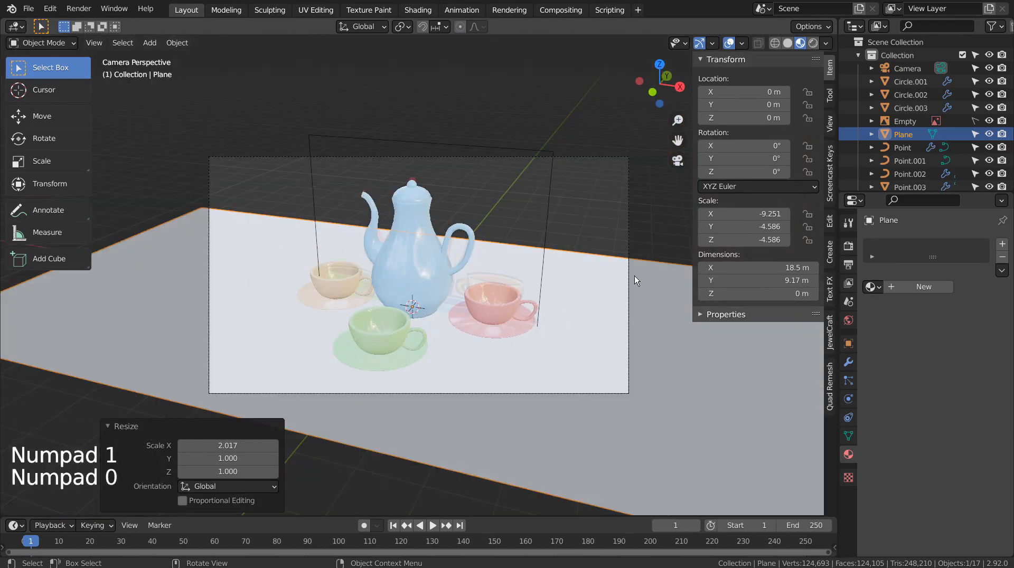
Create a new material for the tabletop plane and open the Shading workspace
{"action": "left_click", "coordinate": [627, 211]}
{"action": "left_click", "coordinate": [607, 302]}
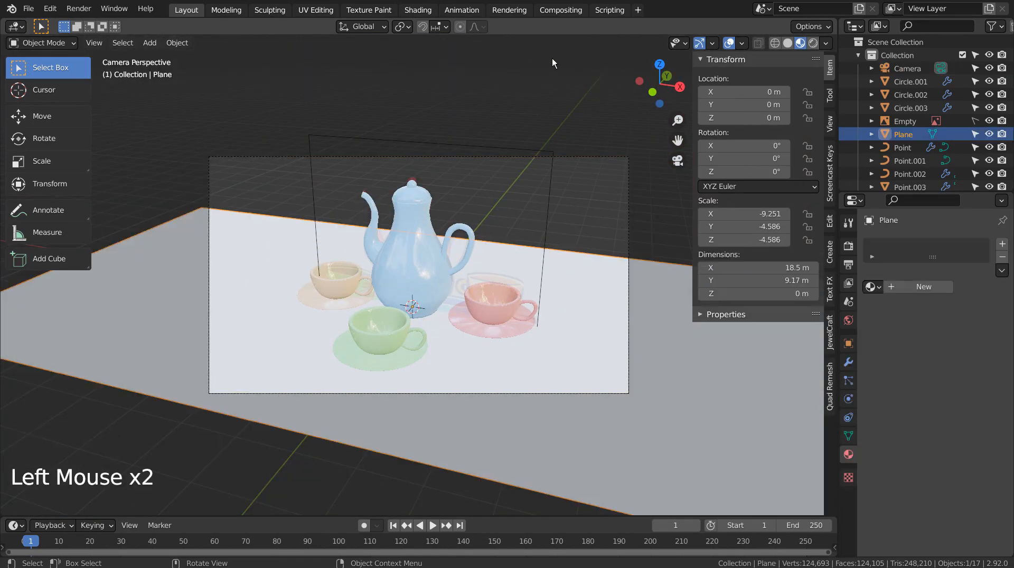
{"action": "left_click", "coordinate": [907, 288]}
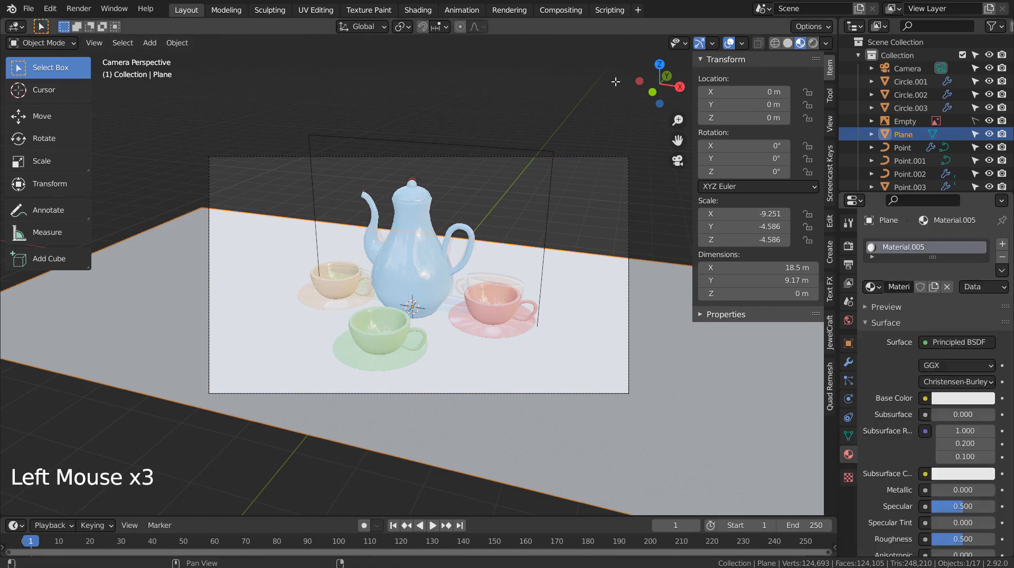
{"action": "left_click", "coordinate": [433, 11]}
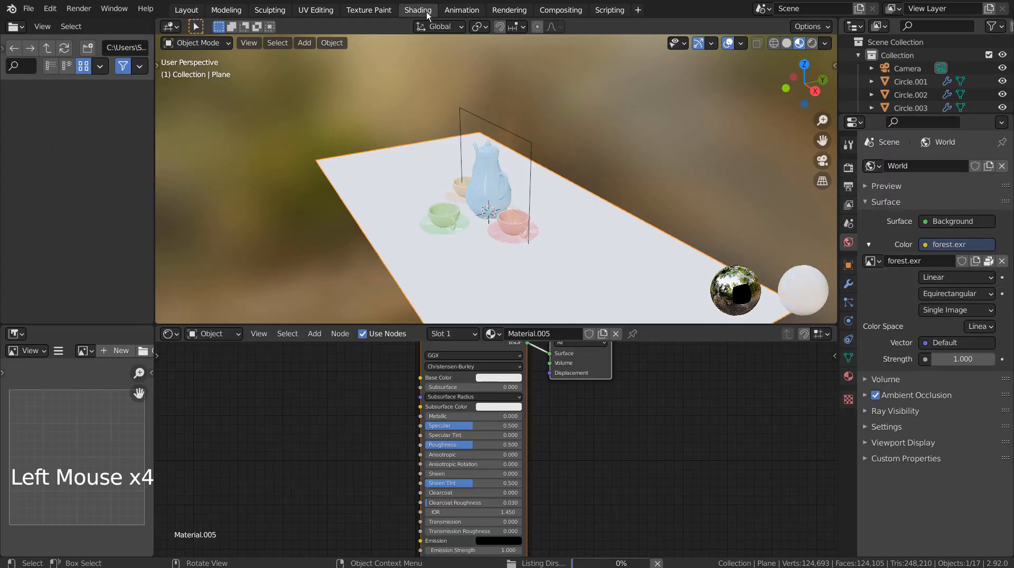
Load the four Wood035_2K maps from the textures folder into the tabletop's Principled BSDF with Principled Texture Setup
{"action": "left_click", "coordinate": [462, 376]}
{"action": "key", "text": "ctrl+shift+t"}
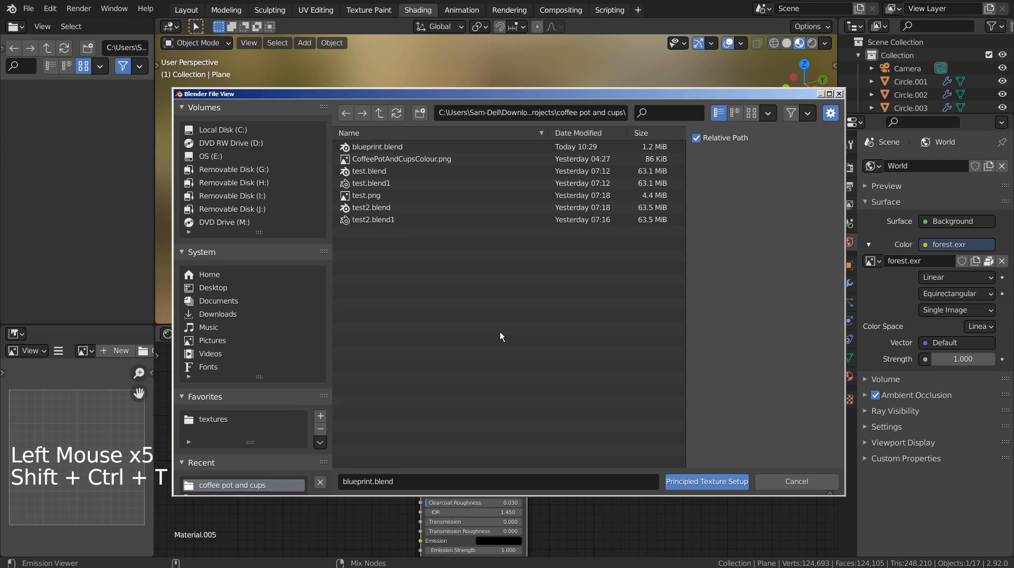
{"action": "left_click", "coordinate": [255, 419]}
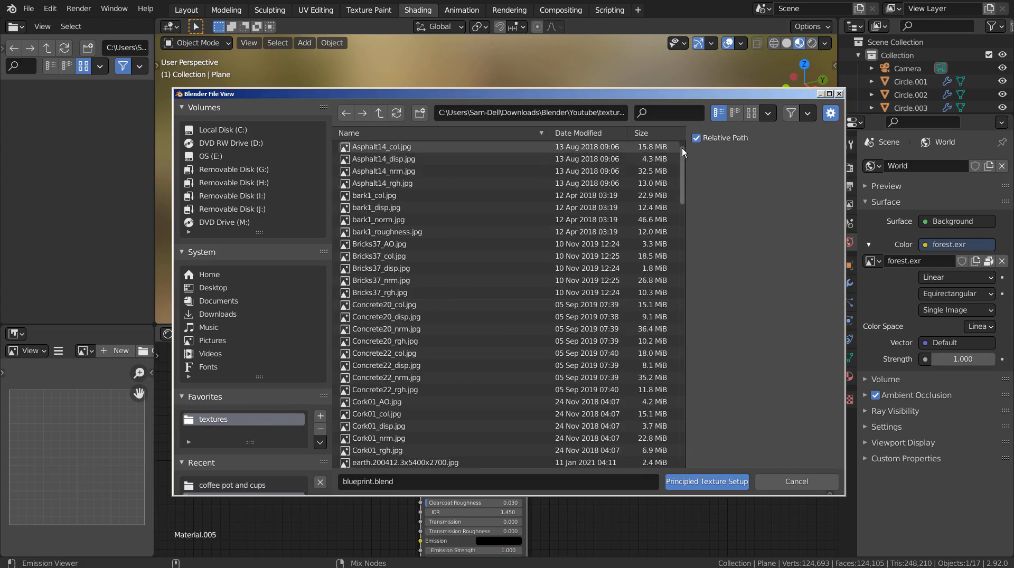
{"action": "left_click_drag", "start_coordinate": [682, 148], "coordinate": [700, 439]}
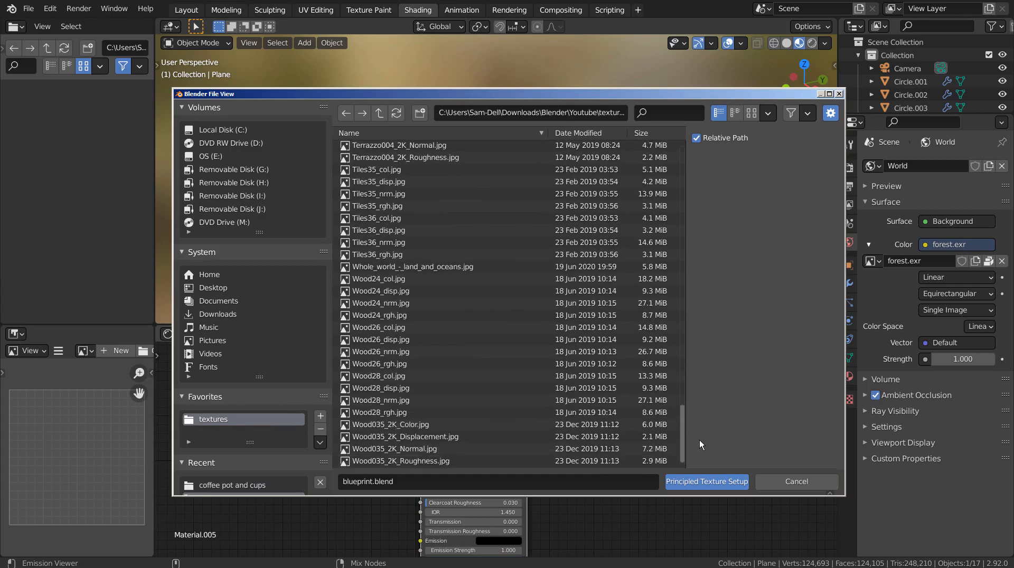
{"action": "left_click", "coordinate": [426, 425]}
{"action": "left_click", "coordinate": [432, 462], "text": "shift"}
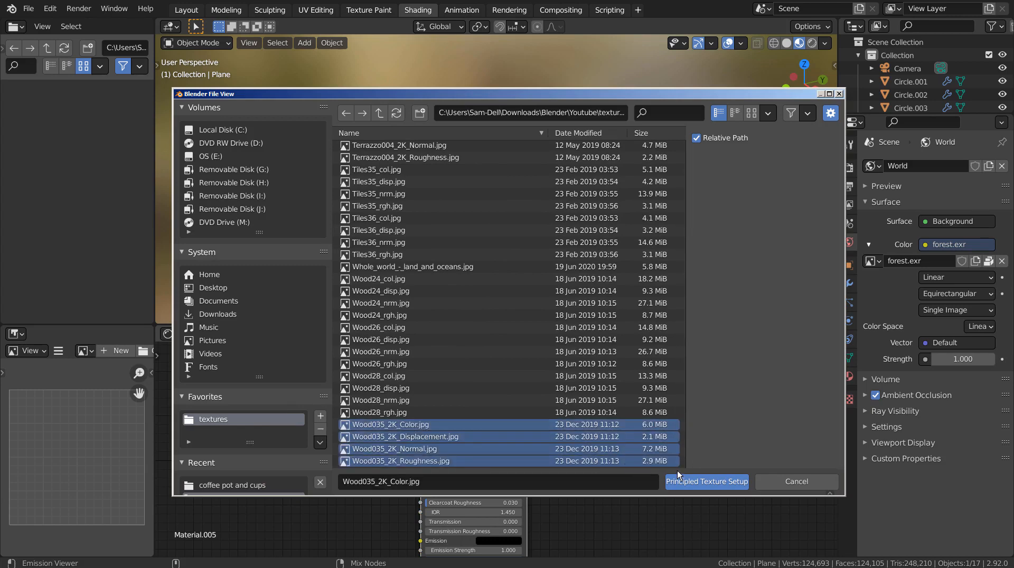
{"action": "left_click", "coordinate": [714, 483]}
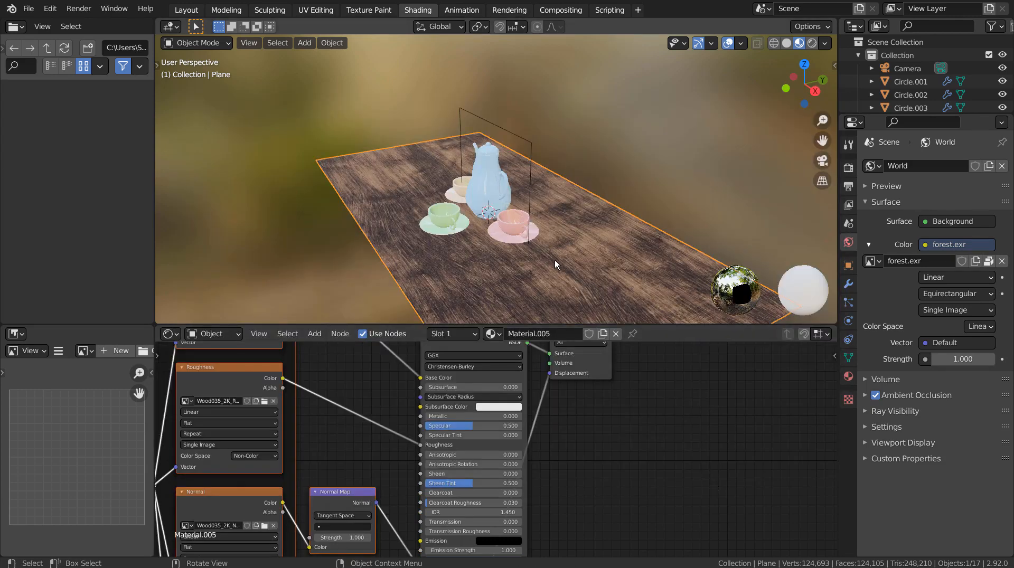
Disconnect the roughness map from the tabletop's shader, then set roughness to 0.045 and specular to 0.075
{"action": "key", "text": "KP_0"}
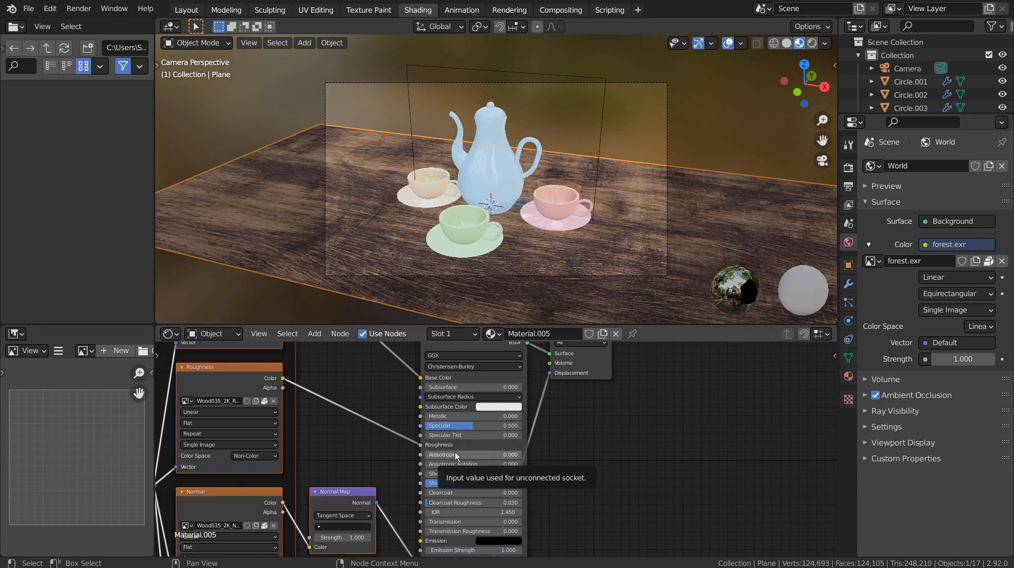
{"action": "left_click_drag", "start_coordinate": [420, 445], "coordinate": [391, 464]}
{"action": "left_click_drag", "start_coordinate": [469, 445], "coordinate": [430, 426]}
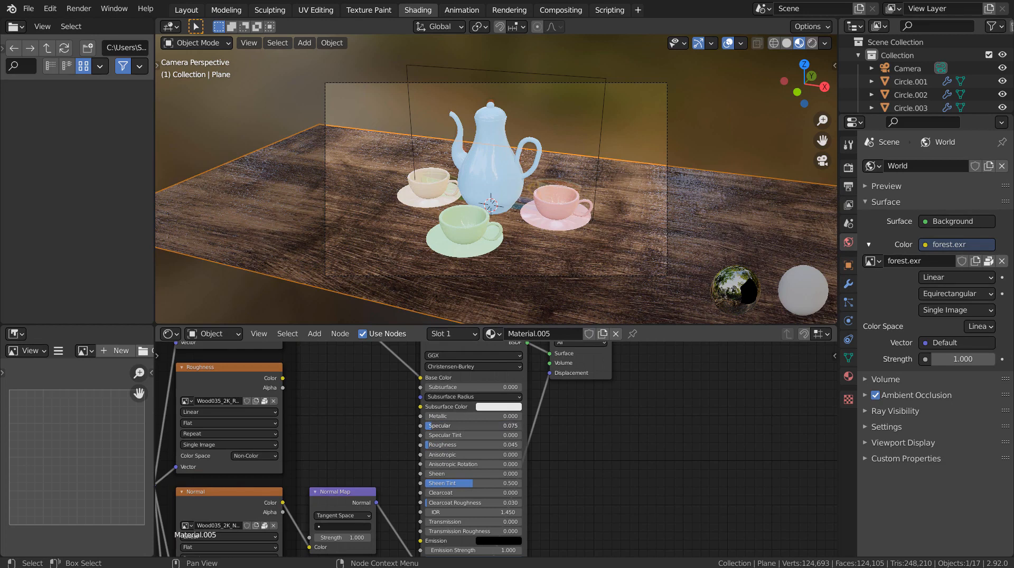
{"action": "left_click", "coordinate": [622, 424]}
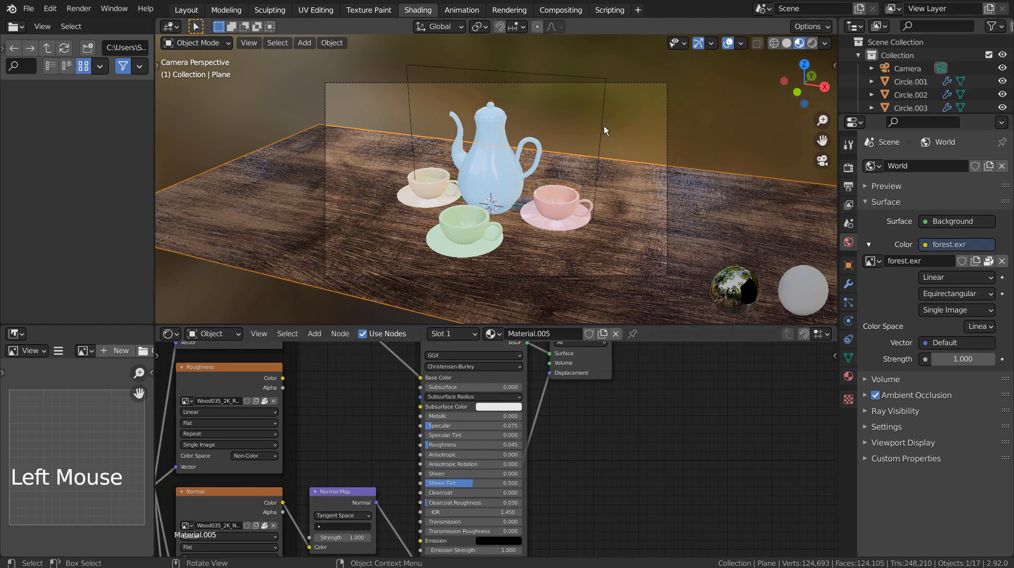
Duplicate the tabletop plane, rotate it 90° upright, and place it behind the pot as a back wall at about Y 6.1 m, Z 1.65 m
{"action": "left_click", "coordinate": [626, 103]}
{"action": "left_click", "coordinate": [630, 195]}
{"action": "key", "text": "KP_3"}
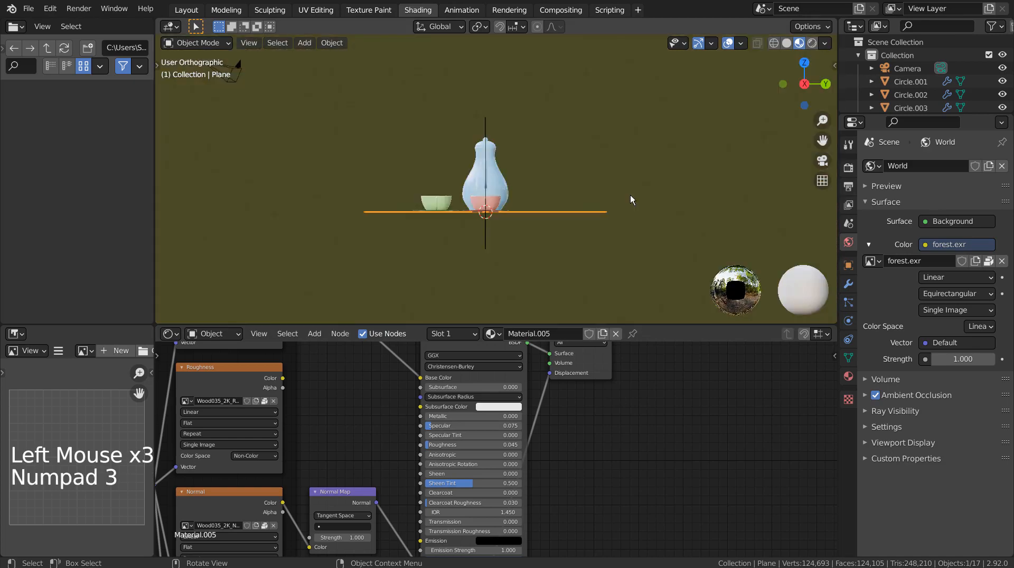
{"action": "key", "text": "shift+d"}
{"action": "key", "text": "r"}
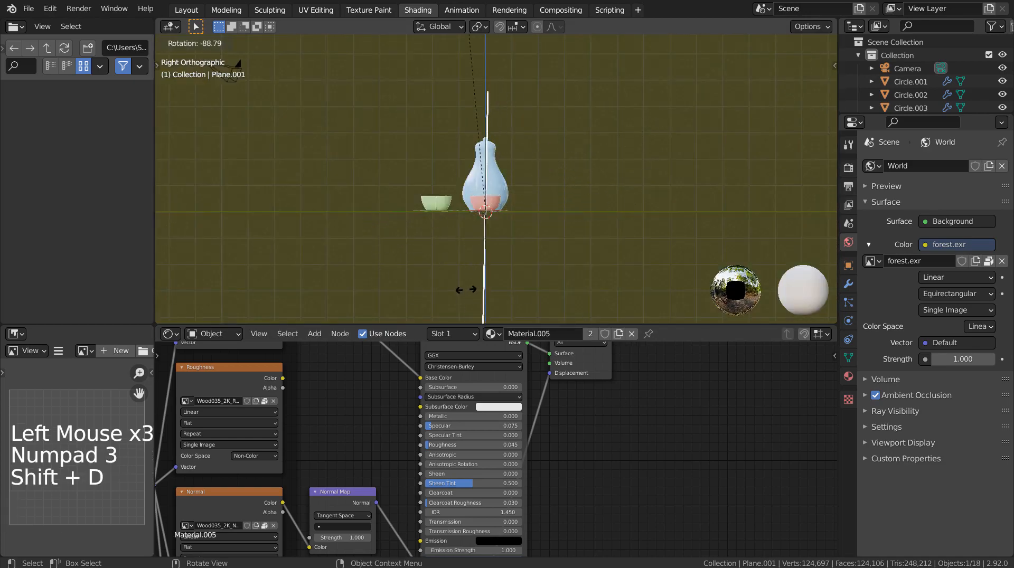
{"action": "left_click", "coordinate": [465, 290], "text": "ctrl"}
{"action": "key", "text": "g"}
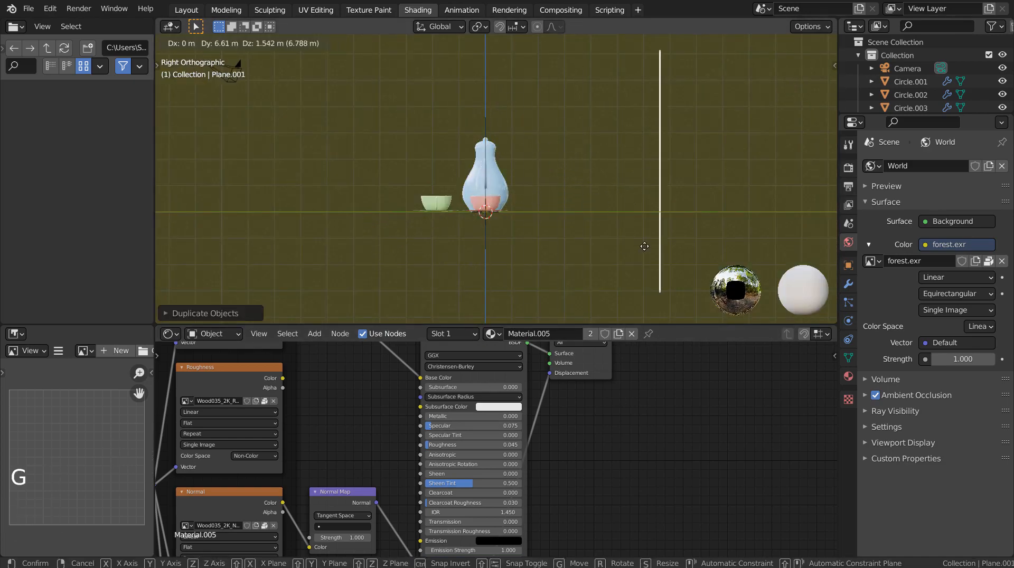
{"action": "left_click", "coordinate": [645, 246]}
{"action": "key", "text": "KP_0"}
{"action": "key", "text": "g"}
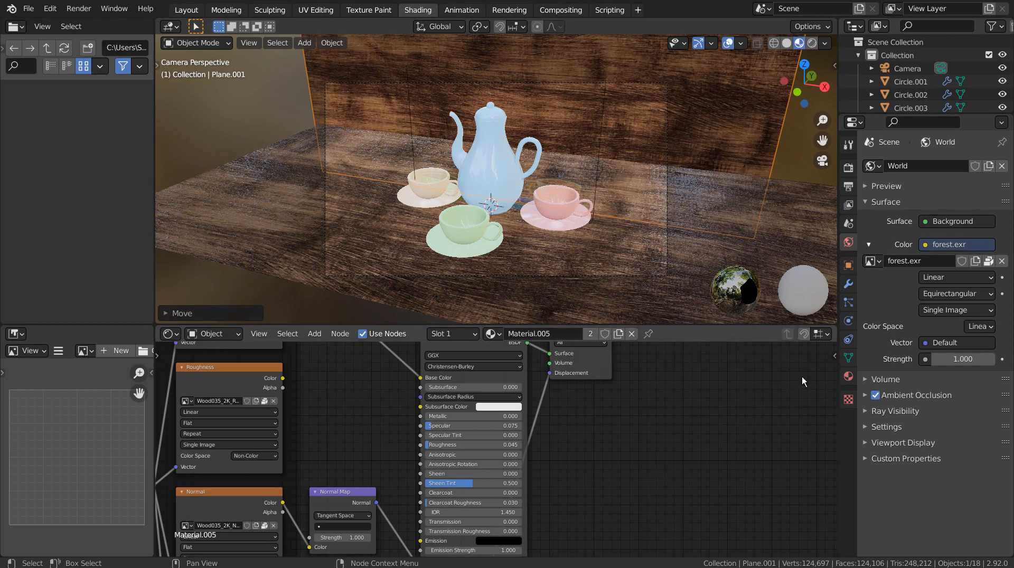
Make the back wall's material a single-user copy and delete its wood texture, mapping and normal map nodes
{"action": "left_click", "coordinate": [848, 377]}
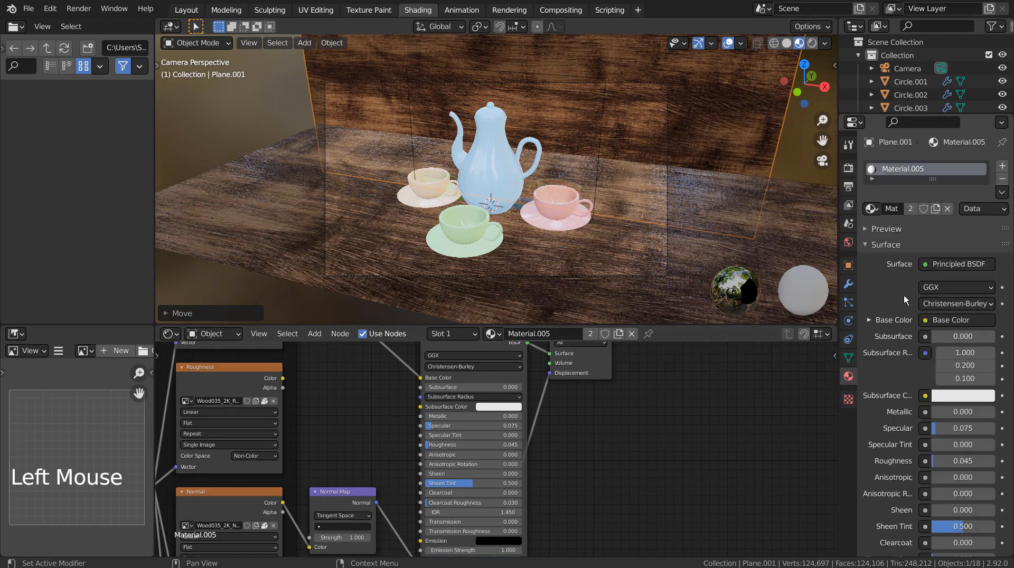
{"action": "left_click", "coordinate": [911, 210]}
{"action": "scroll", "coordinate": [681, 457], "scroll_direction": "down", "scroll_amount": 4}
{"action": "scroll", "coordinate": [676, 449], "scroll_direction": "down", "scroll_amount": 10}
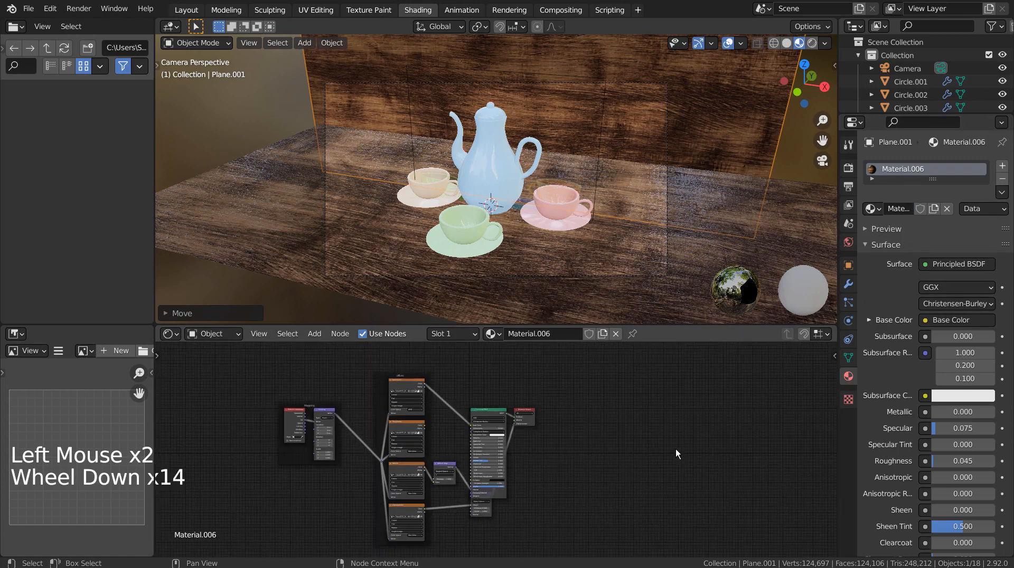
{"action": "left_click", "coordinate": [167, 401]}
{"action": "key", "text": "b"}
{"action": "left_click_drag", "start_coordinate": [278, 392], "coordinate": [461, 550]}
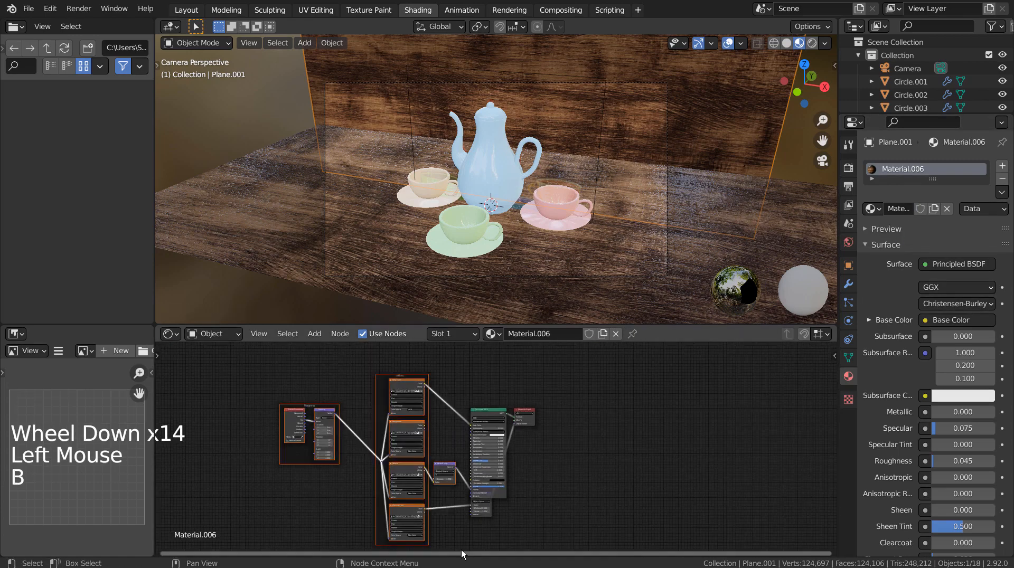
{"action": "key", "text": "x"}
Try the four Concrete22 maps on the back wall with Principled Texture Setup, then undo them
{"action": "scroll", "coordinate": [503, 452], "scroll_direction": "up", "scroll_amount": 13}
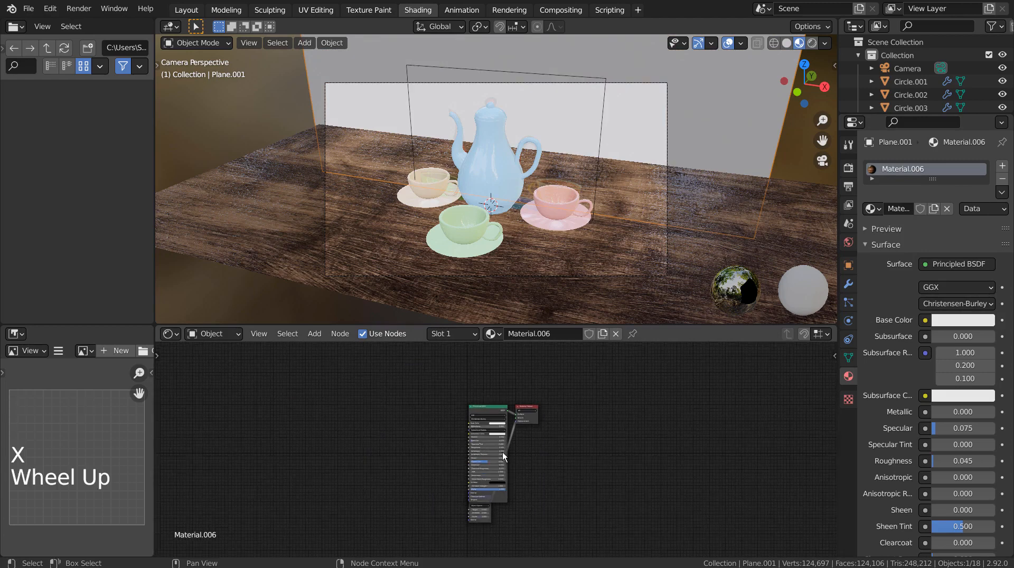
{"action": "left_click", "coordinate": [462, 382]}
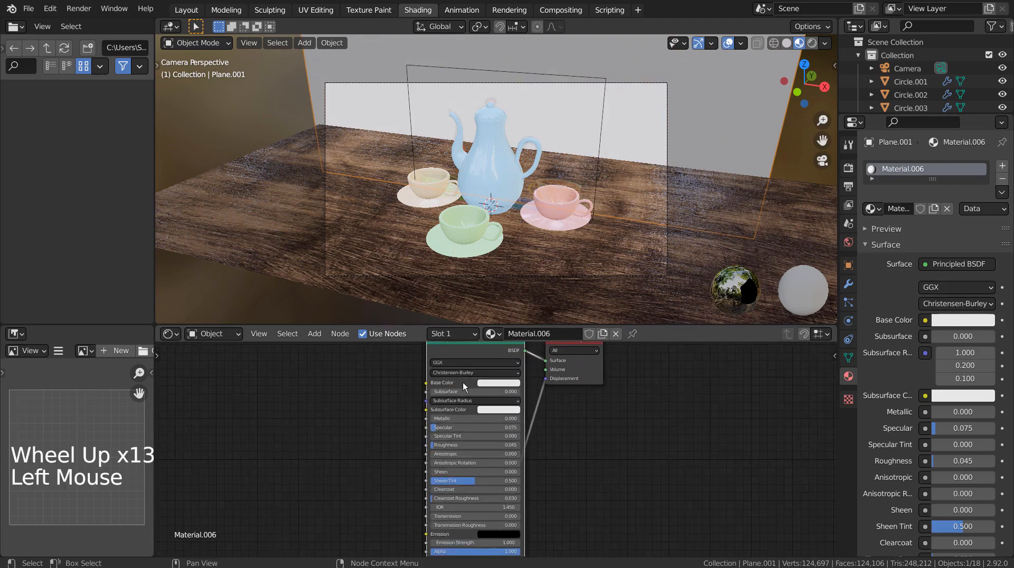
{"action": "key", "text": "ctrl+shift+t"}
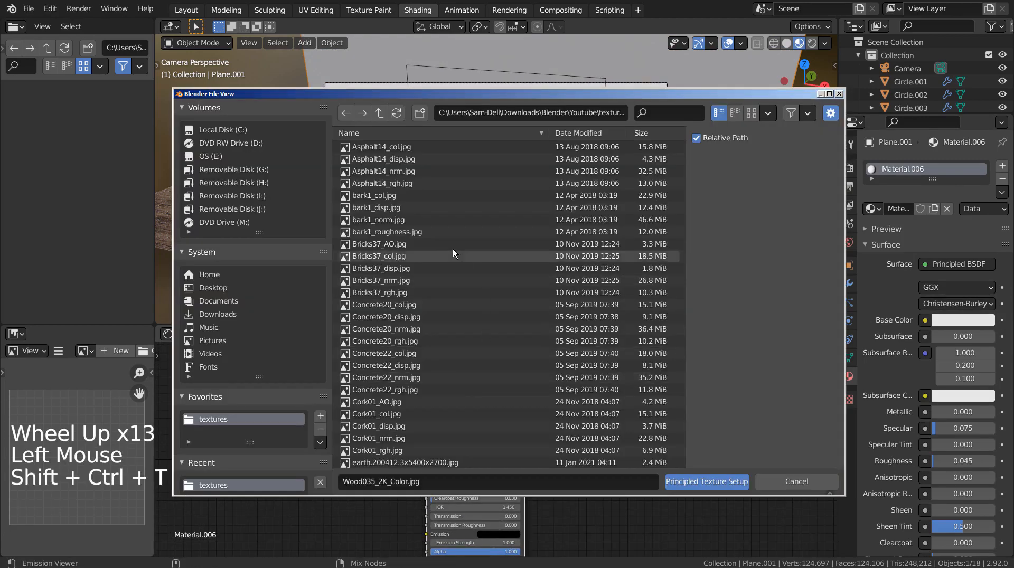
{"action": "left_click", "coordinate": [408, 354]}
{"action": "left_click", "coordinate": [411, 391], "text": "shift"}
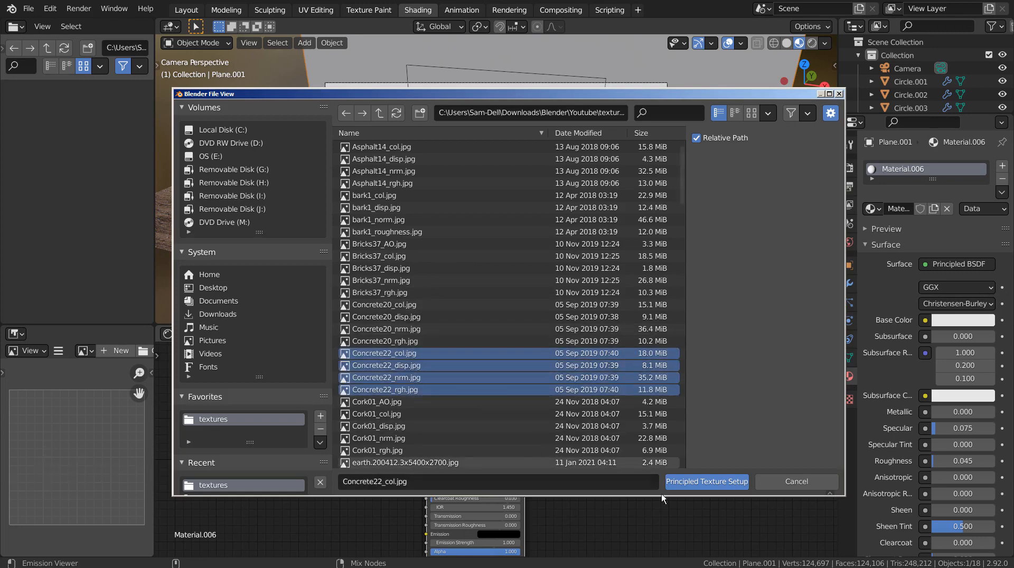
{"action": "left_click", "coordinate": [705, 481]}
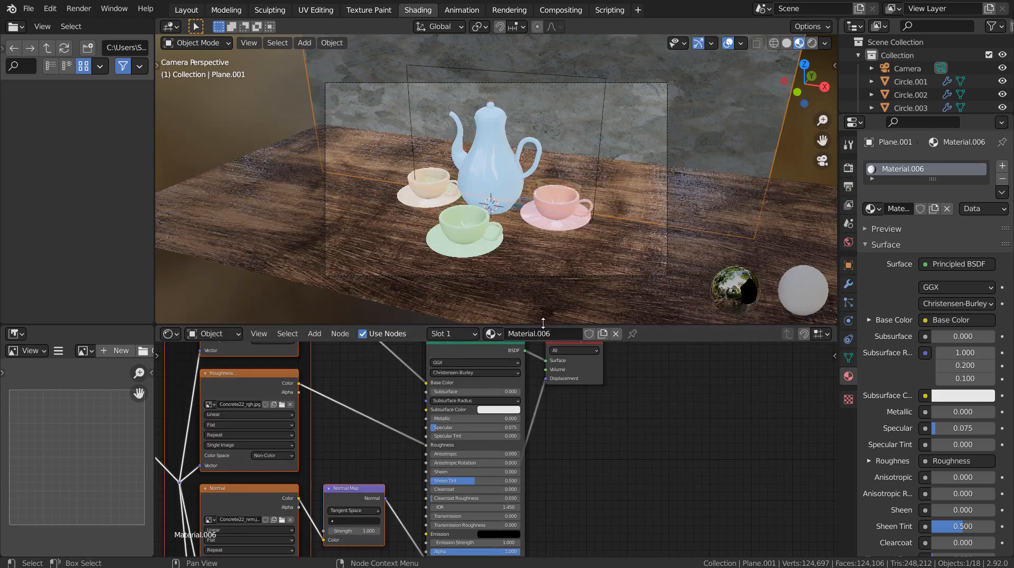
{"action": "key", "text": "ctrl+z"}
Load the four Concrete20 maps into the back wall's Principled BSDF with Principled Texture Setup
{"action": "left_click", "coordinate": [466, 382]}
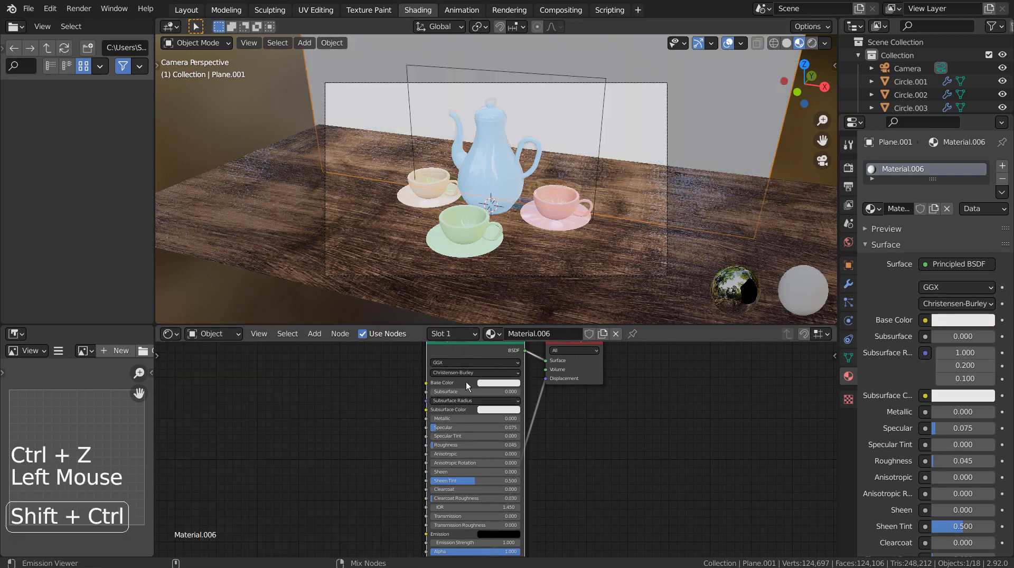
{"action": "key", "text": "ctrl+shift+t"}
{"action": "left_click", "coordinate": [416, 307]}
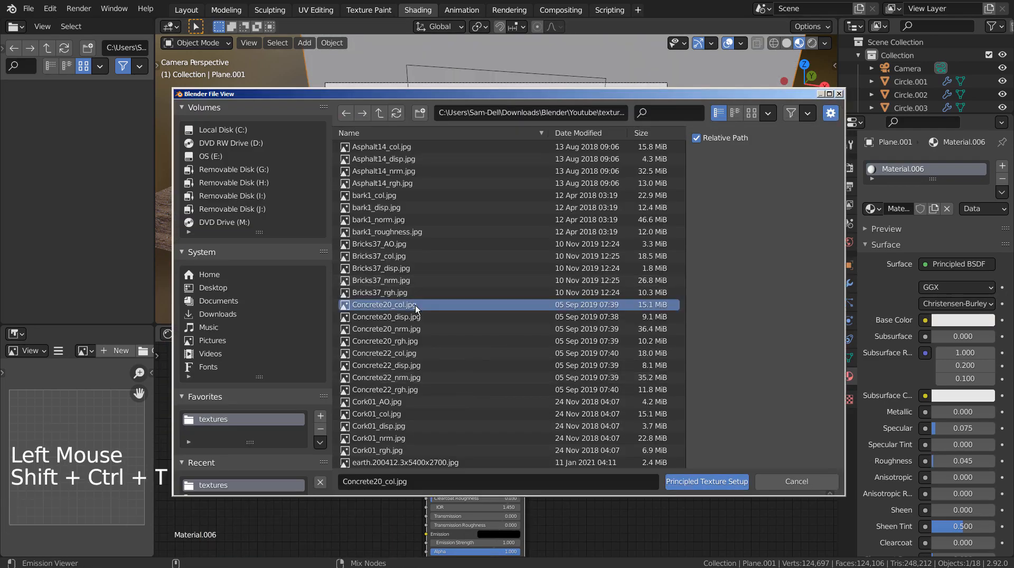
{"action": "left_click", "coordinate": [404, 340], "text": "shift"}
{"action": "left_click", "coordinate": [718, 482]}
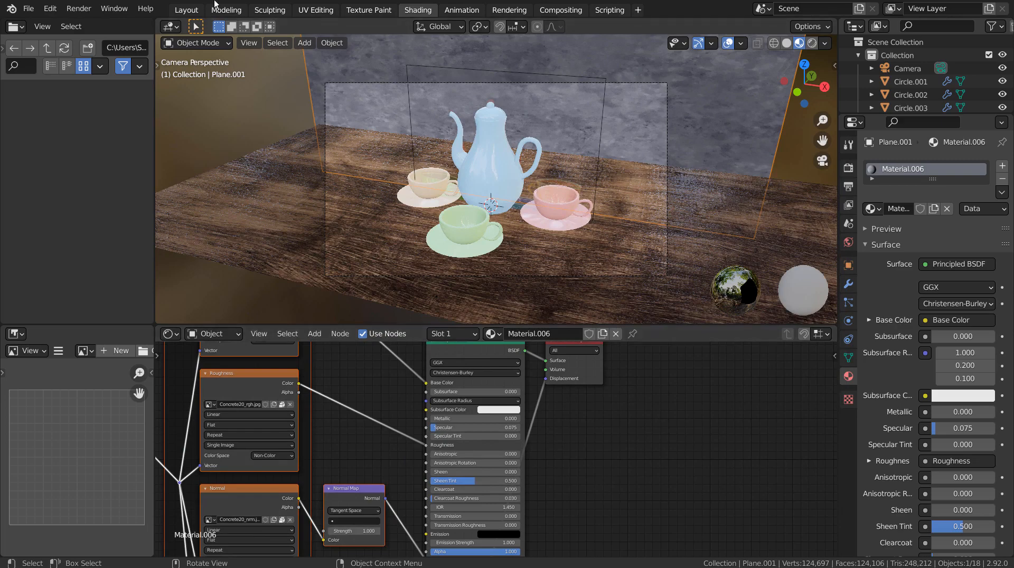
Return to the Layout workspace, deselect everything, and hide the Empty reference image from both the viewport and renders
{"action": "left_click", "coordinate": [195, 11]}
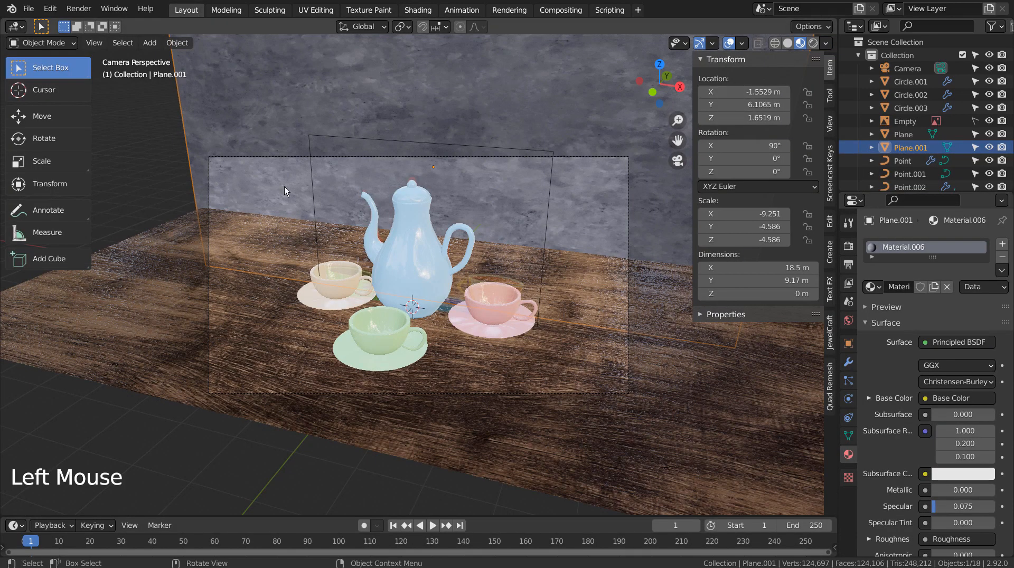
{"action": "left_click", "coordinate": [158, 198]}
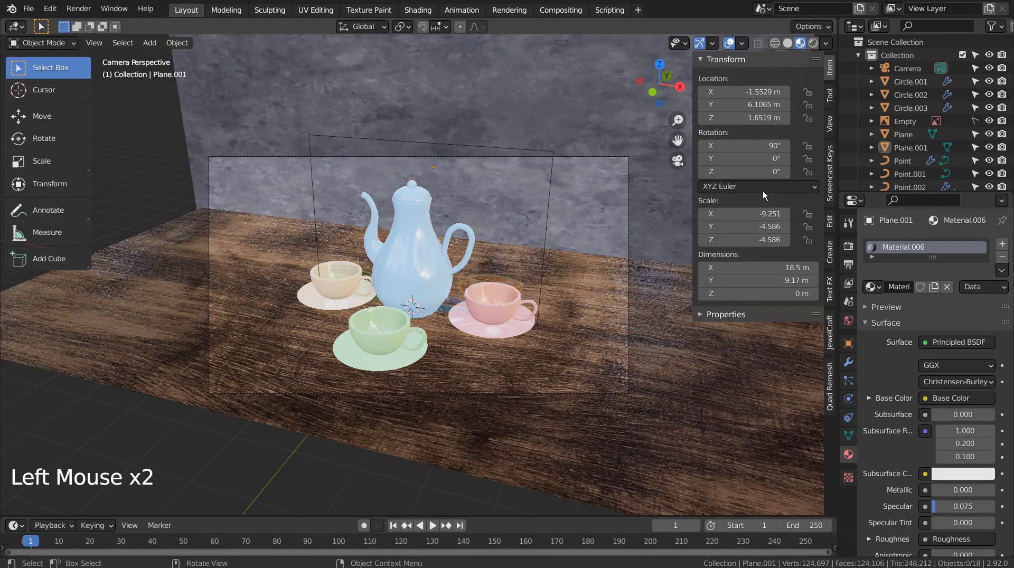
{"action": "left_click", "coordinate": [990, 121]}
{"action": "left_click", "coordinate": [1002, 121]}
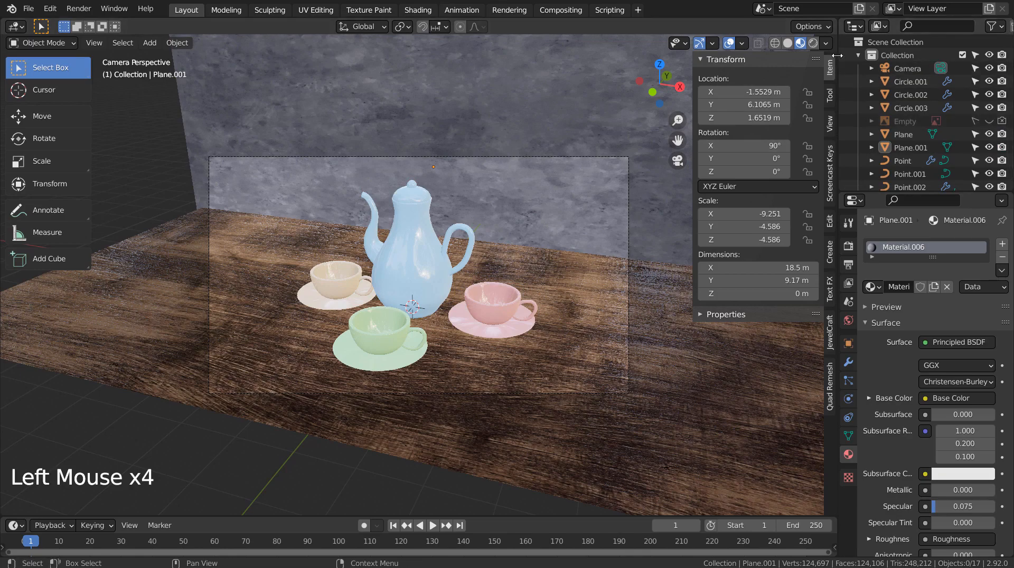
Display the viewport in rendered shading and replace the world's forest.exr color input with a Sky Texture
{"action": "left_click", "coordinate": [812, 46]}
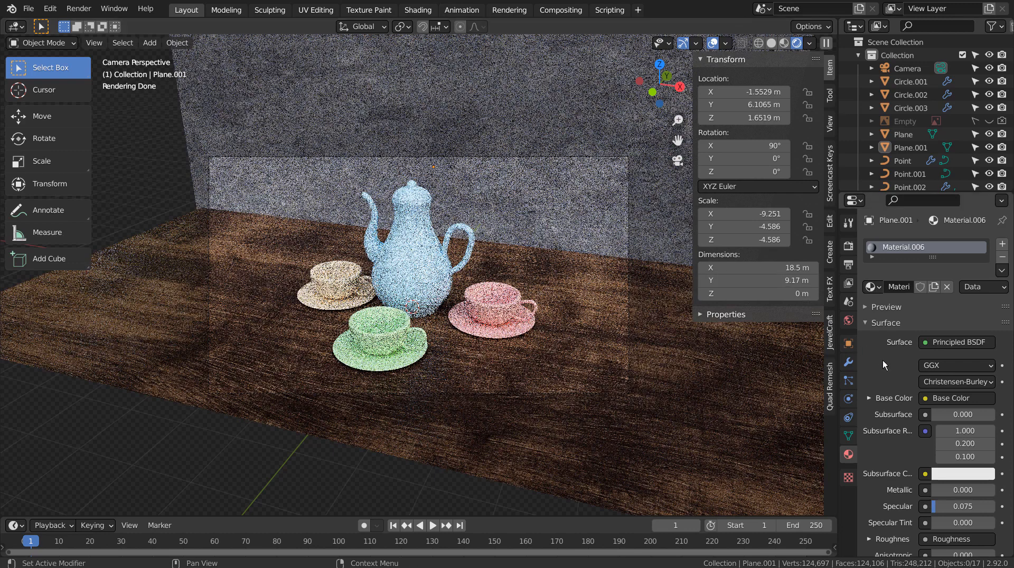
{"action": "left_click", "coordinate": [849, 320]}
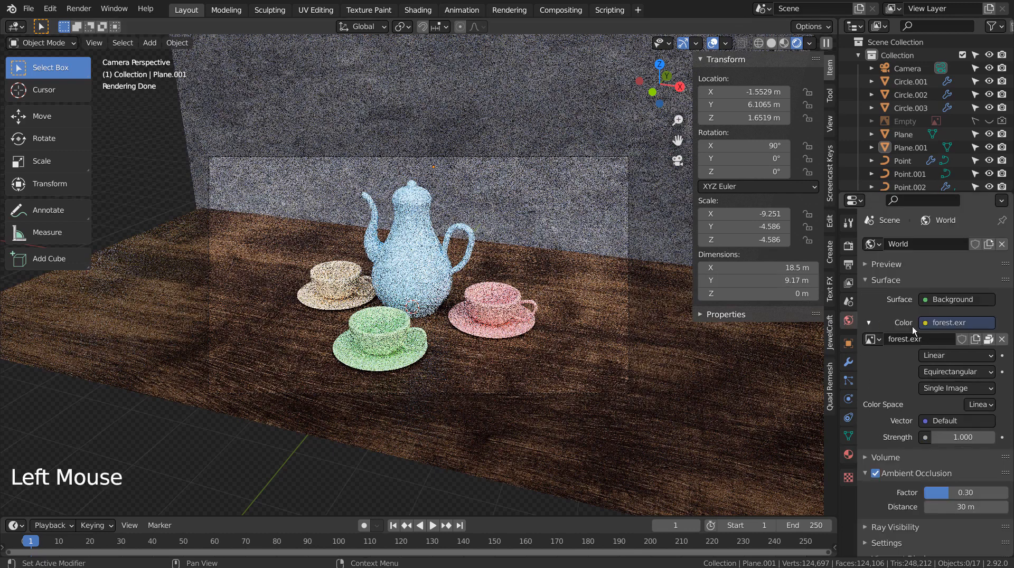
{"action": "left_click", "coordinate": [928, 321]}
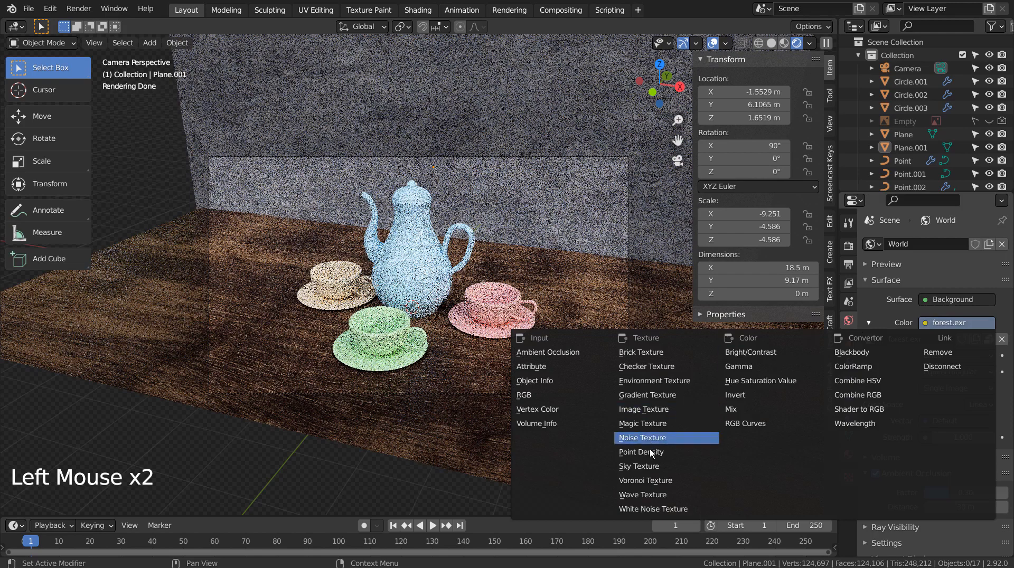
{"action": "left_click", "coordinate": [640, 466]}
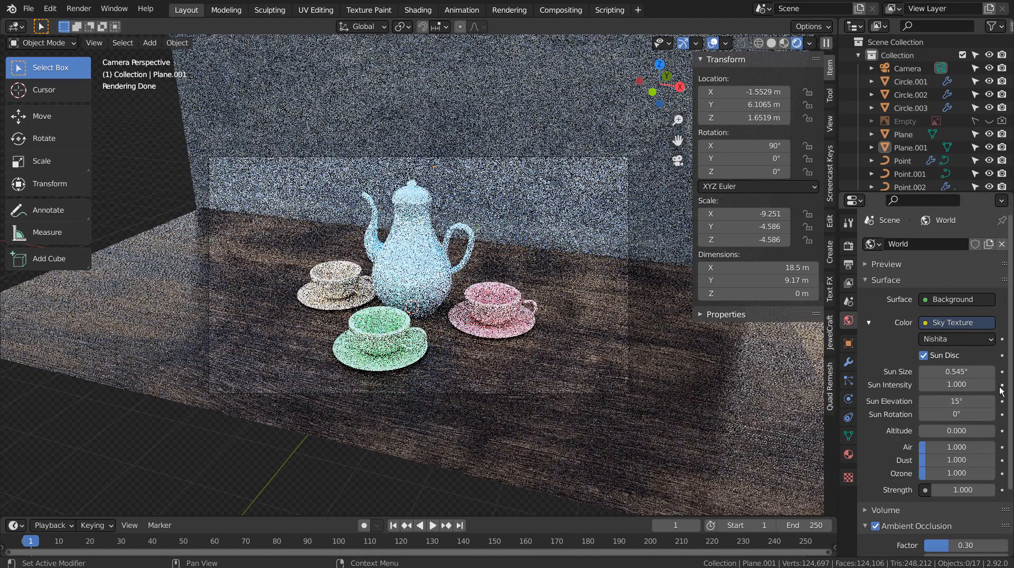
Set the sky texture's sun elevation to 90° and the world background strength to 0.1
{"action": "left_click", "coordinate": [962, 402]}
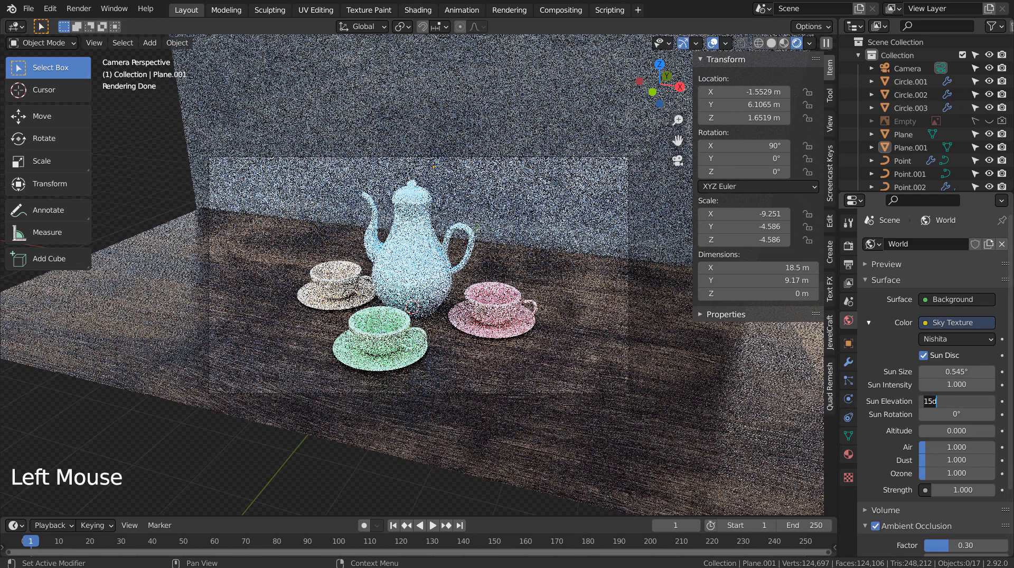
{"action": "type", "text": "90"}
{"action": "key", "text": "Return"}
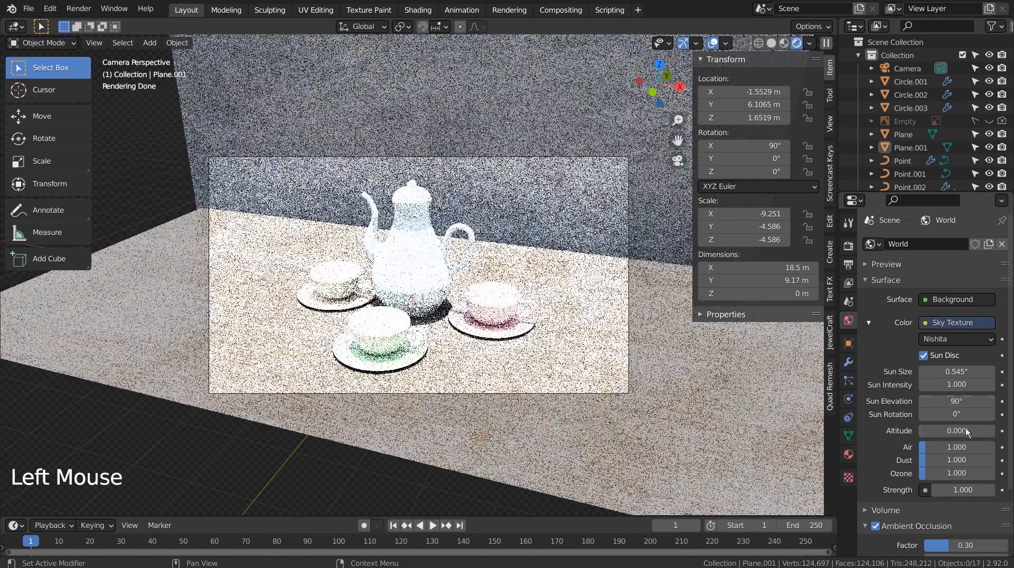
{"action": "left_click", "coordinate": [962, 490]}
{"action": "type", "text": "0.1"}
{"action": "key", "text": "Return"}
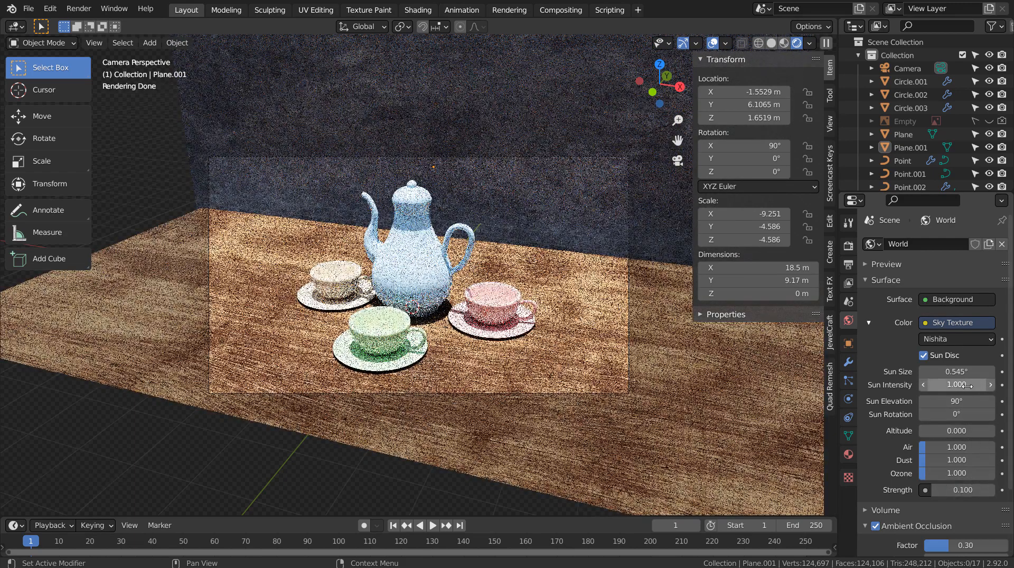
Try sky sun elevations of 0° and 15°, and settle on 35°
{"action": "left_click", "coordinate": [957, 414]}
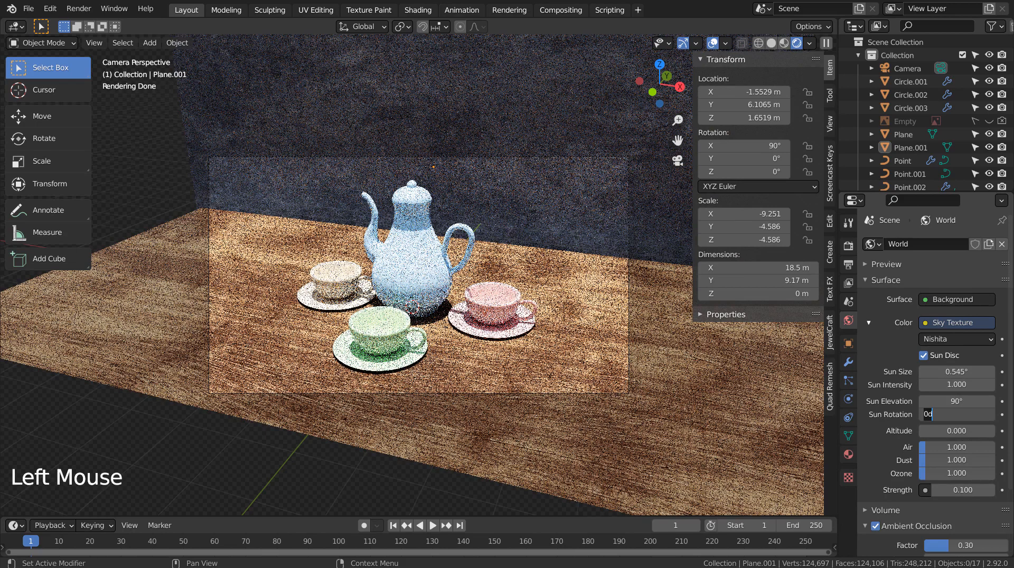
{"action": "left_click", "coordinate": [957, 402]}
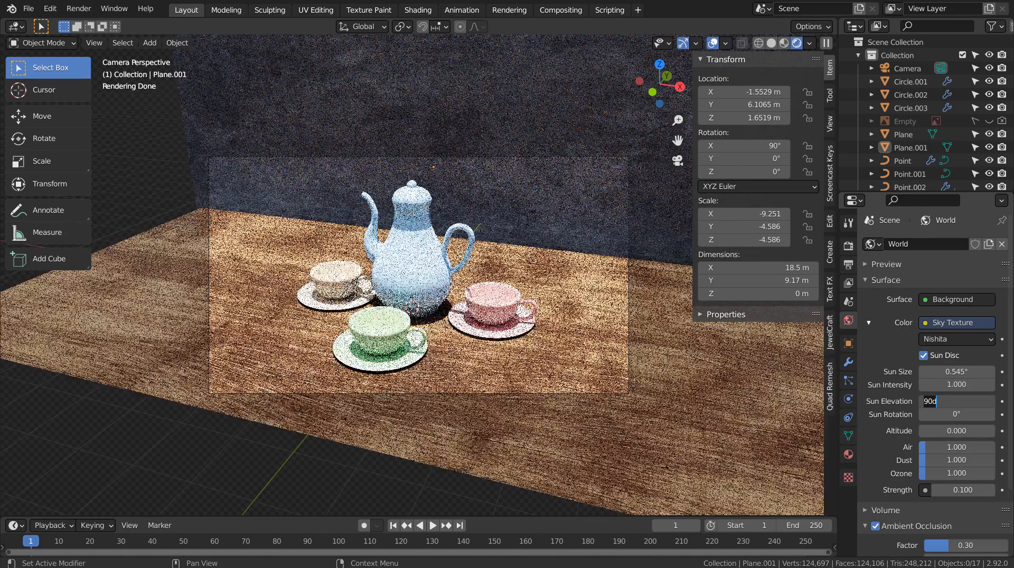
{"action": "type", "text": "0"}
{"action": "key", "text": "Return"}
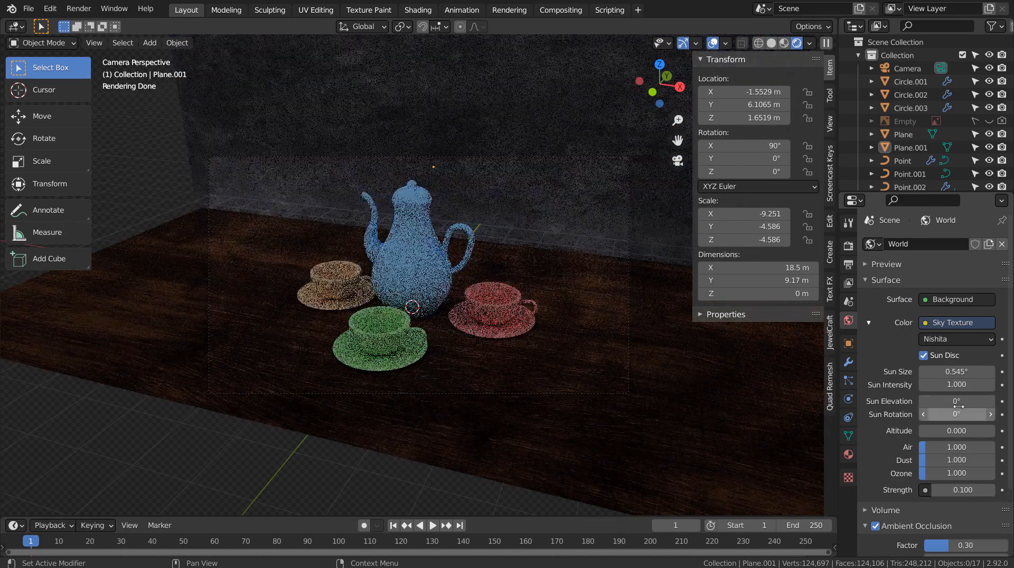
{"action": "left_click", "coordinate": [957, 403]}
{"action": "type", "text": "15"}
{"action": "key", "text": "Return"}
{"action": "left_click", "coordinate": [956, 401]}
{"action": "type", "text": "35"}
{"action": "key", "text": "Return"}
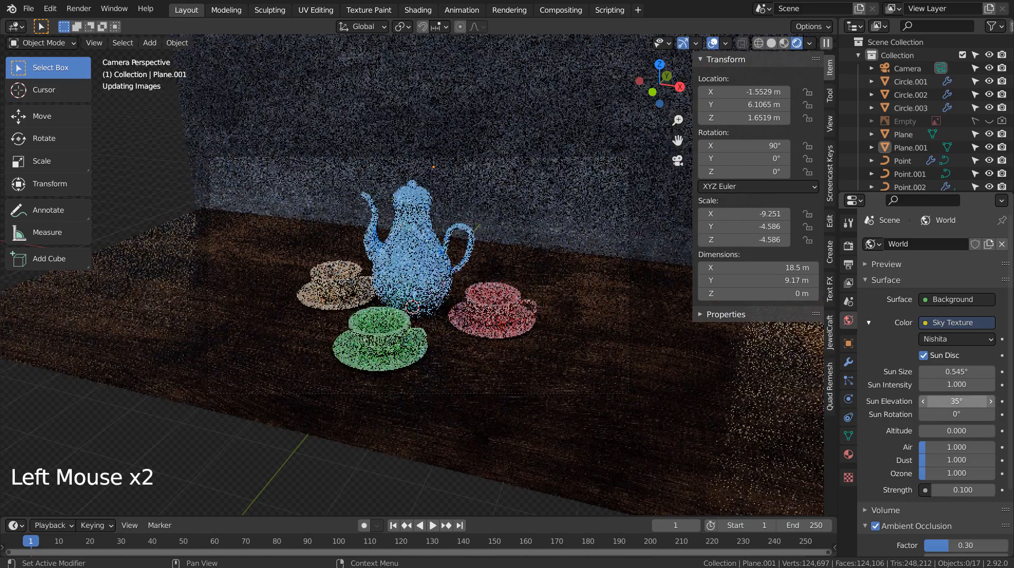
Try sky sun rotations of 90°, 180° and 270° to compare the shadow directions on the table
{"action": "left_click", "coordinate": [957, 415]}
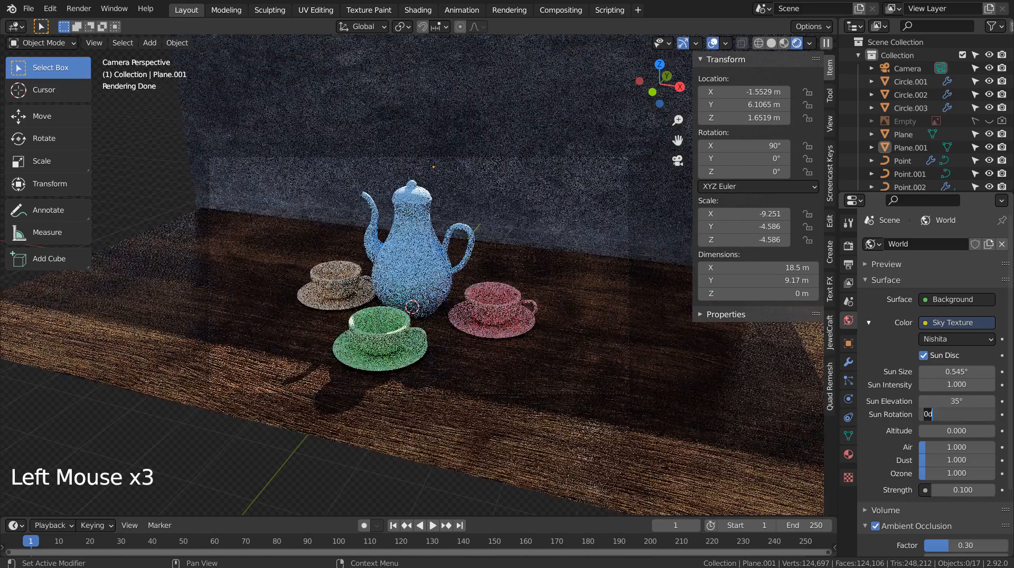
{"action": "type", "text": "90"}
{"action": "key", "text": "Return"}
{"action": "left_click", "coordinate": [957, 415]}
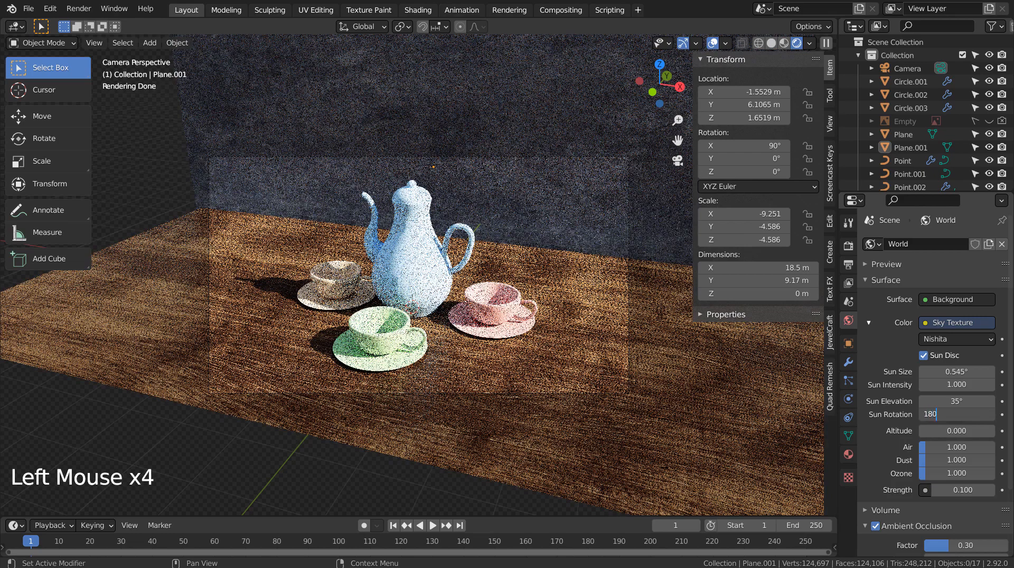
{"action": "key", "text": "Return"}
{"action": "left_click", "coordinate": [957, 414]}
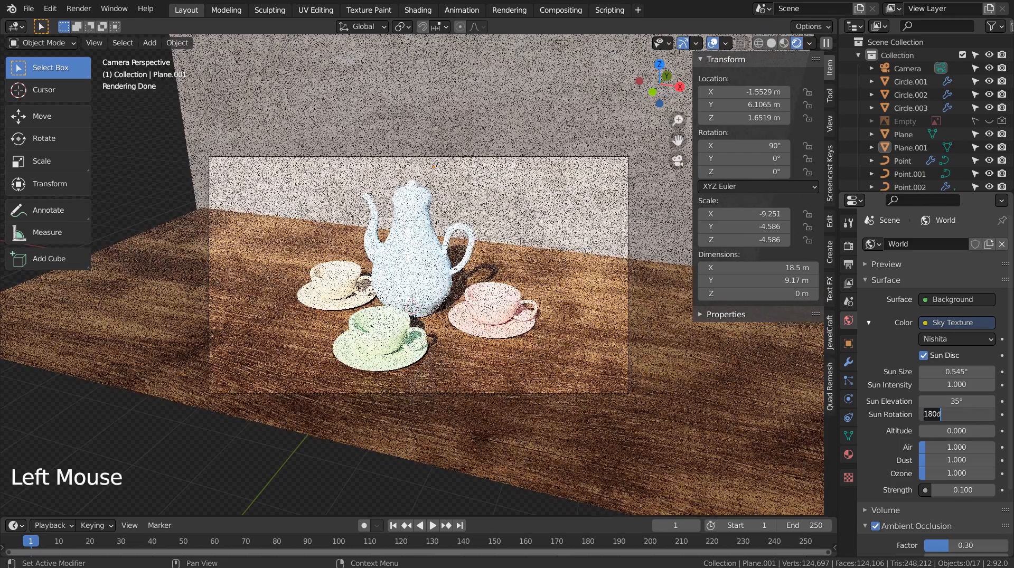
{"action": "type", "text": "270"}
{"action": "key", "text": "Return"}
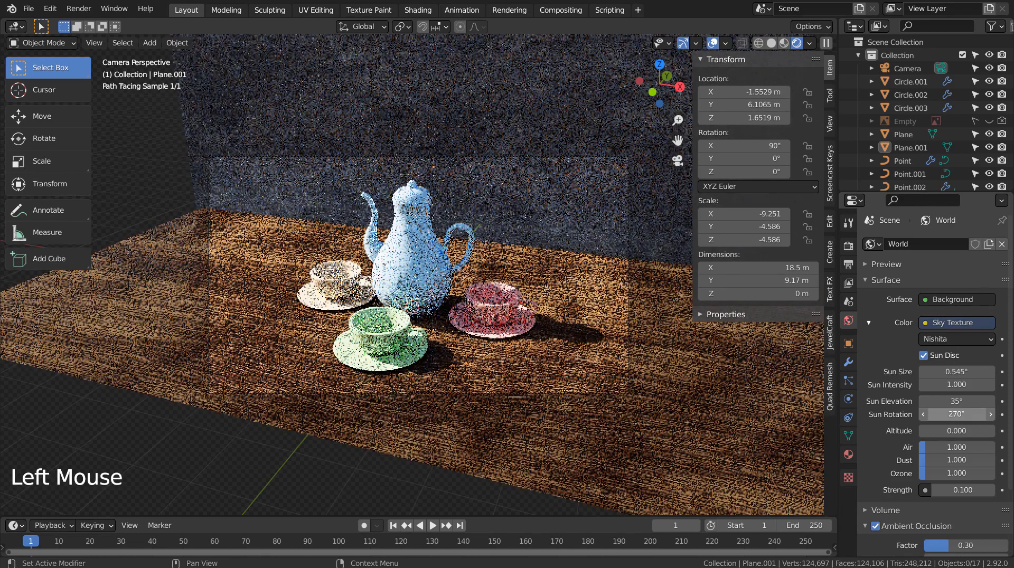
Try a sky sun rotation of 230°, and settle on 200°
{"action": "left_click", "coordinate": [955, 414]}
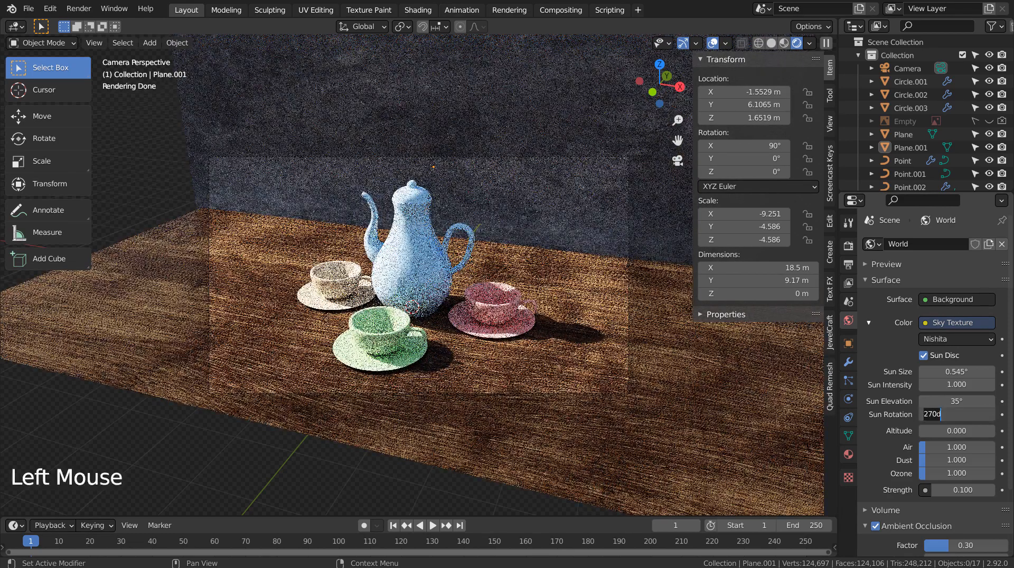
{"action": "type", "text": "230"}
{"action": "key", "text": "Return"}
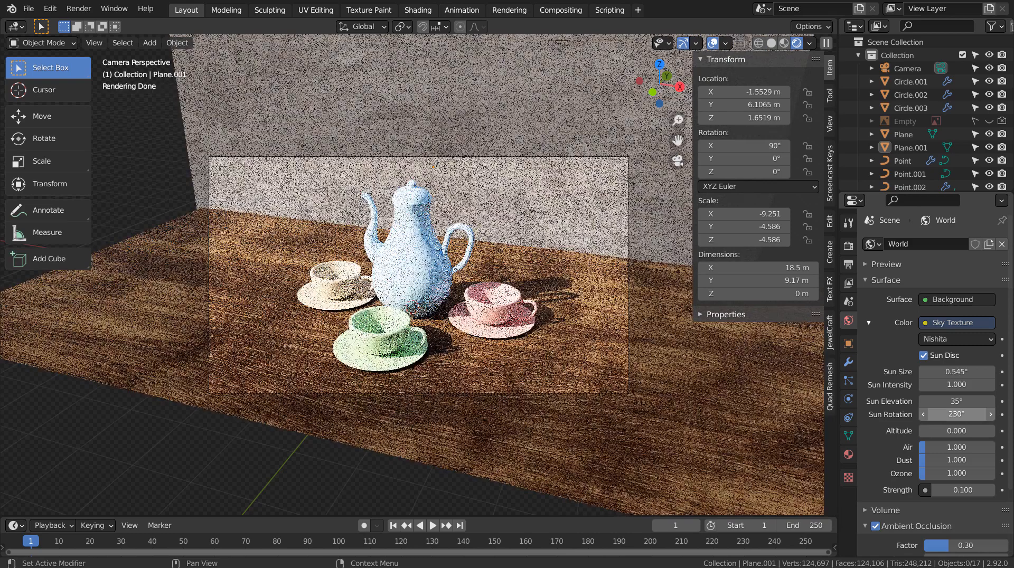
{"action": "left_click", "coordinate": [955, 414]}
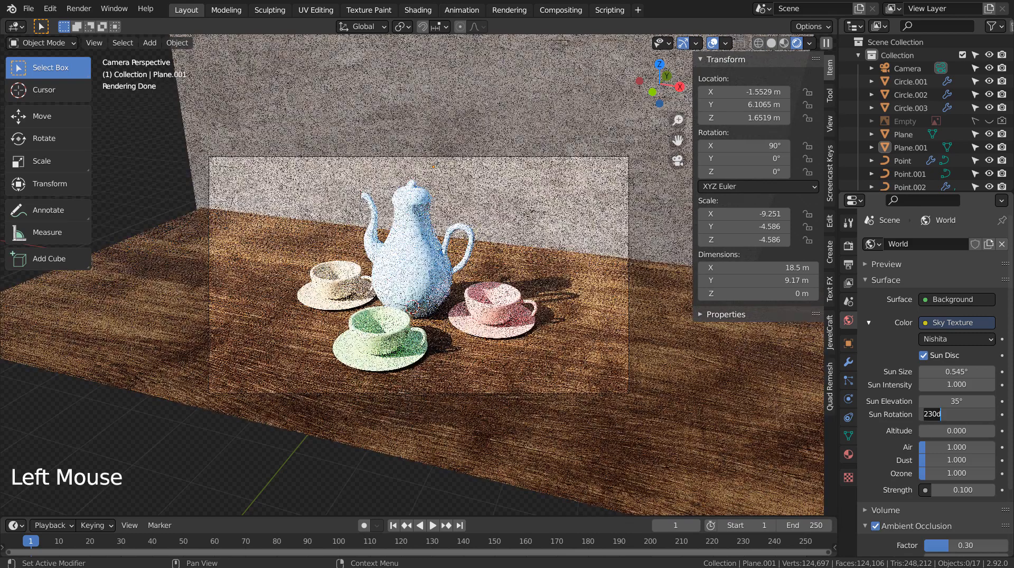
{"action": "type", "text": "200"}
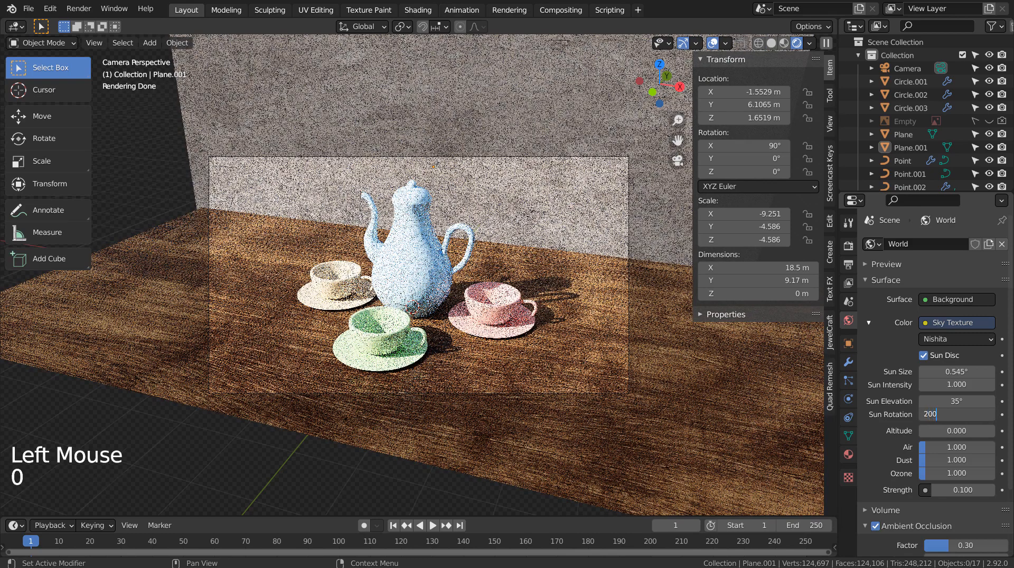
{"action": "key", "text": "Return"}
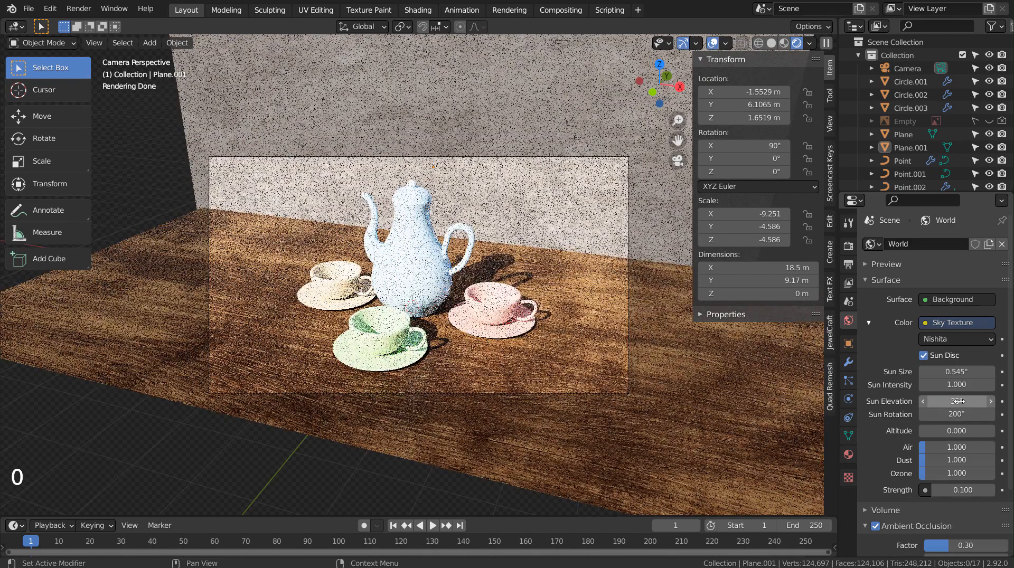
Raise the sky's sun elevation to 45° and set its sun intensity to 0.5
{"action": "left_click", "coordinate": [991, 401]}
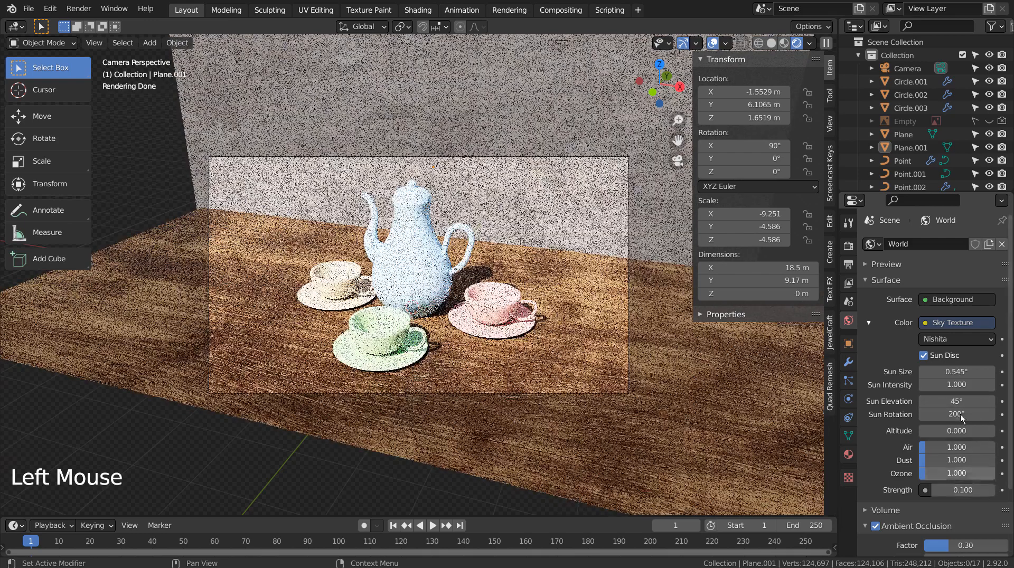
{"action": "double_click", "coordinate": [956, 385]}
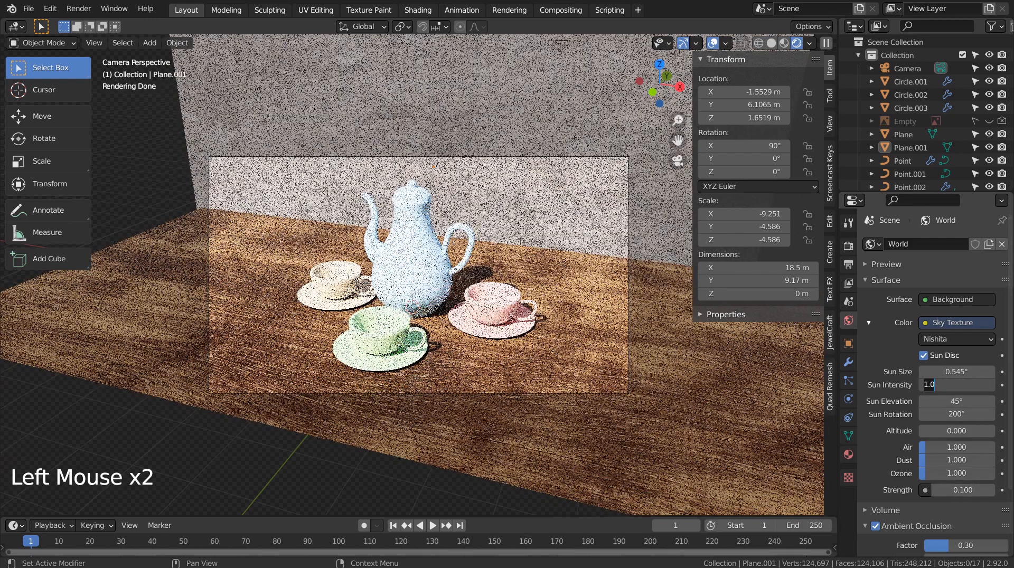
{"action": "type", "text": "0.5"}
{"action": "key", "text": "Return"}
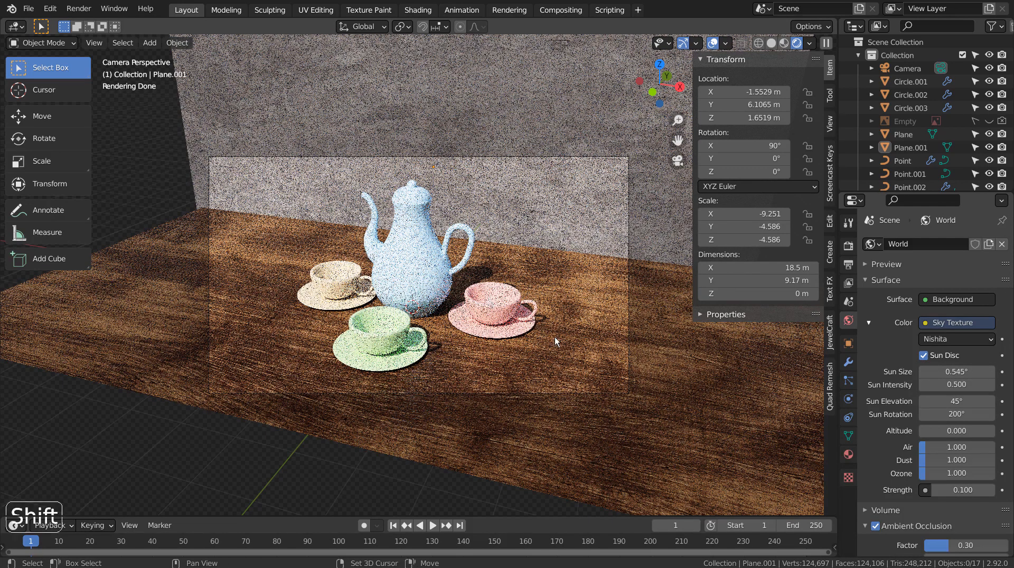
Shift the camera framing slightly with walk navigation, and raise the sky's air to 3.123, dust to 2.233 and ozone to 3.329
{"action": "key", "text": "shift+grave"}
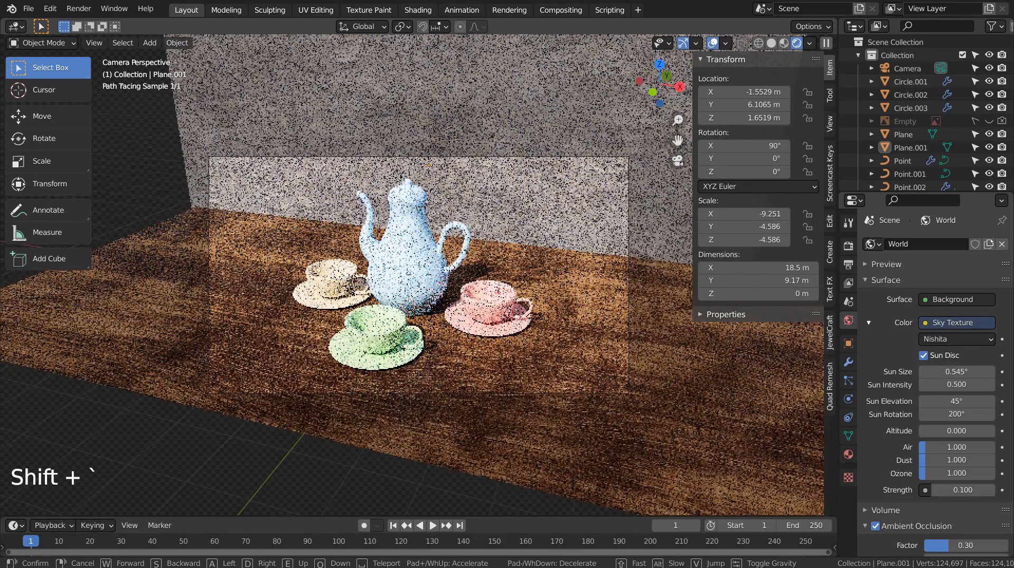
{"action": "left_click", "coordinate": [533, 360]}
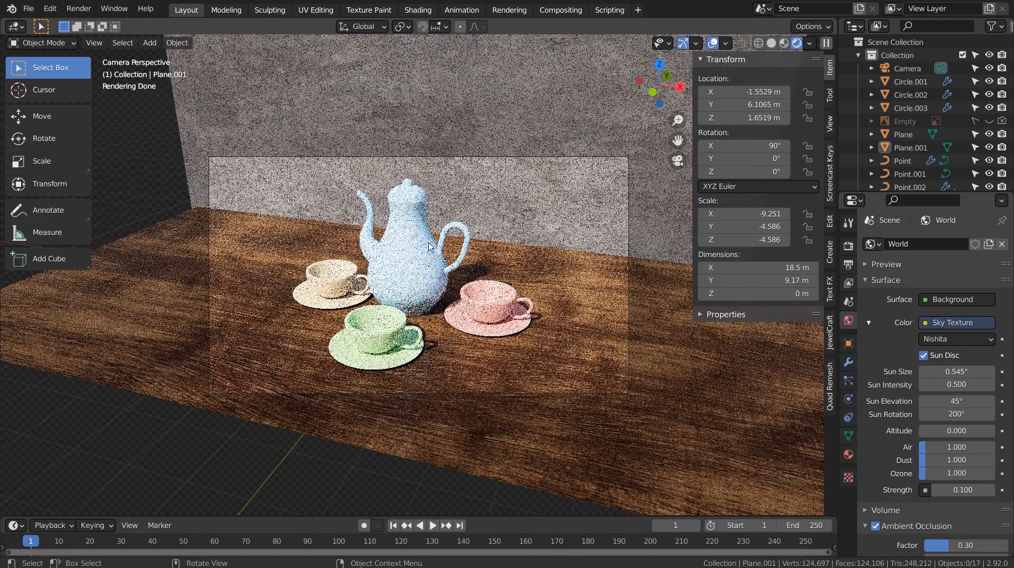
{"action": "left_click_drag", "start_coordinate": [938, 446], "coordinate": [943, 473]}
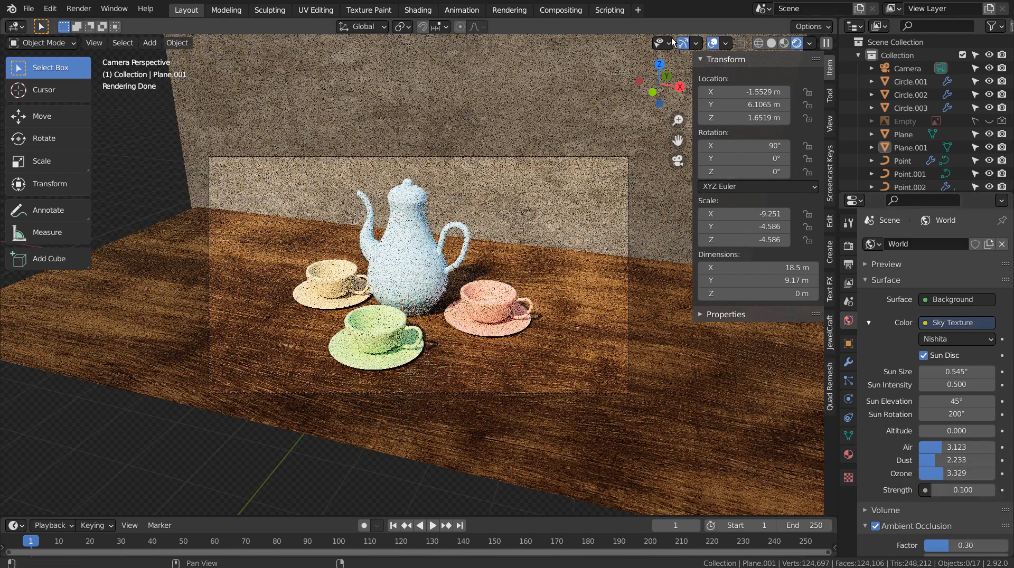
Turn off Use Nodes in the Compositing workspace and return to the Layout workspace
{"action": "left_click", "coordinate": [571, 10]}
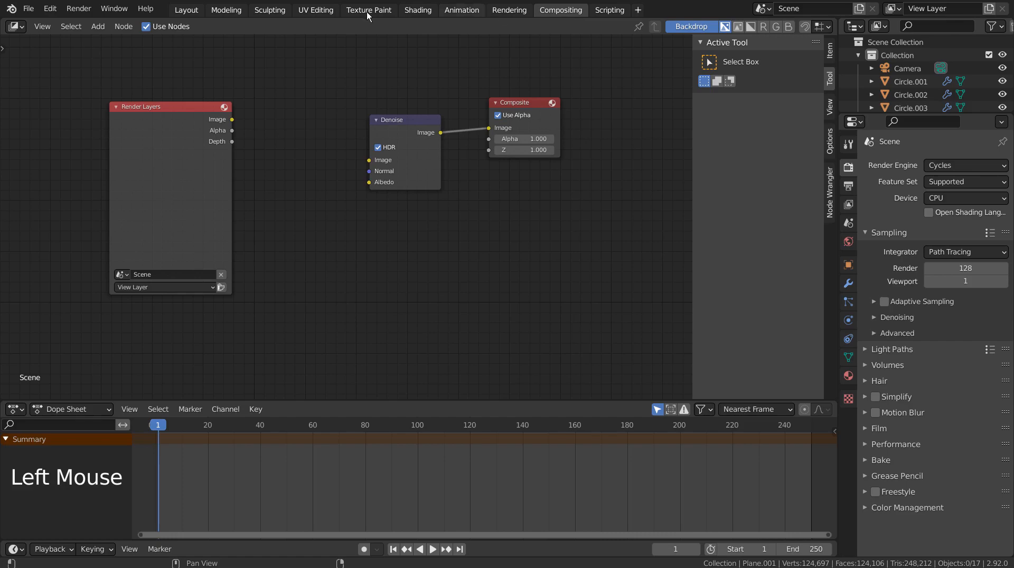
{"action": "left_click", "coordinate": [147, 26]}
{"action": "left_click", "coordinate": [180, 12]}
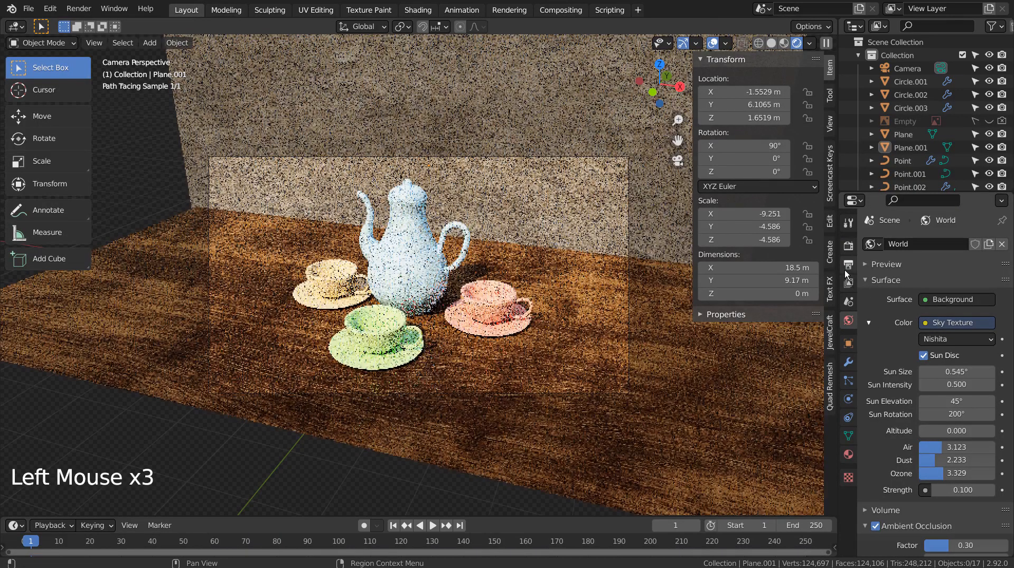
Set the Cycles render sample count to 32
{"action": "left_click", "coordinate": [849, 247]}
{"action": "left_click", "coordinate": [974, 347]}
{"action": "type", "text": "32"}
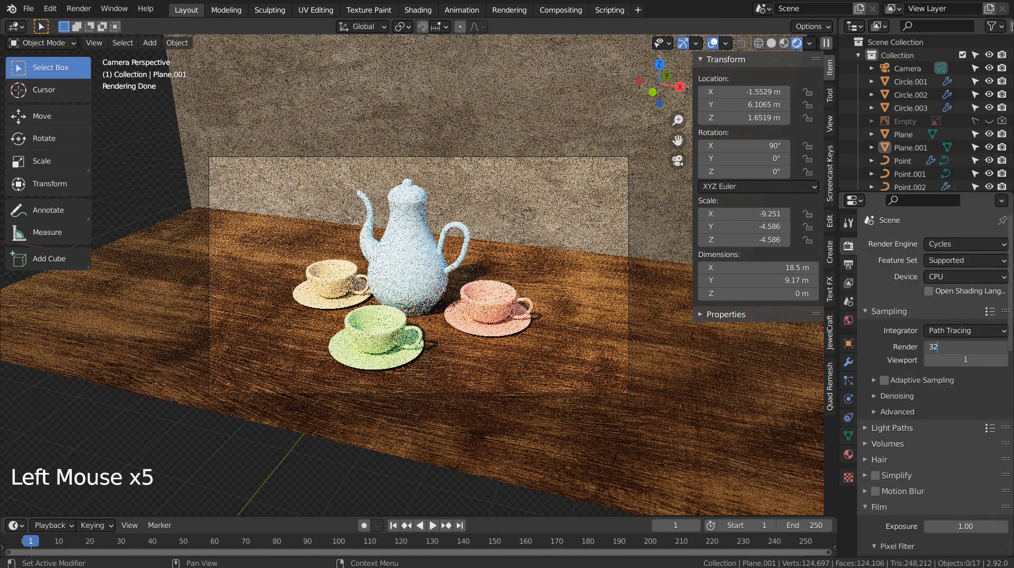
{"action": "key", "text": "Return"}
With the viewport in solid shading, save the blend file and render the still image from the camera
{"action": "left_click", "coordinate": [771, 43]}
{"action": "left_click", "coordinate": [550, 74]}
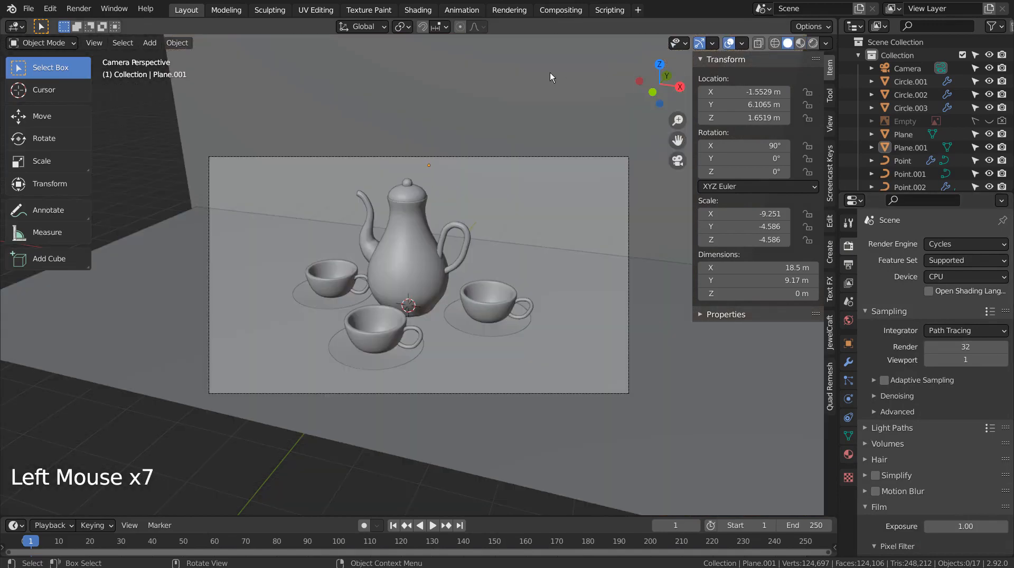
{"action": "key", "text": "ctrl+s"}
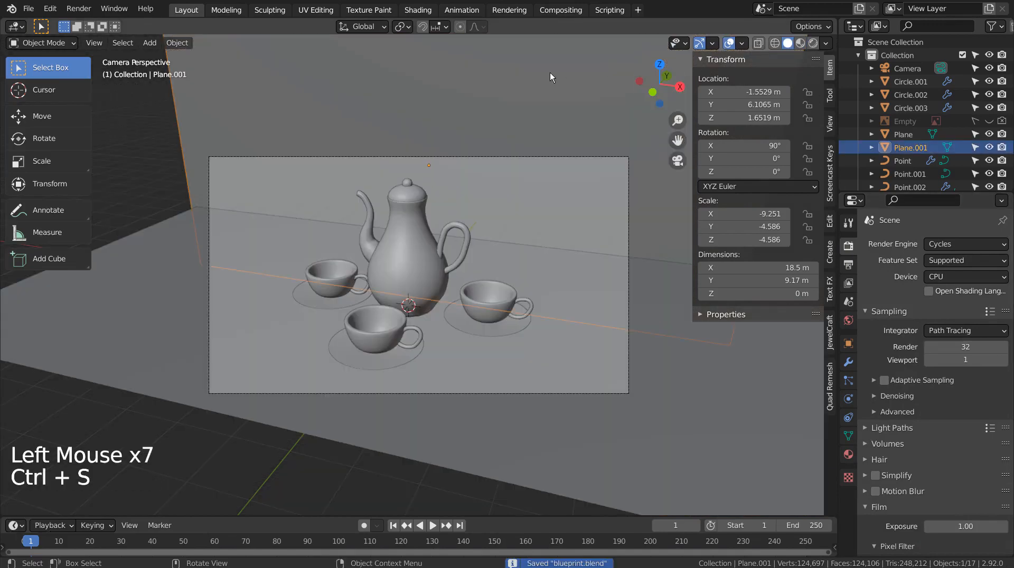
{"action": "left_click", "coordinate": [149, 139]}
{"action": "key", "text": "F12"}
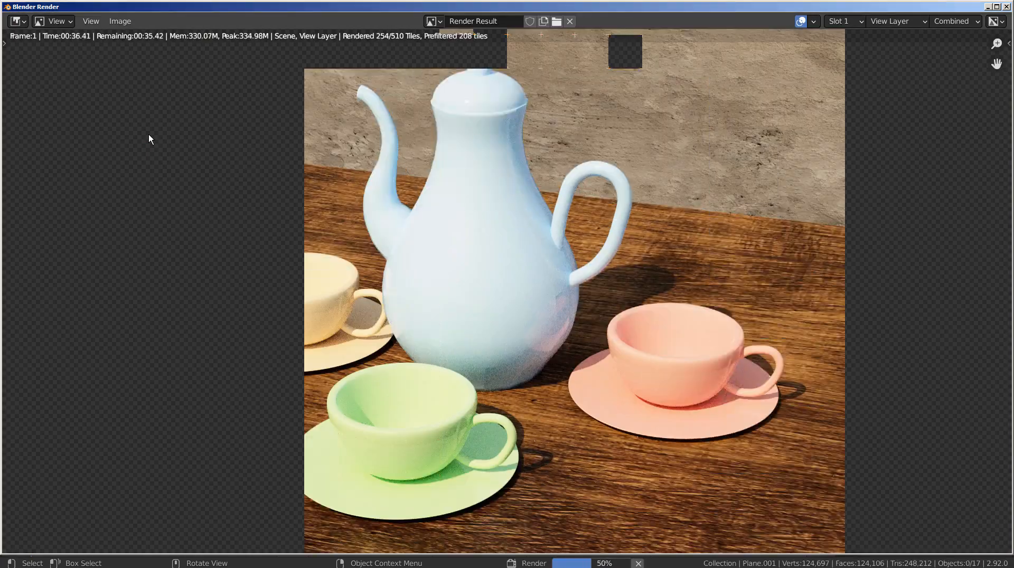